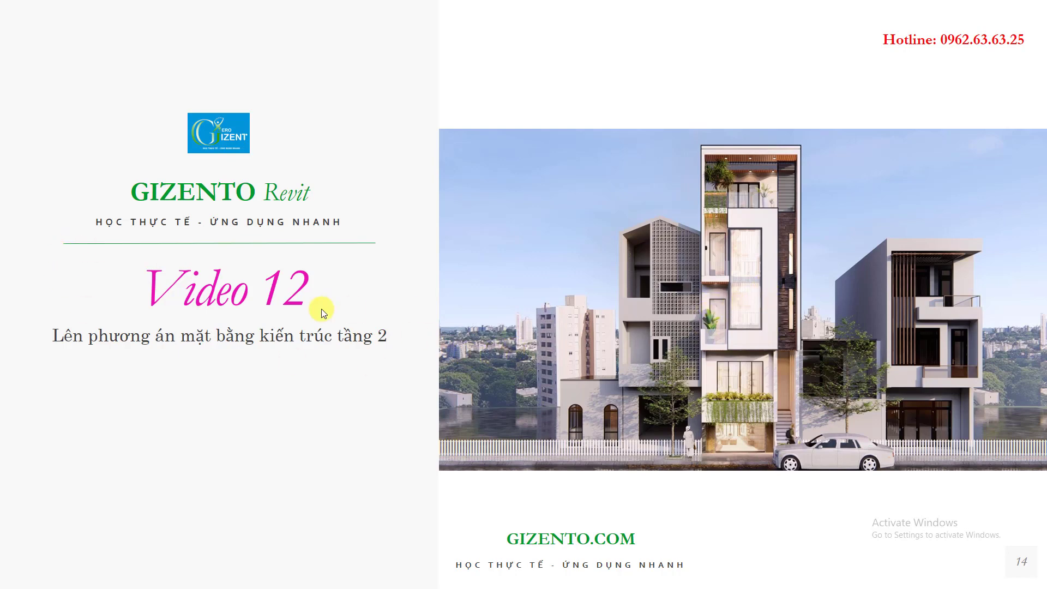
Leave the PowerPoint slideshow and show the reference project's MẶT BẰNG KIẾN TRÚC TẦNG 1 plan in Revit
key(Escape)
key(alt+Tab)
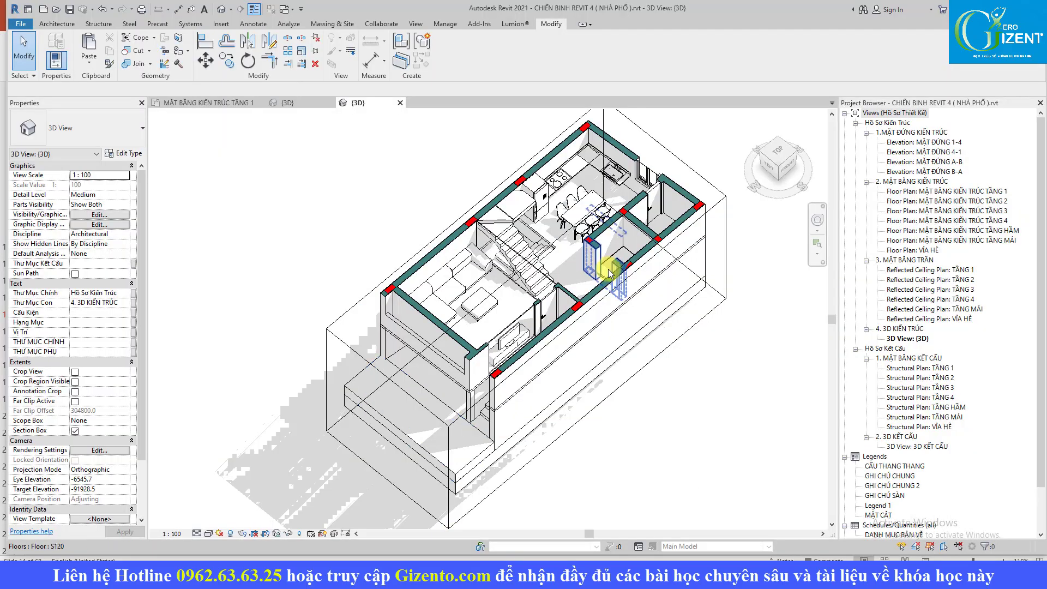
click(236, 103)
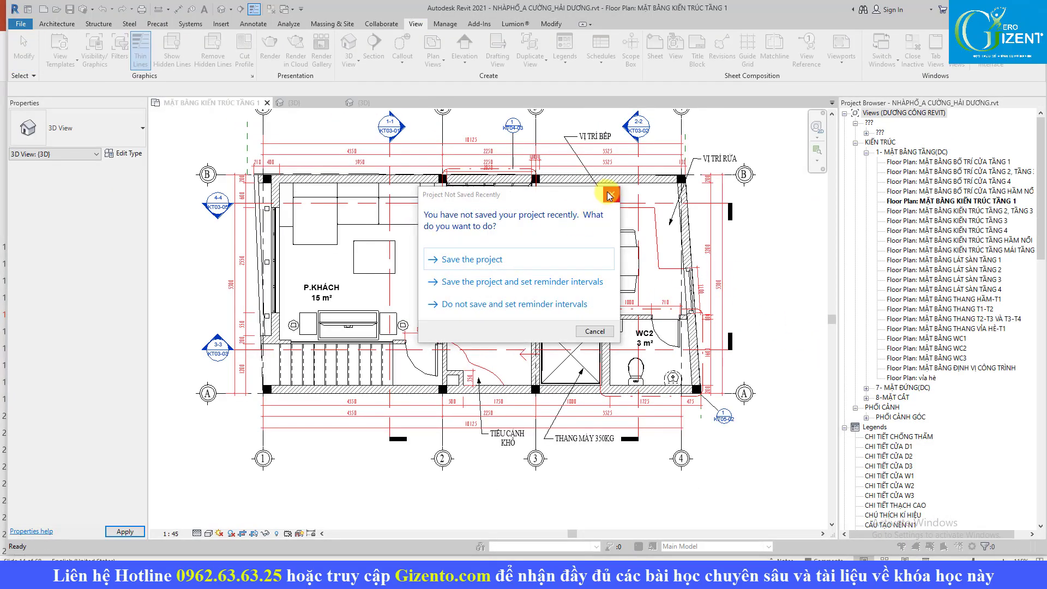
Dismiss the save reminder and open the TẦNG 2, TẦNG 3 floor plan, zoomed in
click(610, 195)
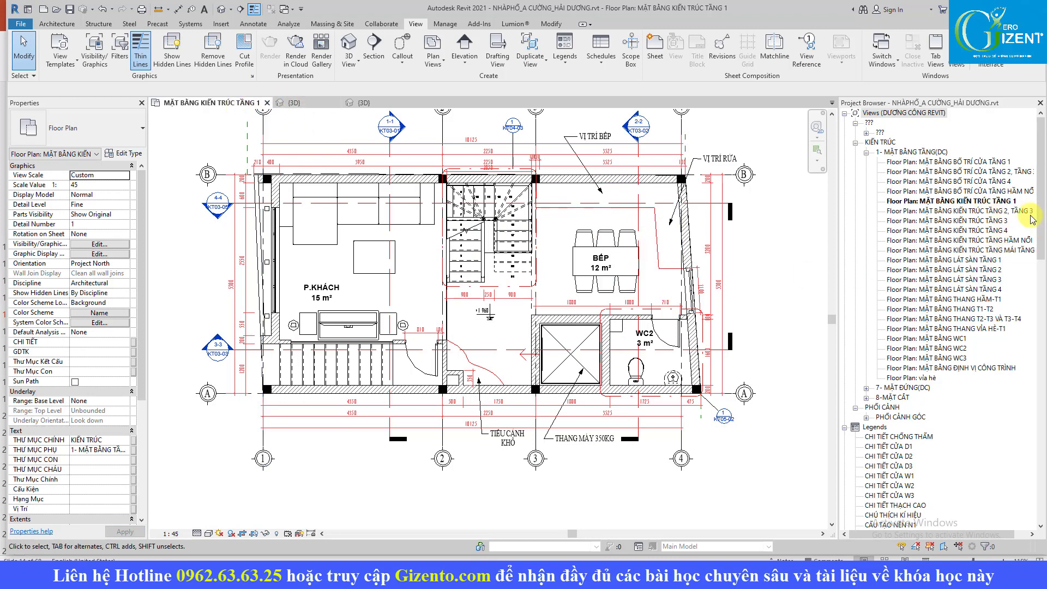
double_click(963, 210)
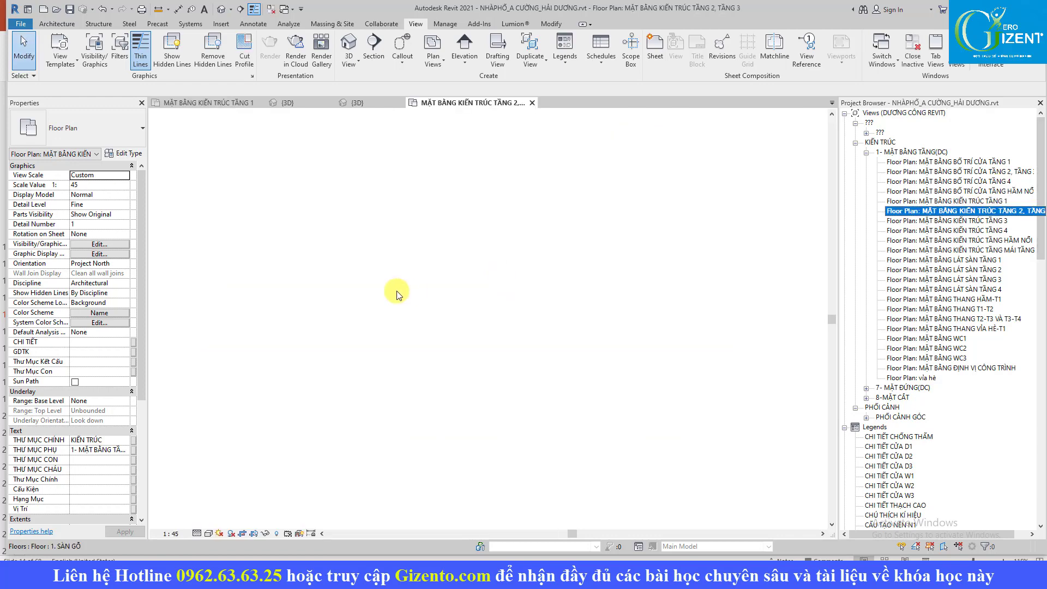
scroll(491, 333, up, 2)
scroll(425, 287, up, 2)
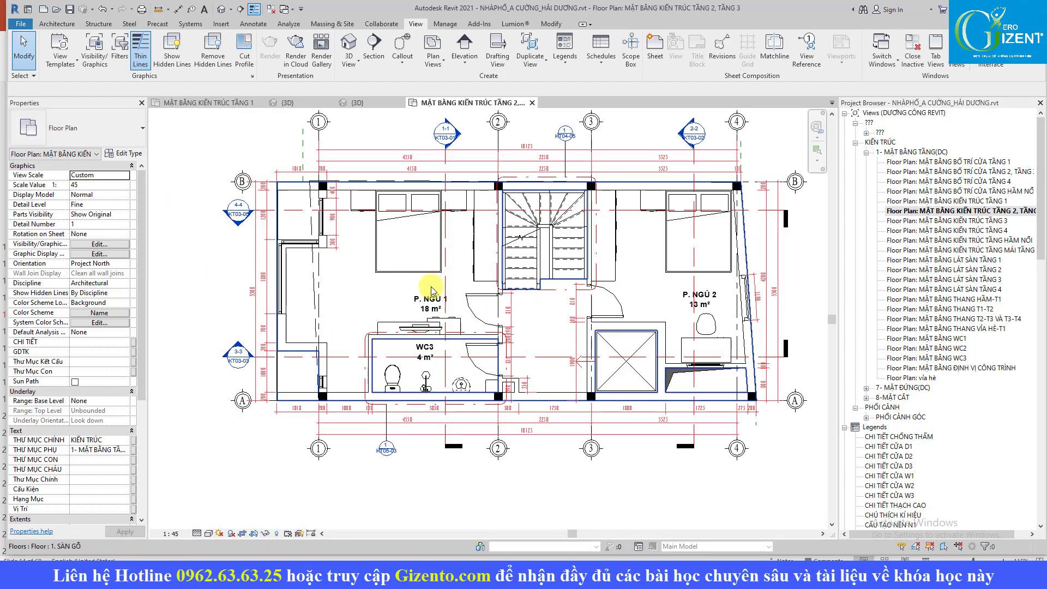
scroll(313, 287, up, 1)
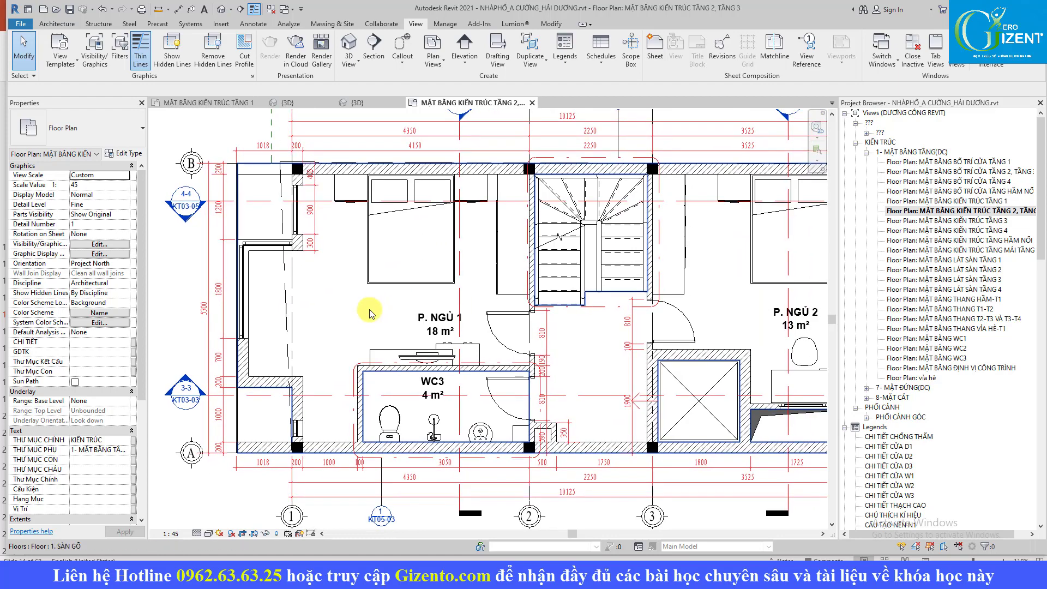
scroll(440, 280, up, 1)
Inspect the bedroom furniture: wardrobes, bedside table, TV cabinet, lift, bed, chair and desk
click(355, 164)
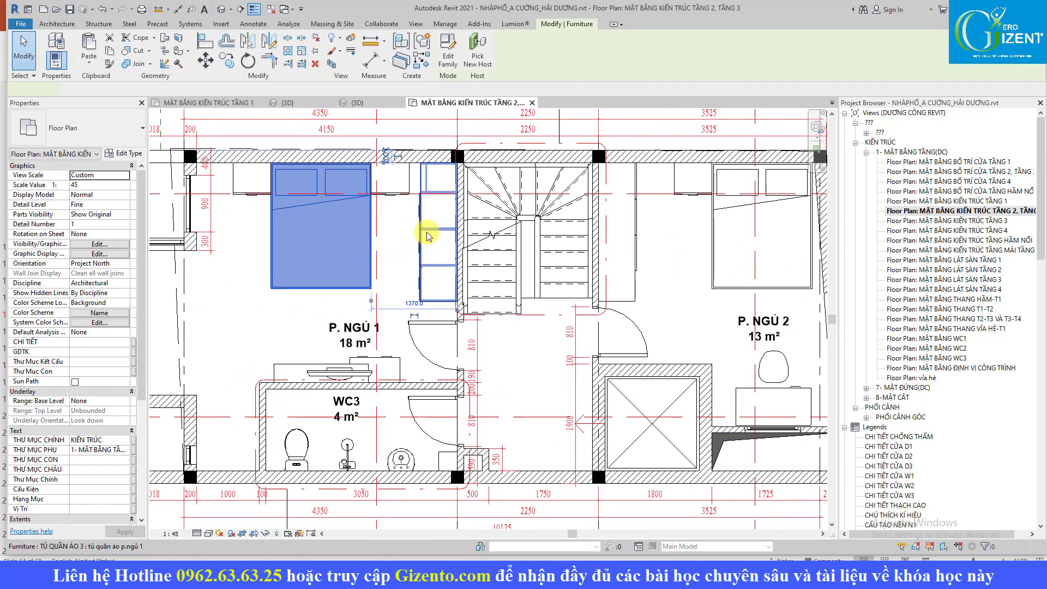
click(252, 178)
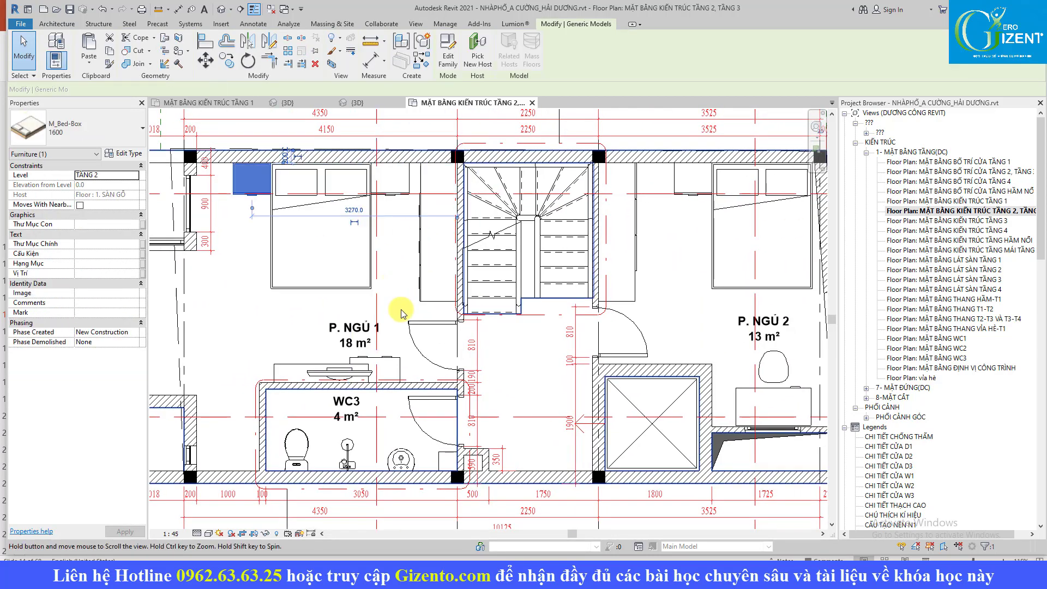
scroll(382, 305, down, 1)
click(344, 327)
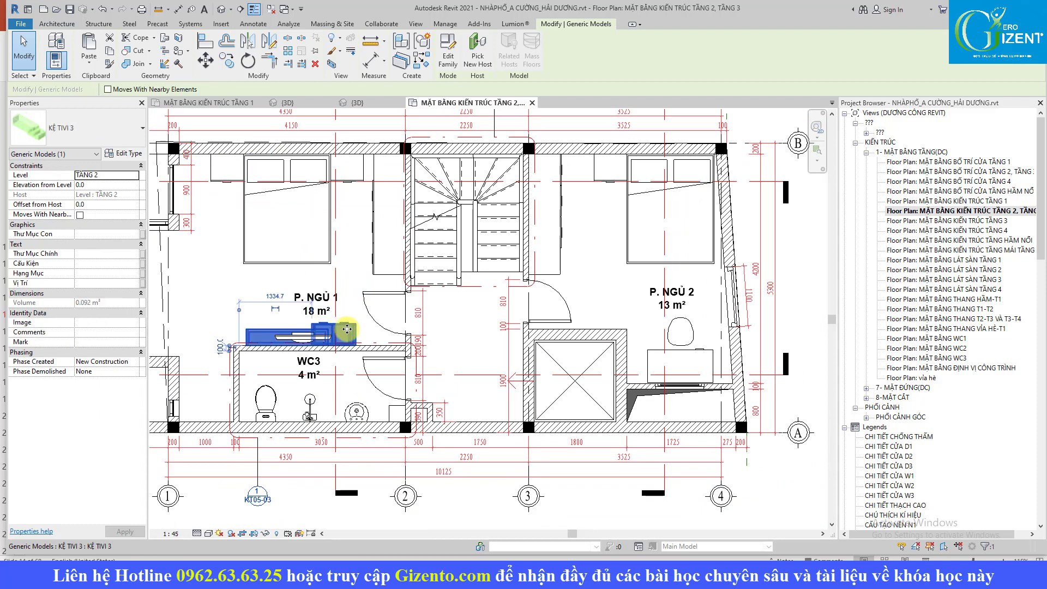
click(573, 382)
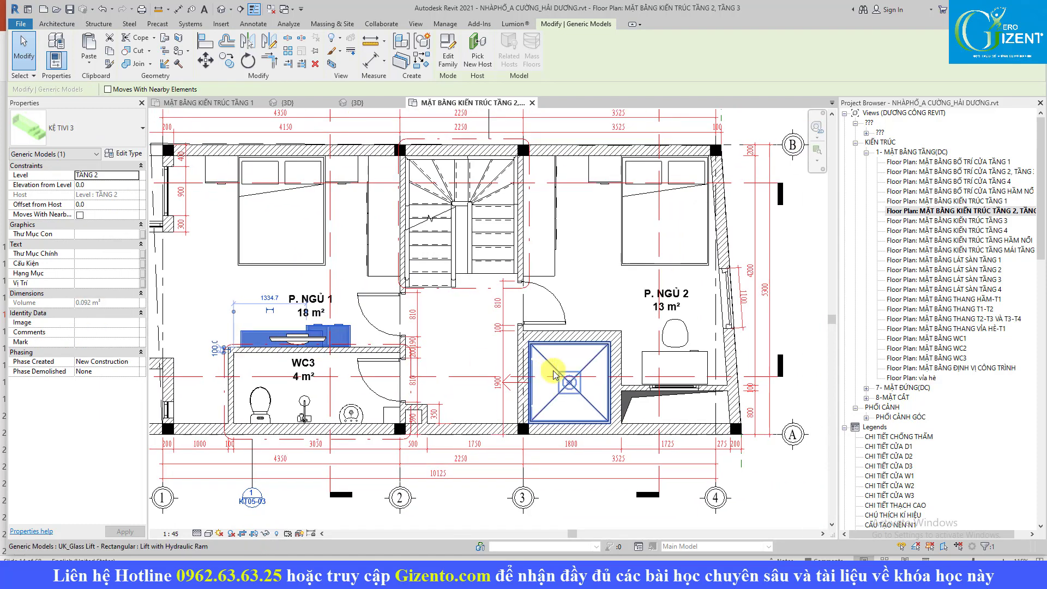
click(666, 216)
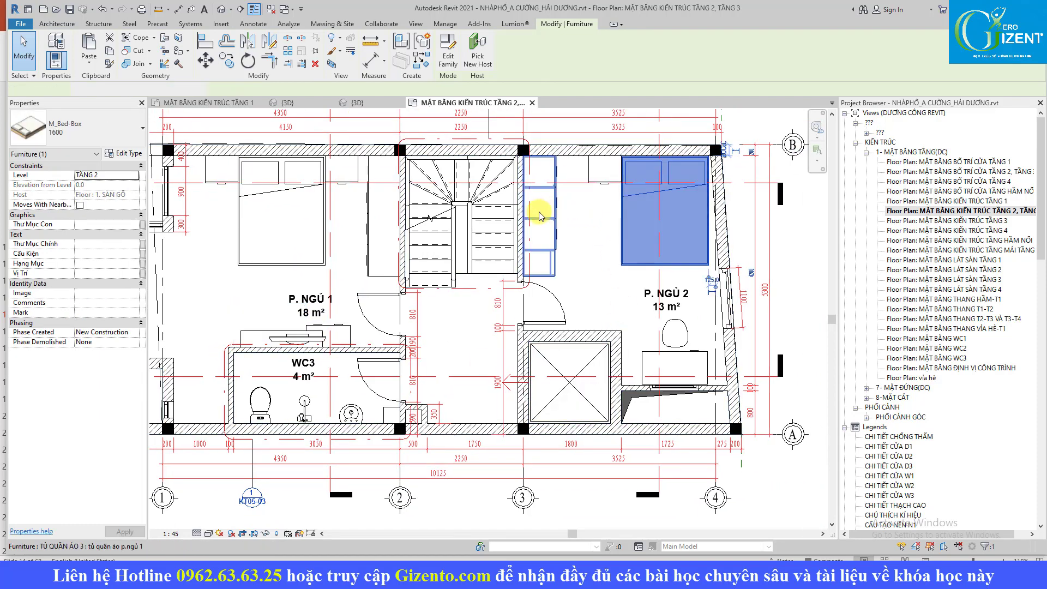
click(540, 213)
click(675, 332)
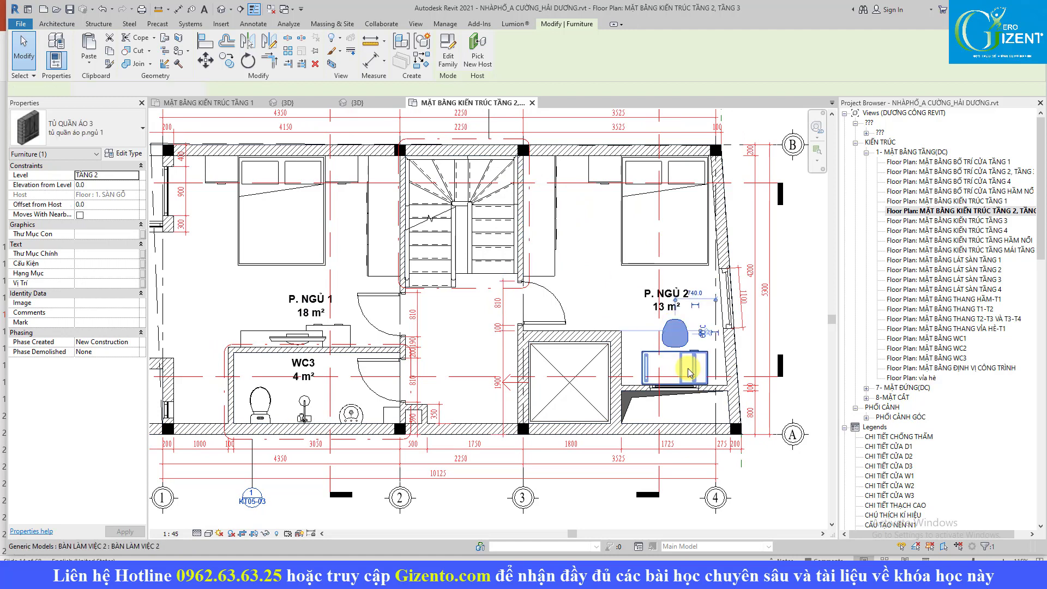
click(663, 362)
Pan across the plan to view P. NGỦ 1's left wall and the area below WC3
middle_drag(468, 444, 544, 440)
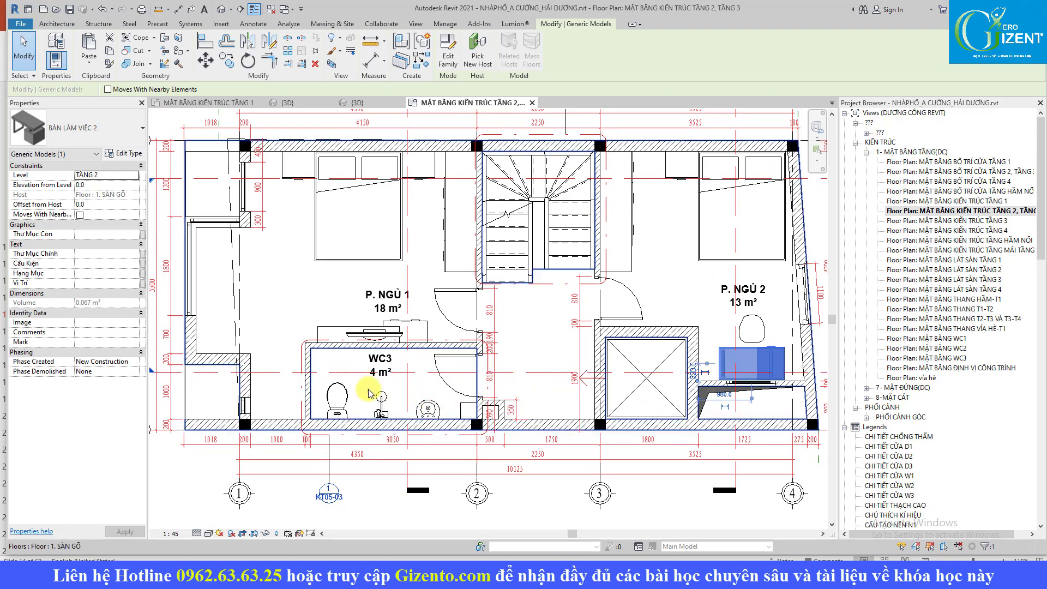
middle_drag(305, 370, 335, 378)
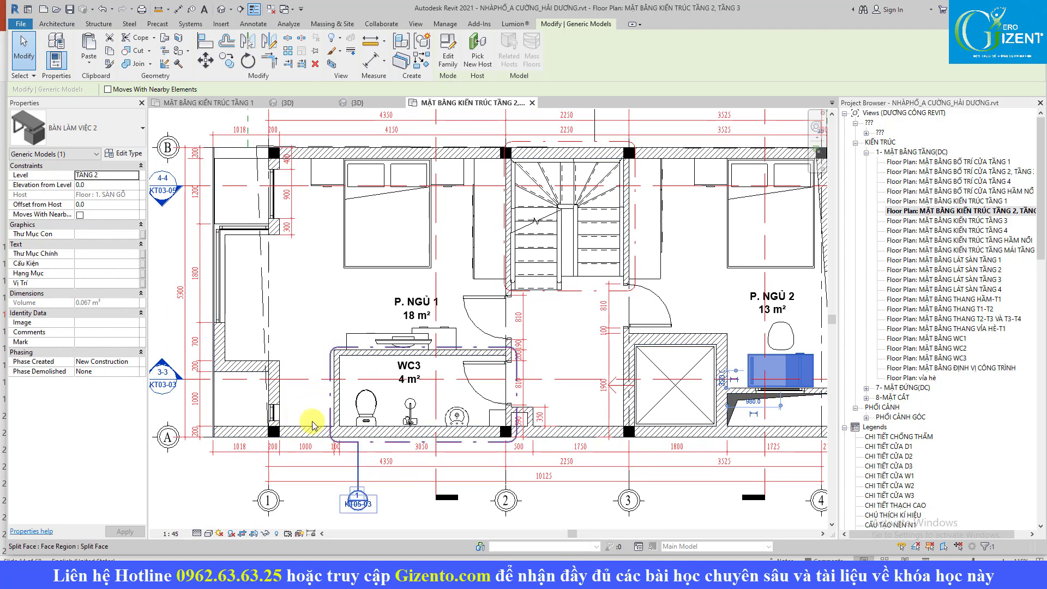
mouse_move(358, 393)
middle_down()
mouse_move(371, 351)
mouse_move(374, 375)
middle_up()
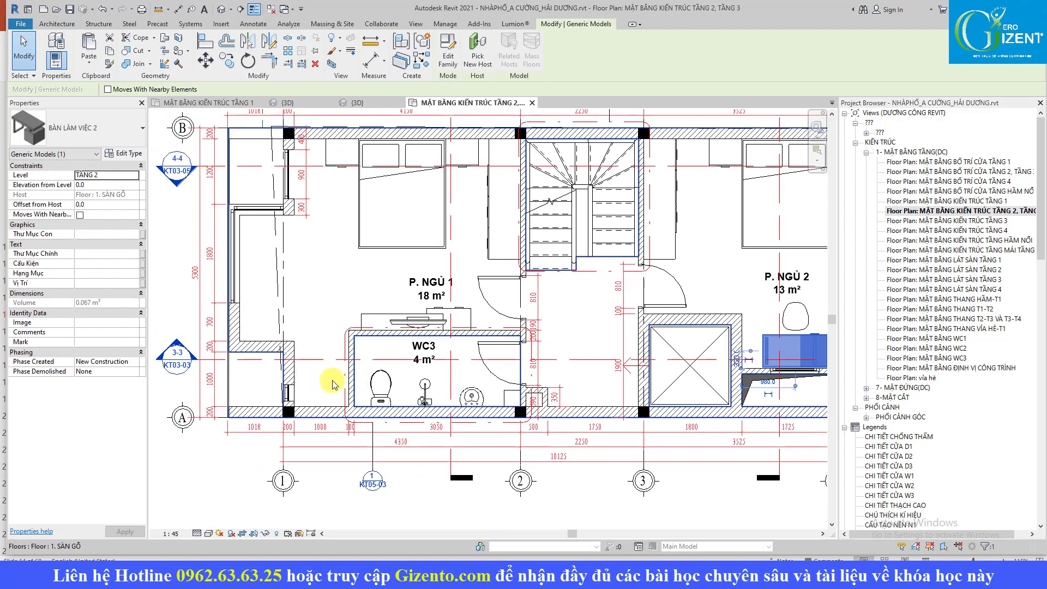
middle_drag(317, 346, 340, 381)
Select the storey's floor slab, then try the Aligned Dimension (DI) tool and cancel it
click(289, 322)
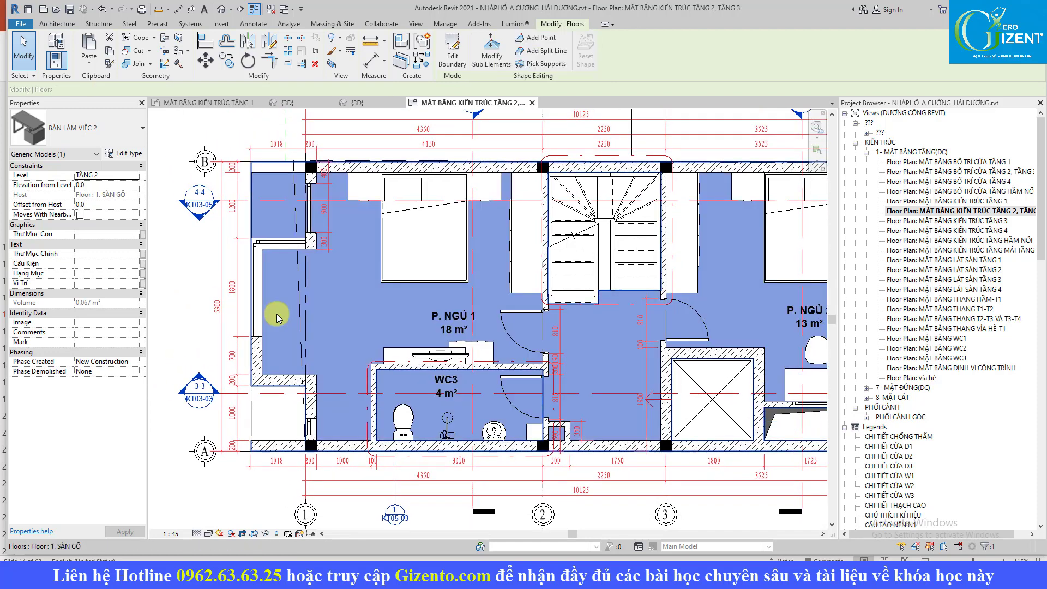
middle_drag(272, 277, 325, 321)
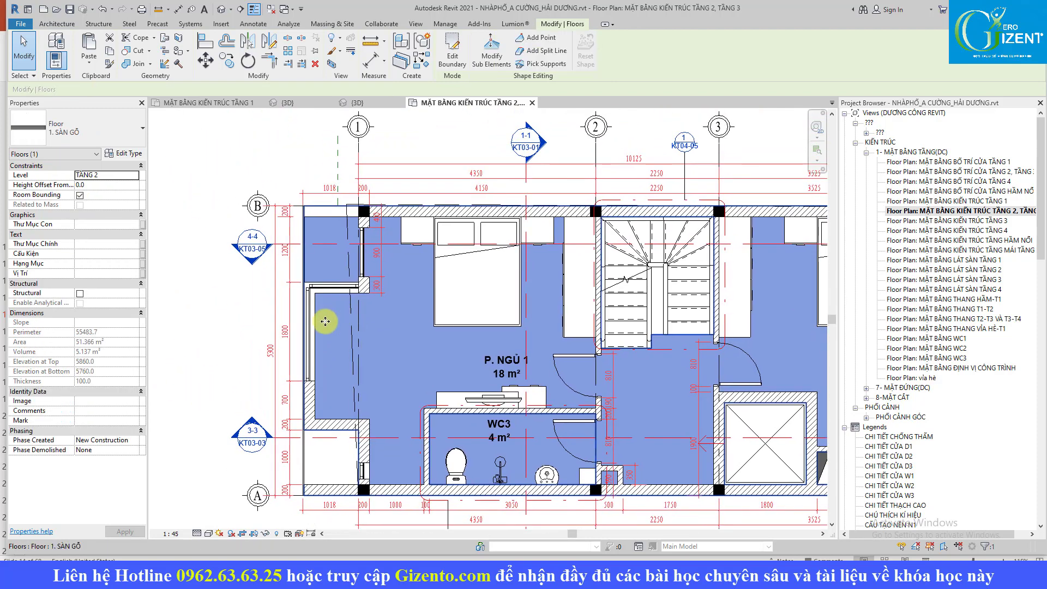
key(Escape)
middle_drag(300, 527, 304, 485)
key(d)
key(i)
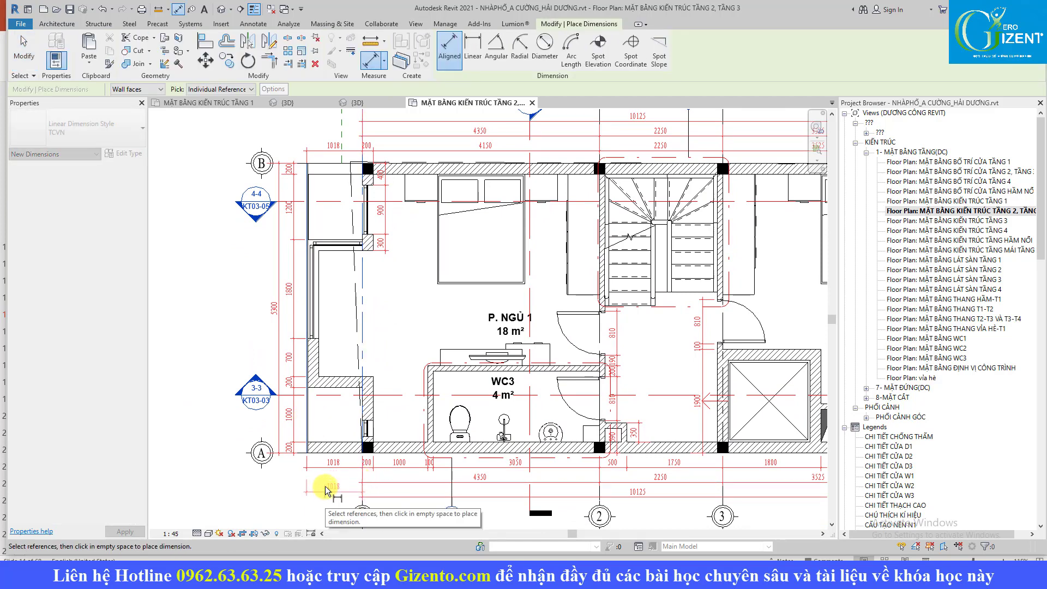
key(Escape)
key(Escape)
Select the slab near the grid 1 corner, then go back to the CHIẾN BINH REVIT 4 3D view
scroll(320, 212, up, 3)
middle_drag(321, 211, 311, 276)
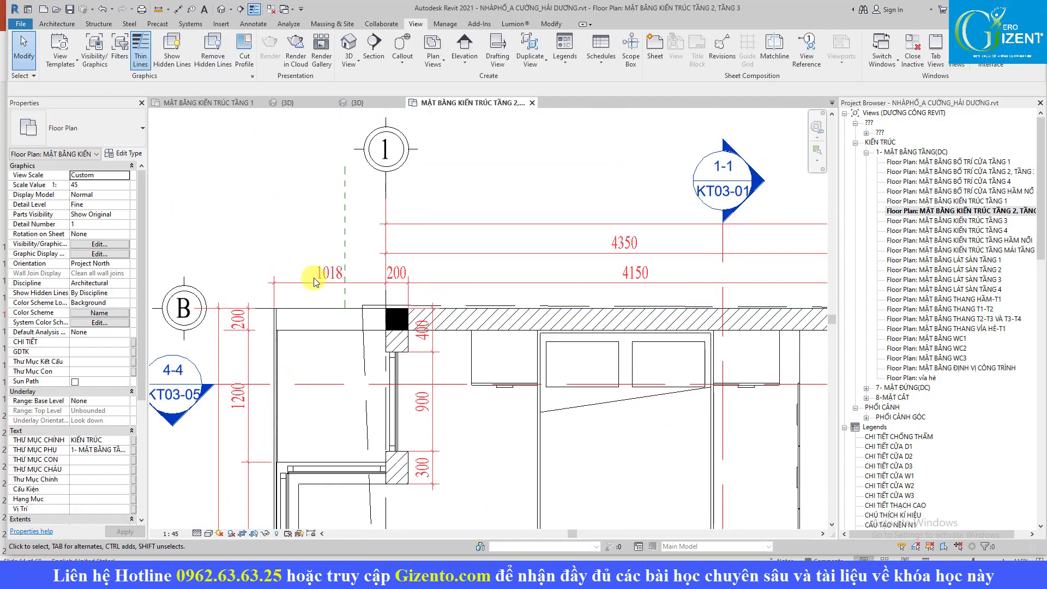
click(319, 352)
scroll(343, 276, down, 1)
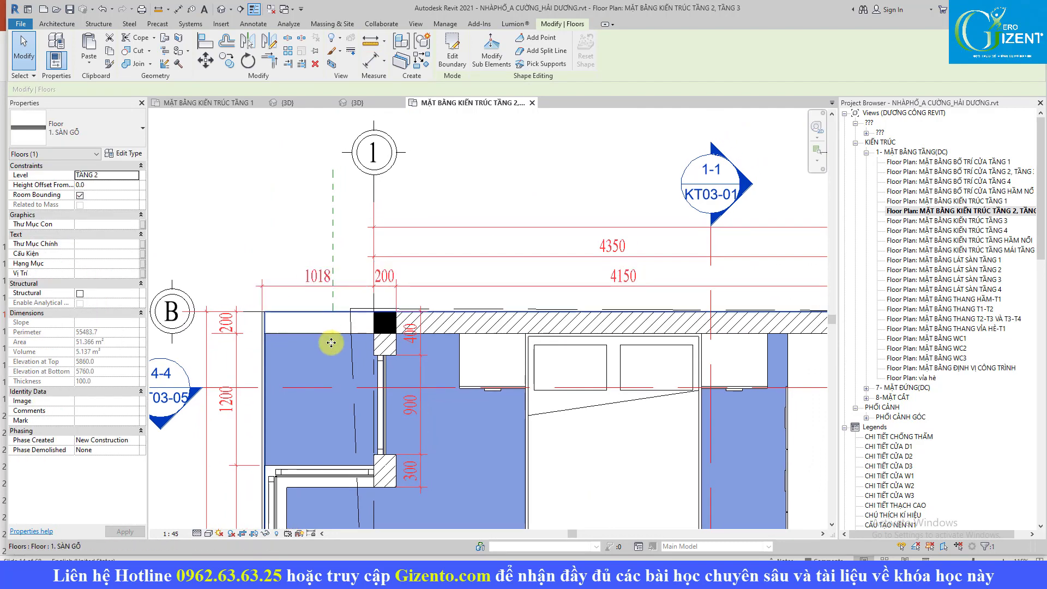
scroll(328, 306, down, 1)
scroll(299, 305, down, 1)
scroll(374, 328, down, 2)
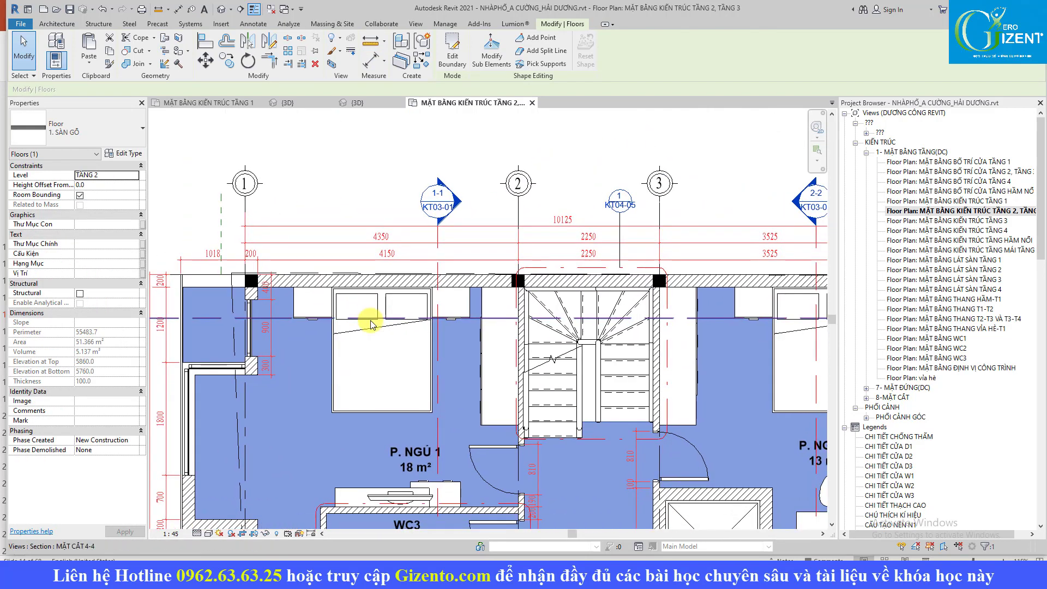
mouse_move(380, 334)
middle_down()
mouse_move(408, 333)
mouse_move(394, 333)
middle_up()
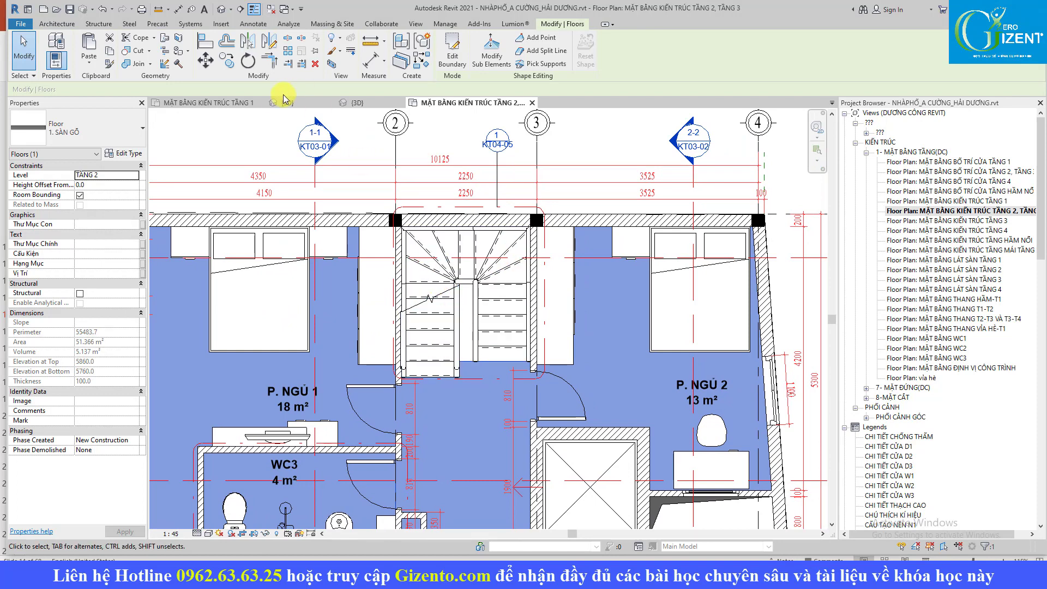
click(221, 104)
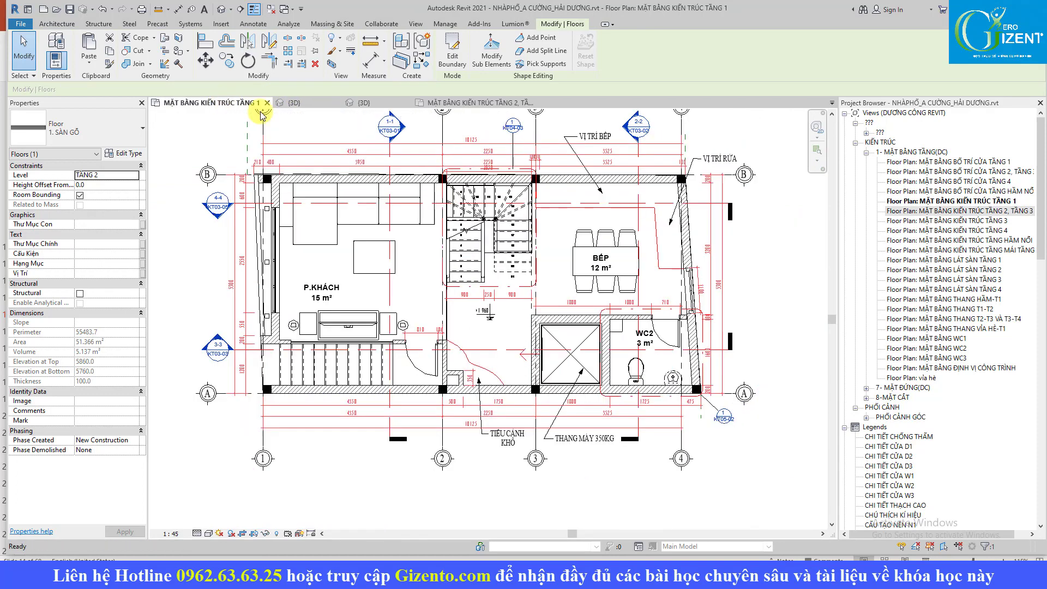
click(396, 104)
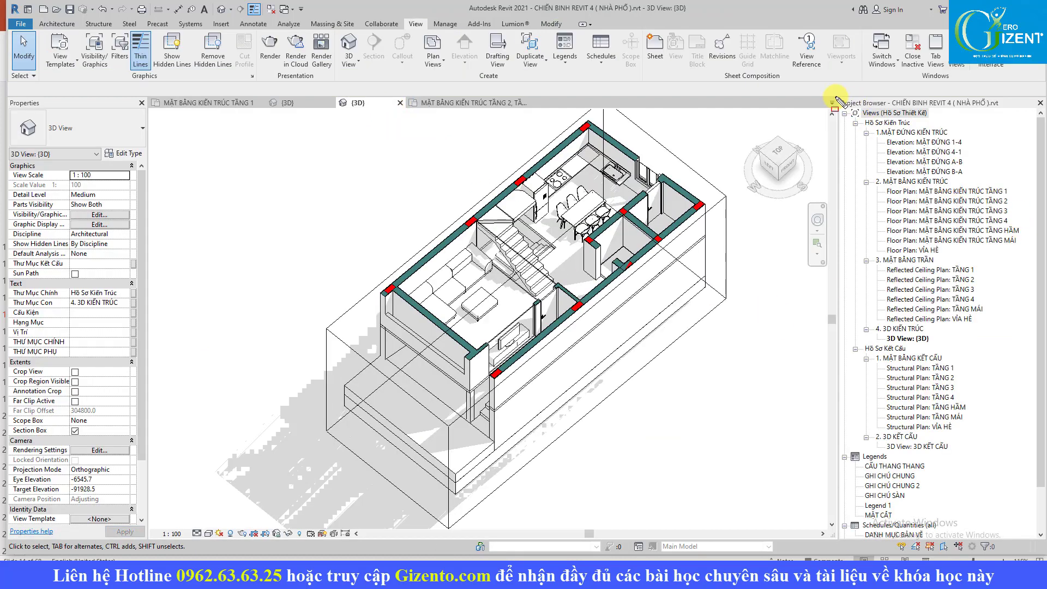
Open the model's MẶT BẰNG KIẾN TRÚC TẦNG 2 plan from the Project Browser
drag(835, 97, 1013, 108)
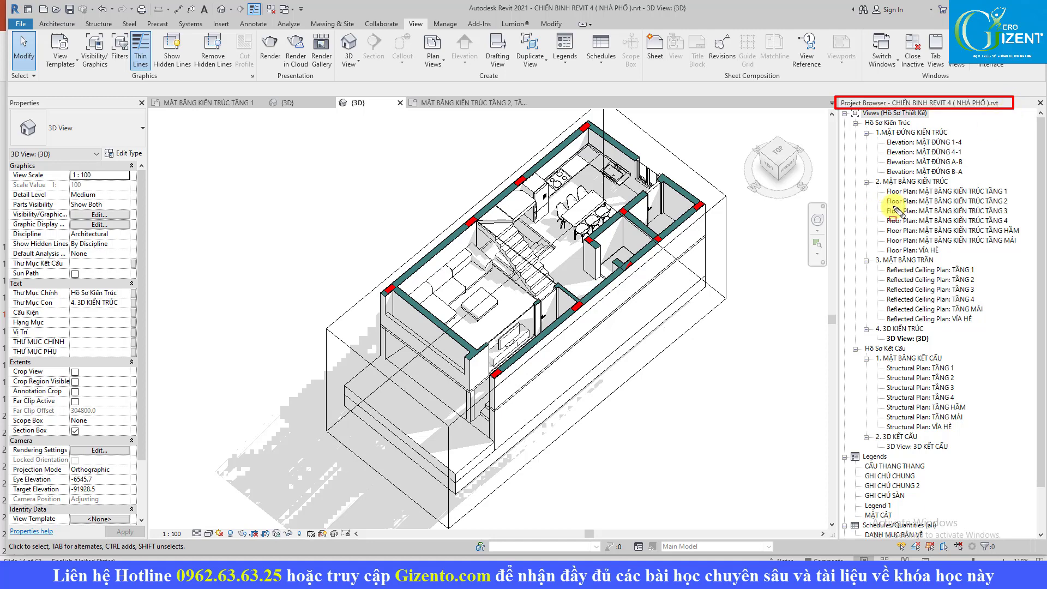
drag(937, 205, 1026, 204)
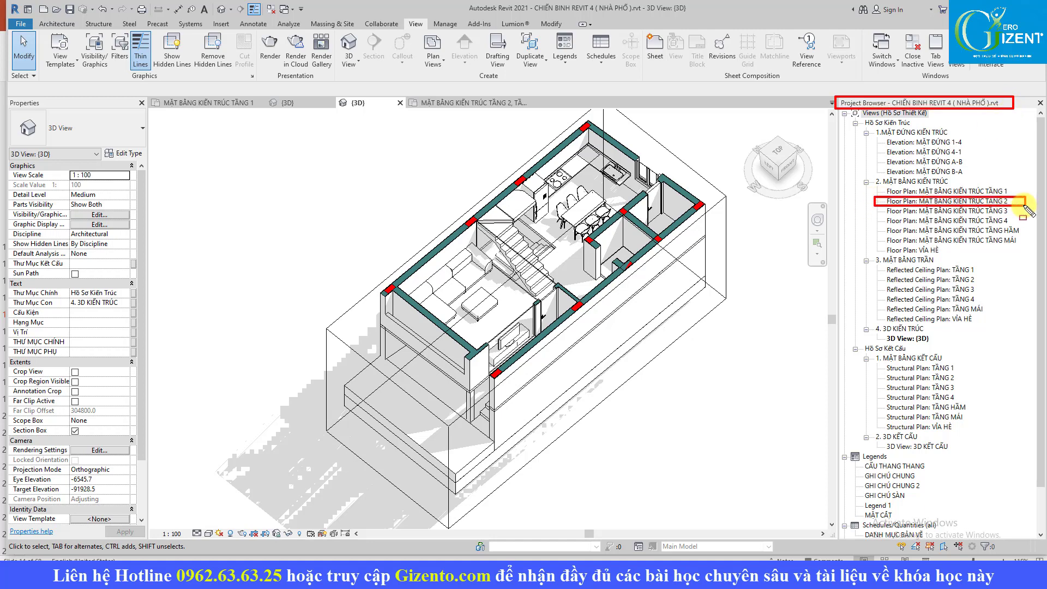
double_click(960, 201)
middle_drag(600, 341, 598, 238)
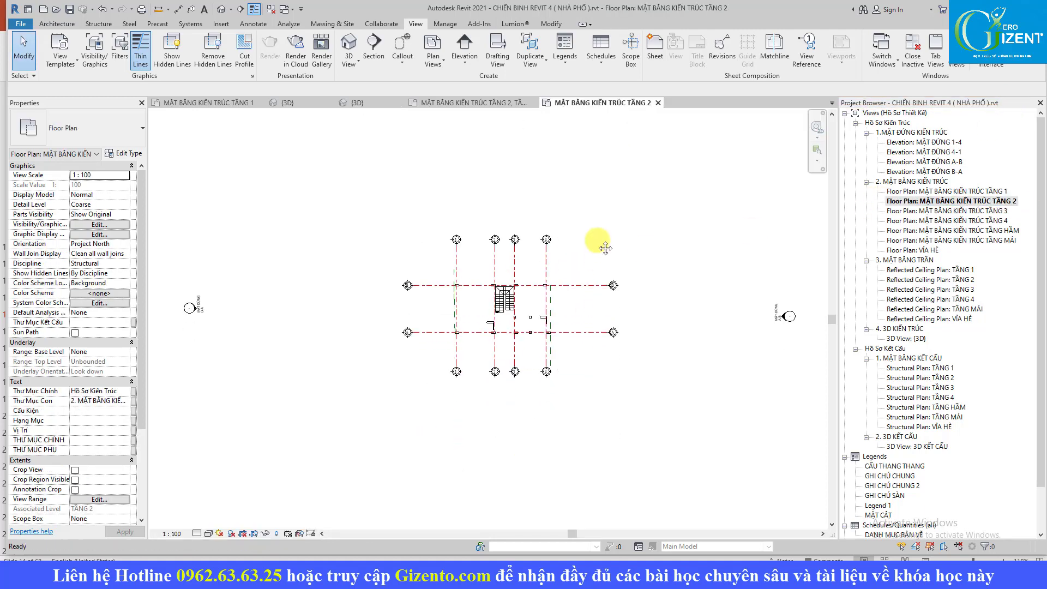
scroll(594, 306, down, 2)
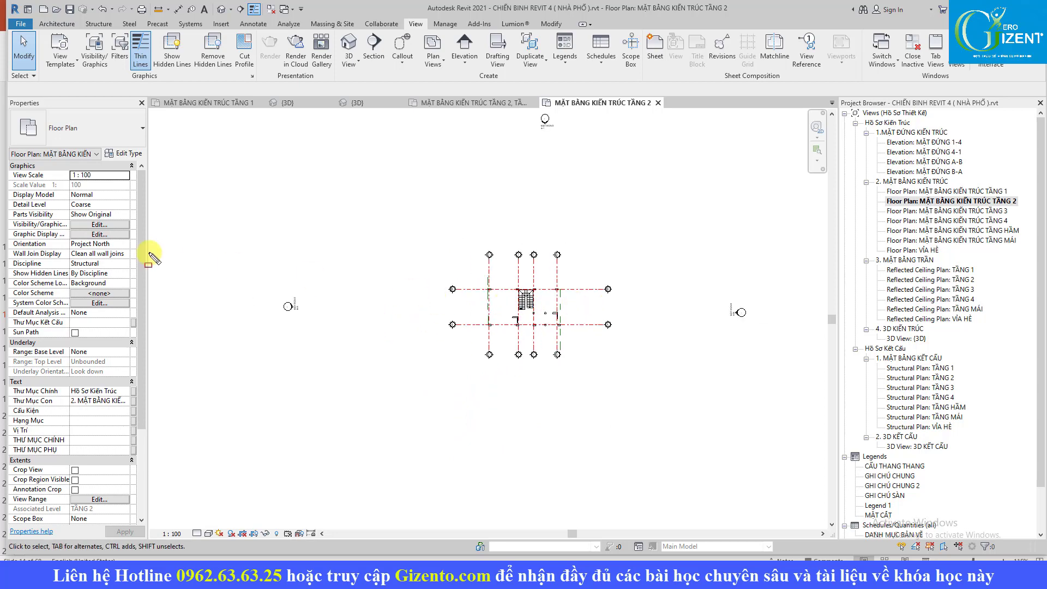
drag(4, 254, 138, 269)
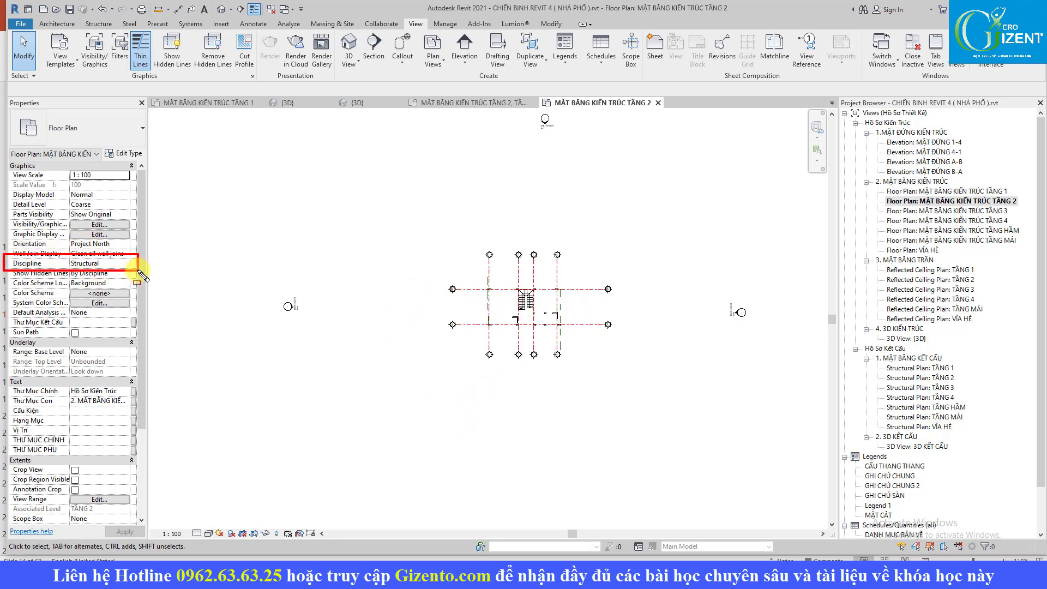
Set the plan's Discipline to Architectural and its Detail Level to Fine
click(99, 263)
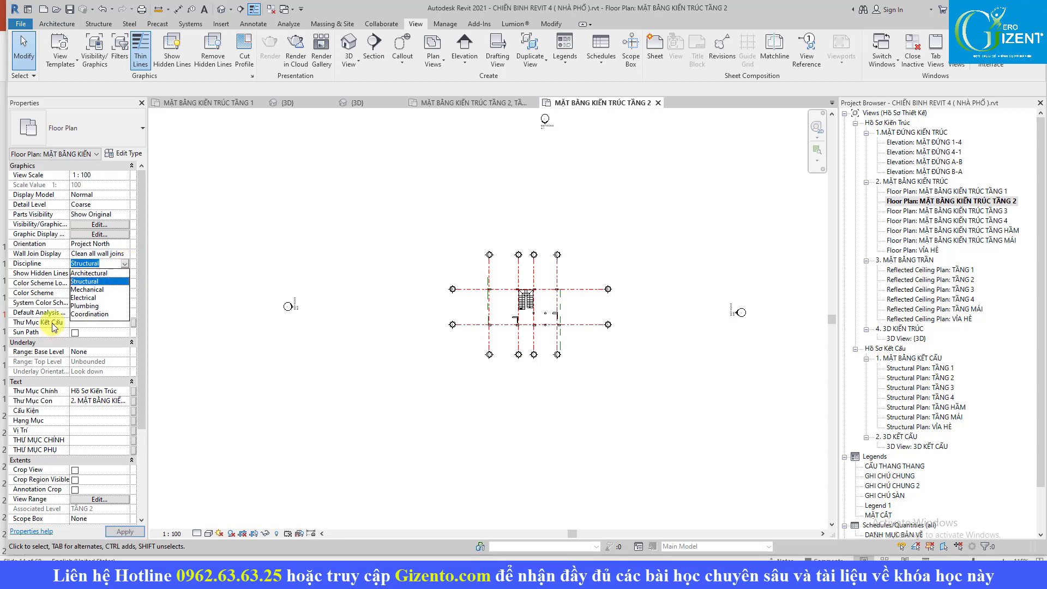
click(90, 272)
scroll(507, 297, up, 5)
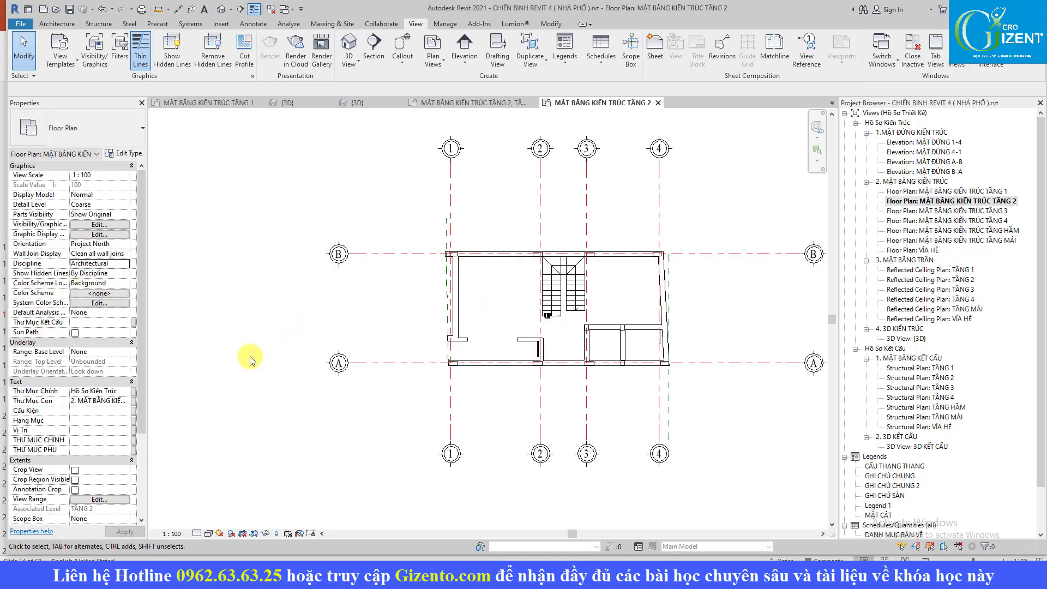
middle_drag(250, 360, 258, 337)
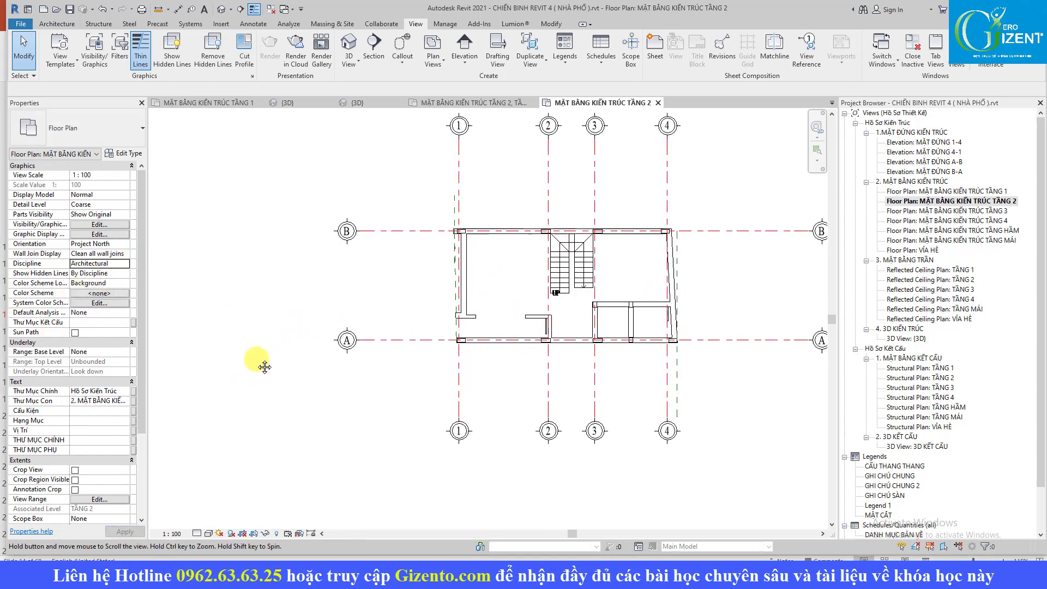
click(198, 534)
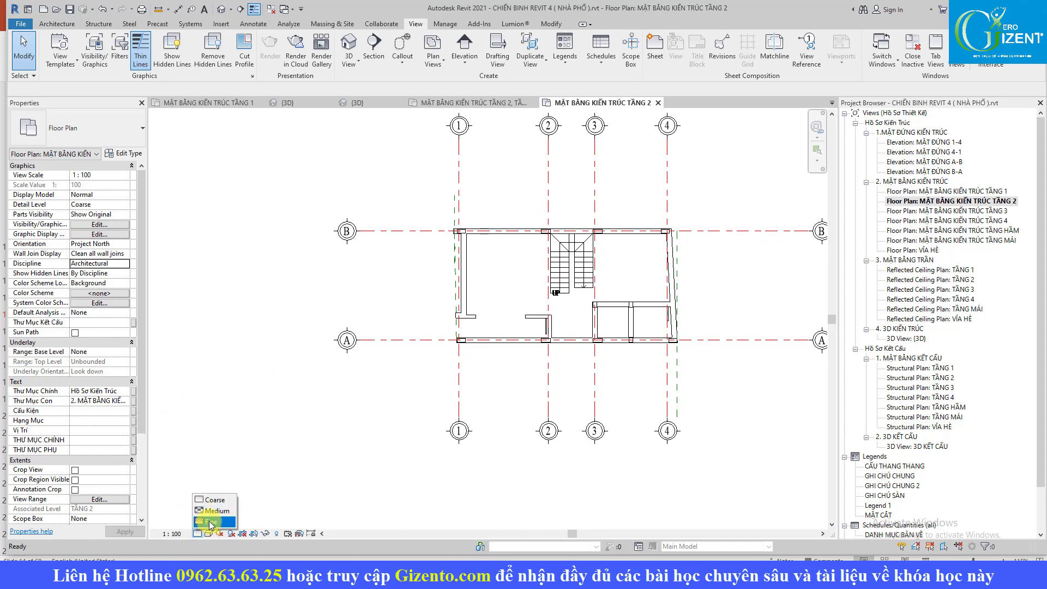
click(210, 522)
scroll(459, 334, up, 5)
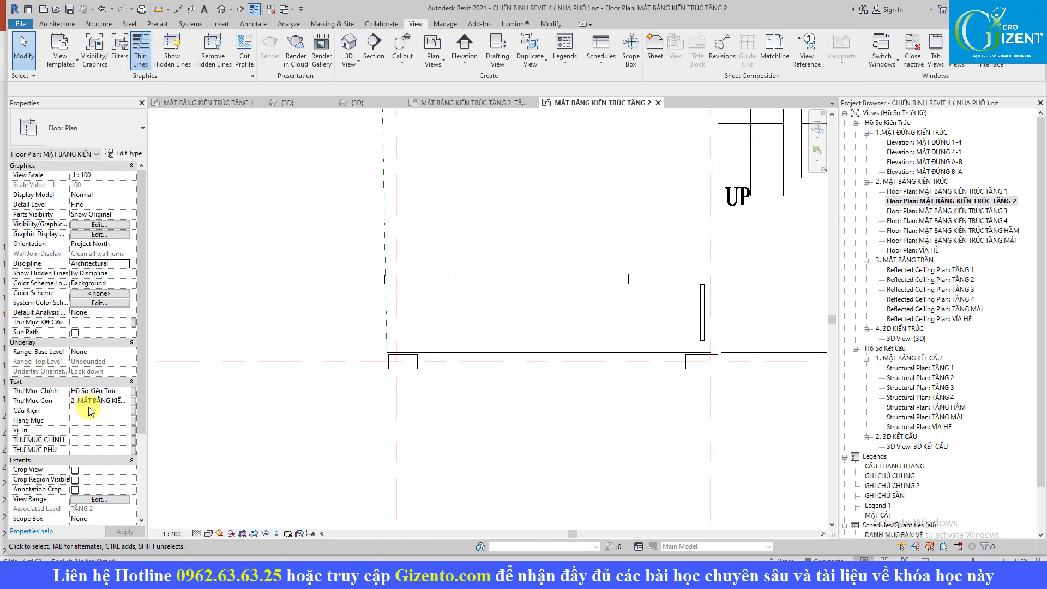
Set View Range top to Level Above (TẦNG 3), cut plane 1500, bottom and depth offsets 0
click(99, 499)
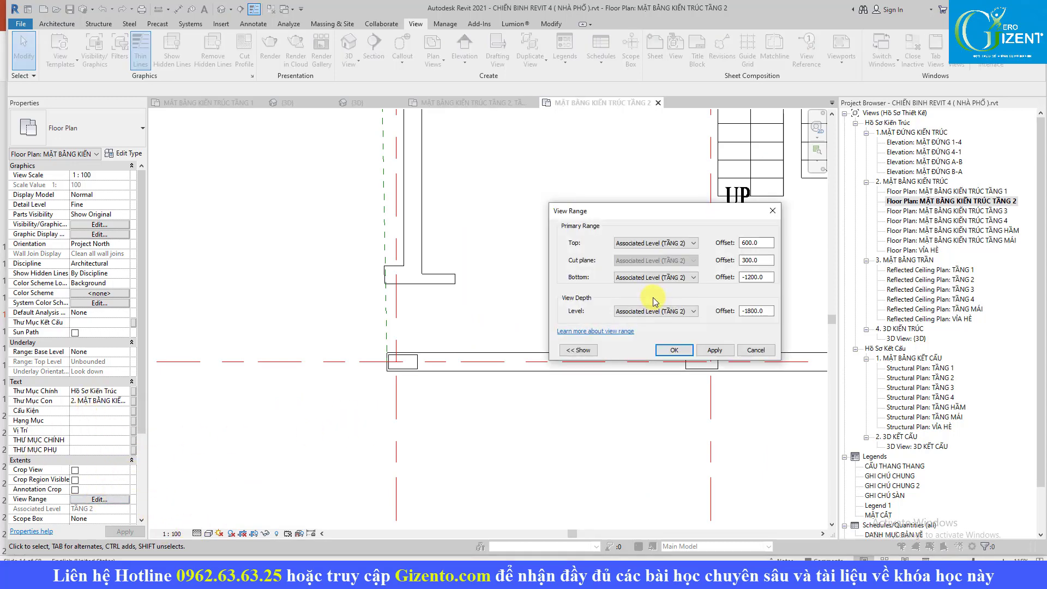
click(693, 244)
click(636, 253)
text(1500)
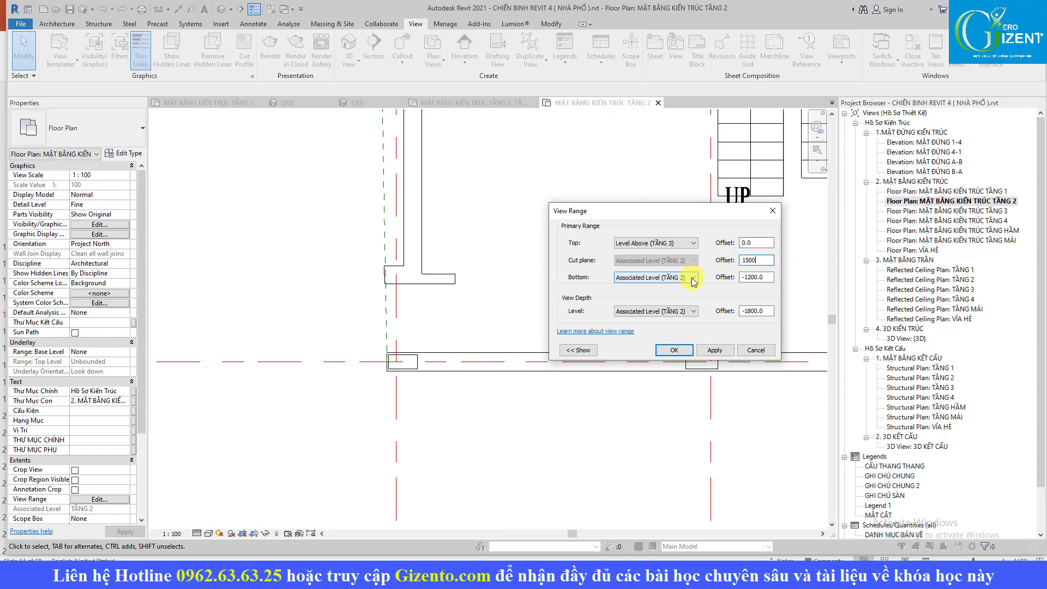
click(694, 279)
click(754, 277)
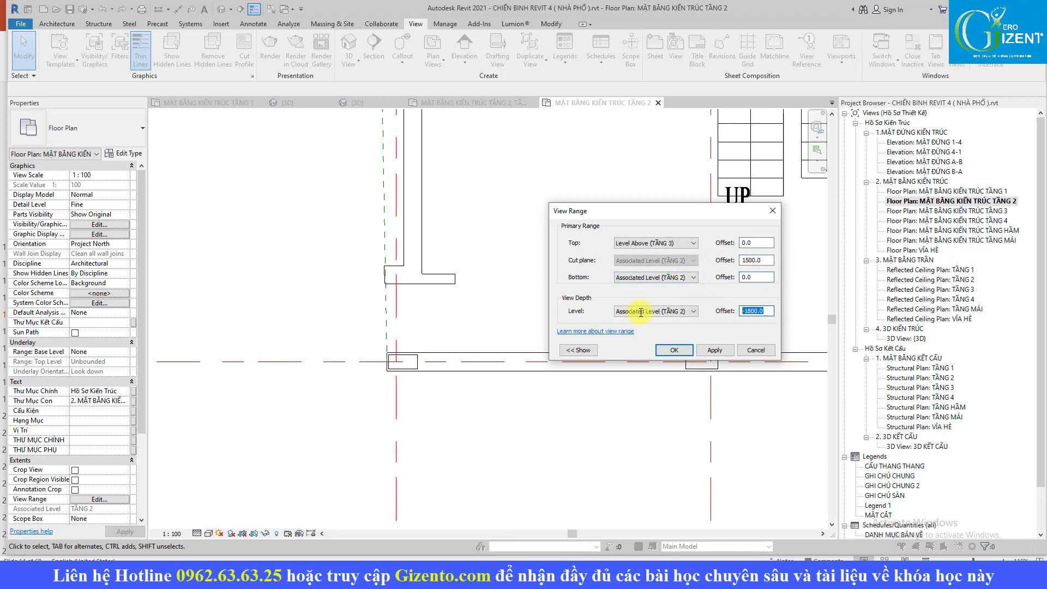
text(0)
click(716, 352)
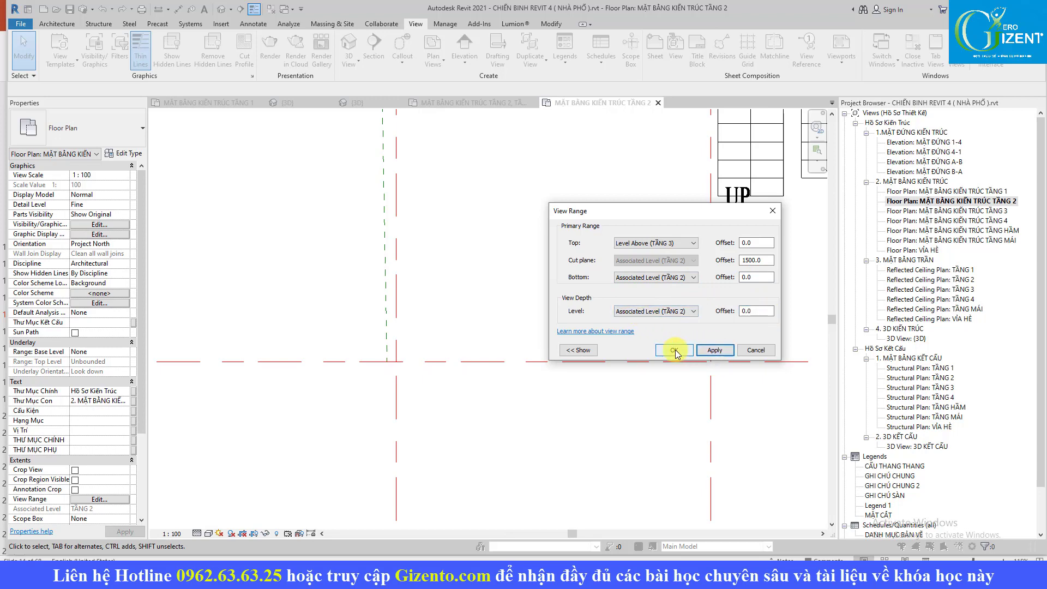
click(674, 350)
scroll(540, 349, down, 2)
scroll(551, 355, down, 1)
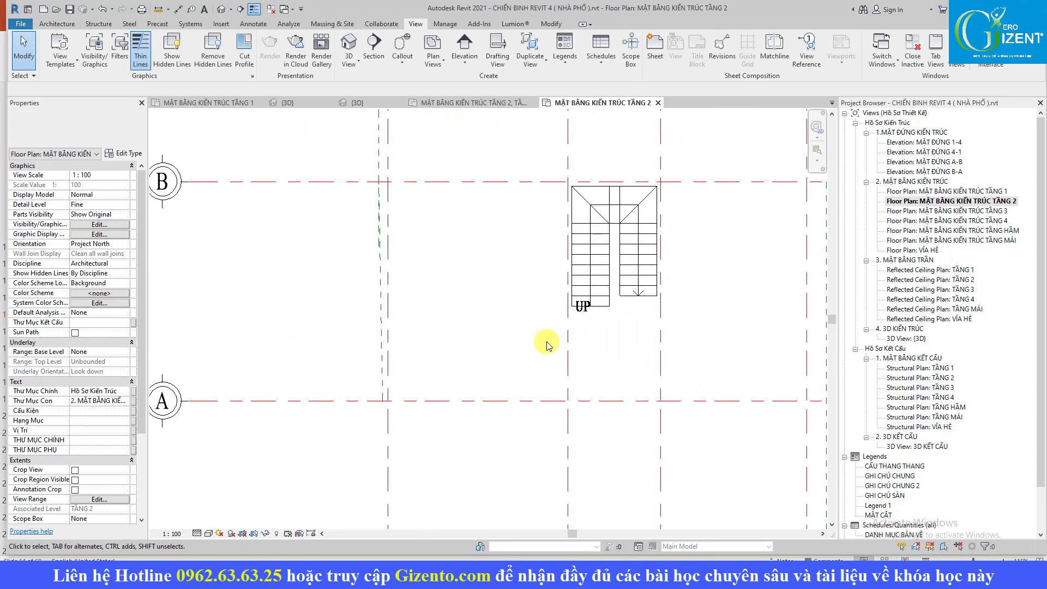
scroll(554, 362, down, 2)
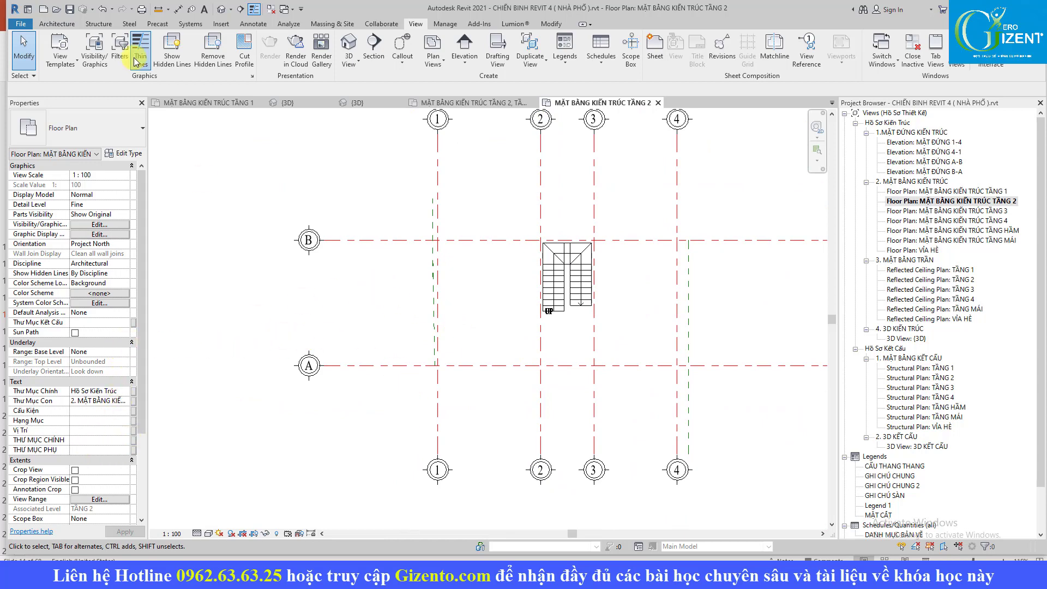
Turn on all model categories in the plan's Visibility/Graphic Overrides
click(93, 45)
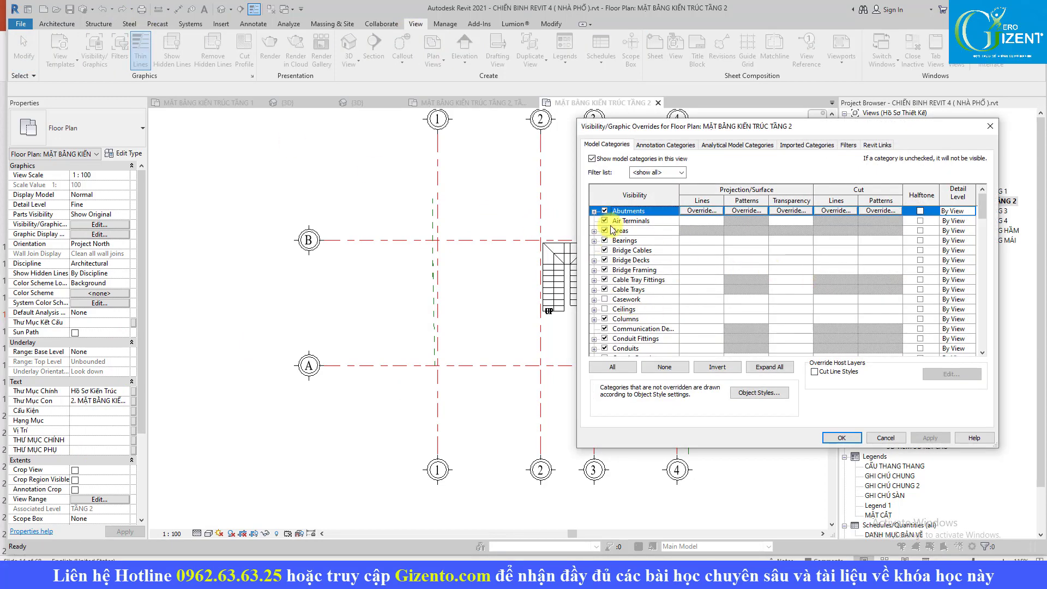
click(619, 370)
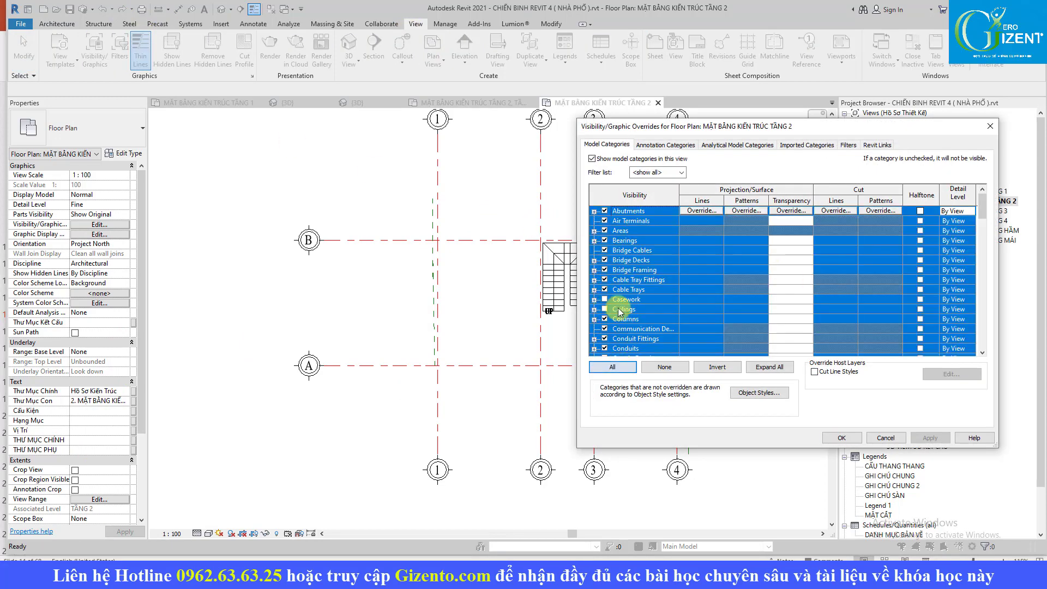
scroll(616, 292, down, 5)
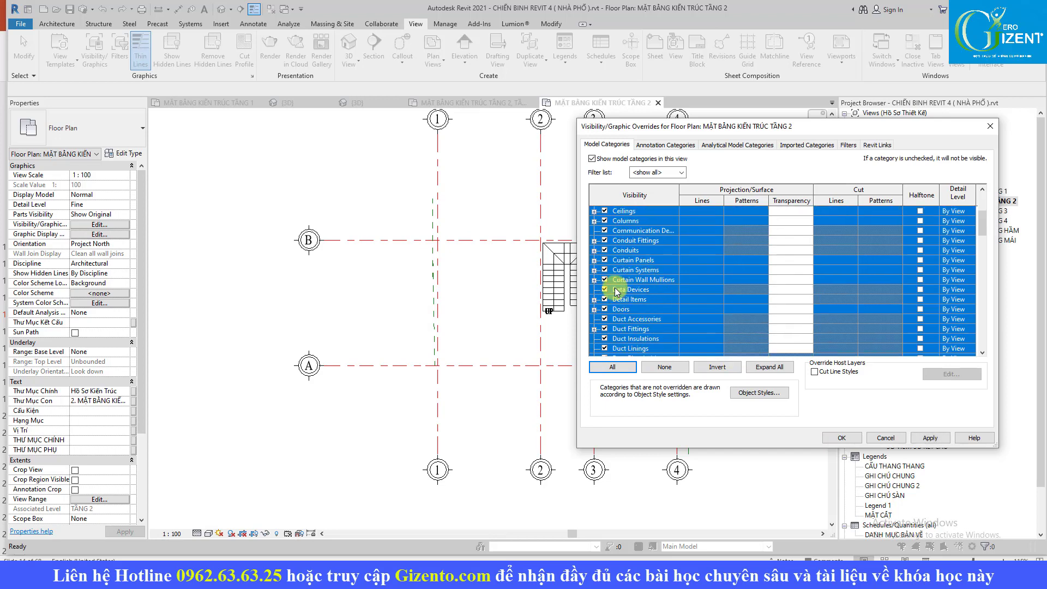
click(930, 437)
click(842, 438)
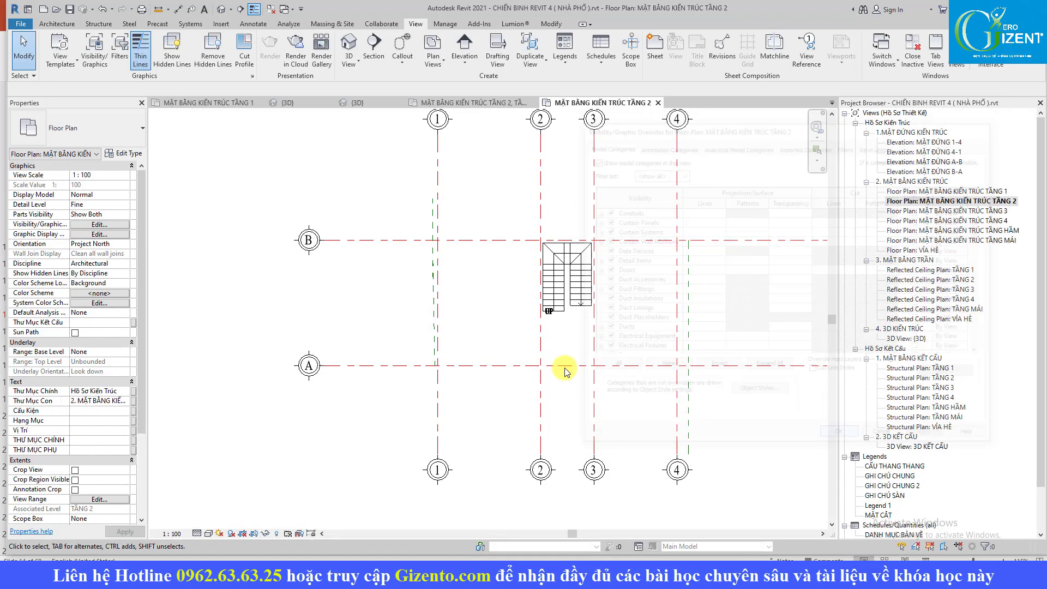
middle_drag(665, 322, 597, 323)
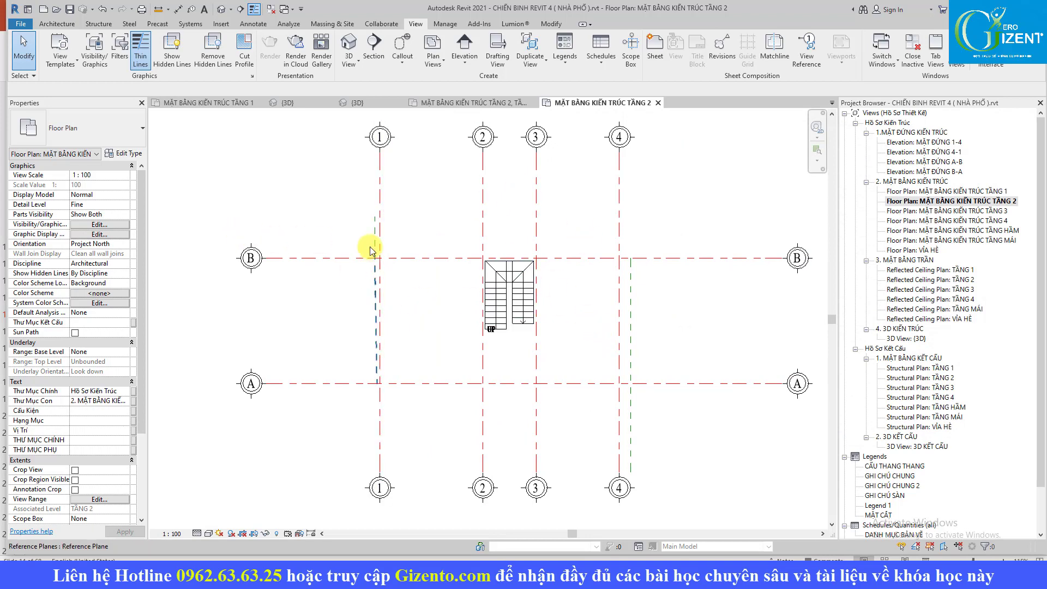
Draw a Basic Wall TKT-220 along grid B from grid 1 to grid 4
click(57, 24)
click(55, 47)
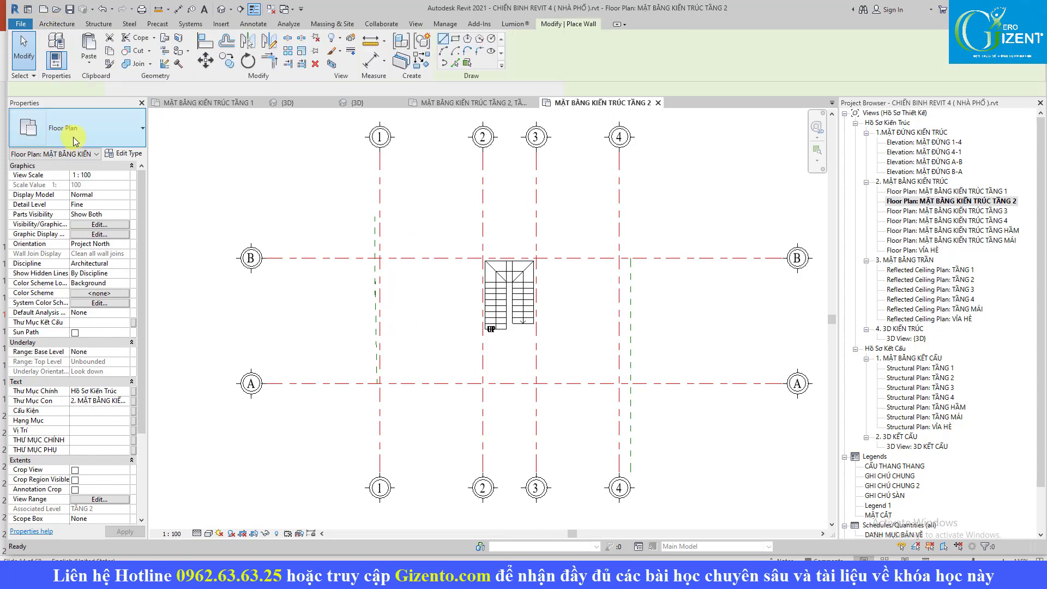
click(83, 143)
scroll(76, 178, up, 3)
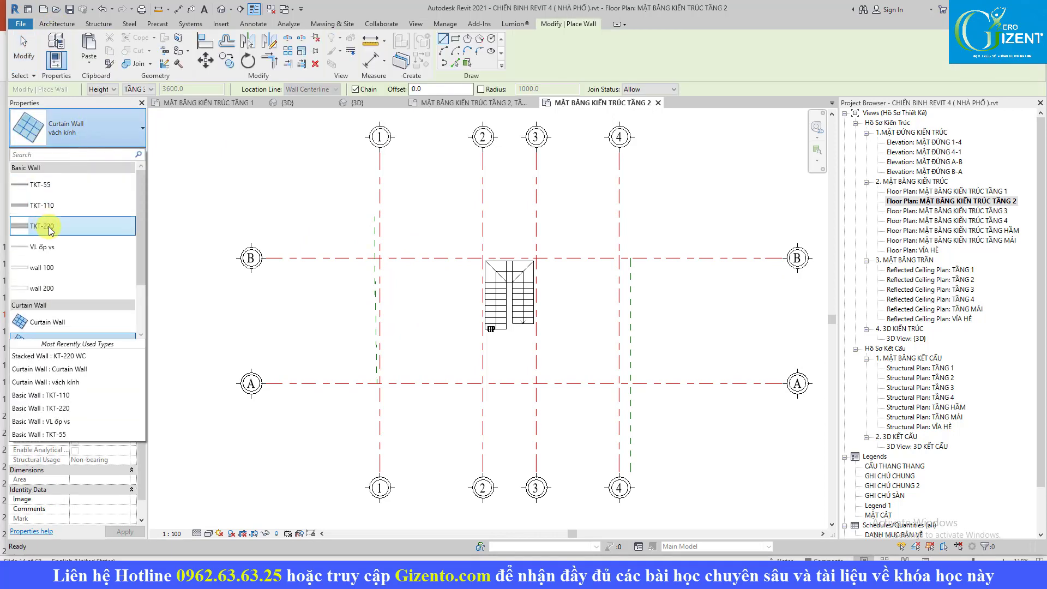
click(52, 227)
click(379, 258)
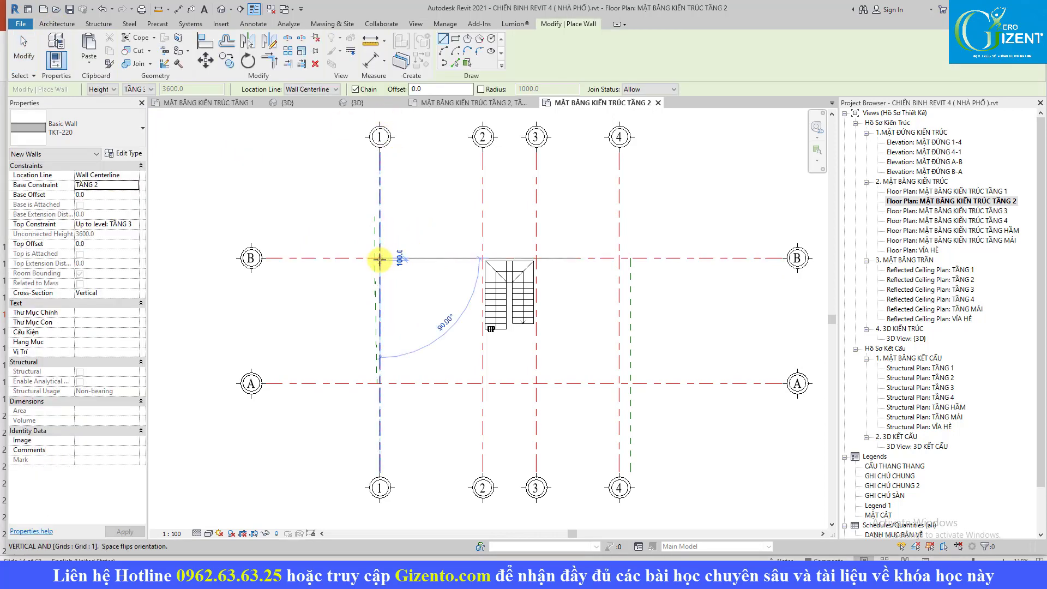
click(619, 260)
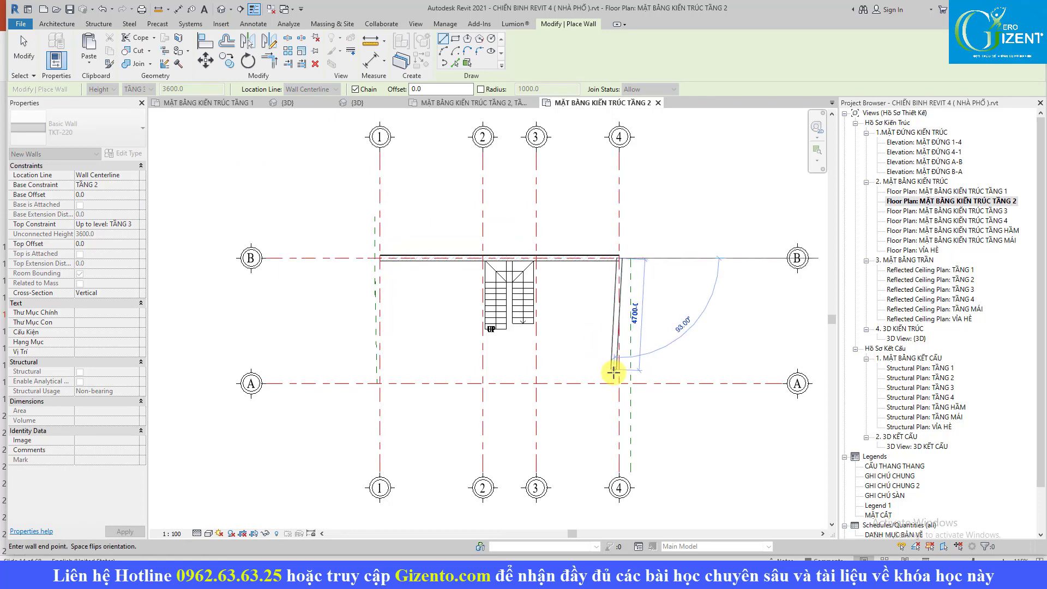
key(Escape)
Draw a TKT-220 wall along grid A and a slanted right wall from B down to A
click(380, 384)
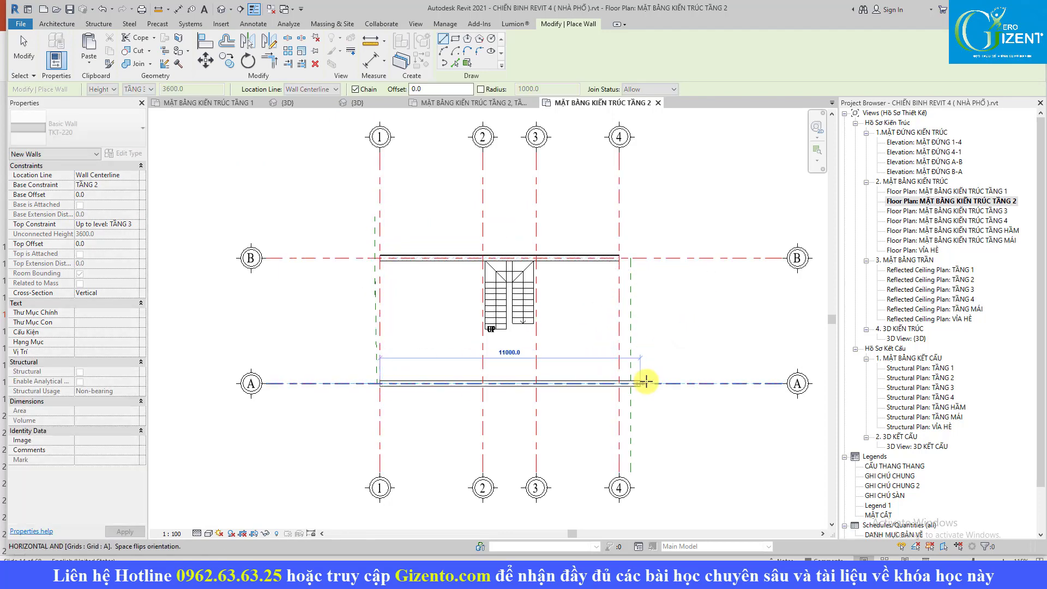
click(619, 383)
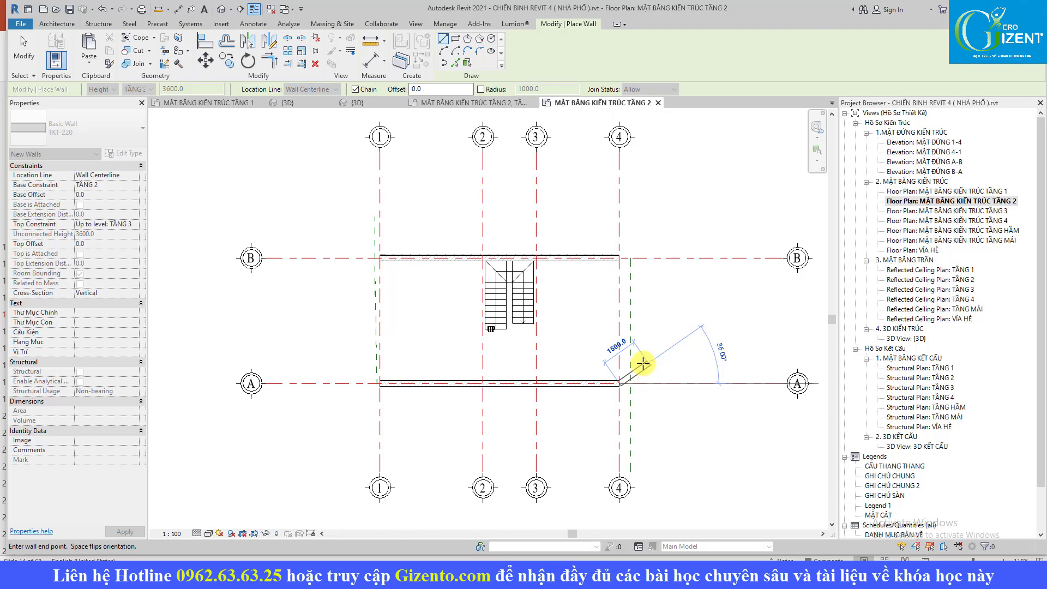
key(Escape)
click(620, 260)
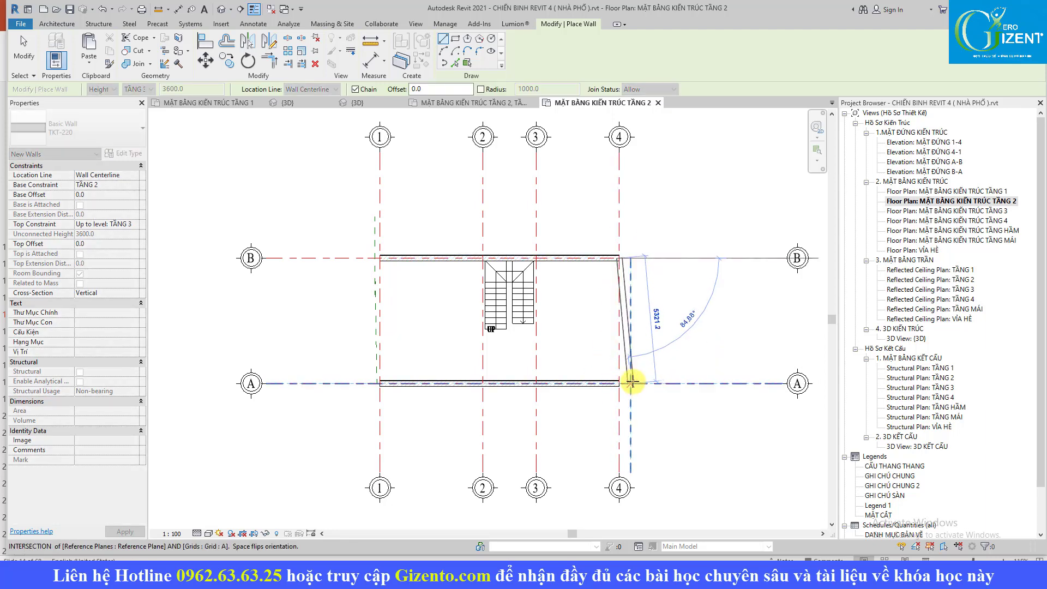
click(631, 383)
key(Escape)
key(Escape)
Join the bottom wall and the slanted wall into a corner with Trim/Extend (TR)
scroll(691, 280, up, 2)
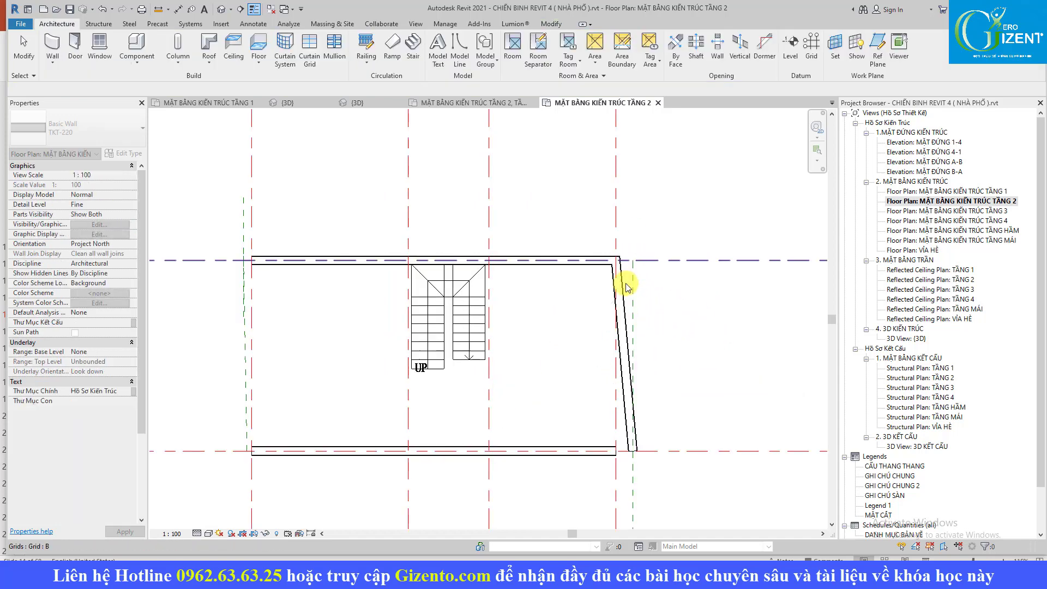
key(t)
key(r)
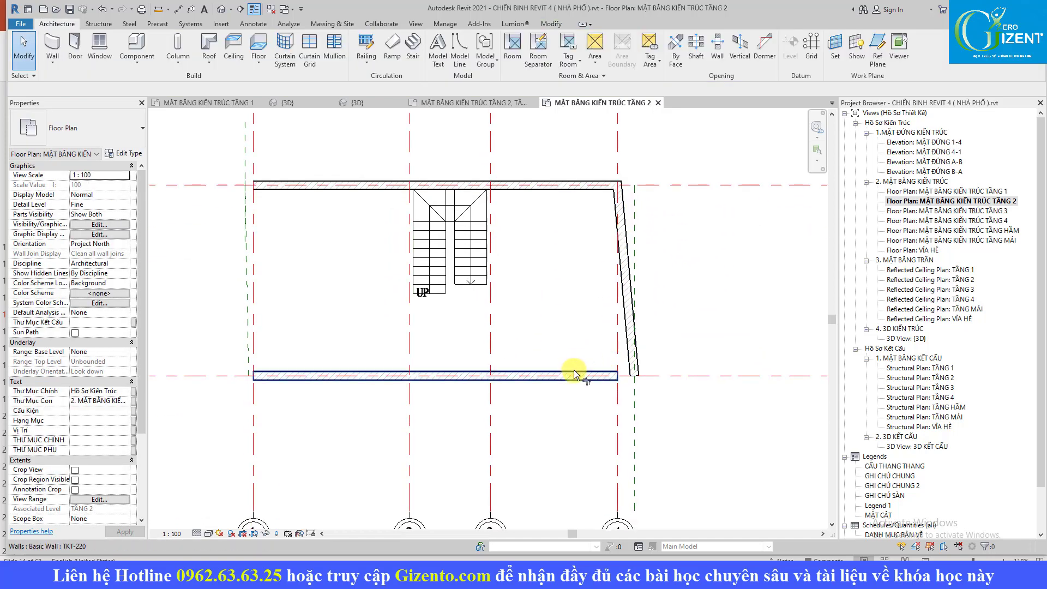
click(572, 376)
click(626, 352)
key(Escape)
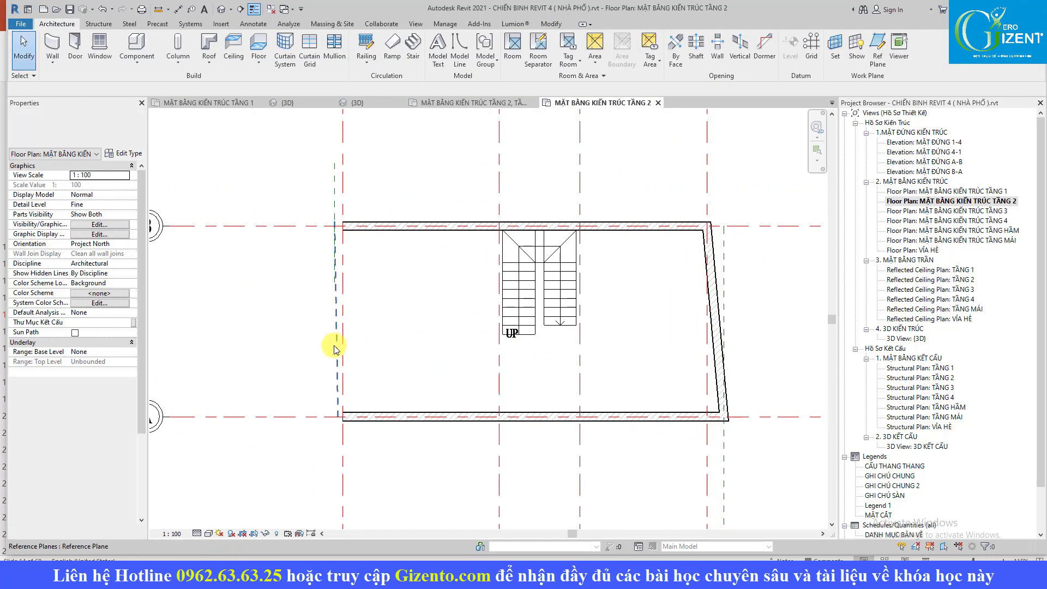
Check the top wall's length and switch to the model's default 3D view
middle_drag(335, 346, 413, 349)
click(463, 231)
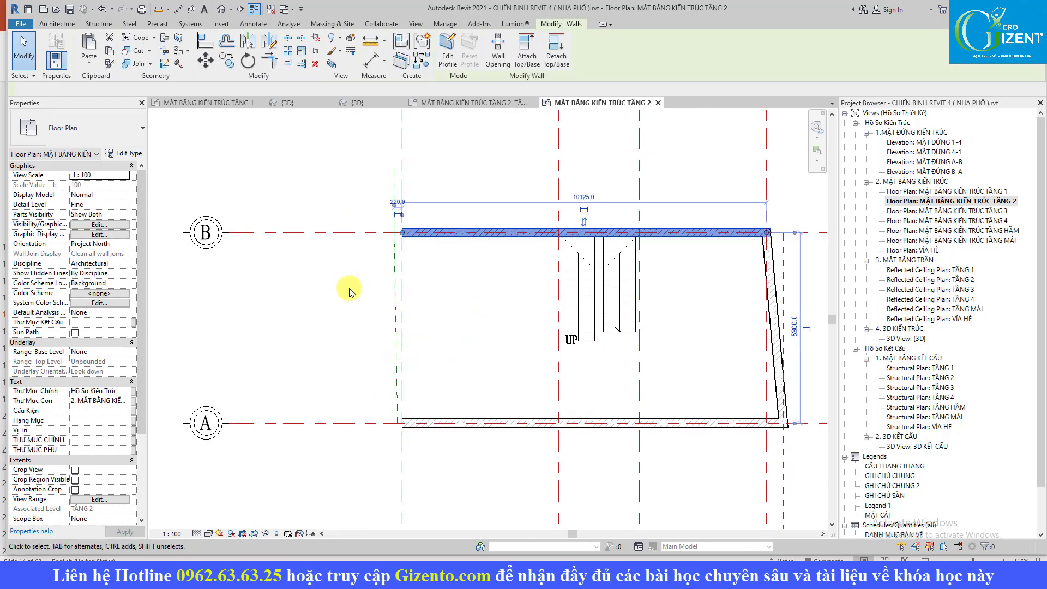
key(Escape)
middle_drag(382, 284, 309, 276)
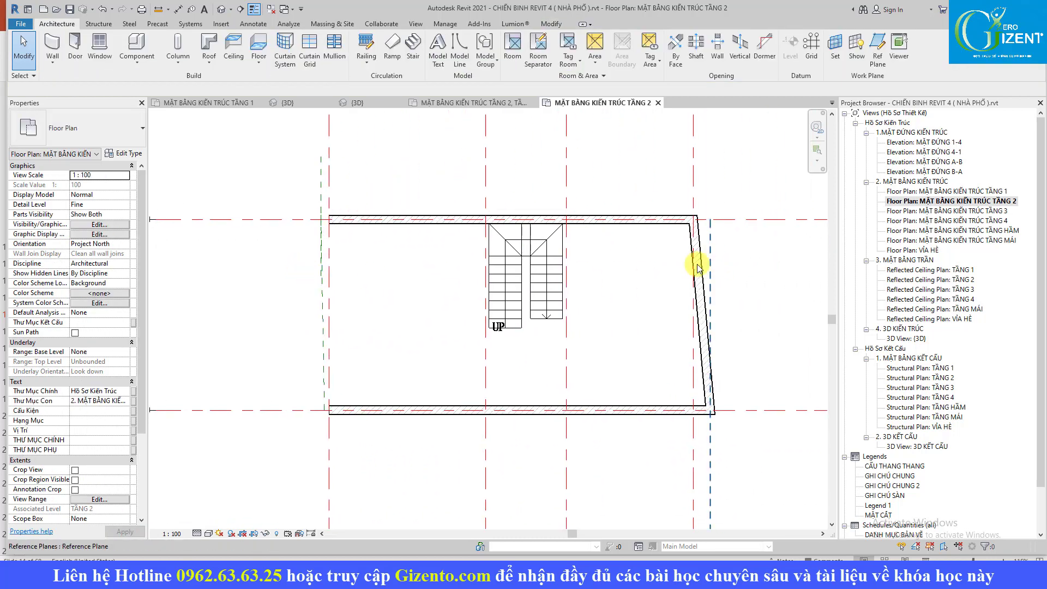
click(220, 10)
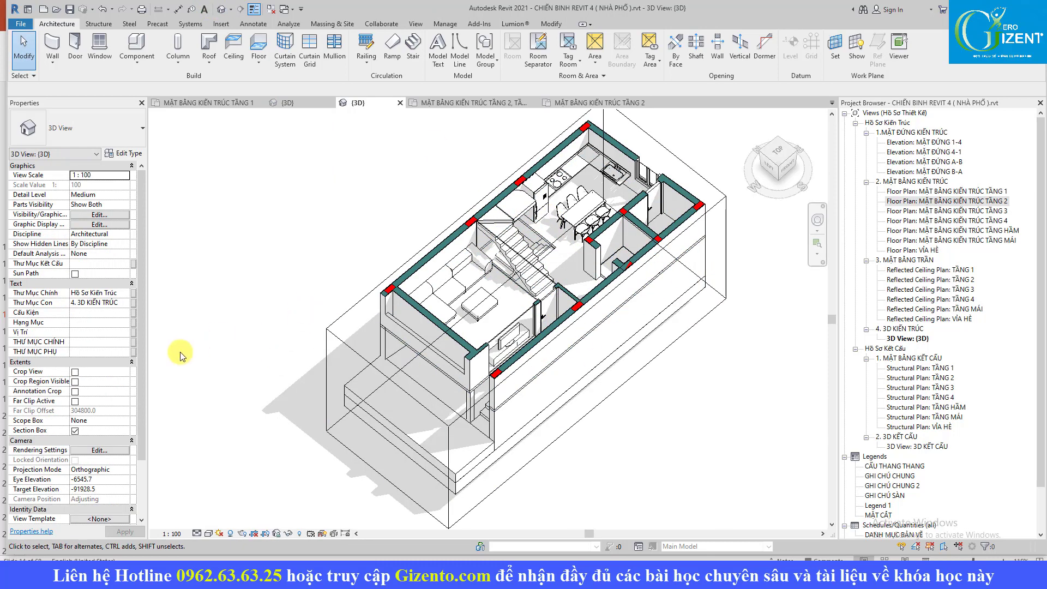
Turn off the section box and align the upper wall face flush with the lower wall
click(76, 432)
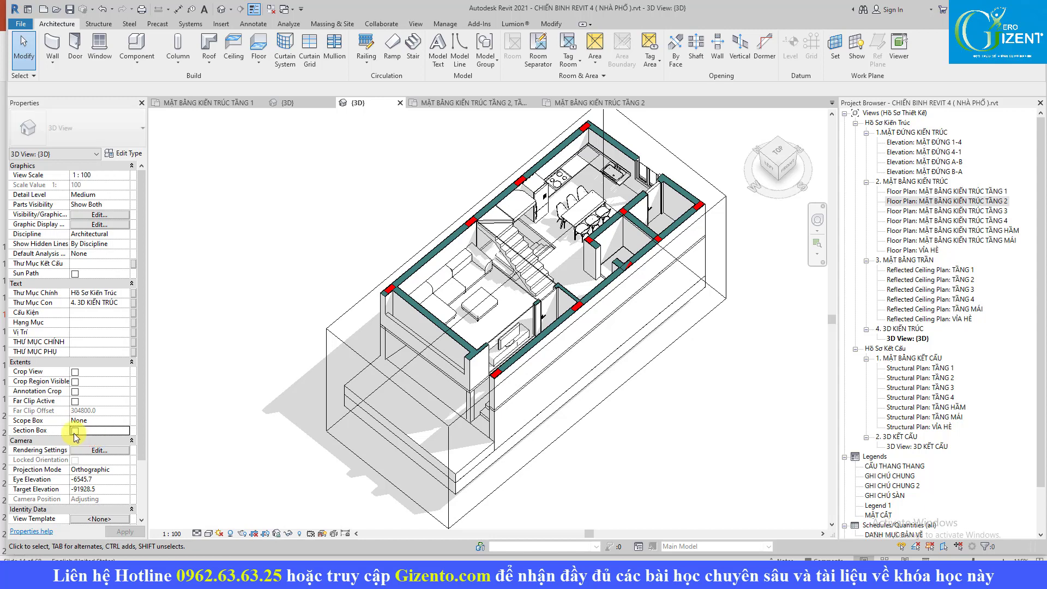
mouse_move(697, 327)
shift+middle_down()
mouse_move(393, 310)
mouse_move(479, 286)
shift+middle_up()
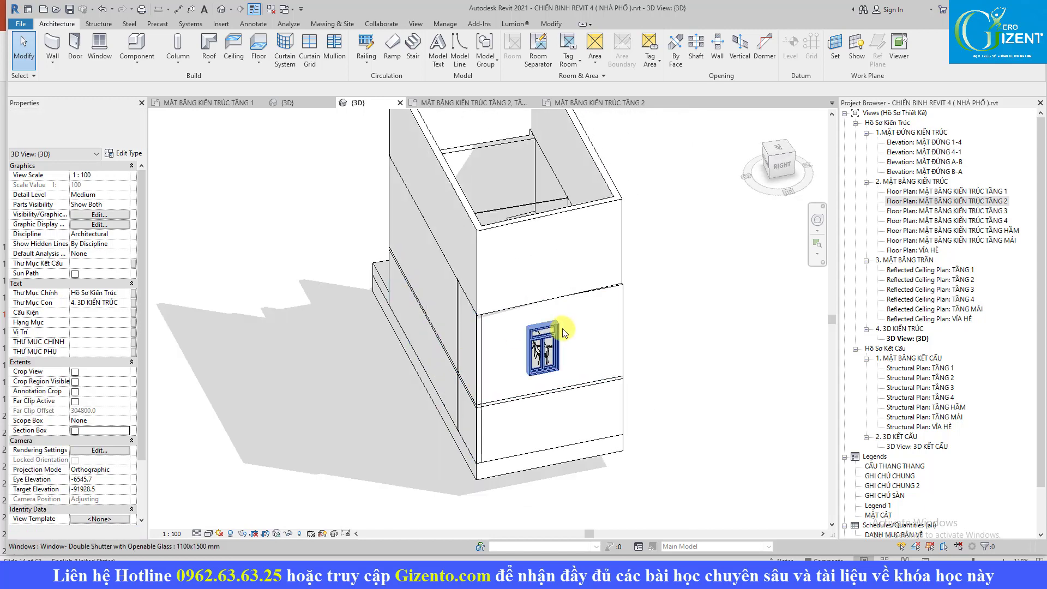
scroll(480, 286, up, 2)
scroll(477, 229, up, 2)
key(a)
key(l)
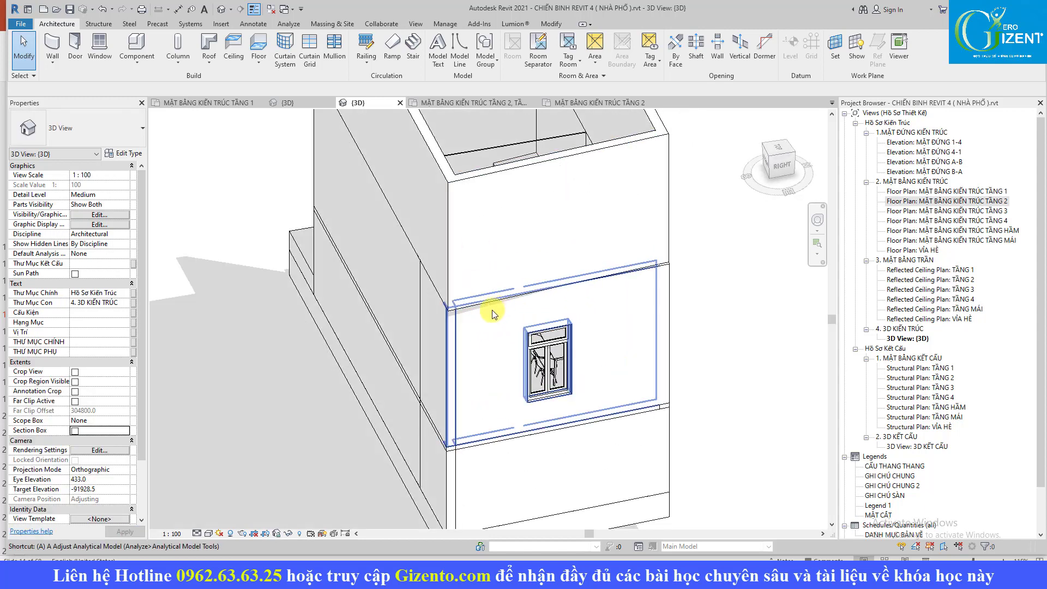
click(500, 325)
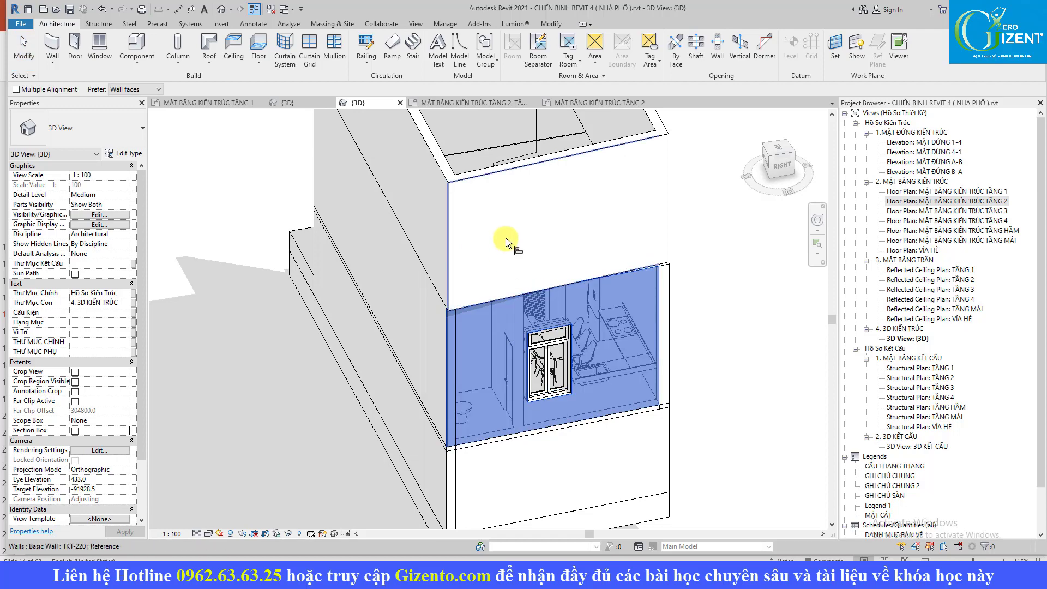
click(500, 245)
key(Escape)
key(Escape)
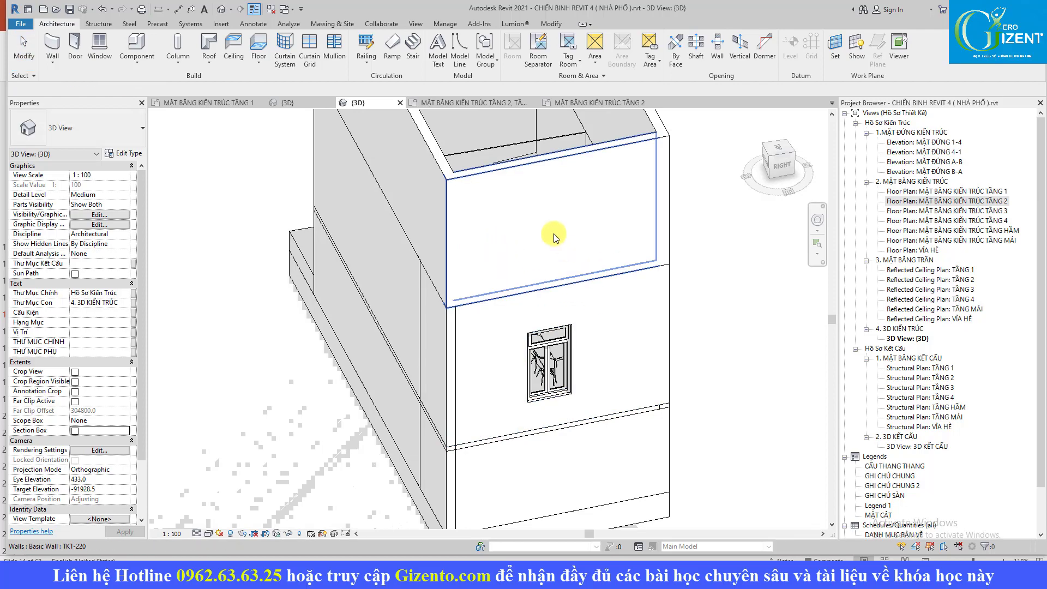
Orbit around the stair and select the S120 floor slab on TẦNG 1 to inspect it
shift+middle_drag(554, 234, 689, 377)
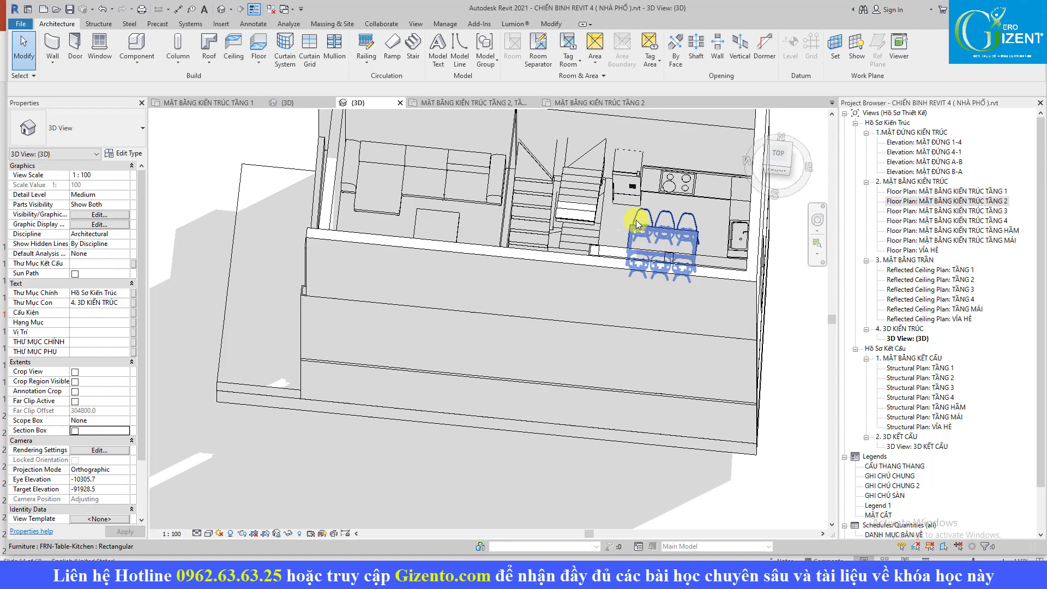
mouse_move(636, 220)
shift+middle_down()
mouse_move(505, 294)
mouse_move(449, 159)
mouse_move(528, 229)
mouse_move(600, 317)
mouse_move(595, 104)
mouse_move(505, 297)
mouse_move(496, 287)
shift+middle_up()
click(505, 295)
mouse_move(463, 238)
shift+middle_down()
mouse_move(596, 273)
mouse_move(444, 276)
mouse_move(665, 244)
shift+middle_up()
shift+middle_drag(635, 248, 705, 303)
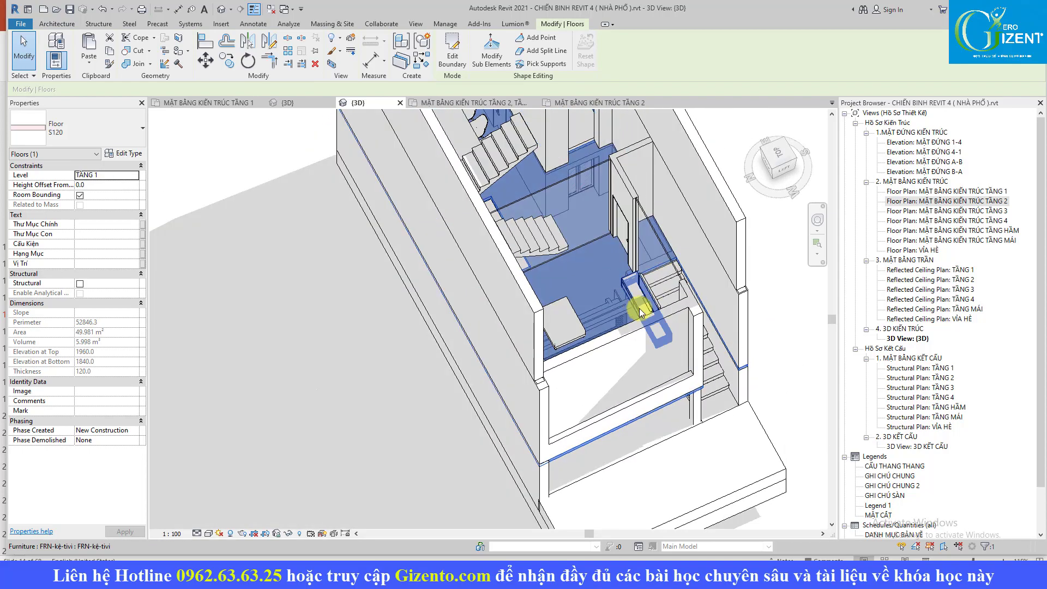
In the TẦNG 2 plan, start an Architectural floor of type S120
double_click(979, 201)
scroll(506, 270, down, 2)
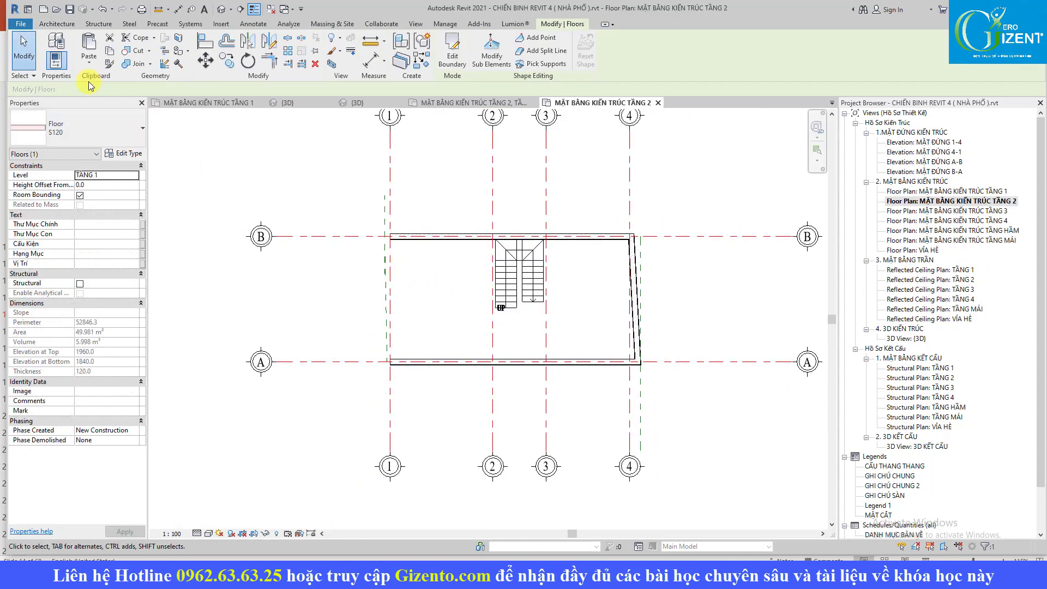
click(53, 26)
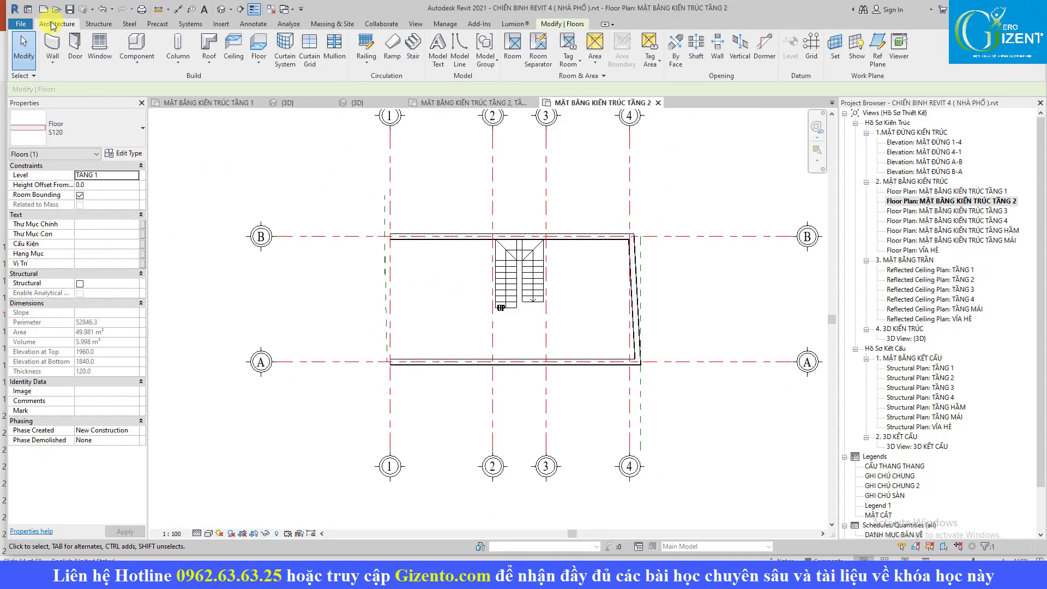
click(256, 65)
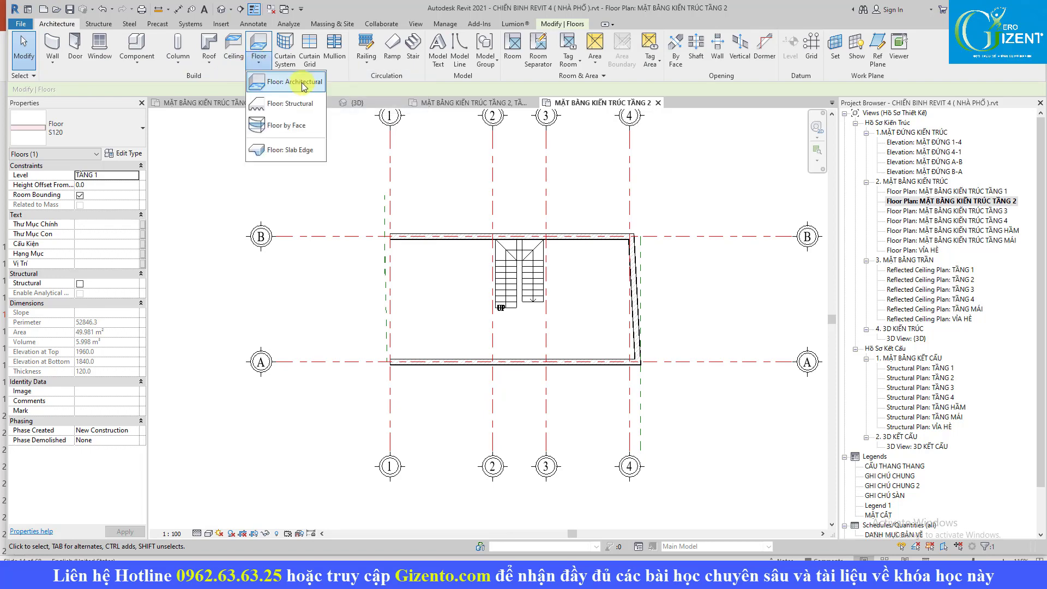
click(304, 86)
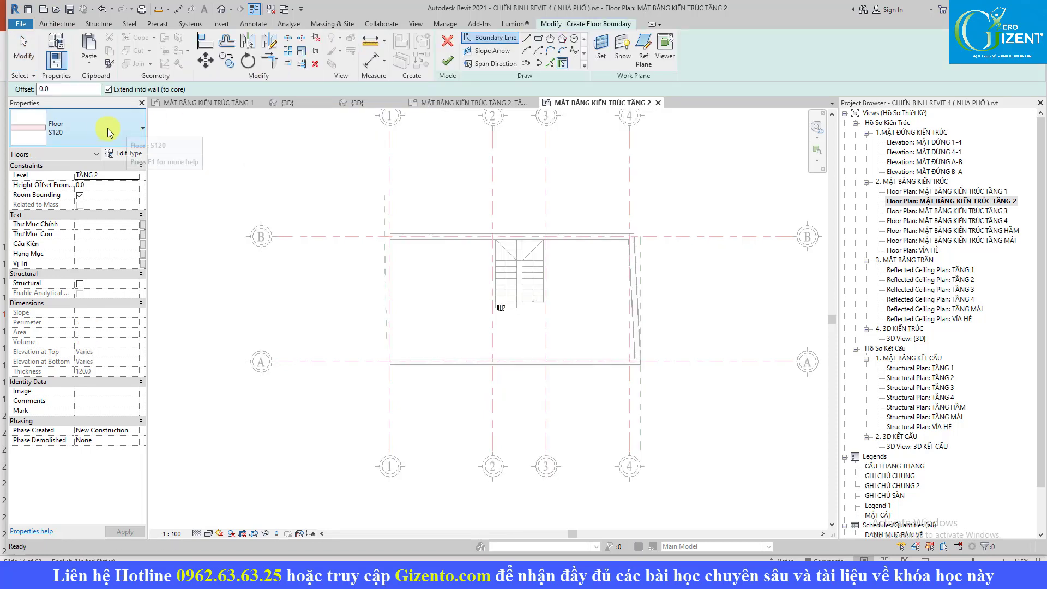
click(41, 123)
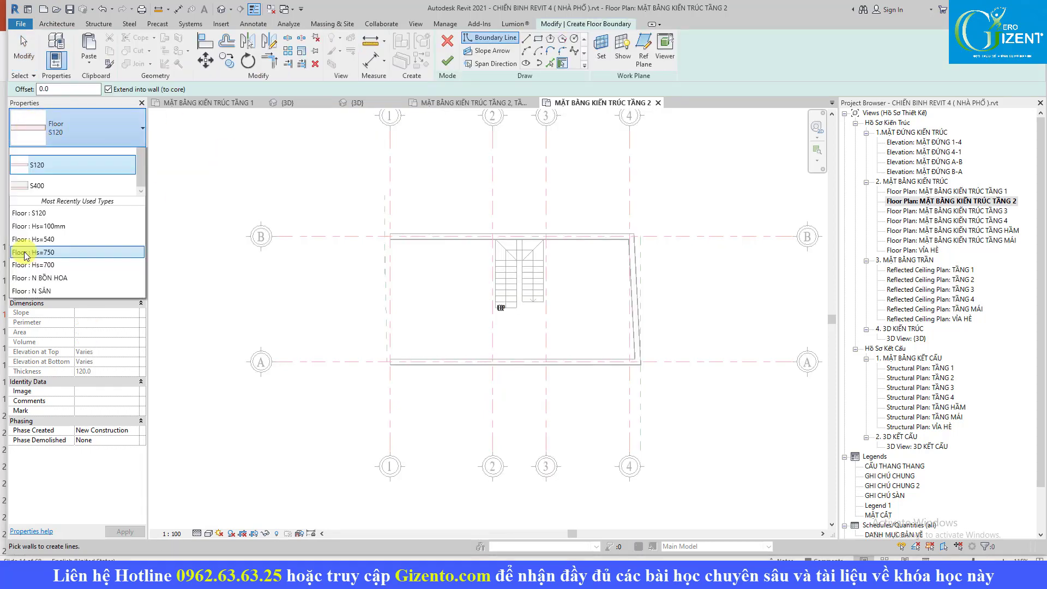
click(37, 307)
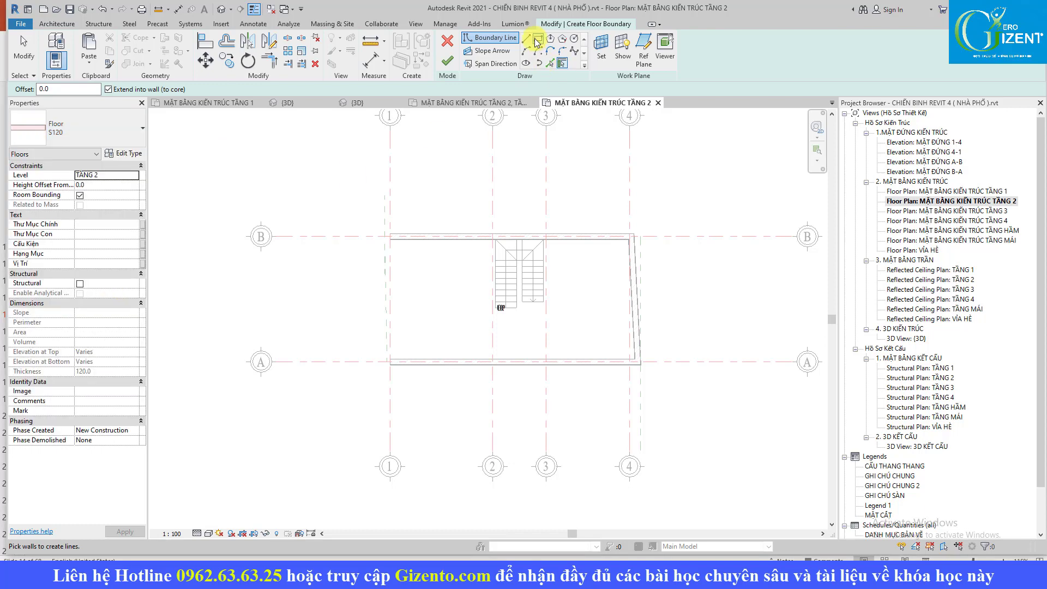
Pick a wall edge and the left grid line as floor boundary lines
click(538, 40)
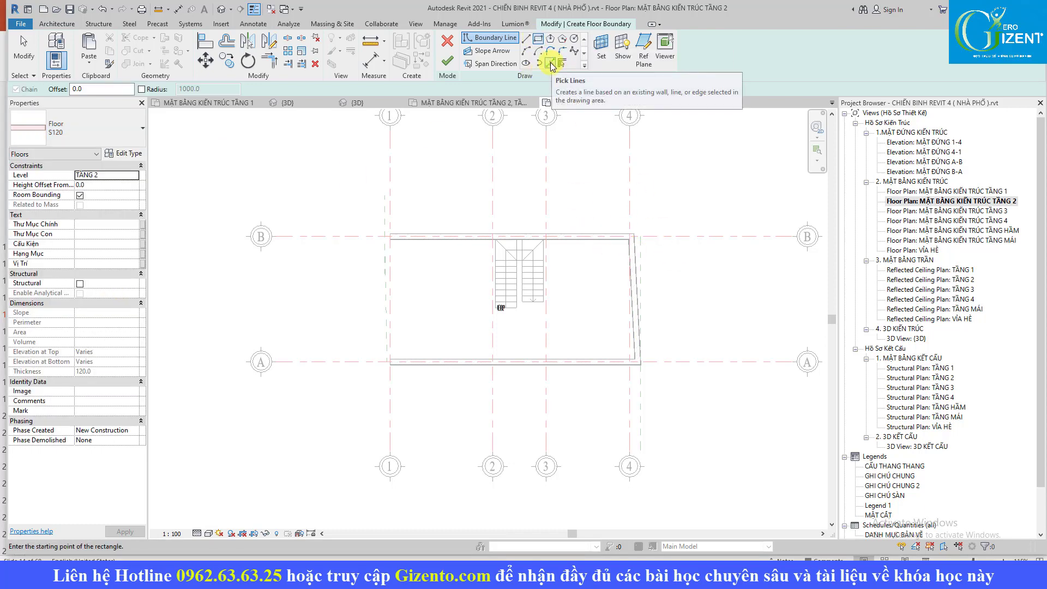
click(551, 63)
scroll(640, 289, up, 2)
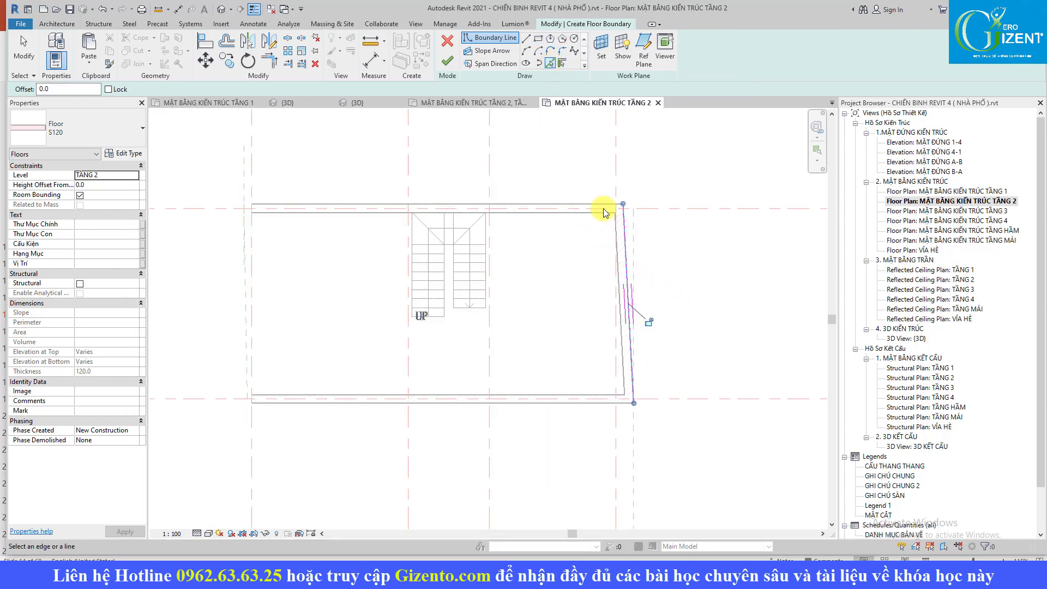
click(588, 203)
middle_drag(263, 386, 349, 381)
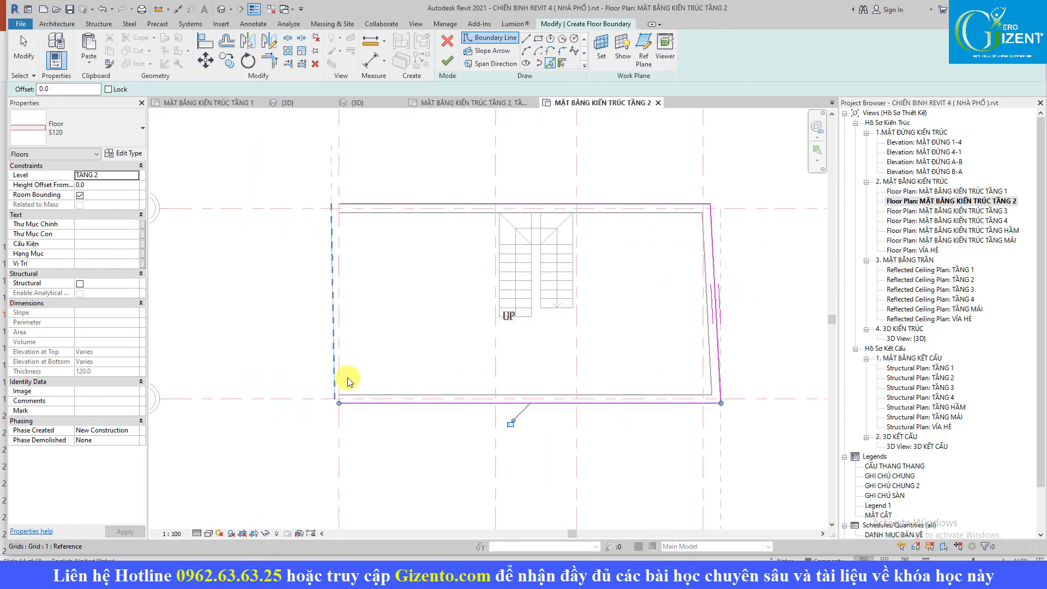
click(349, 357)
key(Escape)
Move the left boundary line outward past the left wall
middle_drag(352, 241, 375, 305)
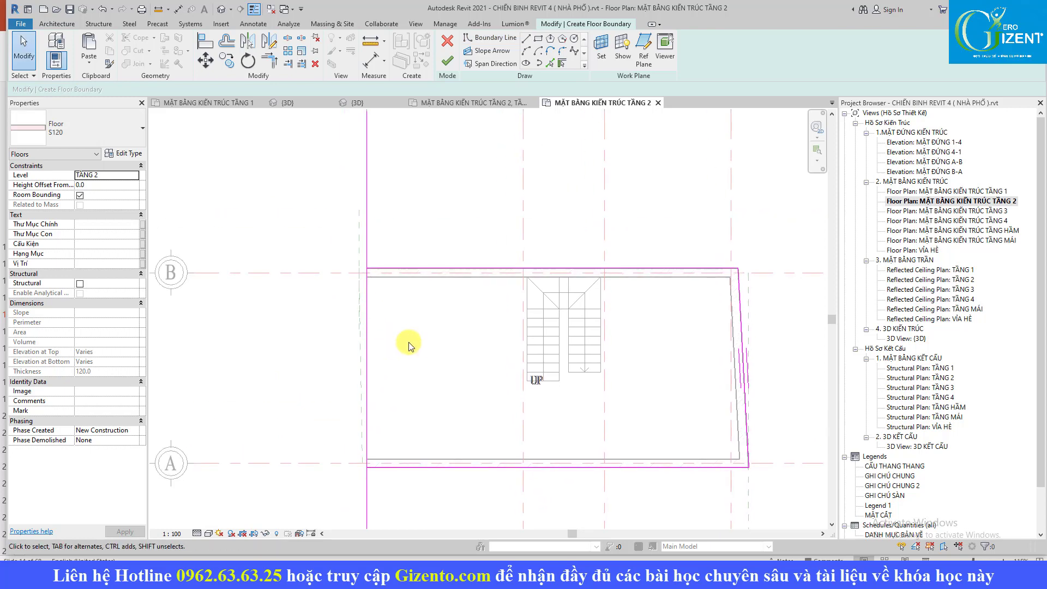
click(375, 358)
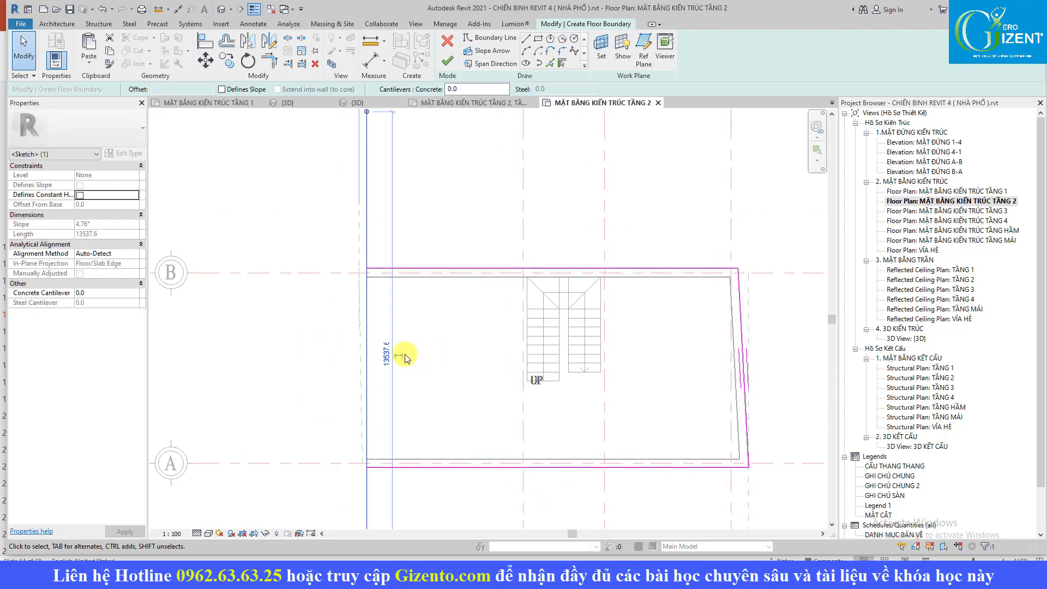
key(v)
click(374, 351)
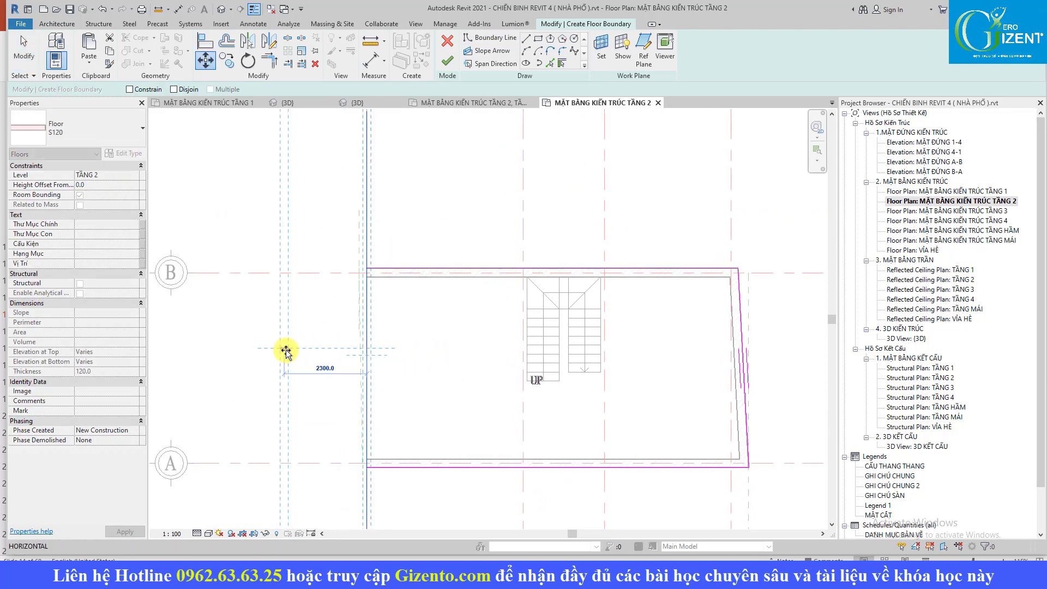
text(1000)
key(Return)
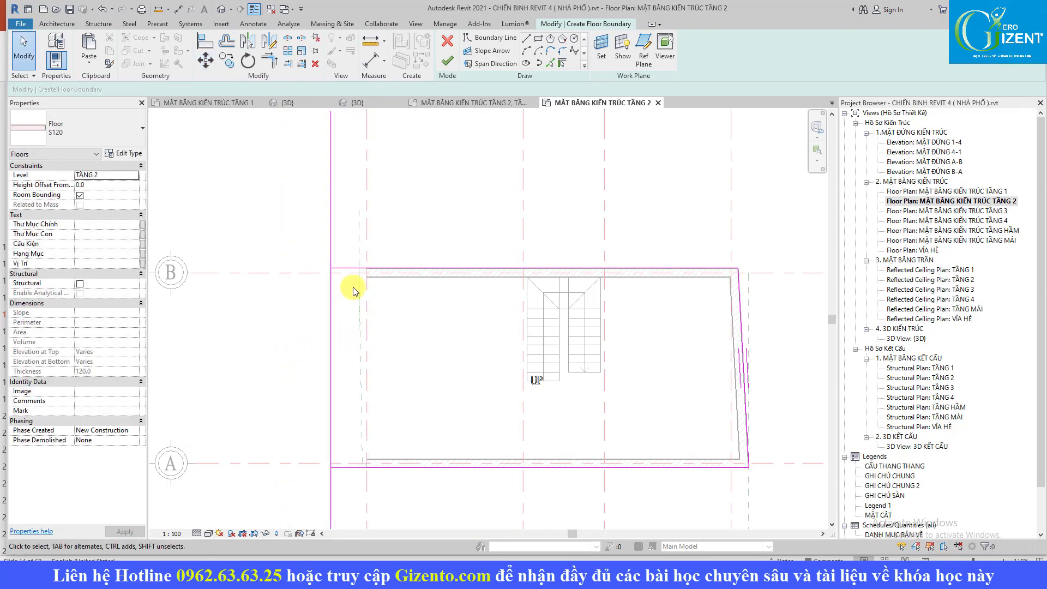
Trim the left boundary line to the top and bottom lines to close the corners
key(t)
key(r)
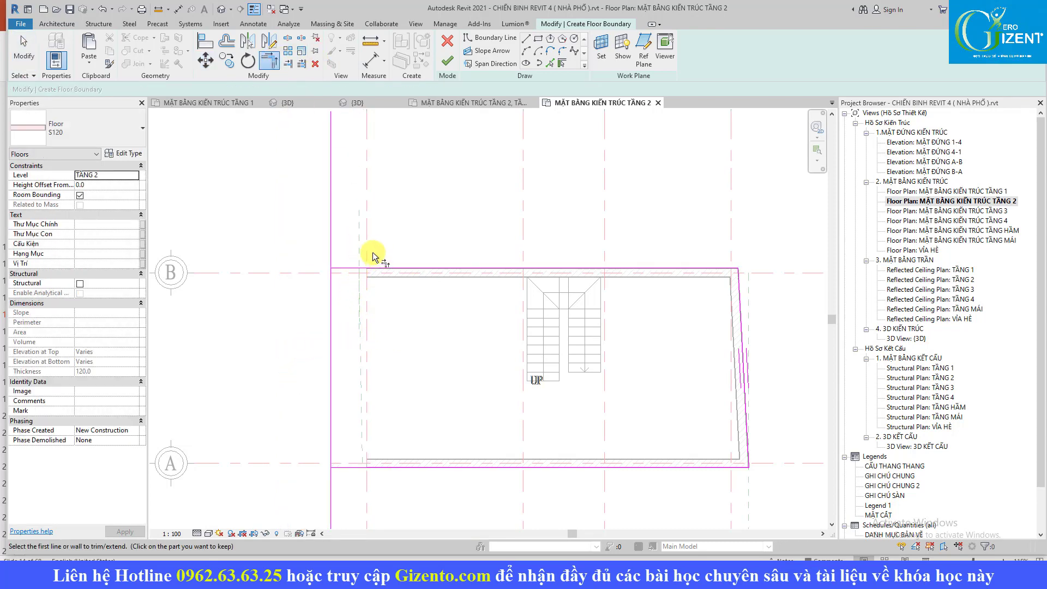
click(338, 273)
click(339, 417)
click(341, 467)
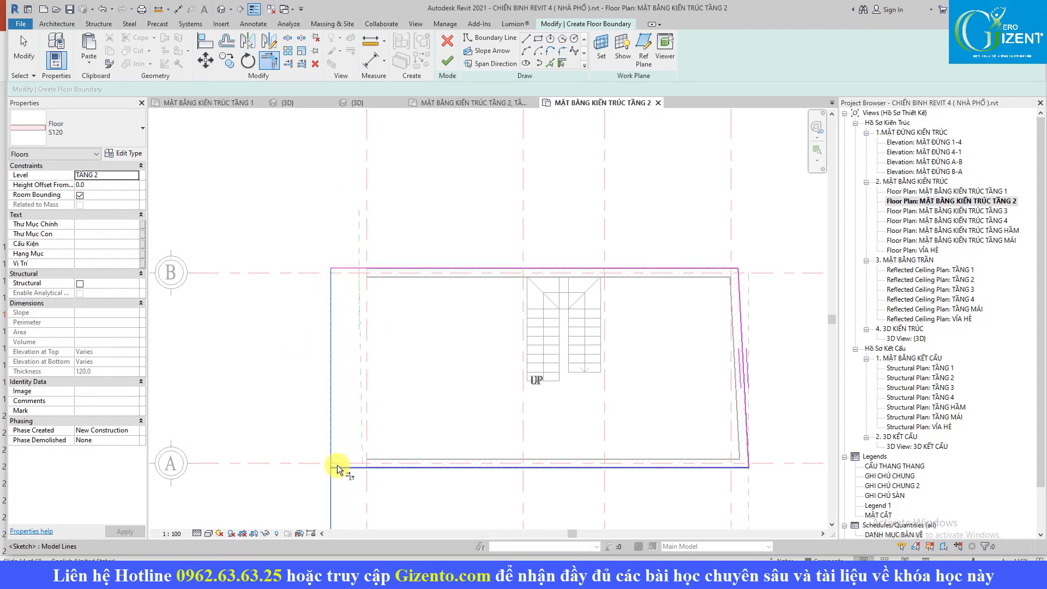
middle_drag(427, 381, 423, 368)
scroll(423, 368, down, 2)
key(Escape)
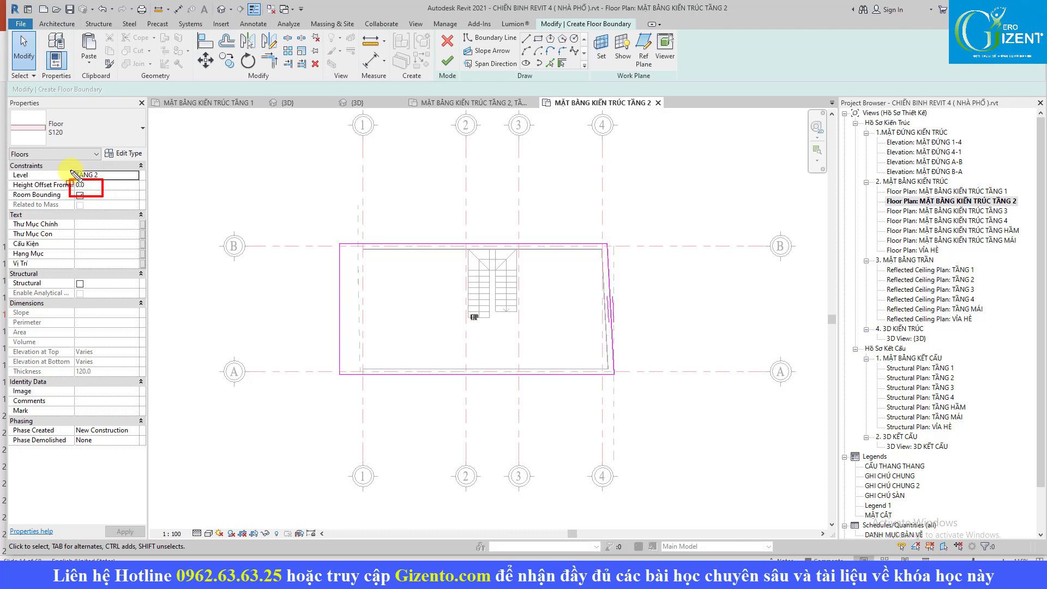
Finish the S120 floor and add a rectangular opening around the stairwell to its boundary
click(448, 57)
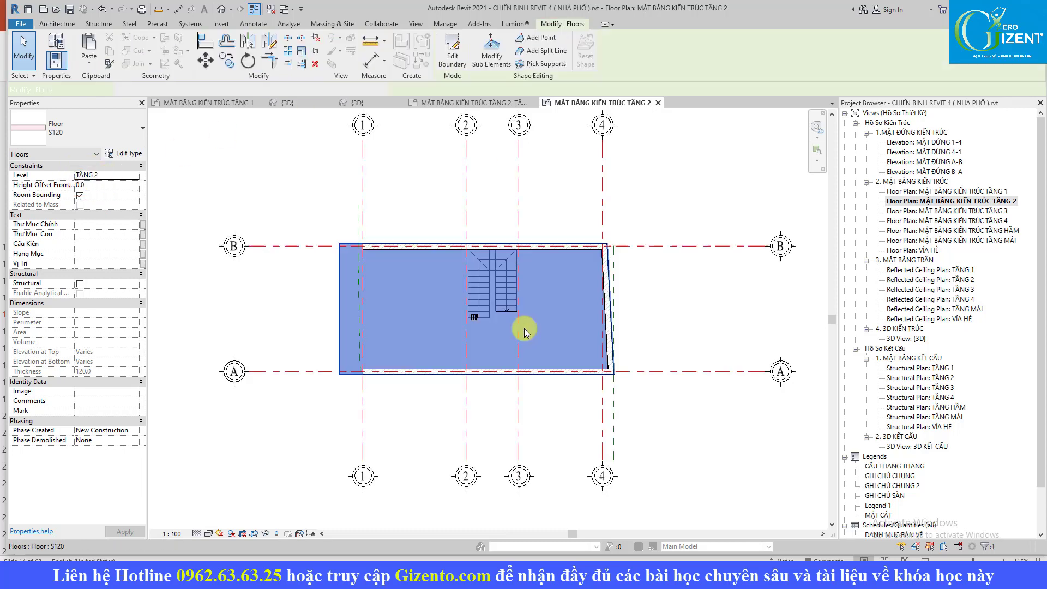
click(456, 48)
scroll(515, 273, up, 5)
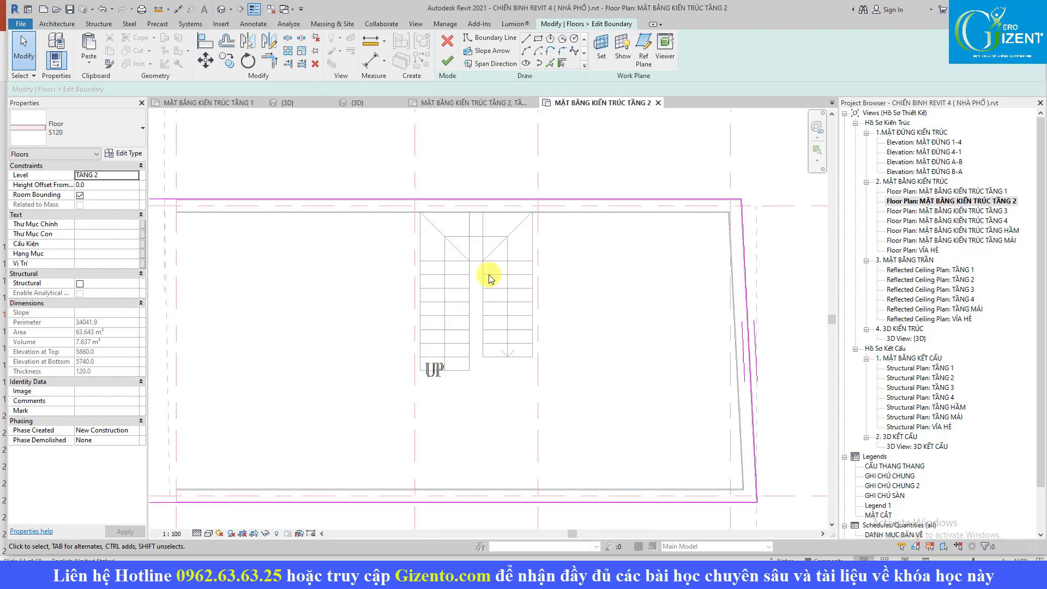
click(540, 40)
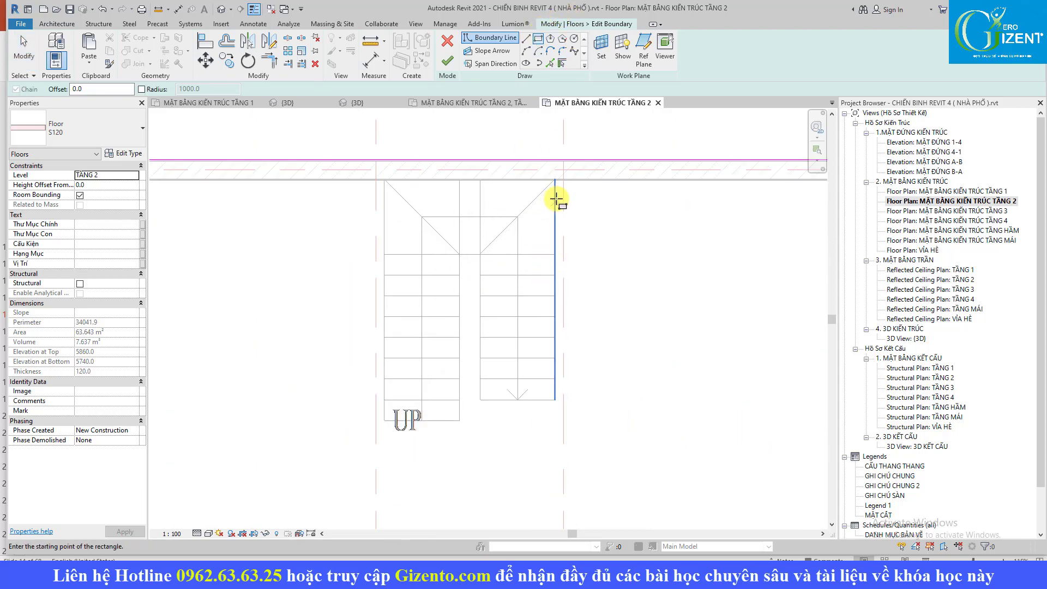
click(555, 400)
click(385, 180)
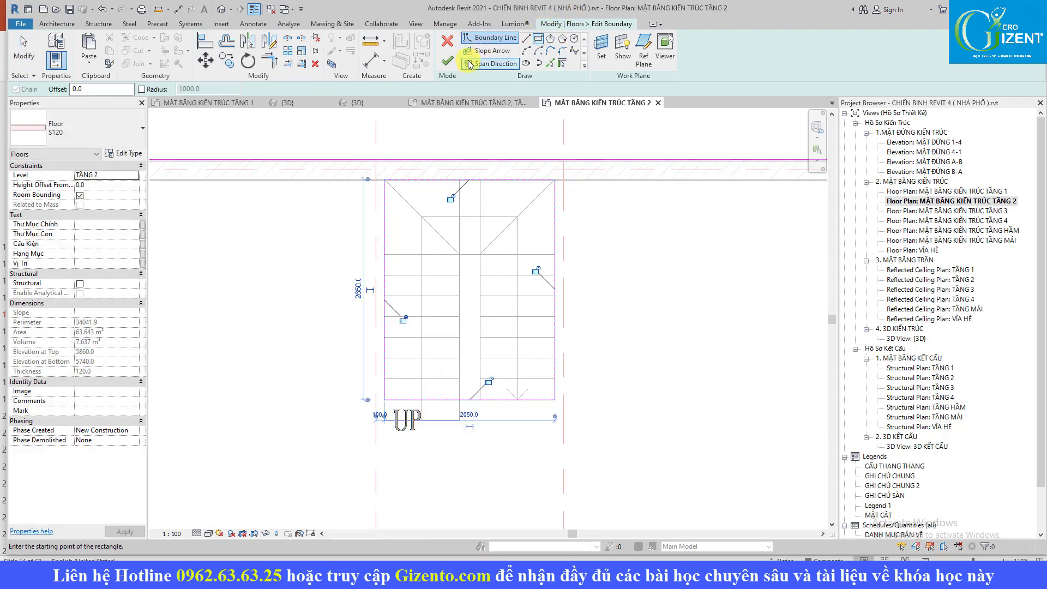
click(447, 61)
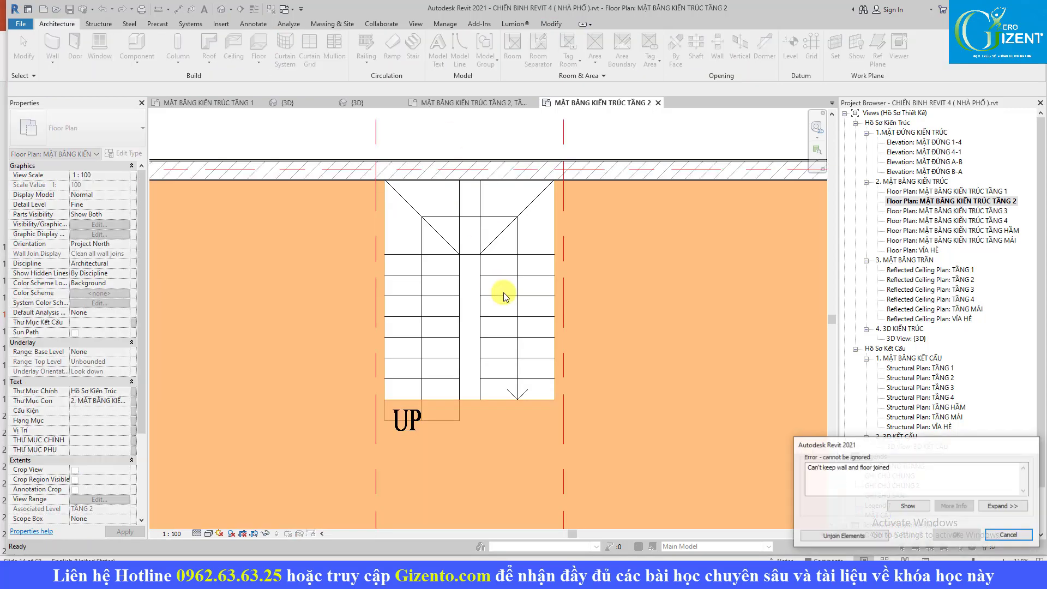
Unjoin the floor from the walls and pan around to check the finished slab
click(854, 537)
scroll(533, 300, down, 3)
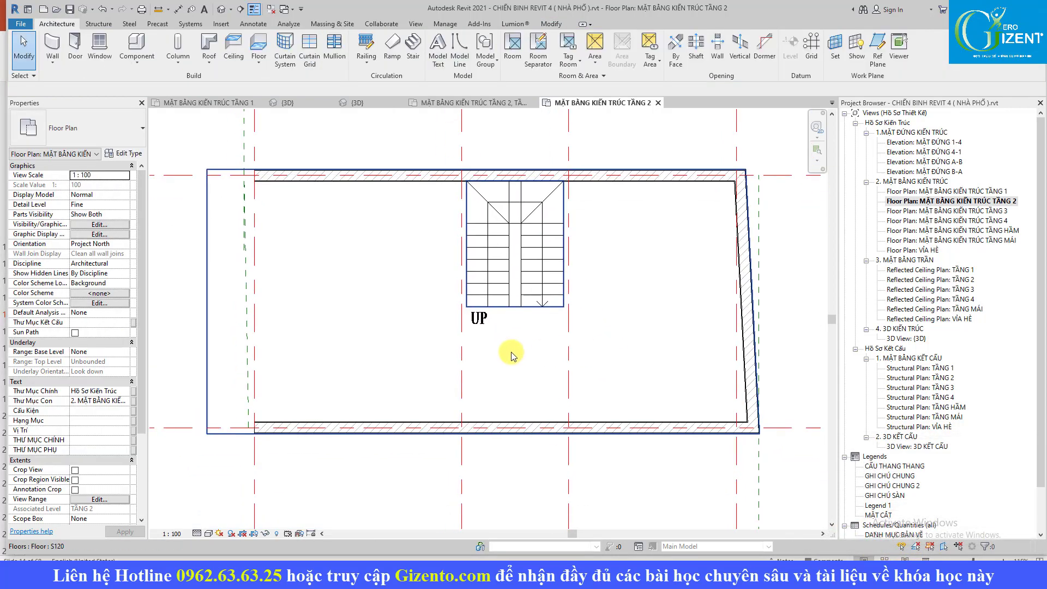
middle_drag(282, 335, 322, 354)
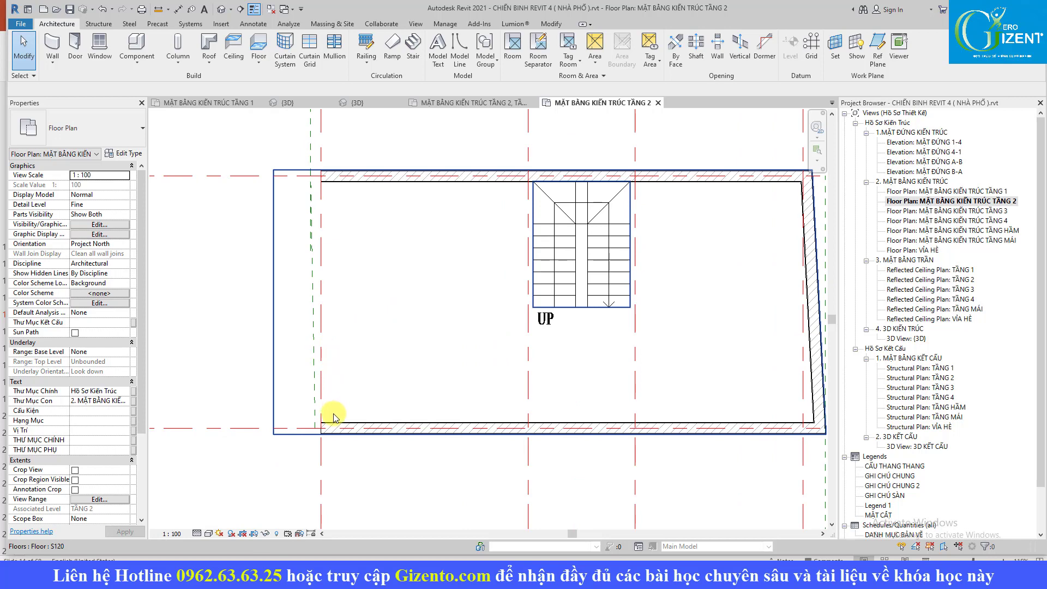
middle_drag(334, 420, 306, 367)
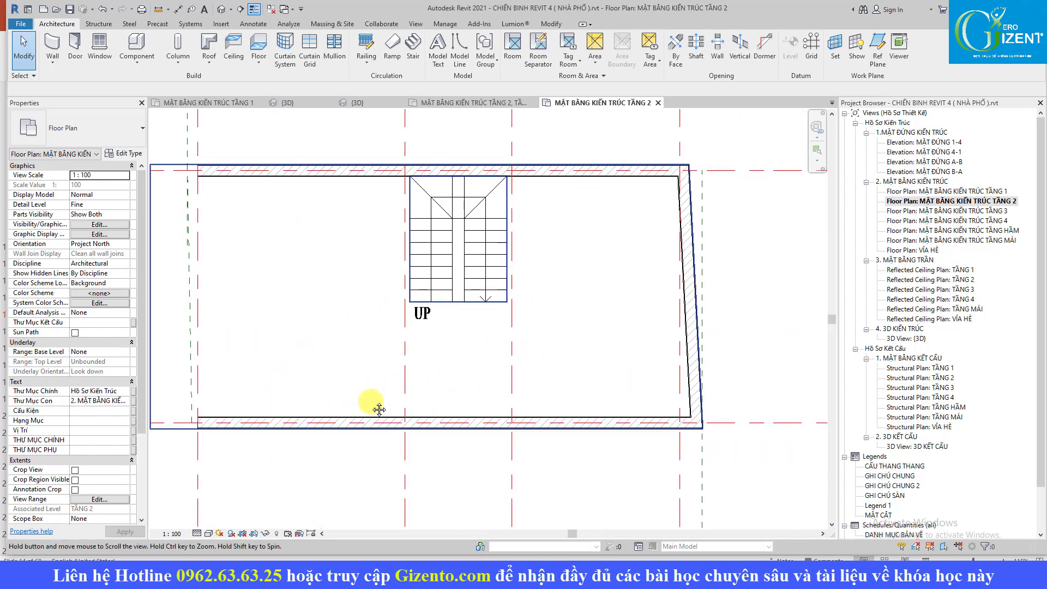
middle_drag(380, 409, 439, 410)
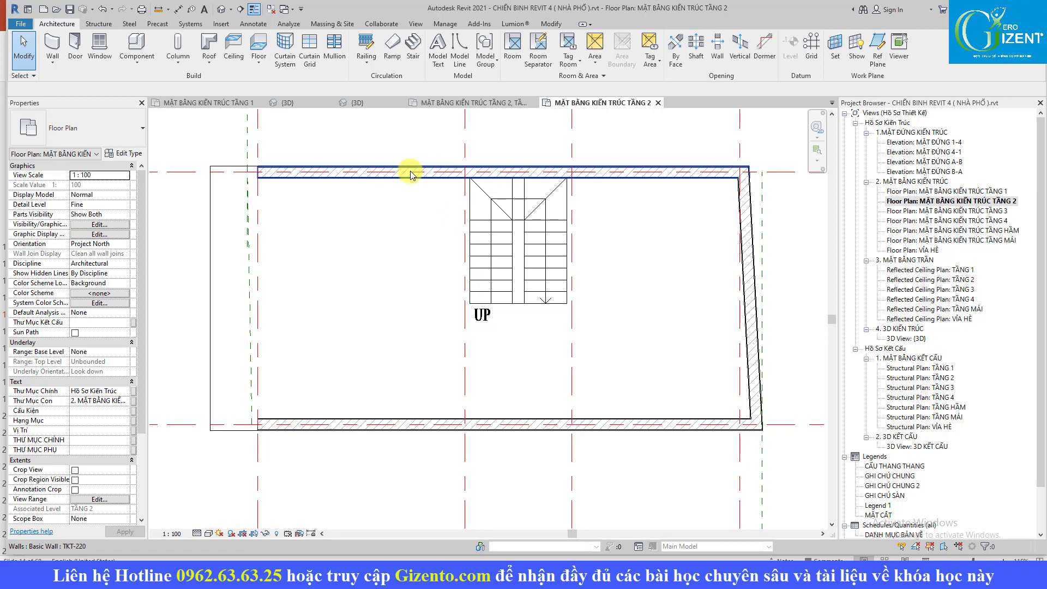
click(45, 69)
Draw a TKT-110 wall along the stair's left side down to the bottom exterior wall
click(72, 87)
click(76, 131)
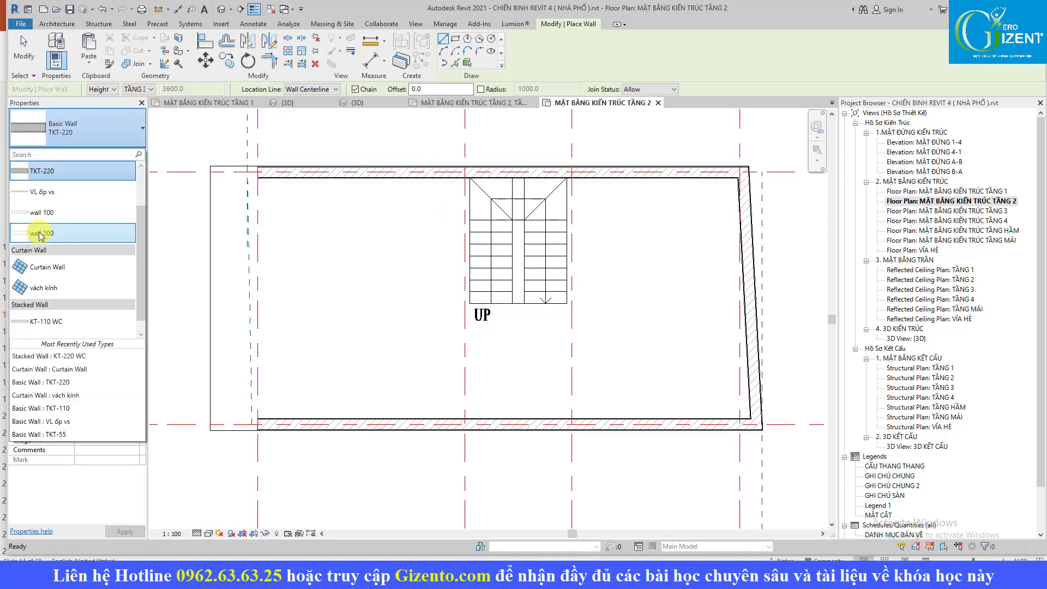
scroll(41, 234, up, 1)
click(42, 264)
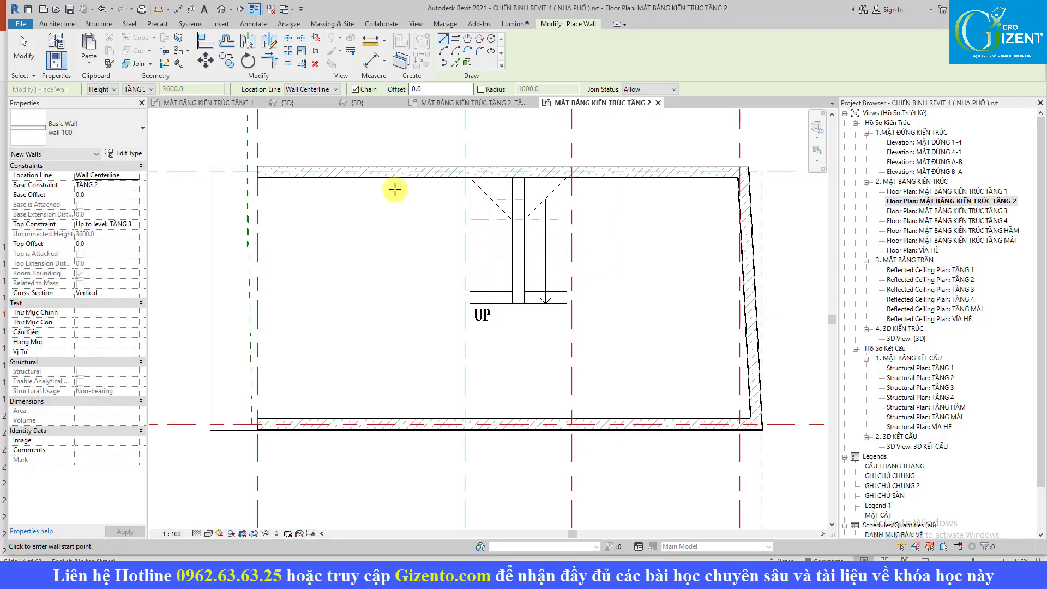
click(76, 128)
scroll(55, 219, up, 2)
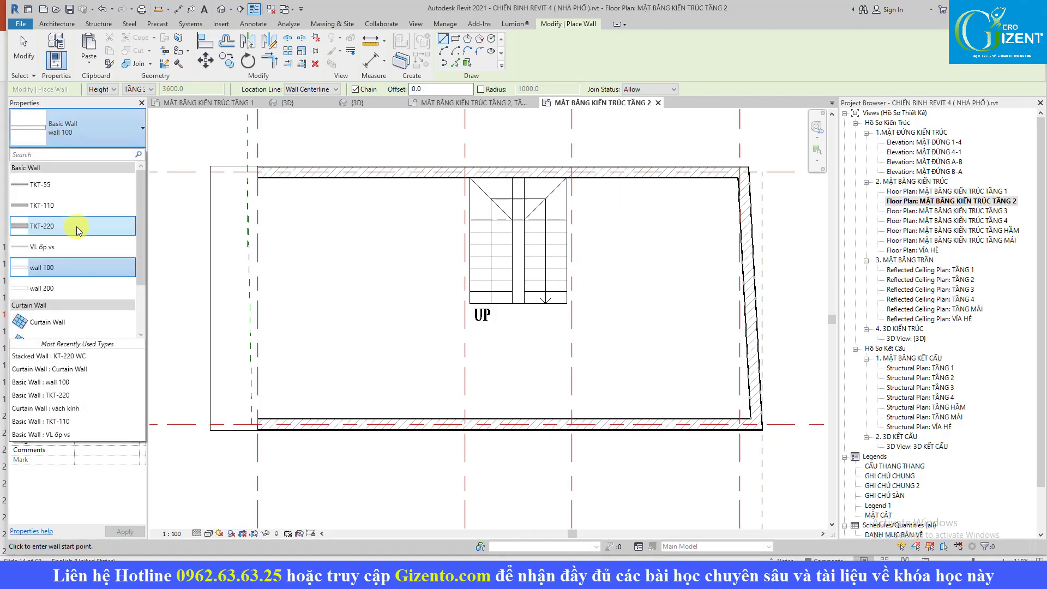
click(54, 205)
click(464, 178)
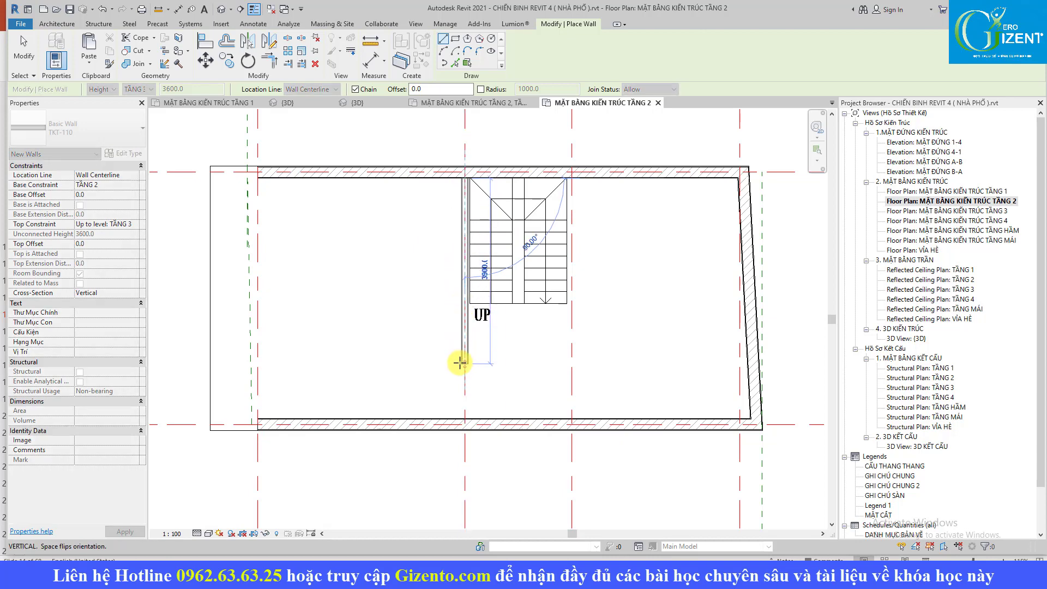
click(462, 414)
key(Escape)
key(Escape)
Try aligning with AL, then select and check the new stair-side wall
scroll(466, 184, up, 5)
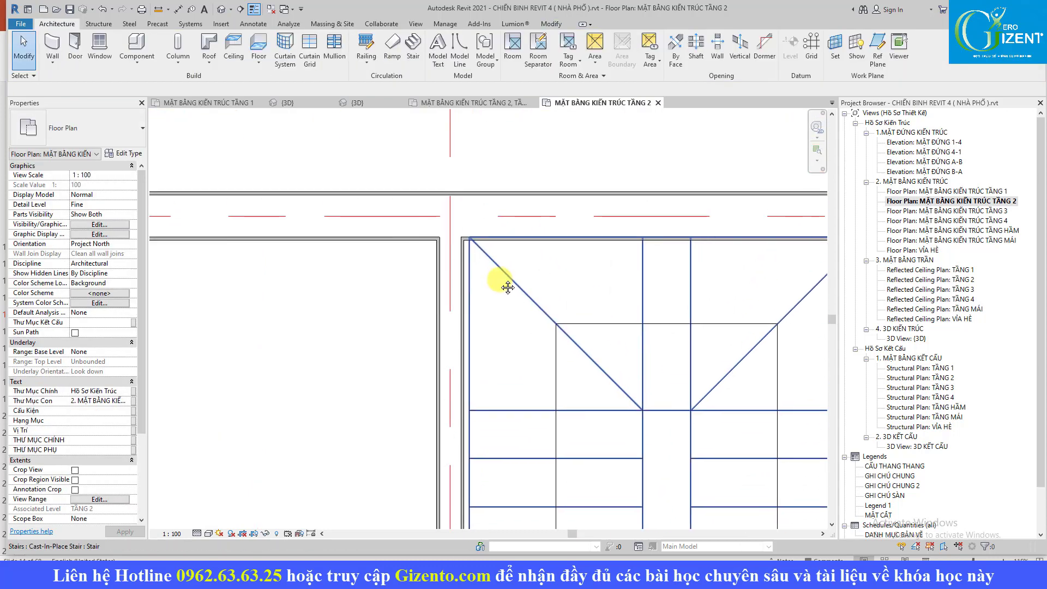
key(Escape)
key(a)
key(l)
scroll(453, 274, up, 1)
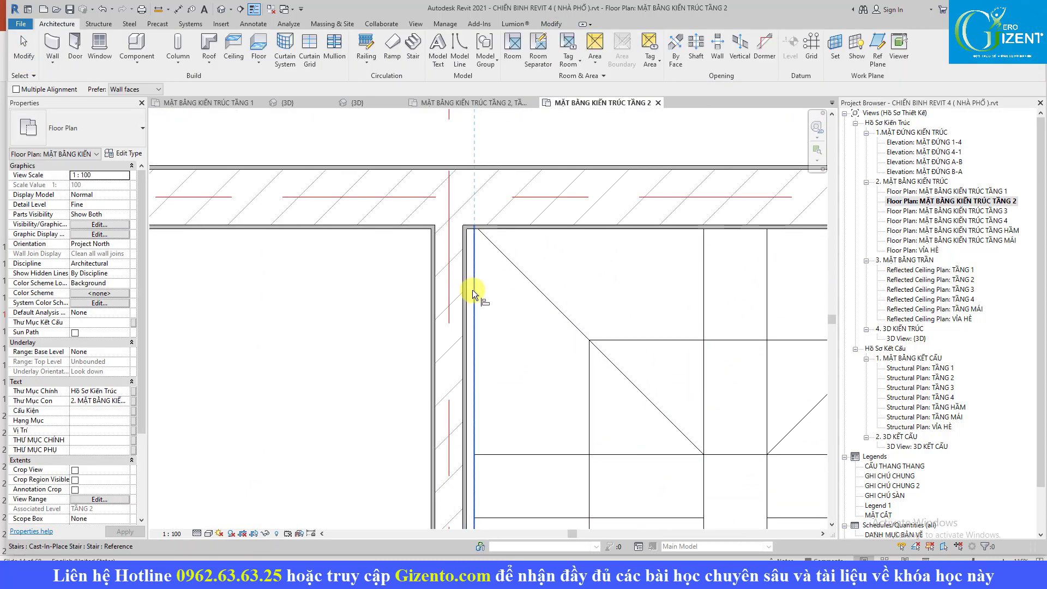
scroll(469, 295, down, 2)
middle_drag(469, 296, 512, 278)
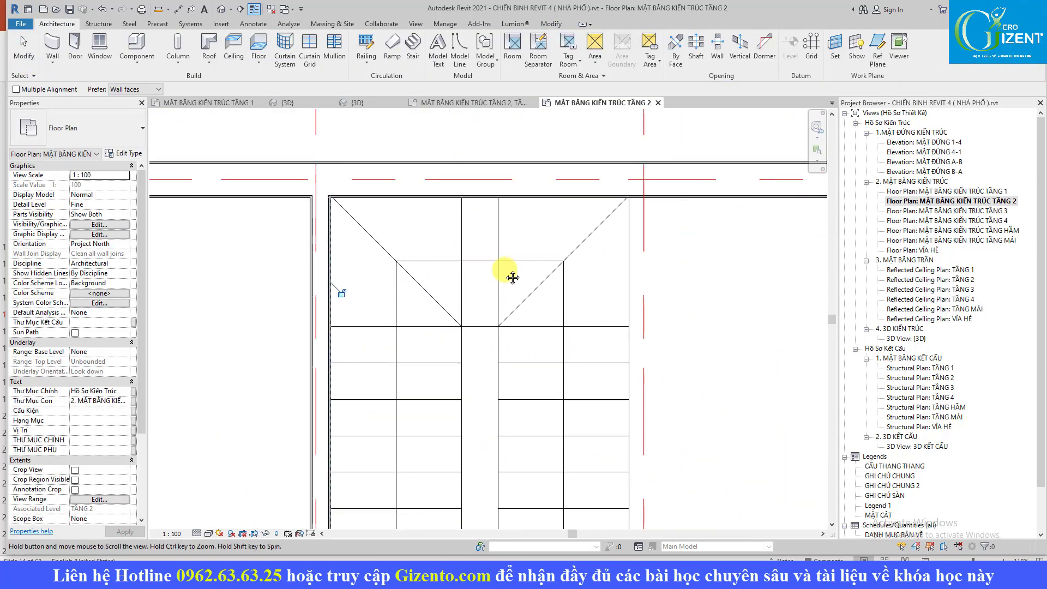
scroll(481, 254, down, 2)
key(Escape)
click(378, 266)
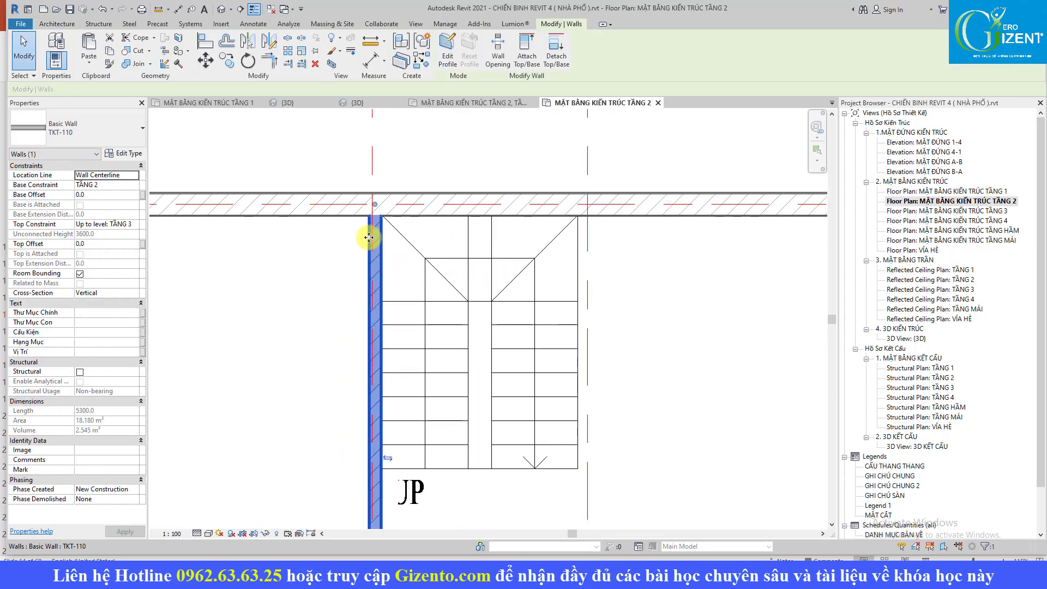
scroll(376, 218, up, 2)
key(Escape)
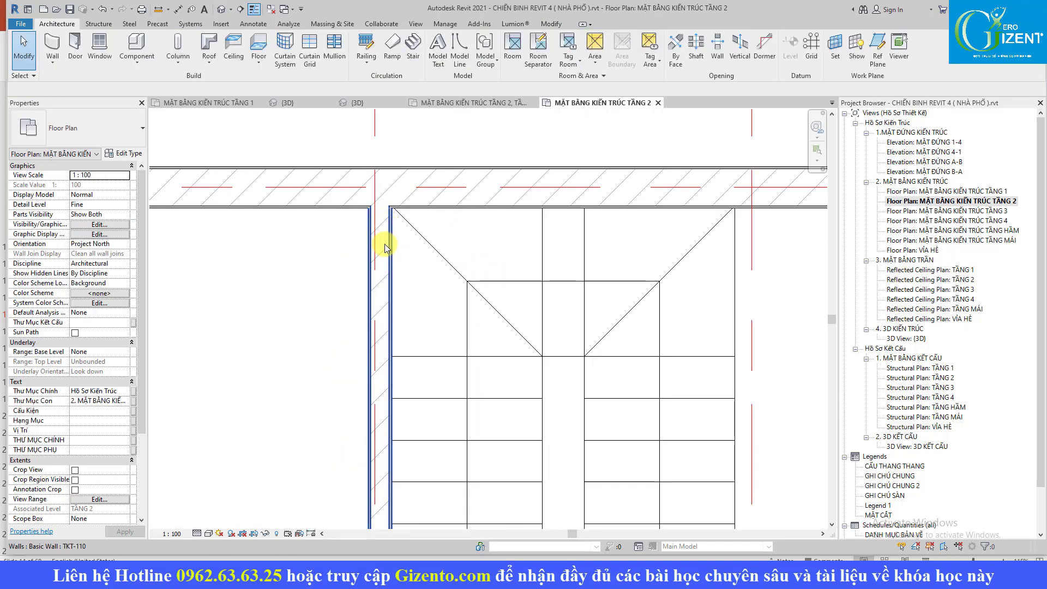
scroll(384, 246, down, 2)
Add the wall on the stair's right side with WA and align it using AL
key(w)
key(a)
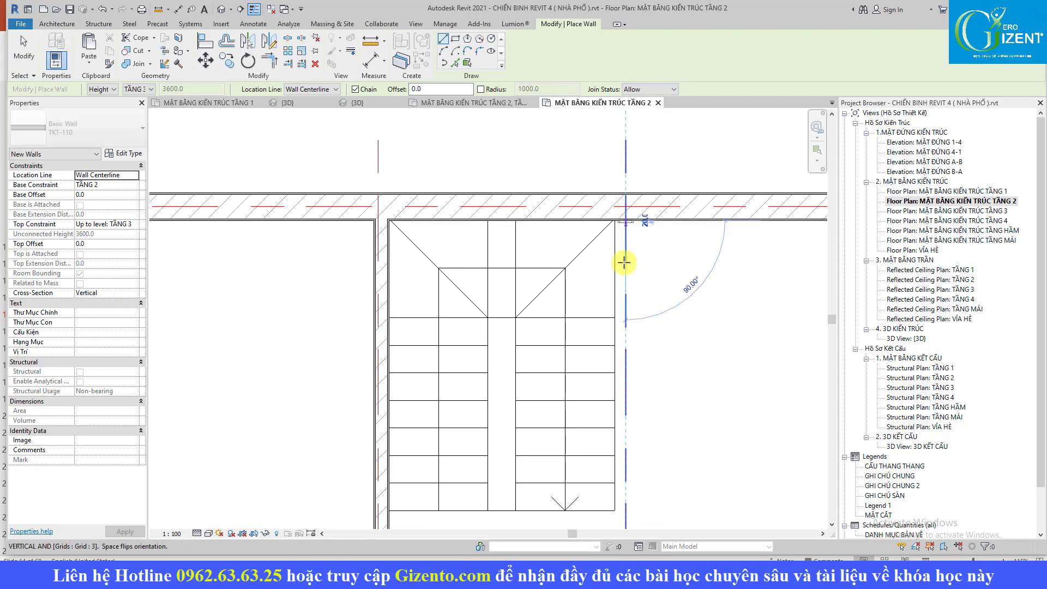
middle_drag(631, 467, 596, 250)
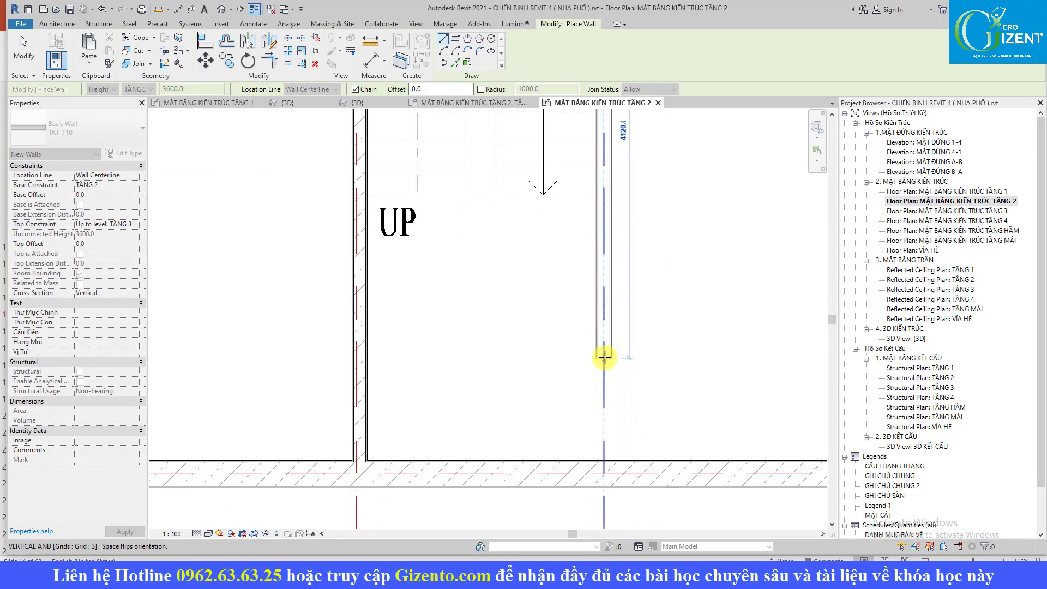
key(Escape)
key(Escape)
scroll(603, 264, up, 2)
scroll(600, 322, up, 2)
scroll(579, 342, up, 2)
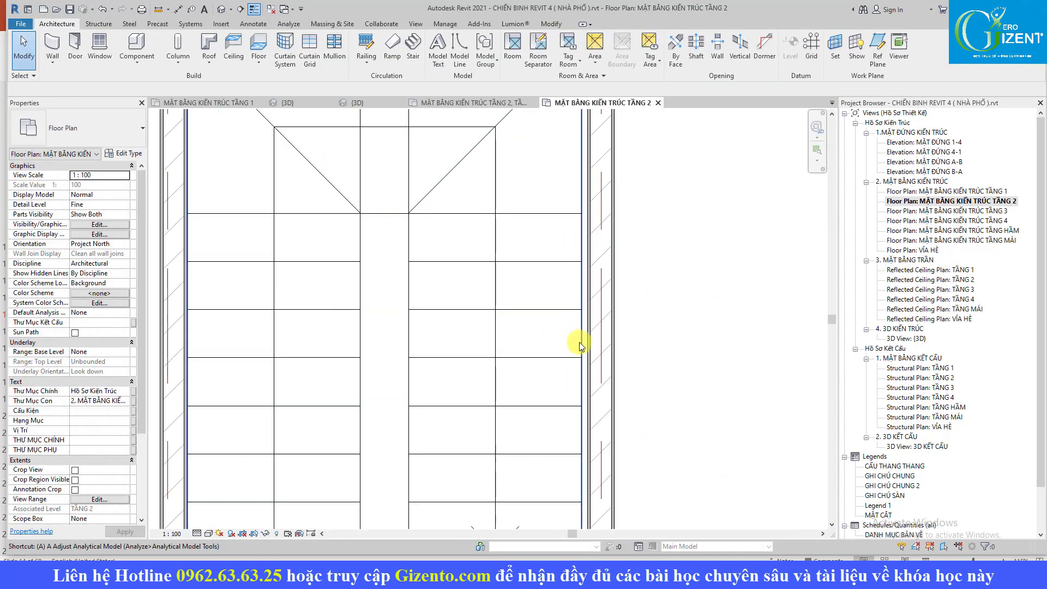
key(l)
scroll(589, 323, down, 2)
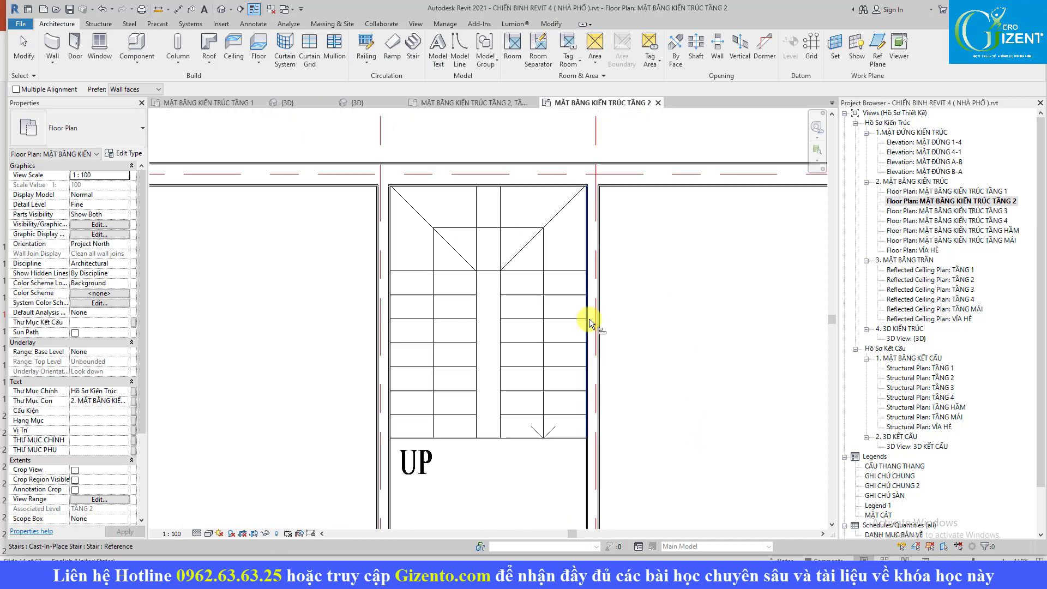
On the TẦNG 1 plan, select the WC walls, door, toilet, basin and lift
double_click(960, 191)
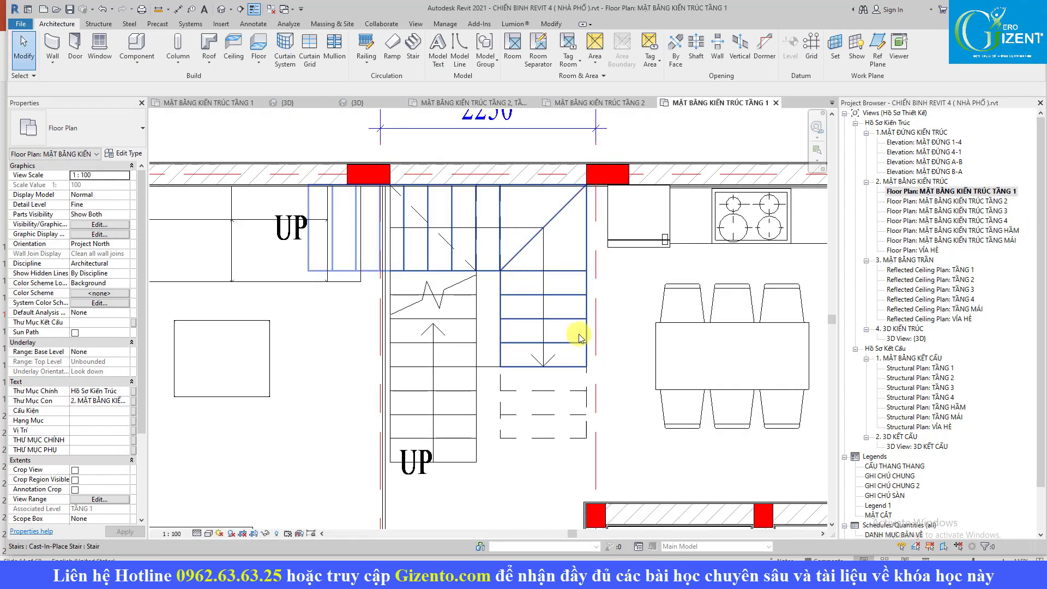
scroll(473, 226, down, 2)
scroll(420, 182, down, 1)
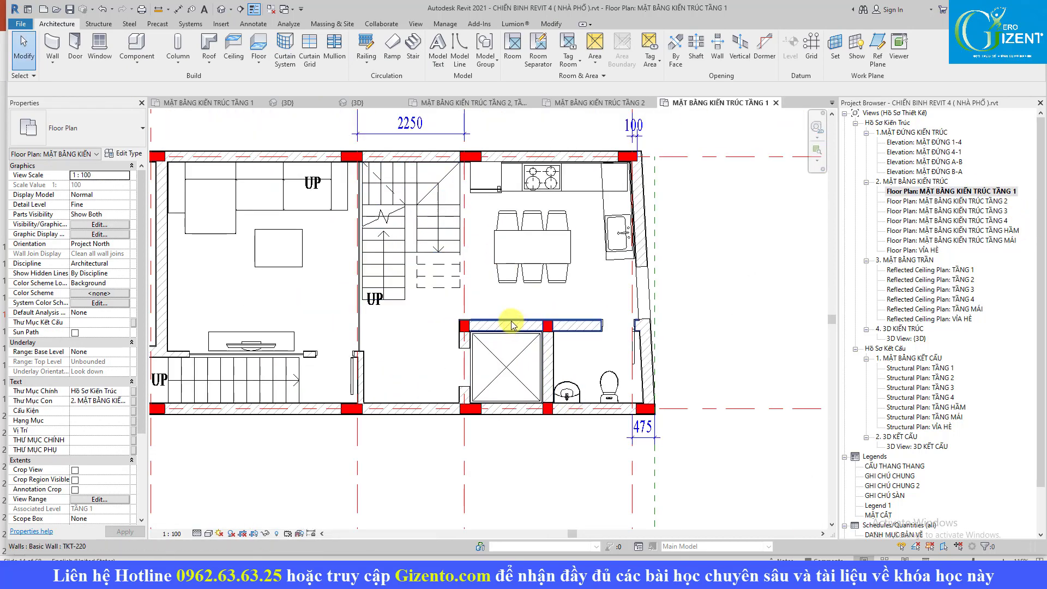
scroll(491, 335, up, 2)
click(461, 340)
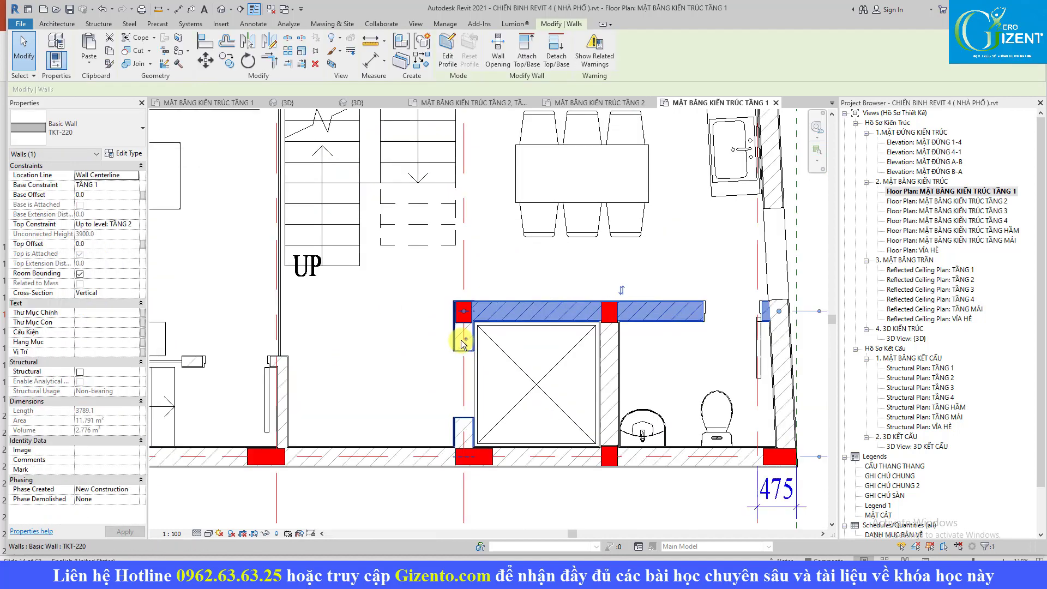
ctrl+click(608, 362)
ctrl+click(762, 352)
ctrl+click(716, 415)
ctrl+click(643, 428)
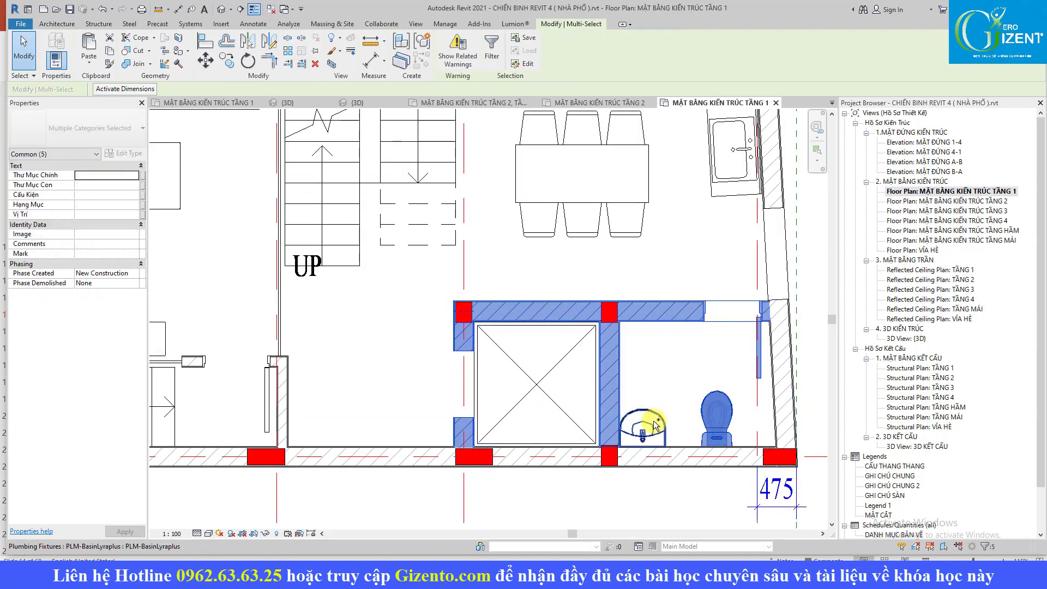
ctrl+click(566, 390)
Paste the selected elements aligned to level TẦNG 2
scroll(525, 360, down, 2)
scroll(432, 327, down, 1)
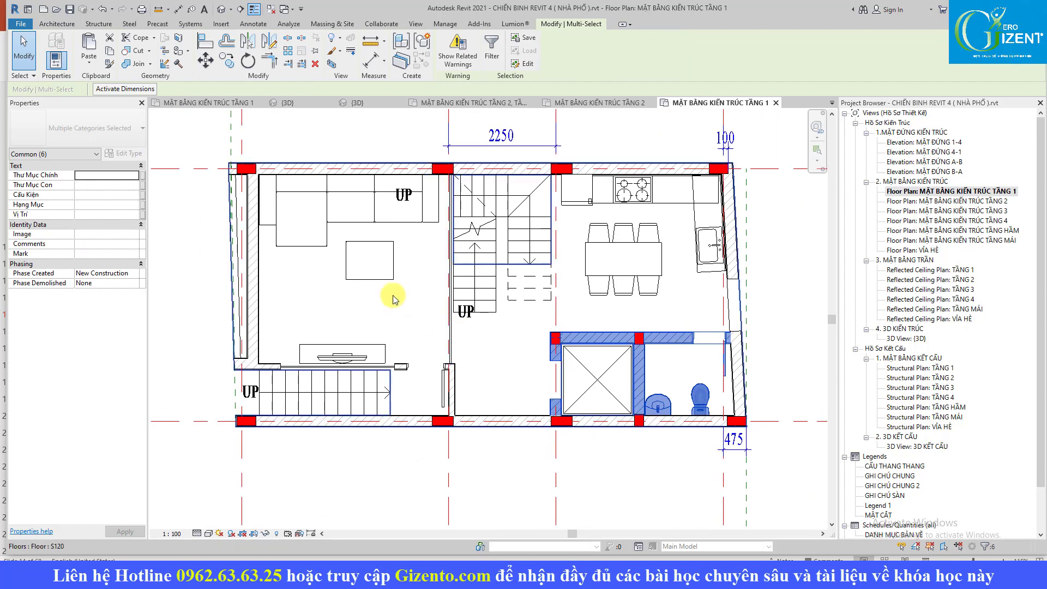
click(90, 65)
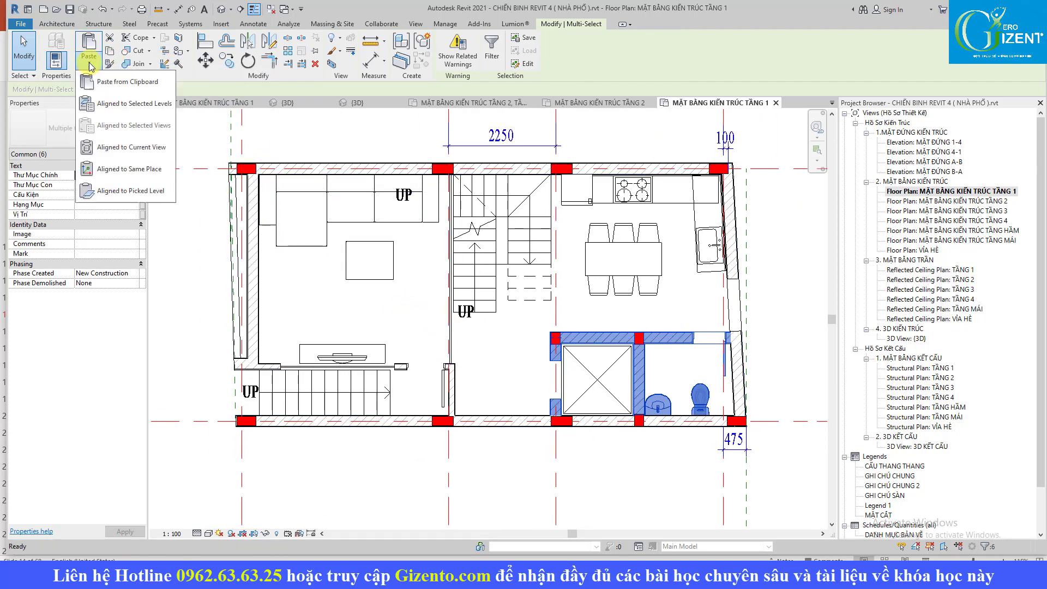
click(139, 105)
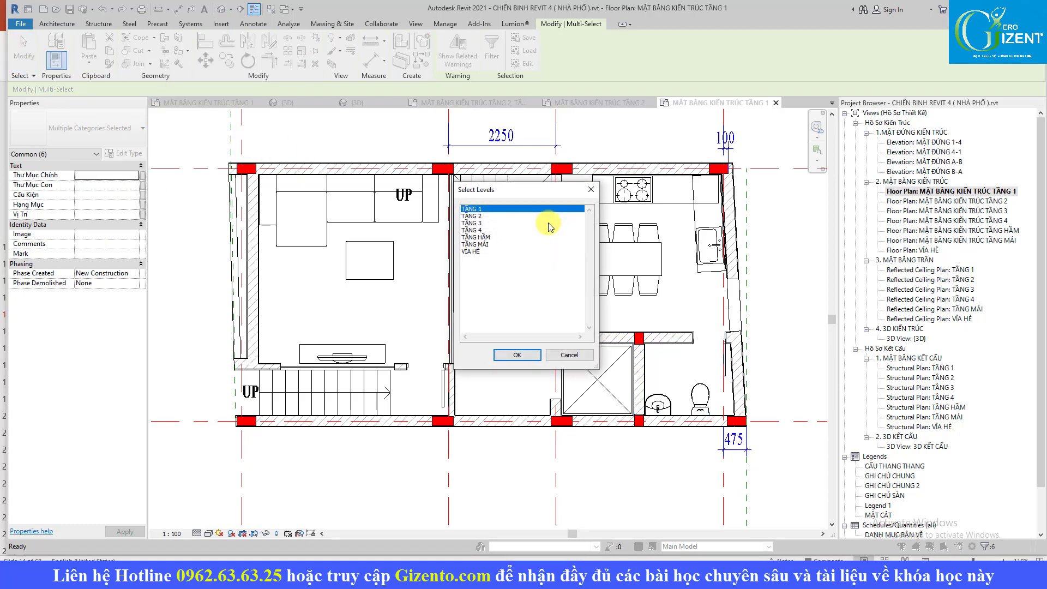
click(472, 217)
click(518, 355)
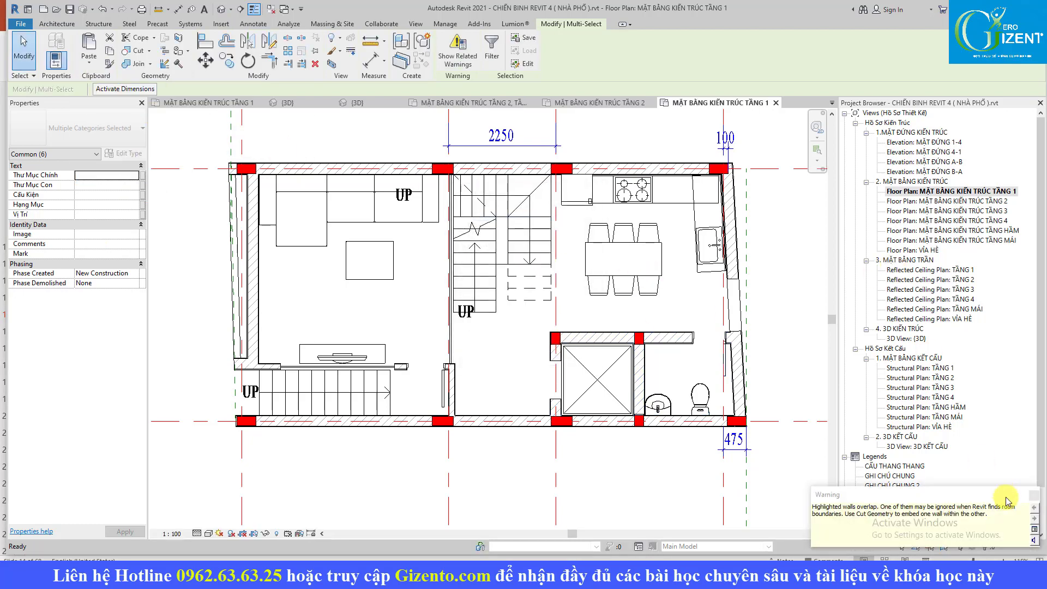
On the TẦNG 2 plan, inspect the stair-side wall next to the pasted WC
double_click(952, 201)
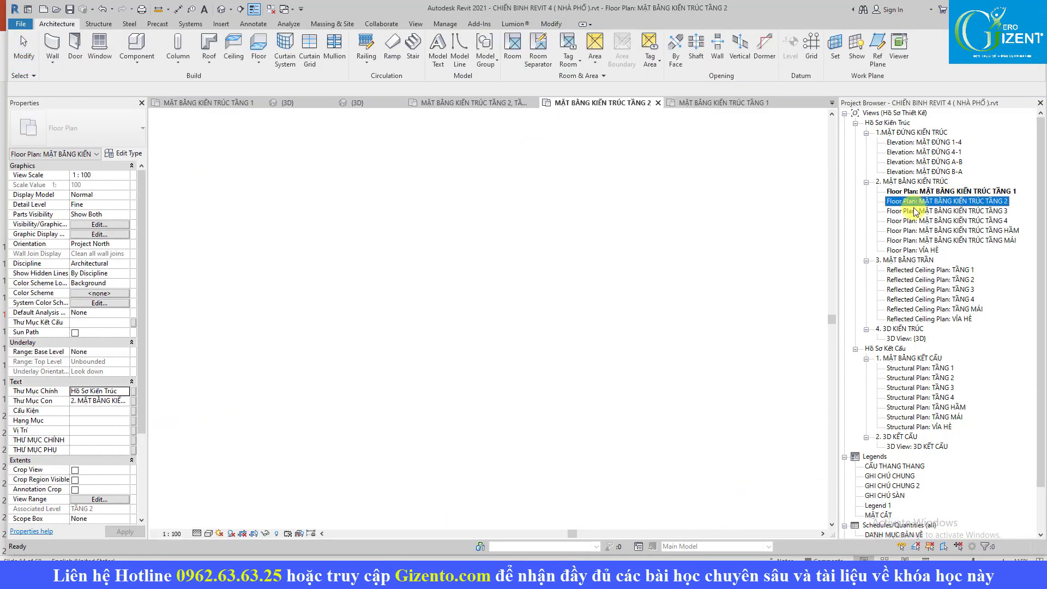
scroll(578, 302, down, 3)
scroll(479, 322, up, 3)
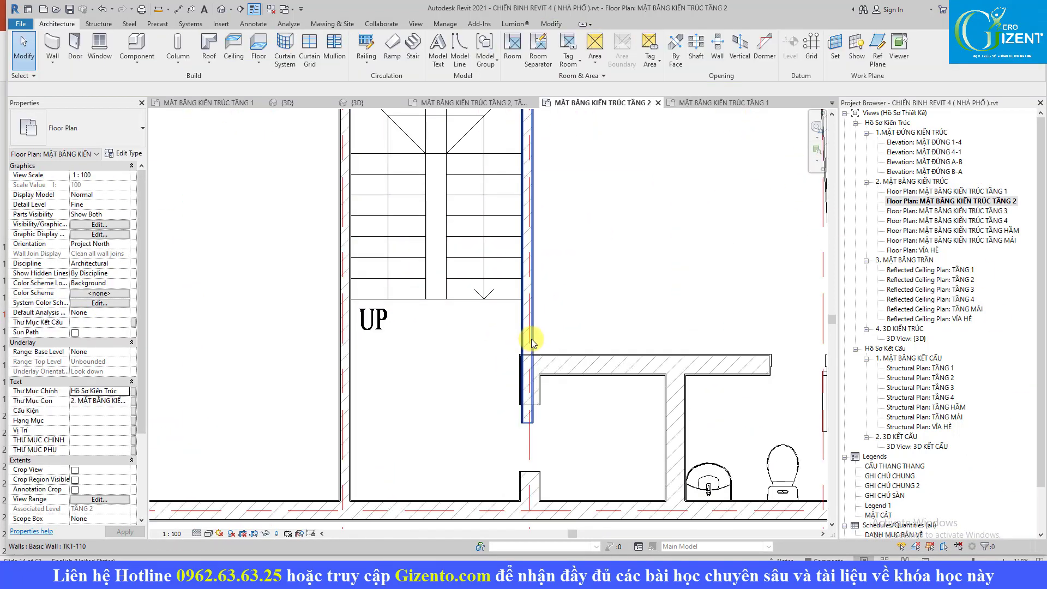
click(531, 338)
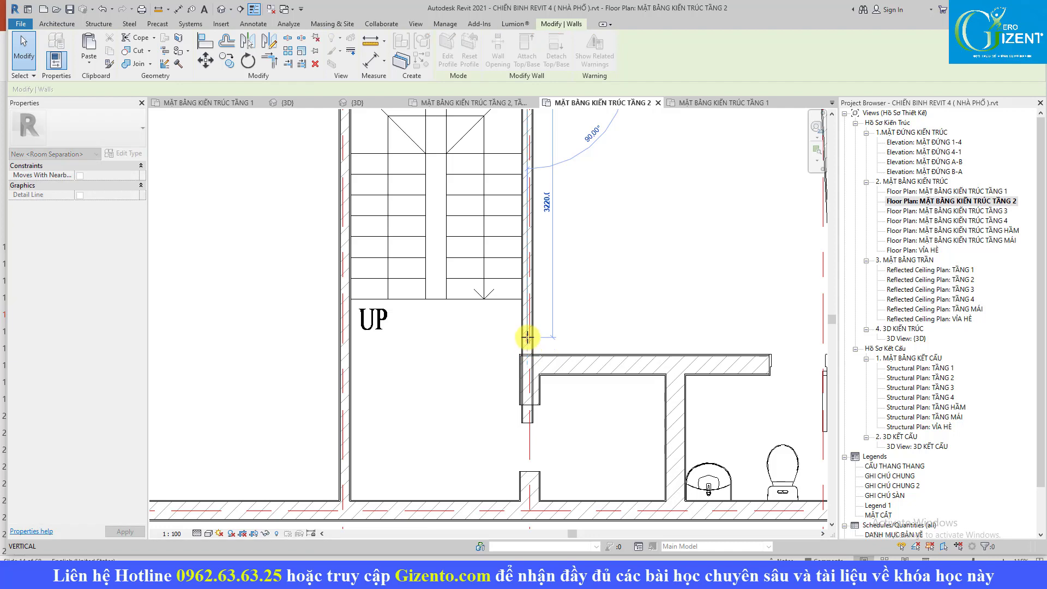
scroll(529, 349, up, 2)
key(Escape)
click(526, 334)
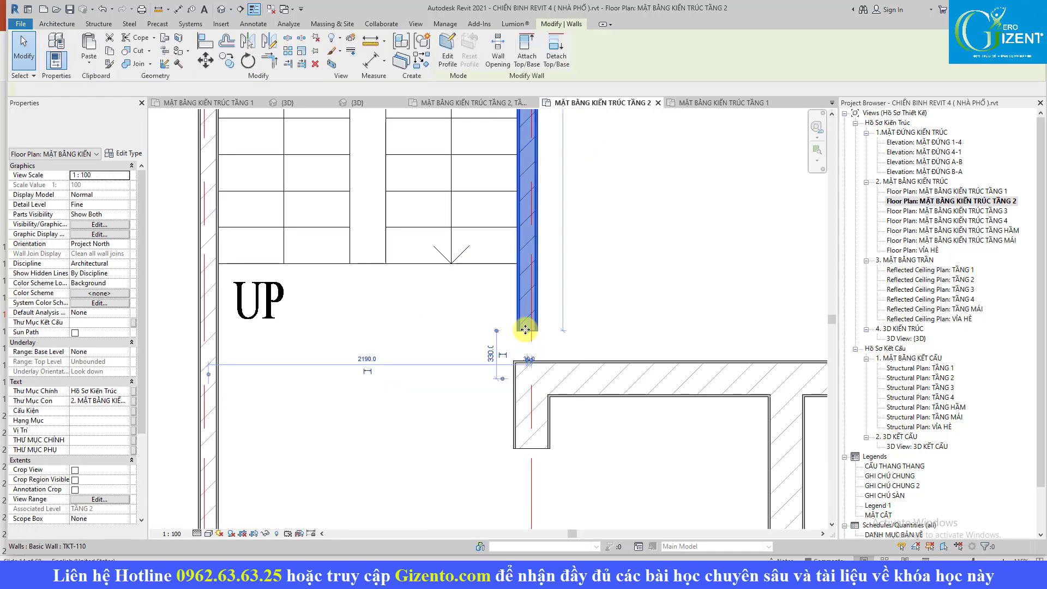
scroll(540, 335, down, 2)
scroll(518, 343, down, 1)
key(Escape)
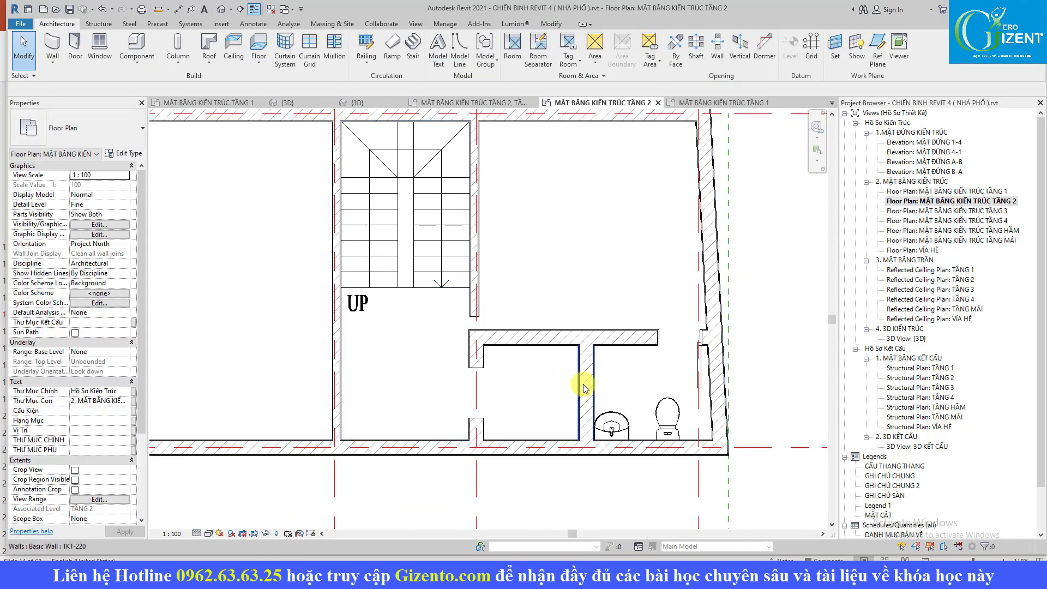
middle_drag(580, 350, 612, 378)
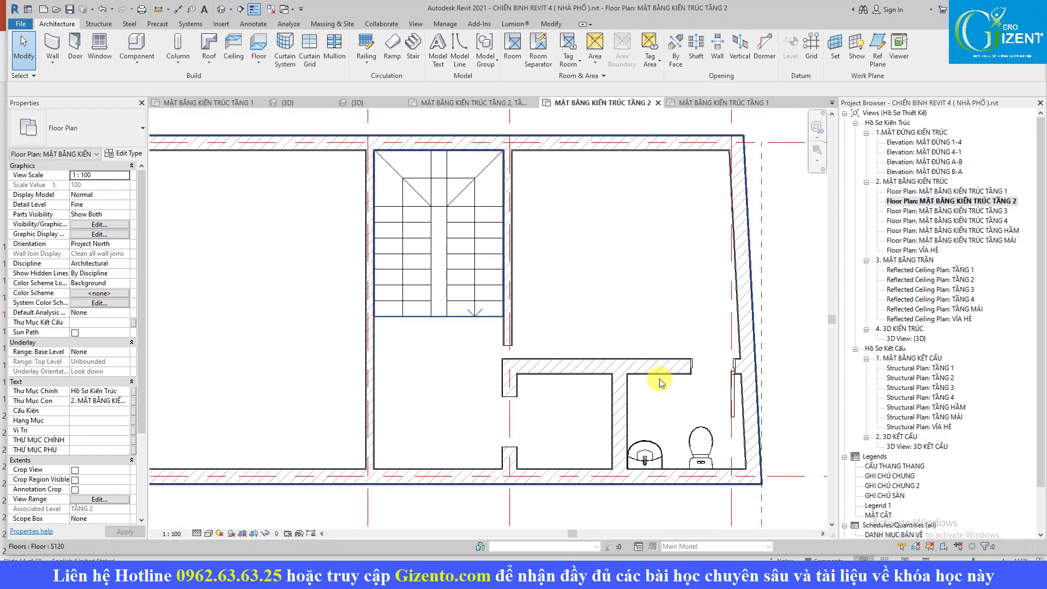
Delete the pasted WC door and trim the WC and stair-side walls into a corner with TR
click(731, 396)
key(Delete)
key(t)
key(r)
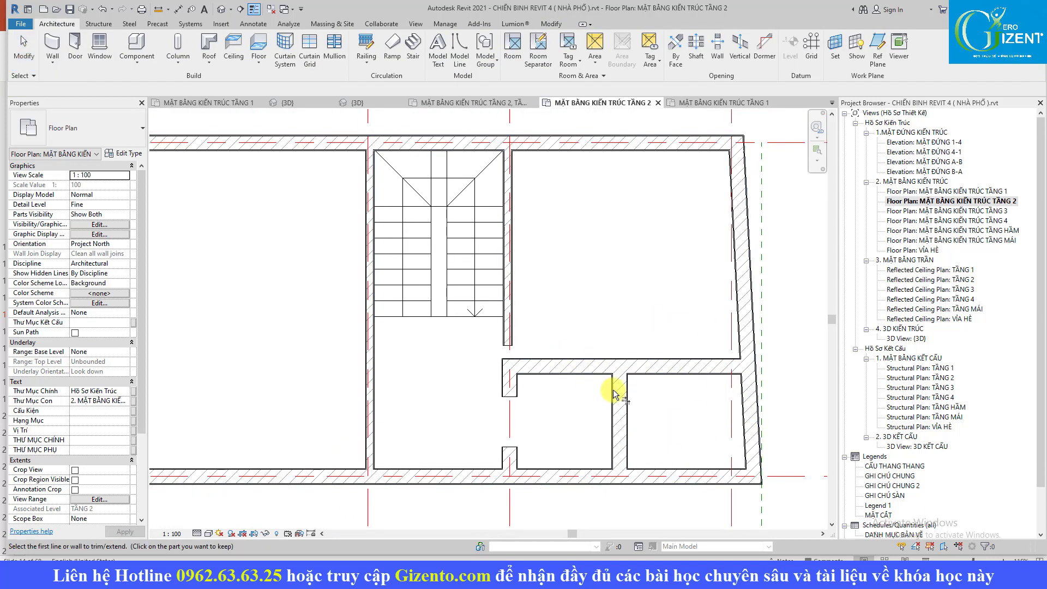
click(591, 366)
key(Escape)
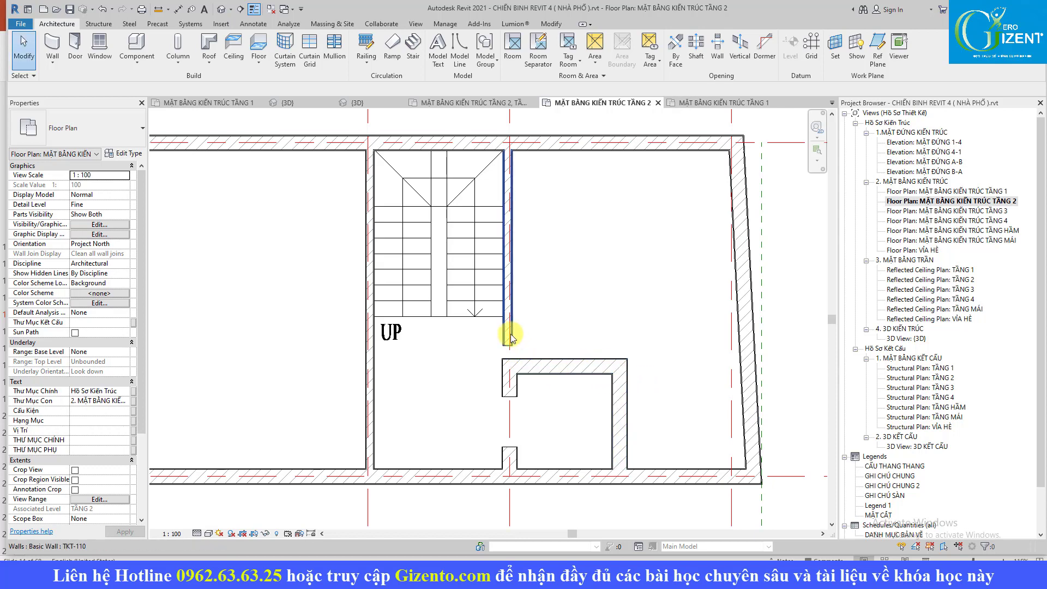
click(504, 332)
scroll(503, 333, up, 3)
mouse_move(444, 296)
middle_down()
mouse_move(577, 357)
mouse_move(548, 367)
middle_up()
scroll(577, 357, down, 3)
scroll(603, 393, down, 2)
key(Escape)
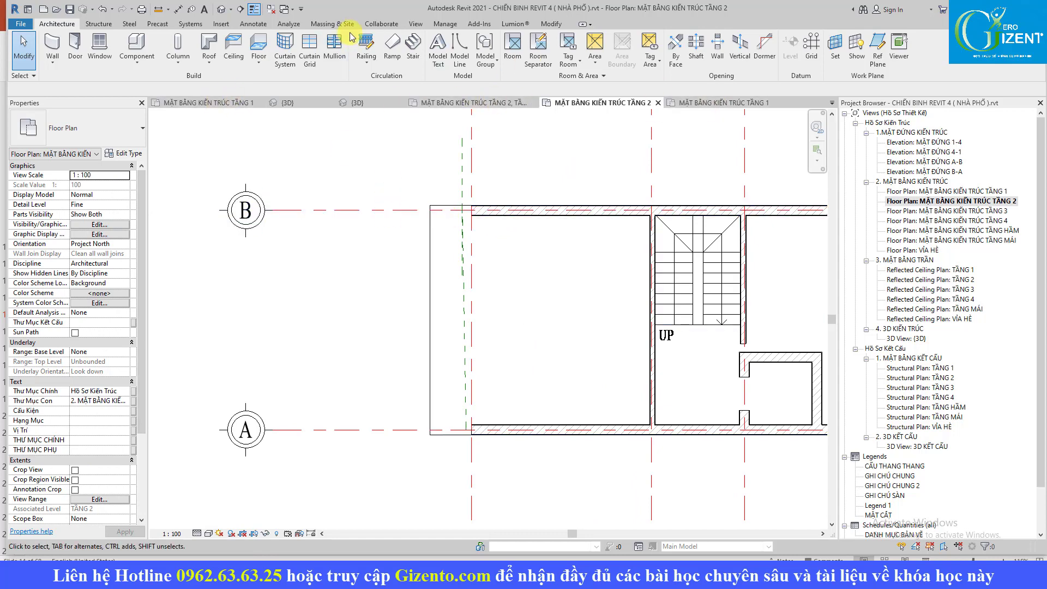
Close inactive views, open the reference TẦNG 2, TẦNG 3 plan, and close the TẦNG 1 tab
click(416, 24)
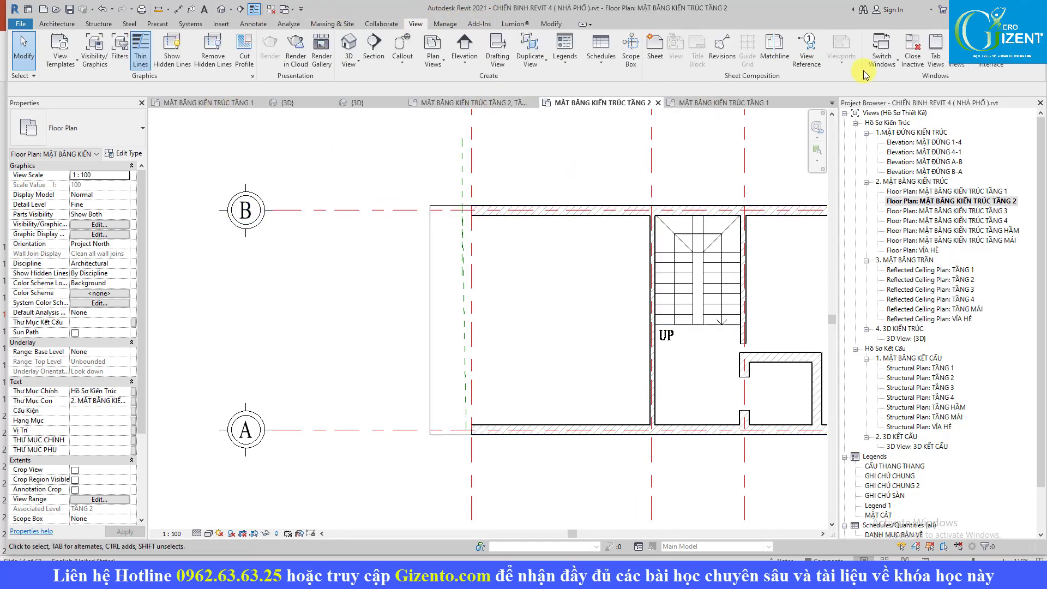
click(904, 70)
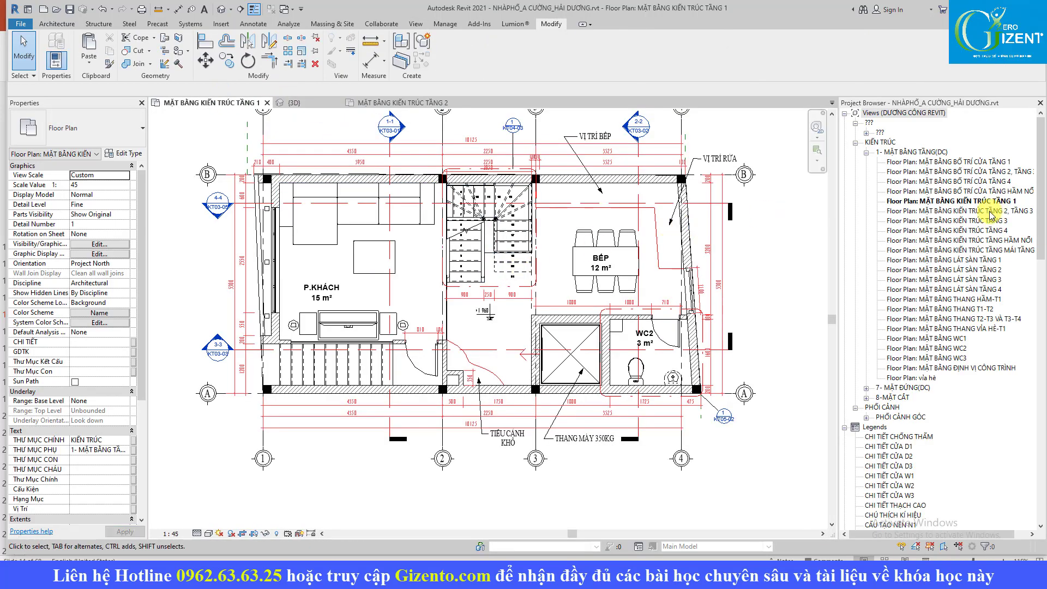
double_click(990, 212)
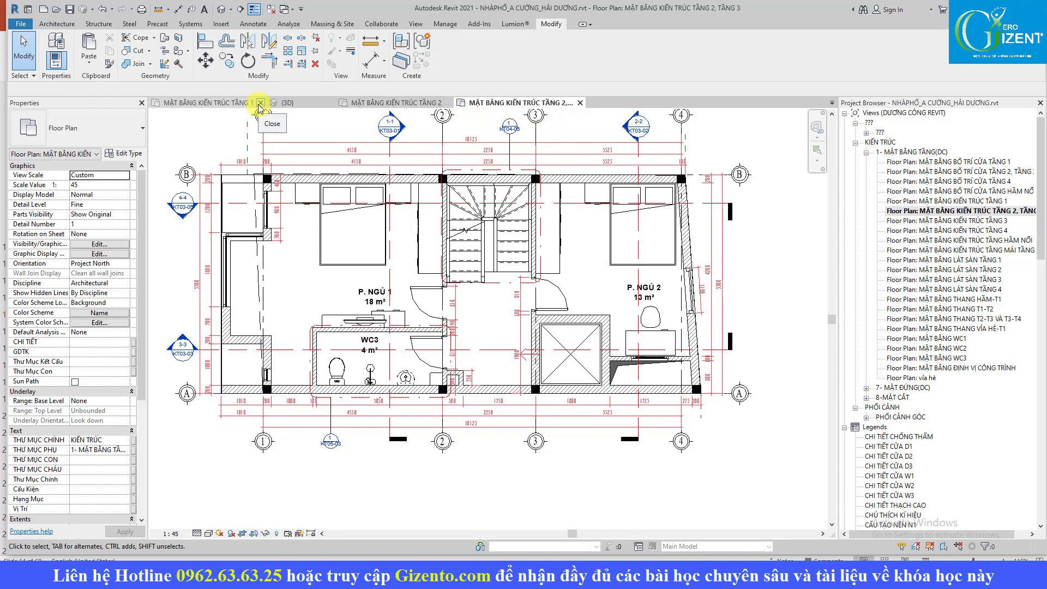
click(260, 103)
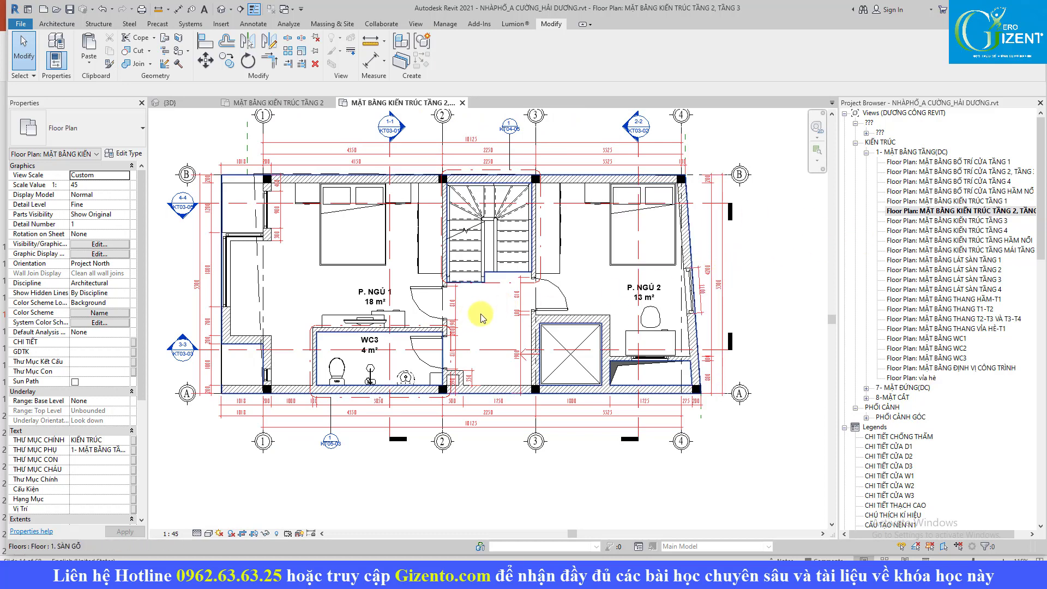
Inspect the reference plan's WC3 walls and stair-side door, then return to the working TẦNG 2 plan
scroll(433, 262, up, 1)
scroll(402, 276, up, 1)
scroll(491, 289, up, 1)
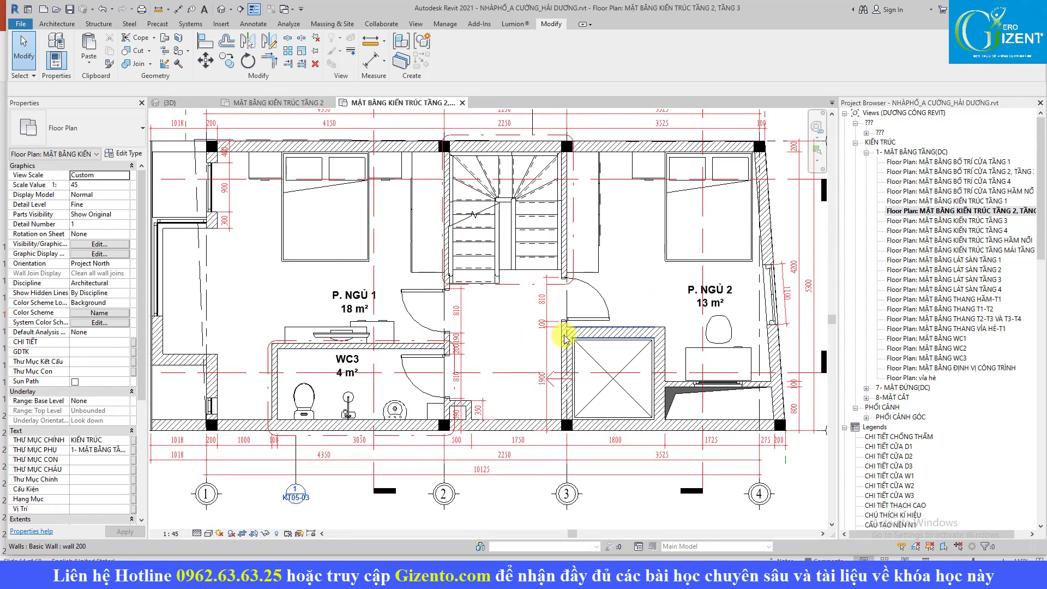
middle_drag(556, 270, 550, 304)
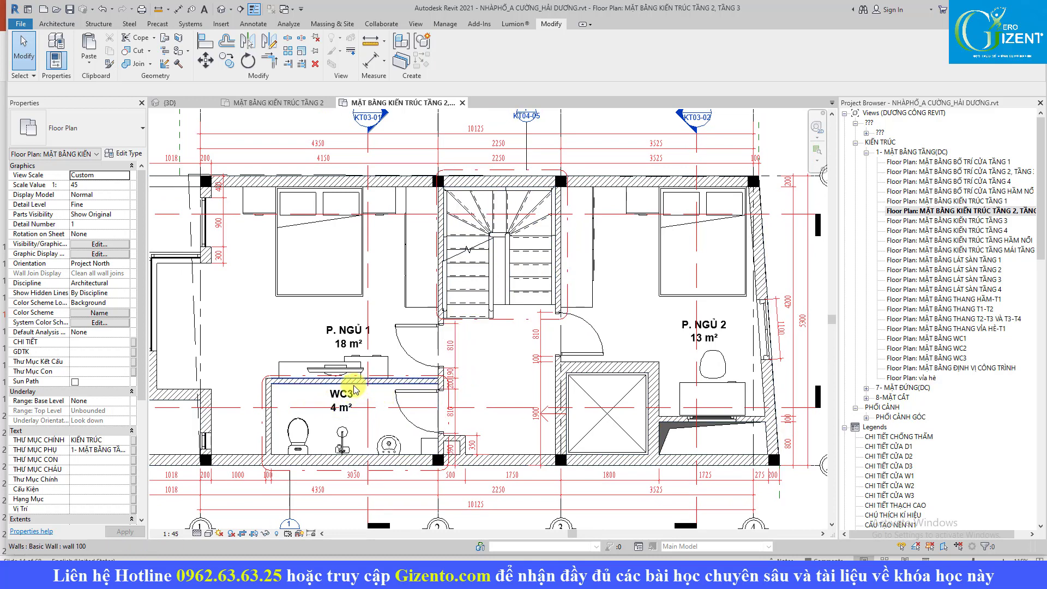
middle_drag(350, 395, 436, 403)
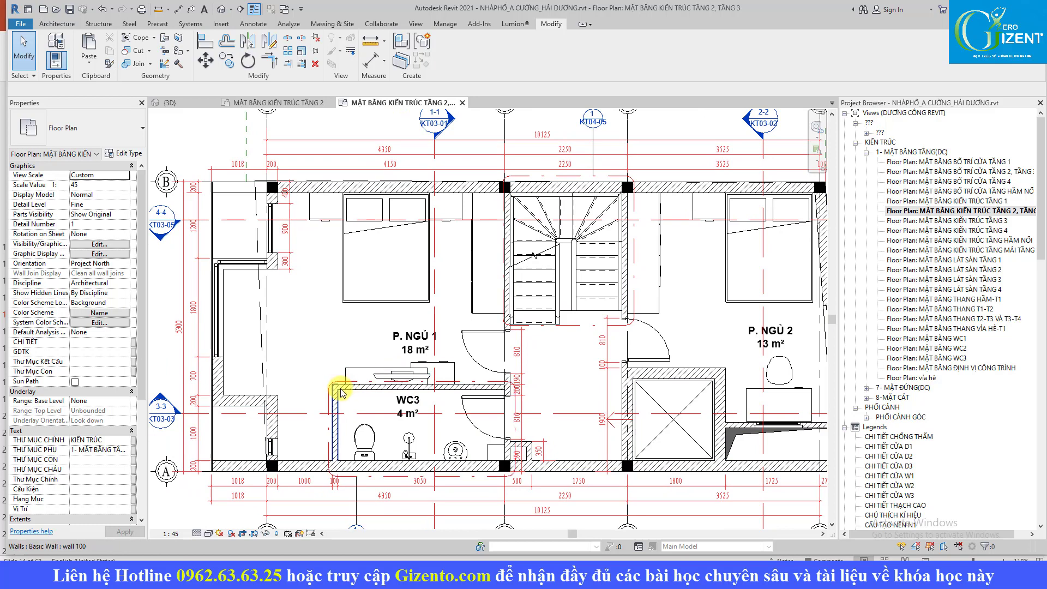
click(637, 360)
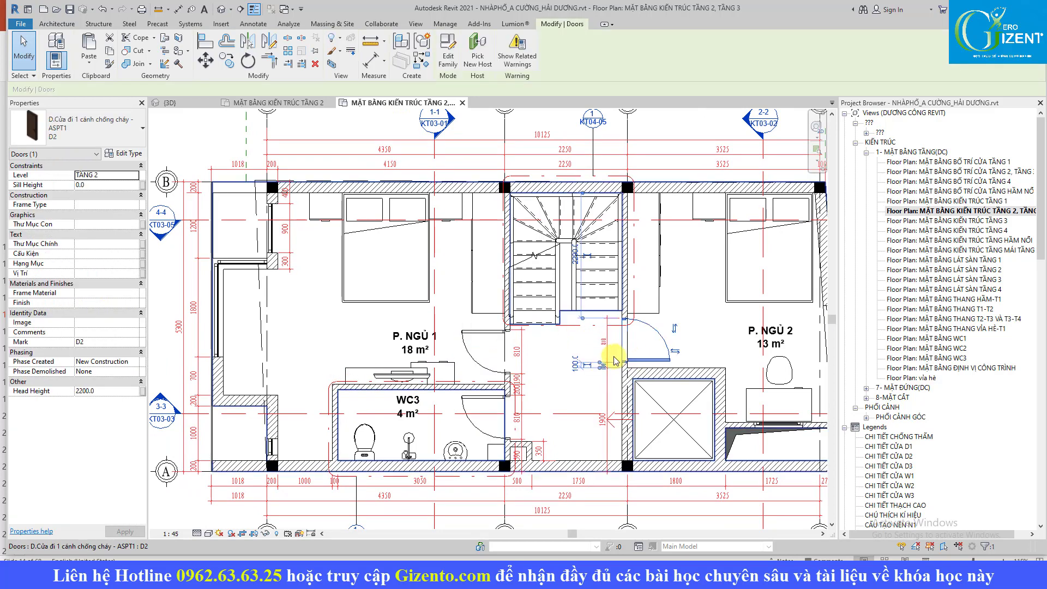
middle_drag(422, 365, 467, 386)
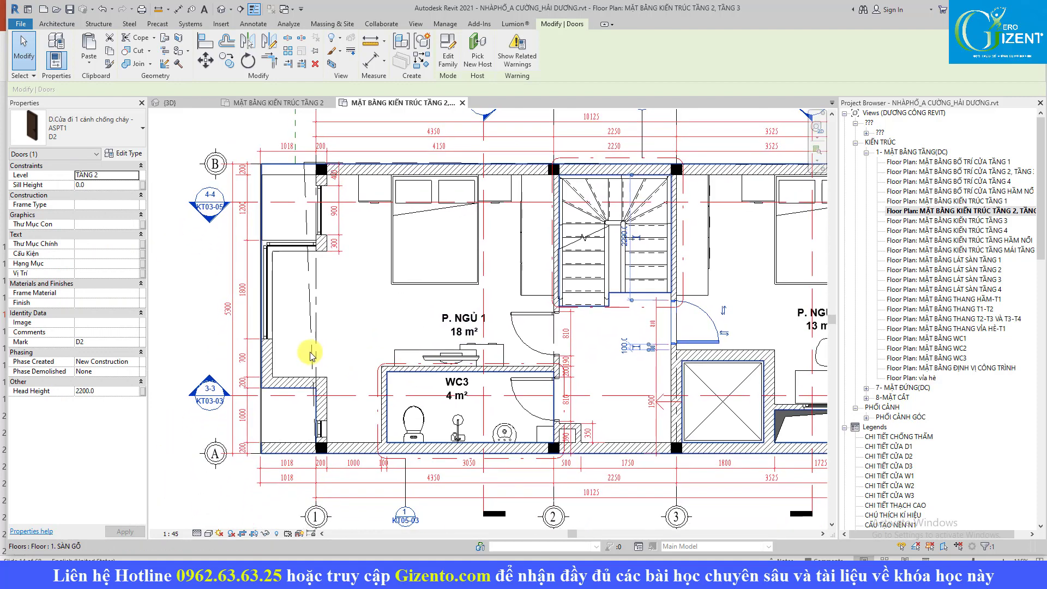
scroll(327, 415, up, 2)
key(Escape)
key(d)
key(i)
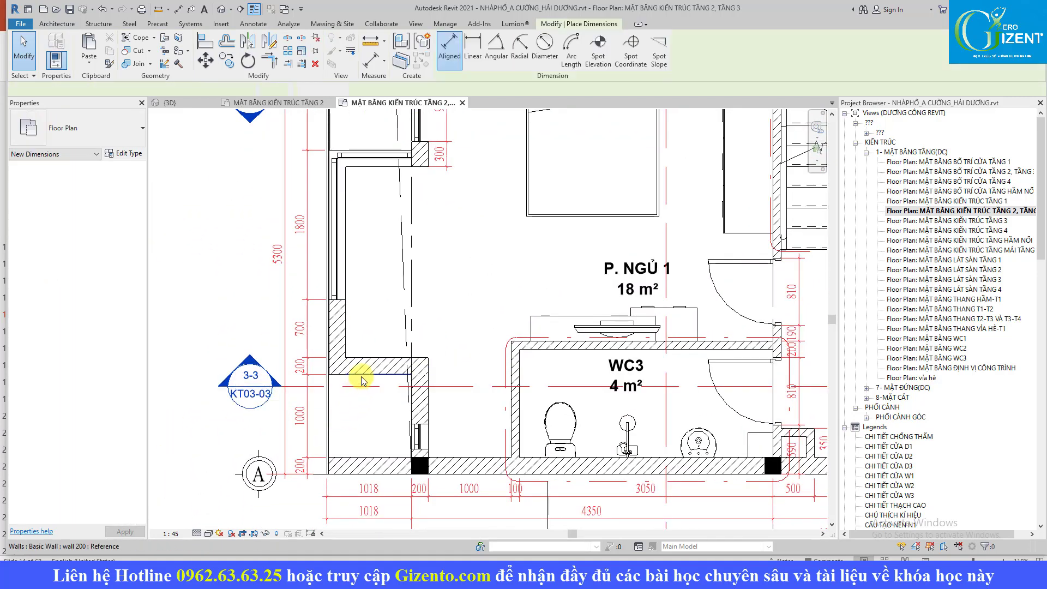
key(Escape)
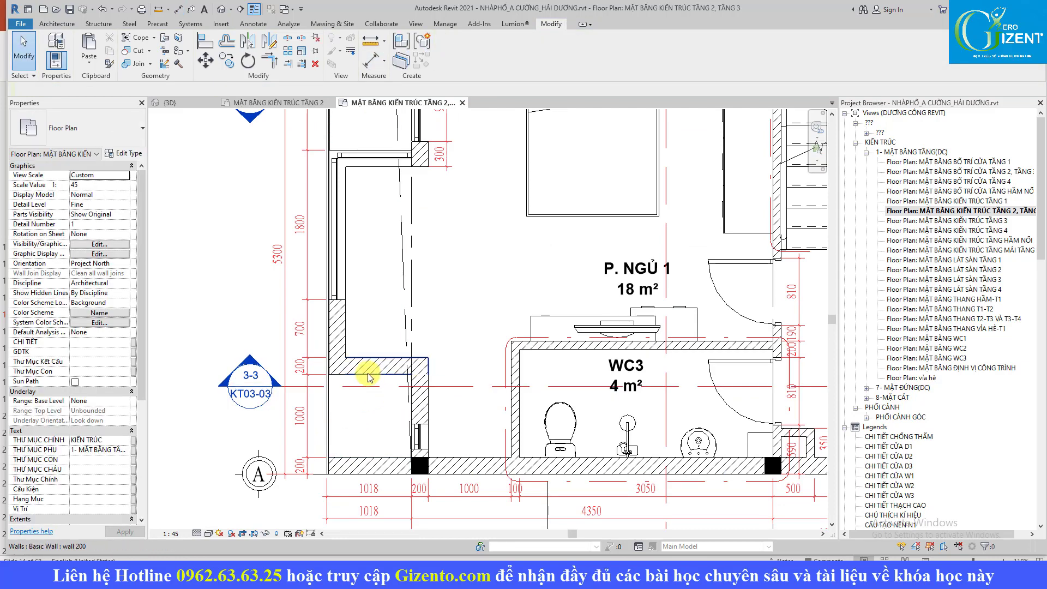
key(i)
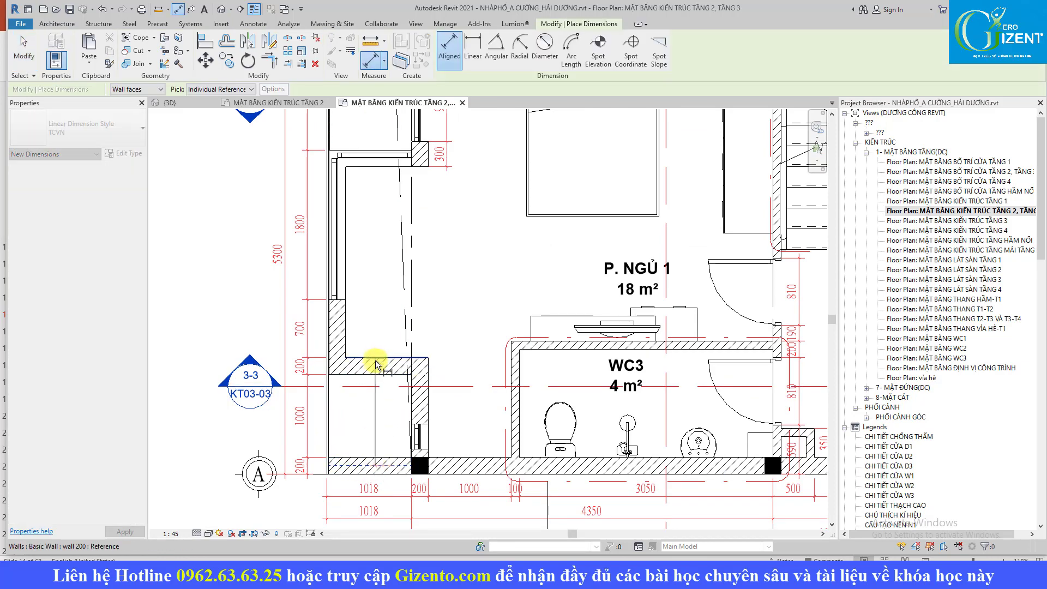
key(Escape)
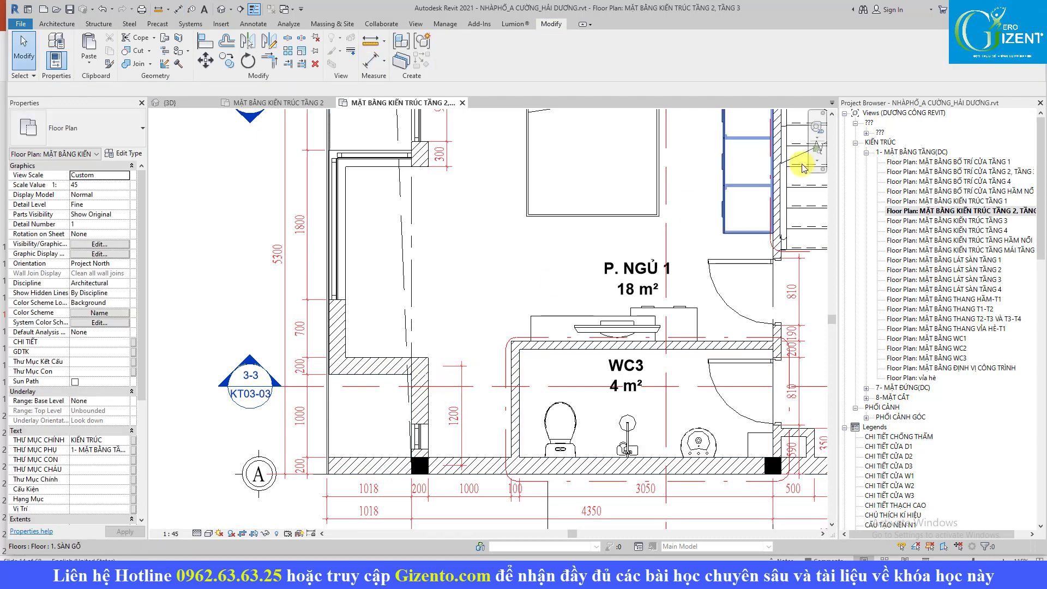
click(275, 102)
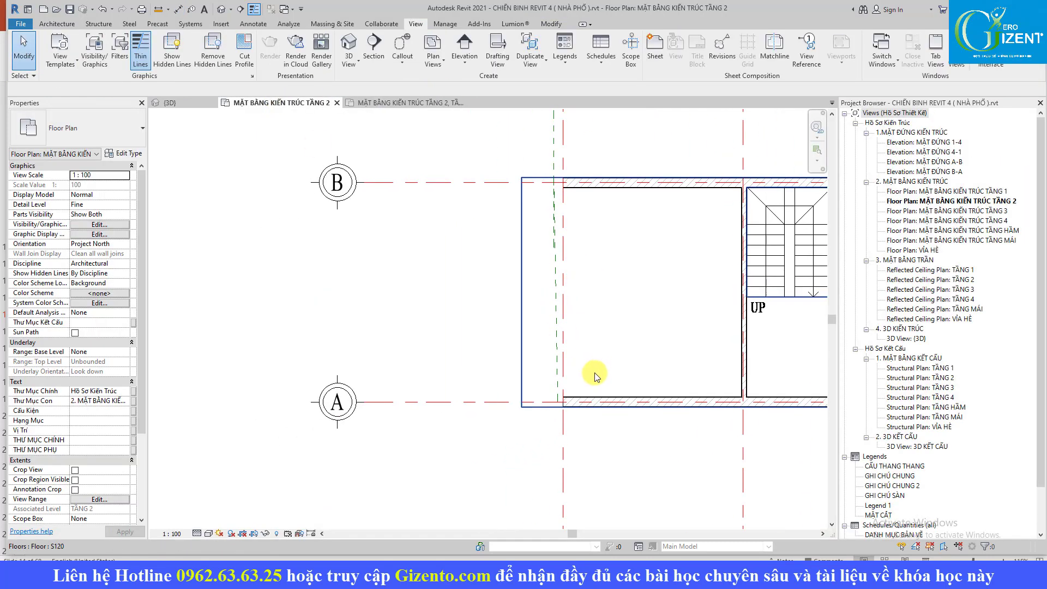
Extend the grid-A wall 1000 to the left and draw a 1000-long wall above it with WA
click(592, 402)
scroll(592, 403, up, 2)
scroll(600, 428, up, 1)
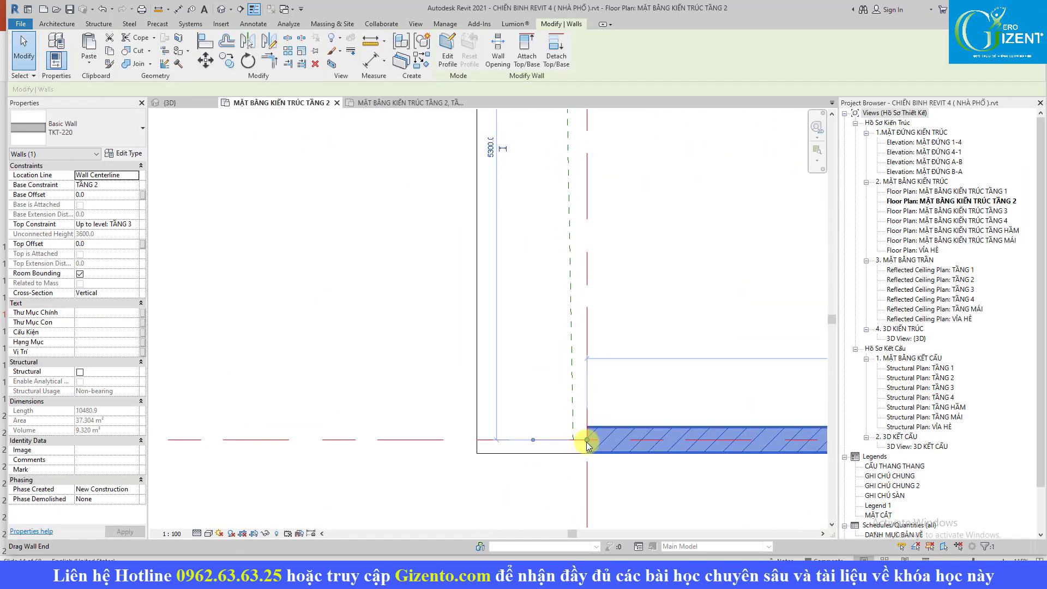
drag(588, 440, 477, 439)
key(w)
key(a)
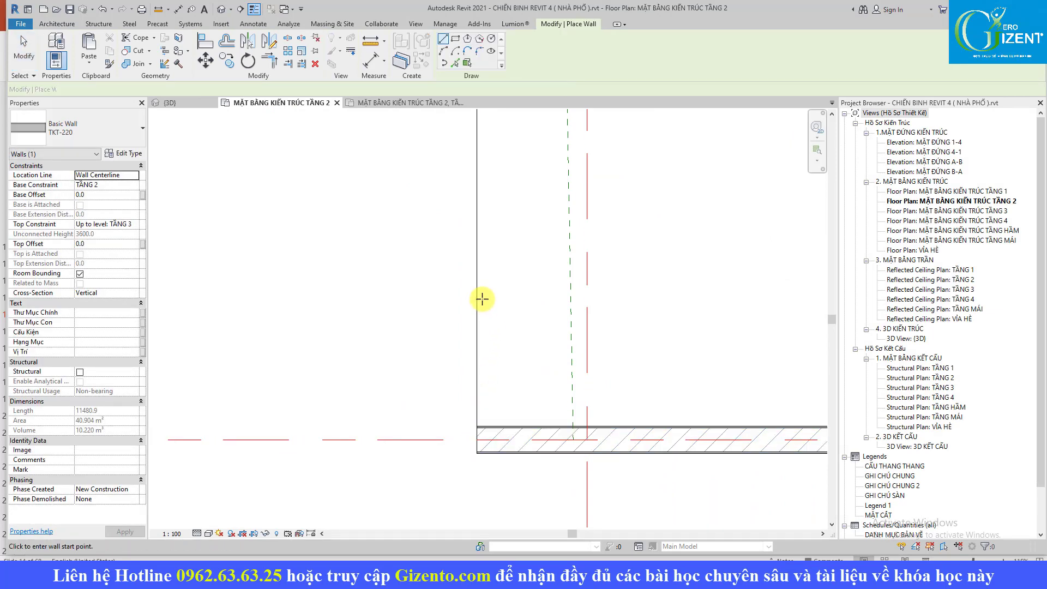
click(477, 299)
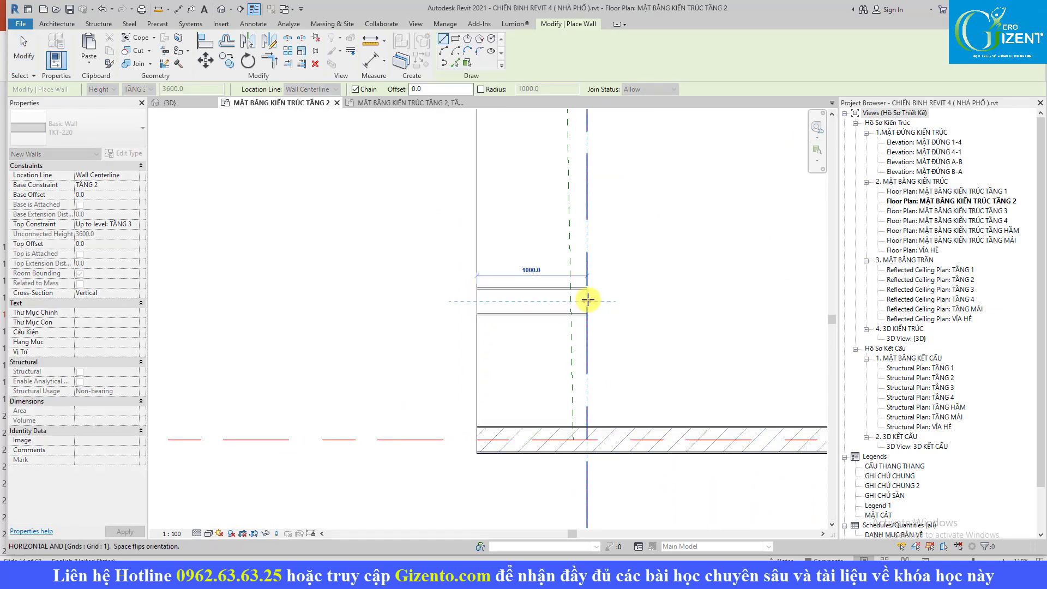
click(587, 299)
key(Escape)
key(Escape)
Dimension the new wall to grid line A and set that distance to 1200
key(d)
key(i)
click(502, 303)
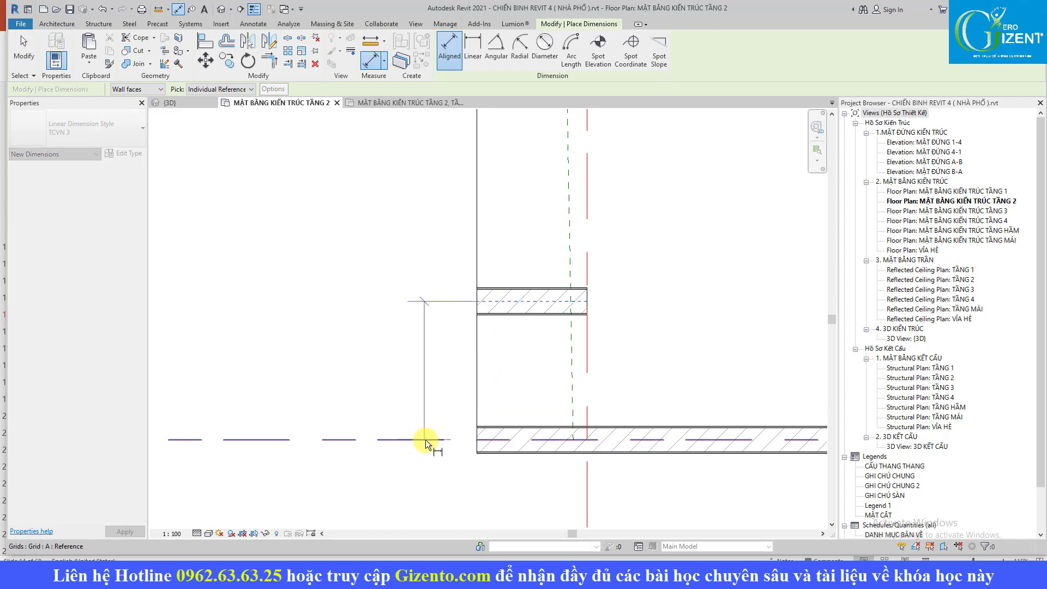
click(425, 440)
click(427, 375)
key(Escape)
key(Escape)
click(522, 308)
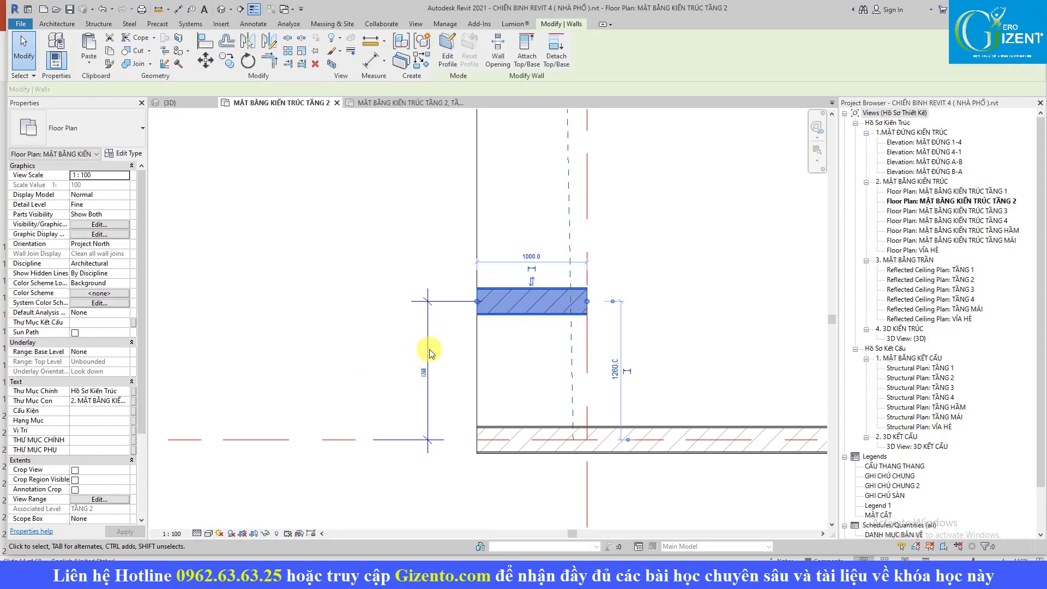
key(Escape)
click(525, 311)
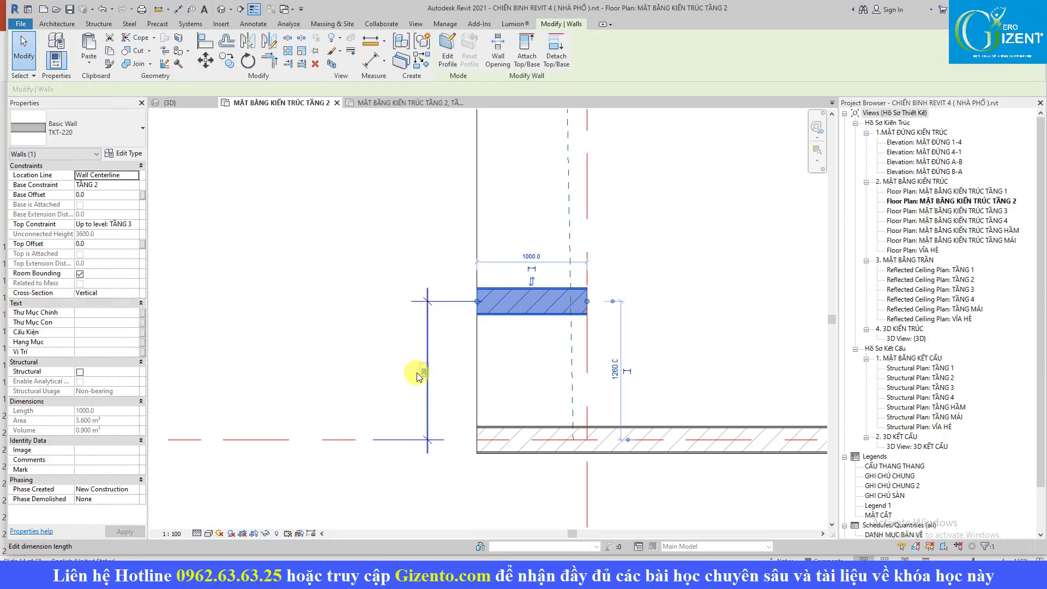
click(420, 374)
text(1200)
key(Return)
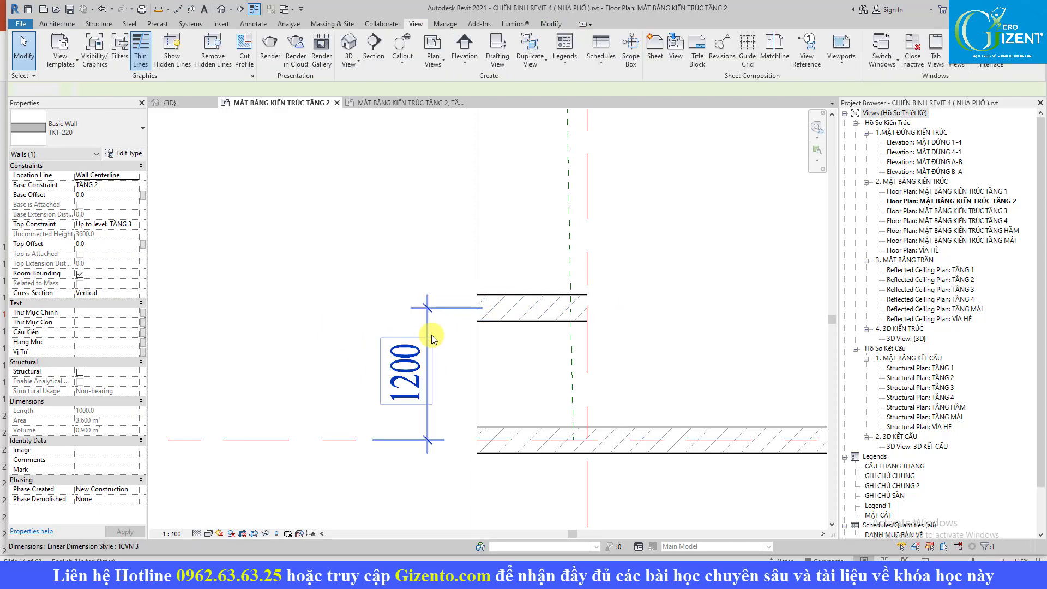
key(Escape)
scroll(464, 327, down, 2)
Compare with the reference plan, then select the lower TKT-220 wall on the working plan
click(384, 103)
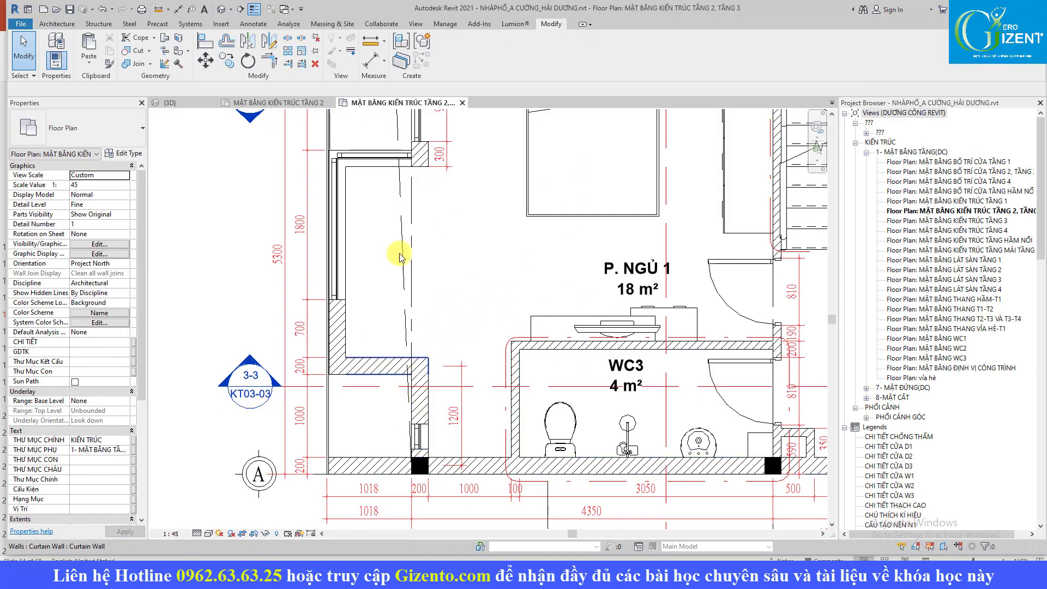
click(277, 103)
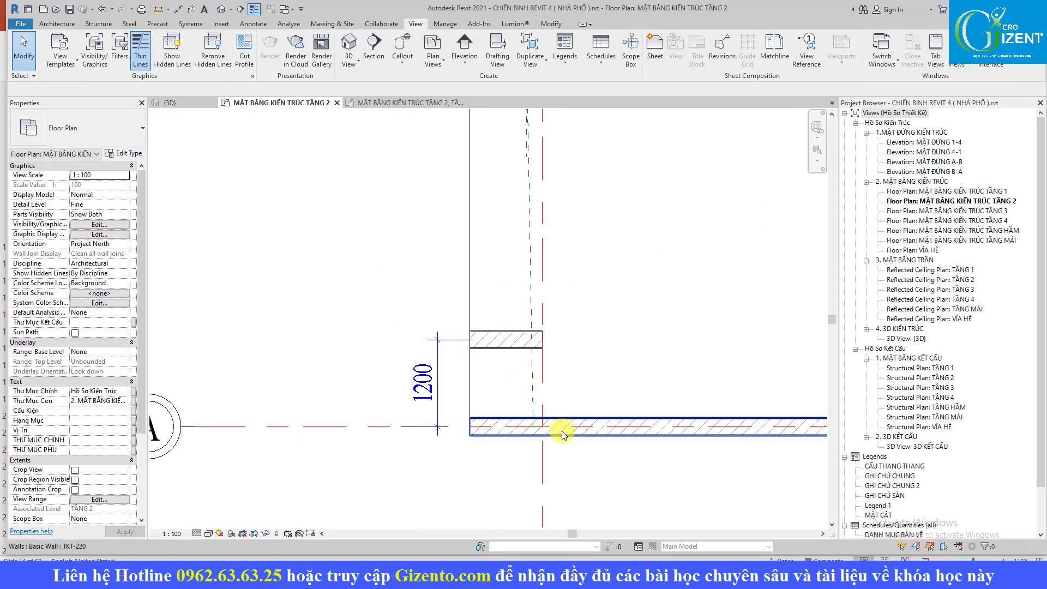
click(564, 434)
key(c)
key(s)
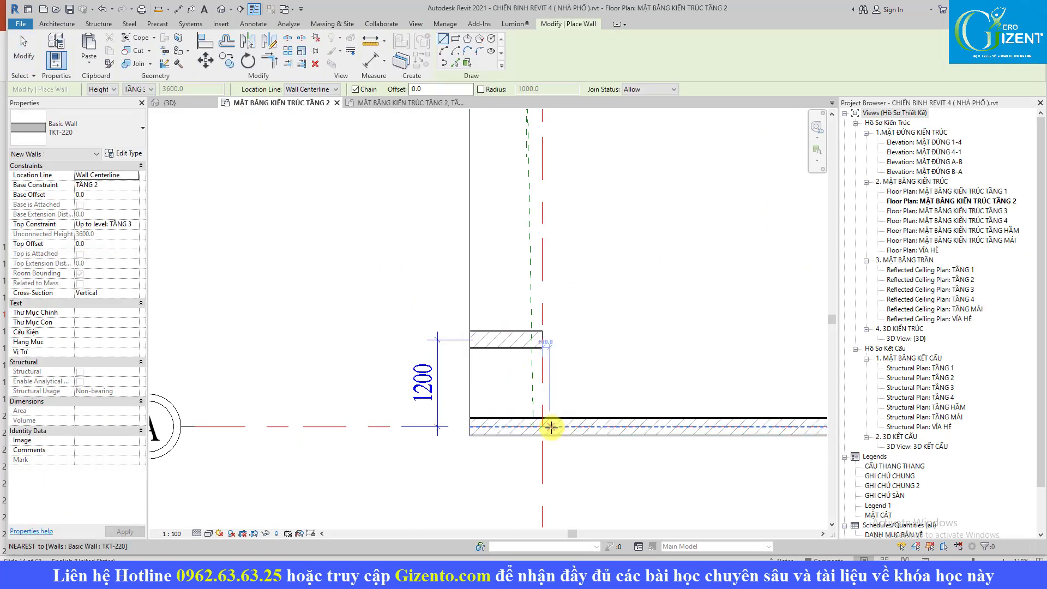
key(Escape)
key(Escape)
Use Create Similar to draw a vertical TKT-220 wall from the short wall to the lower wall
click(559, 426)
right_click(527, 335)
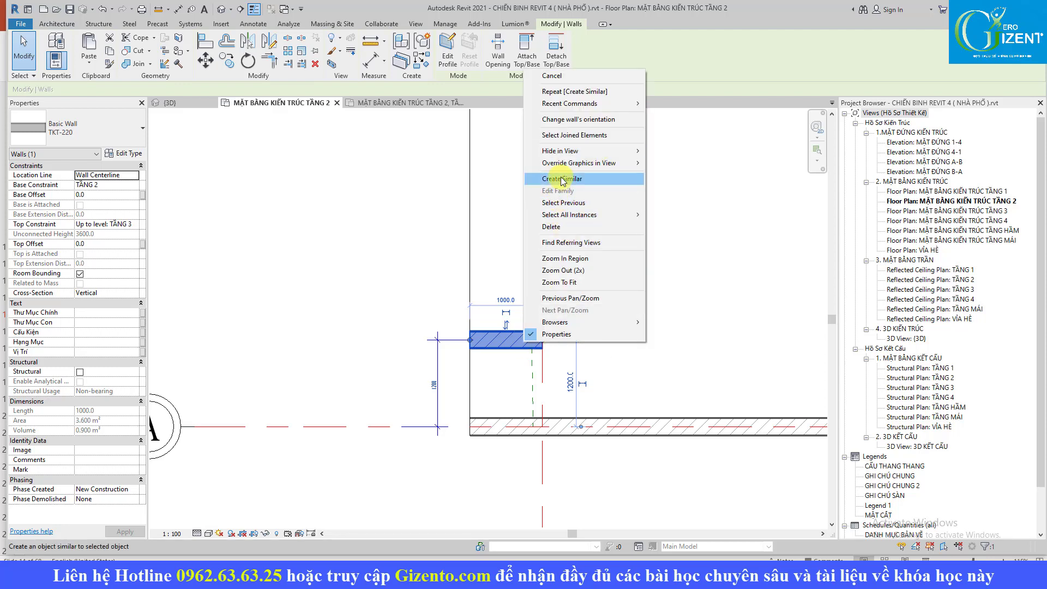
click(561, 179)
click(557, 340)
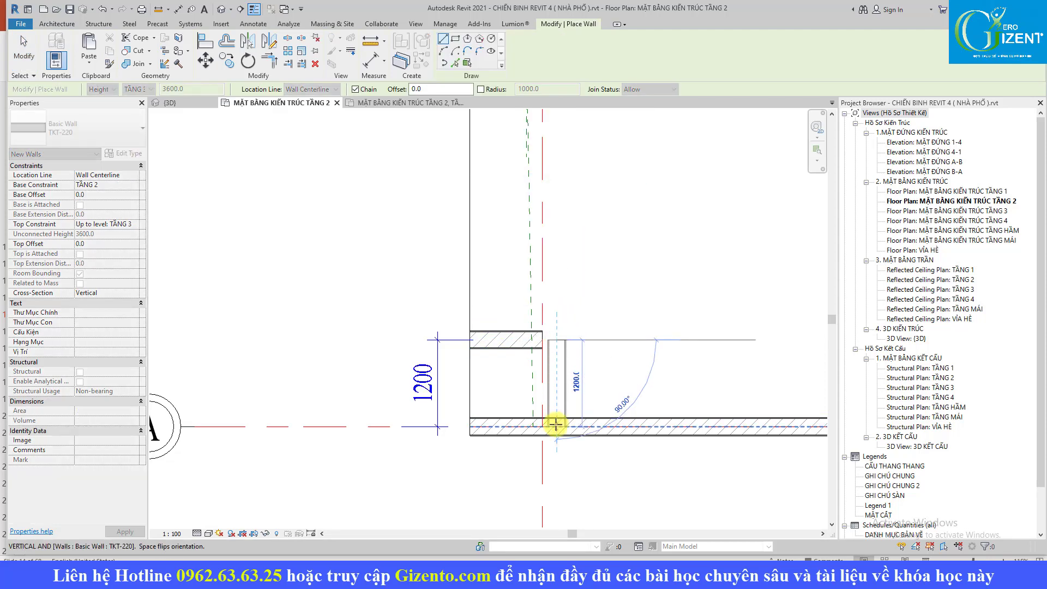
click(555, 425)
key(Escape)
key(Escape)
Align the new wall to the grid line, then reopen the reference floor 2–3 plan
scroll(559, 354, up, 2)
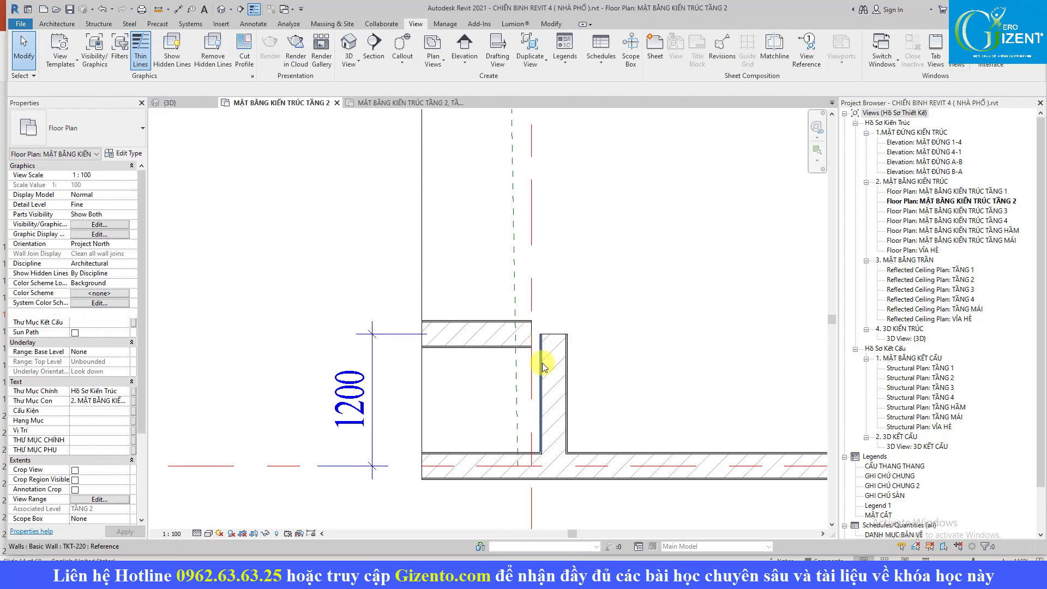
key(a)
key(l)
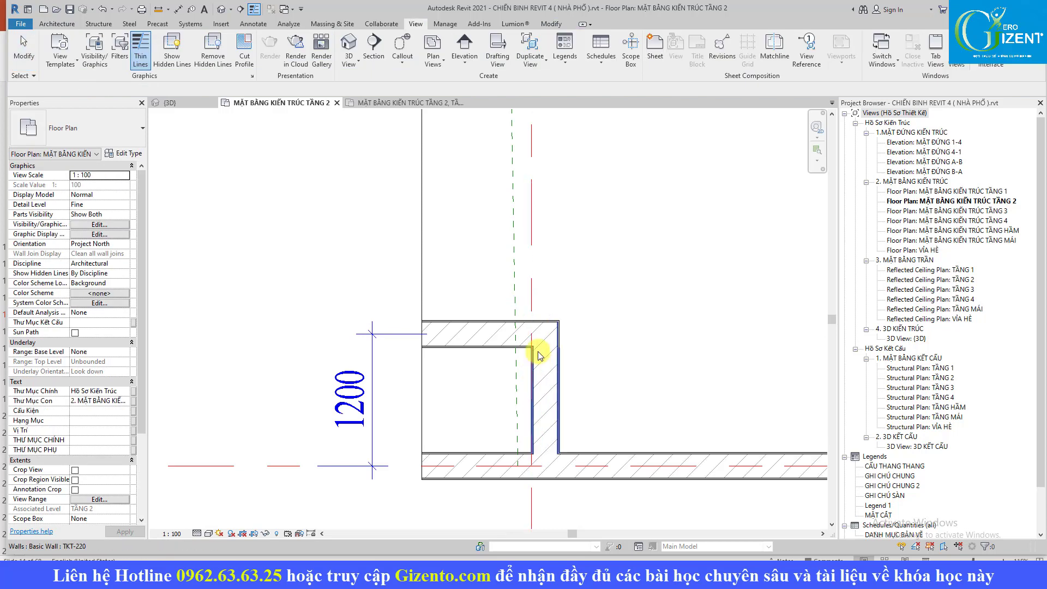
key(Escape)
scroll(540, 356, down, 3)
middle_drag(502, 346, 503, 415)
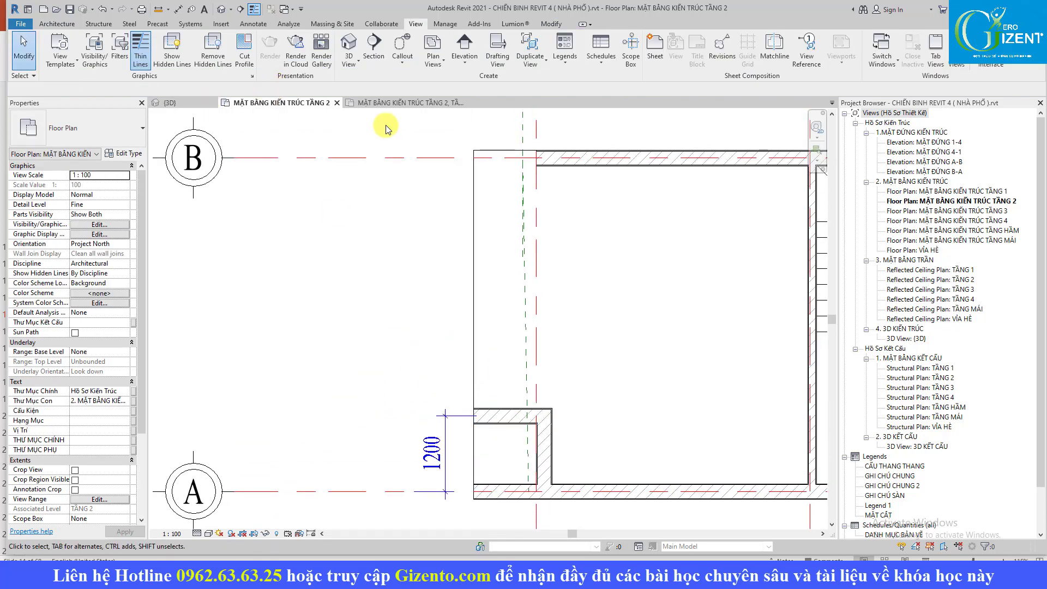
click(385, 104)
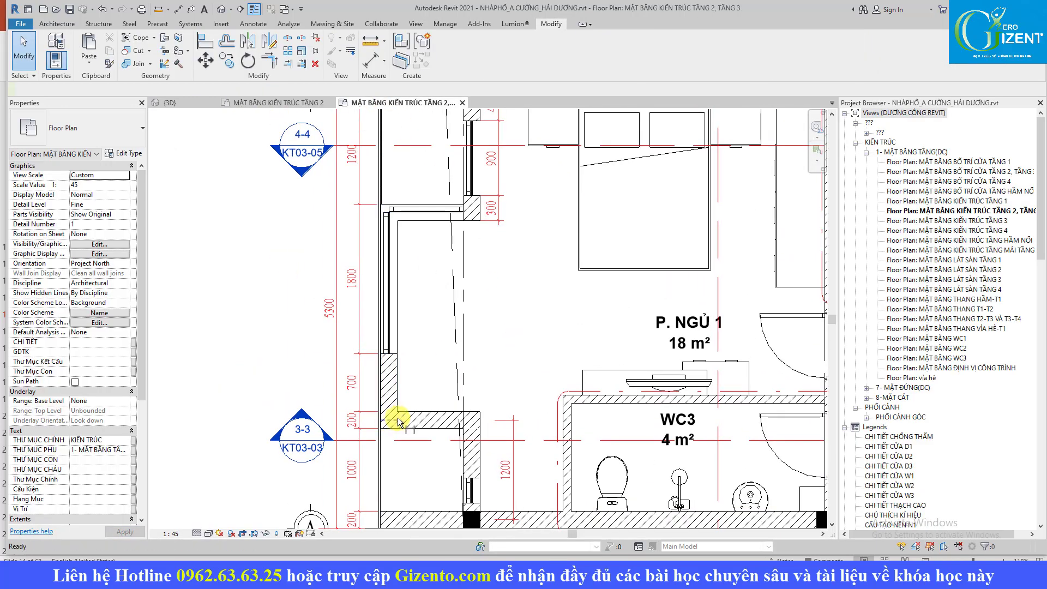
Check the reference plan, then return to the TẦNG 2 working plan
key(d)
key(i)
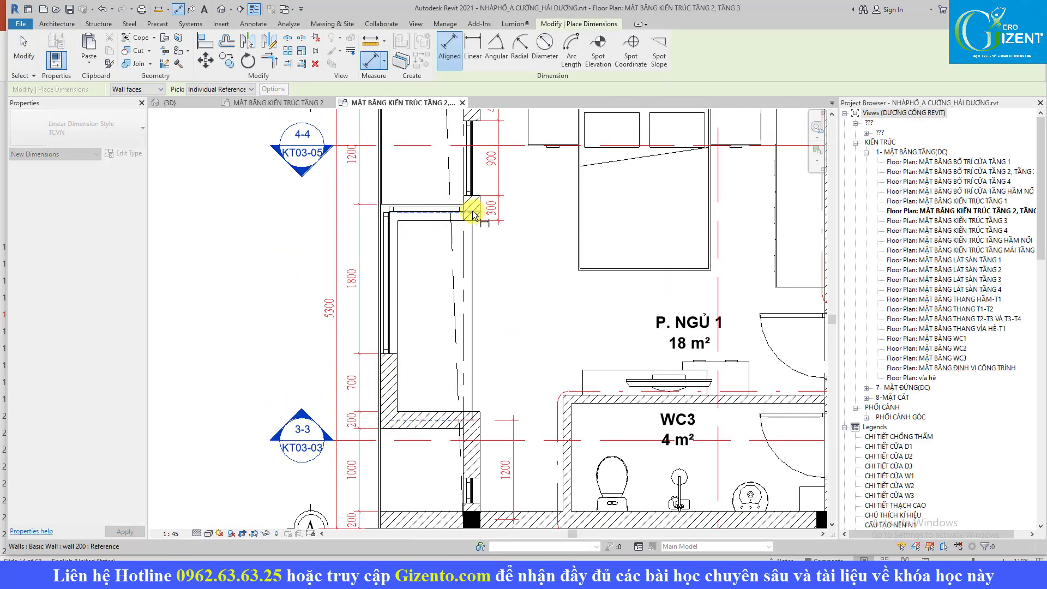
key(Escape)
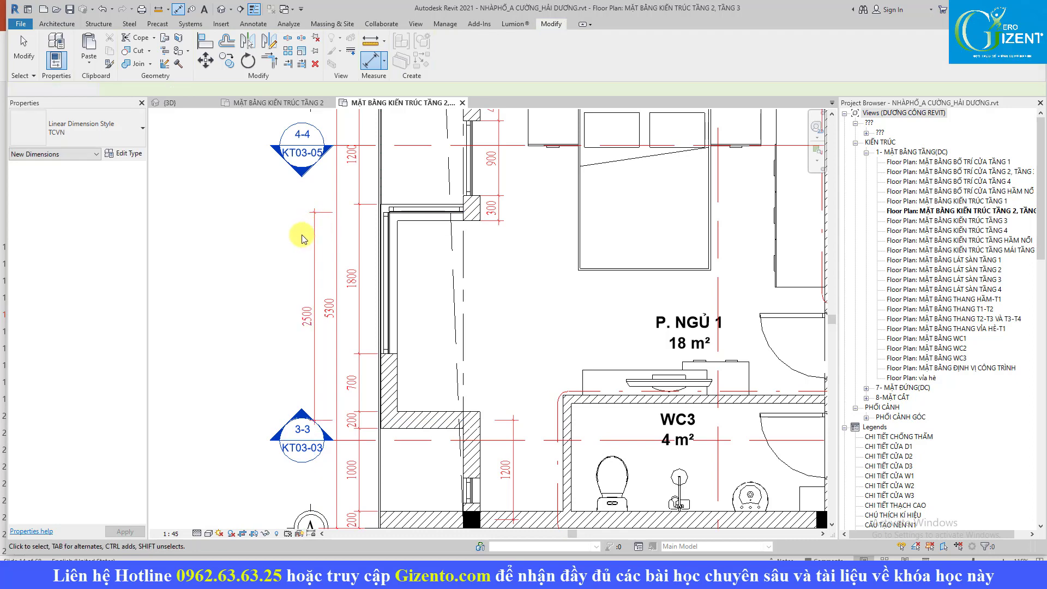
middle_drag(302, 235, 316, 364)
click(252, 107)
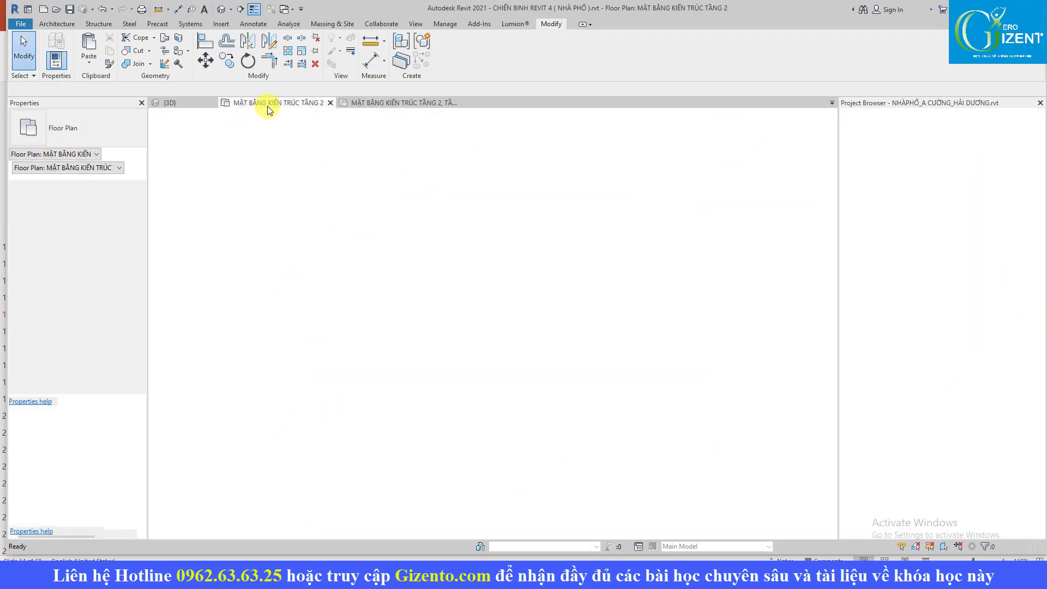
Draw a vertical TKT-220 wall 2500 up from the existing wall's corner
click(493, 419)
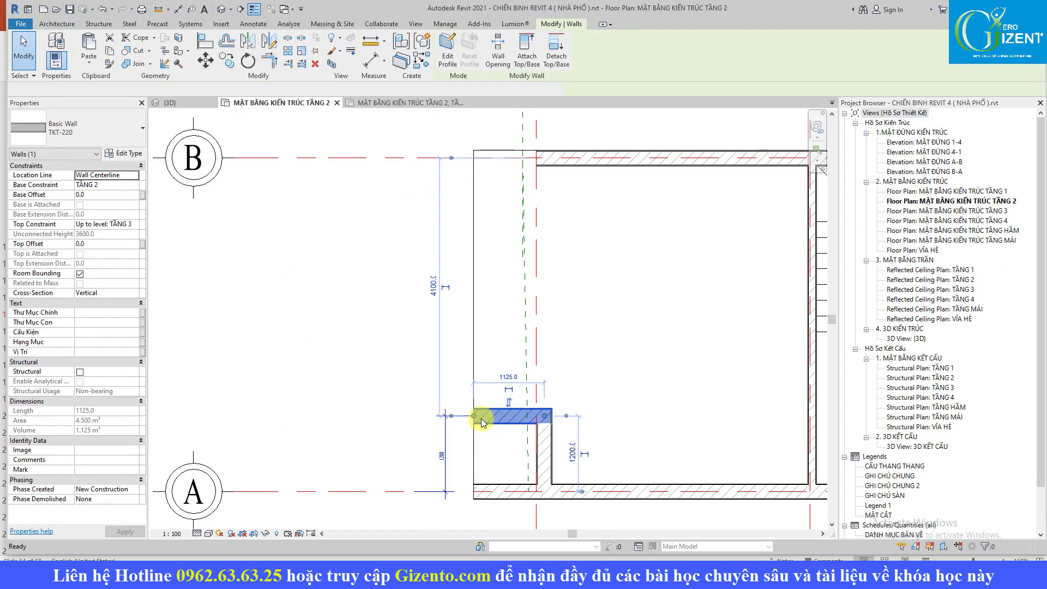
key(c)
key(s)
click(480, 415)
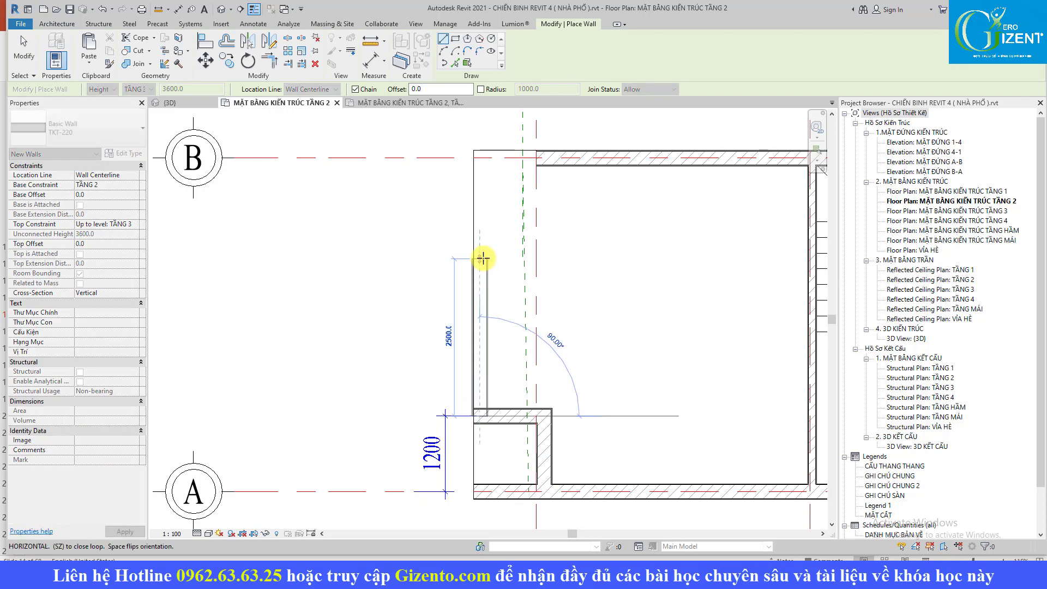
click(482, 258)
key(Escape)
key(Escape)
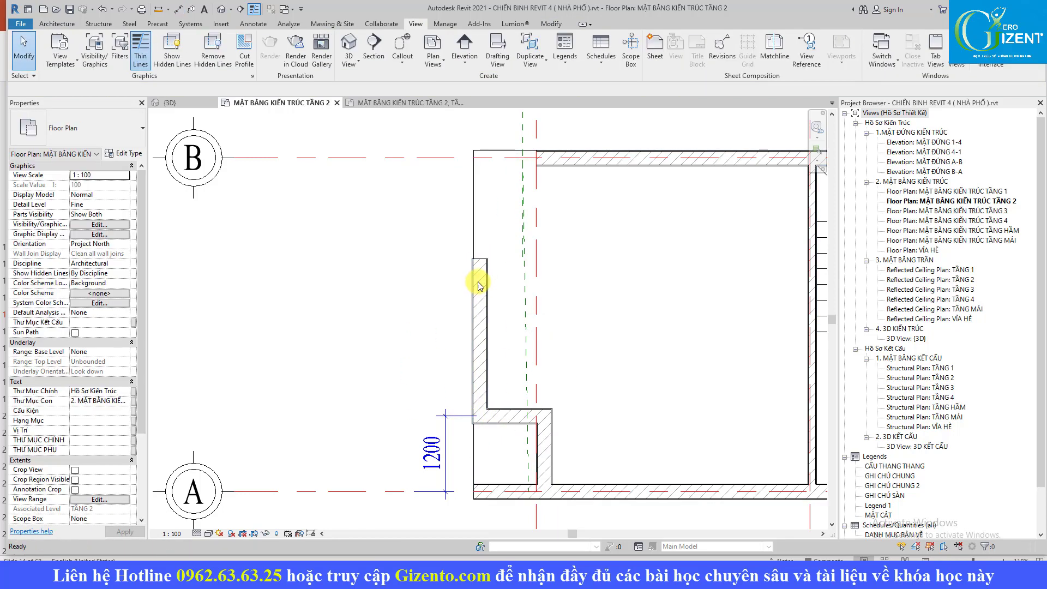
Draw a horizontal TKT-220 wall from its top end to the red gridline
click(479, 285)
key(c)
key(s)
click(480, 259)
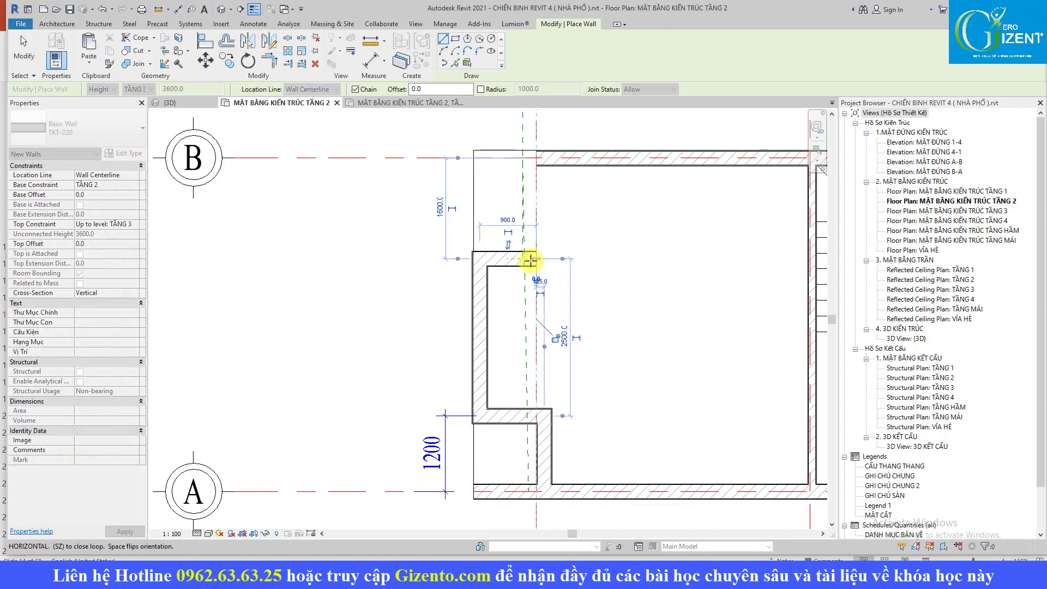
click(533, 259)
key(Escape)
key(Escape)
scroll(472, 264, up, 3)
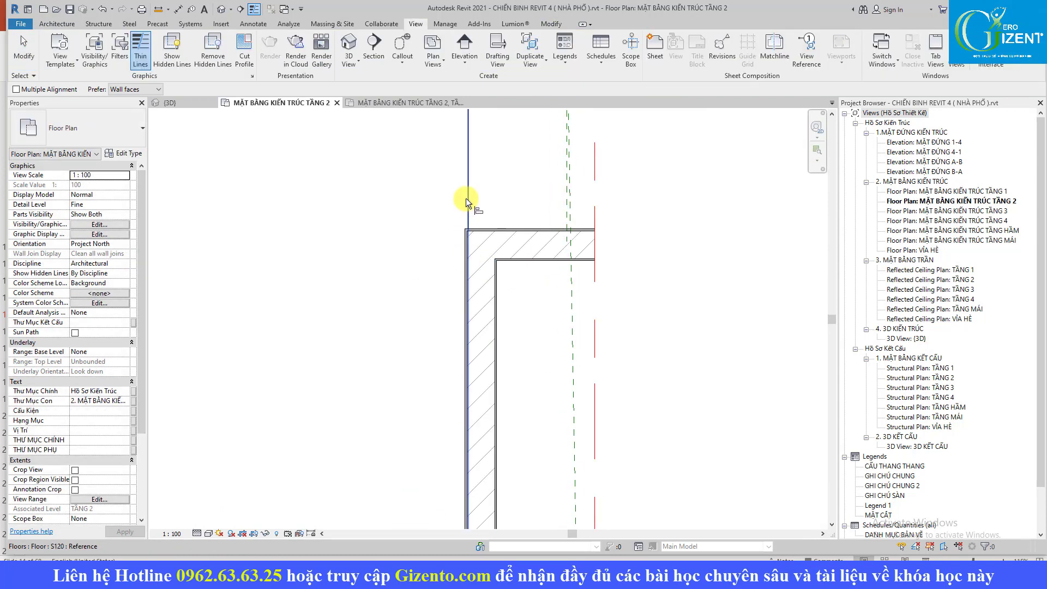
scroll(479, 265, down, 2)
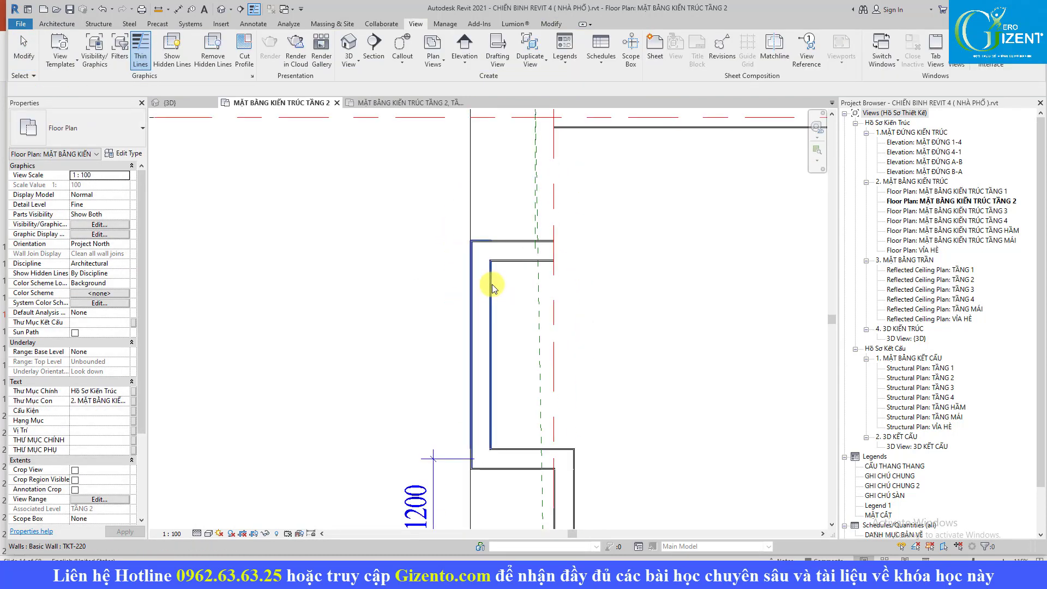
Place an aligned 2500 dimension beside the new vertical wall
key(d)
key(i)
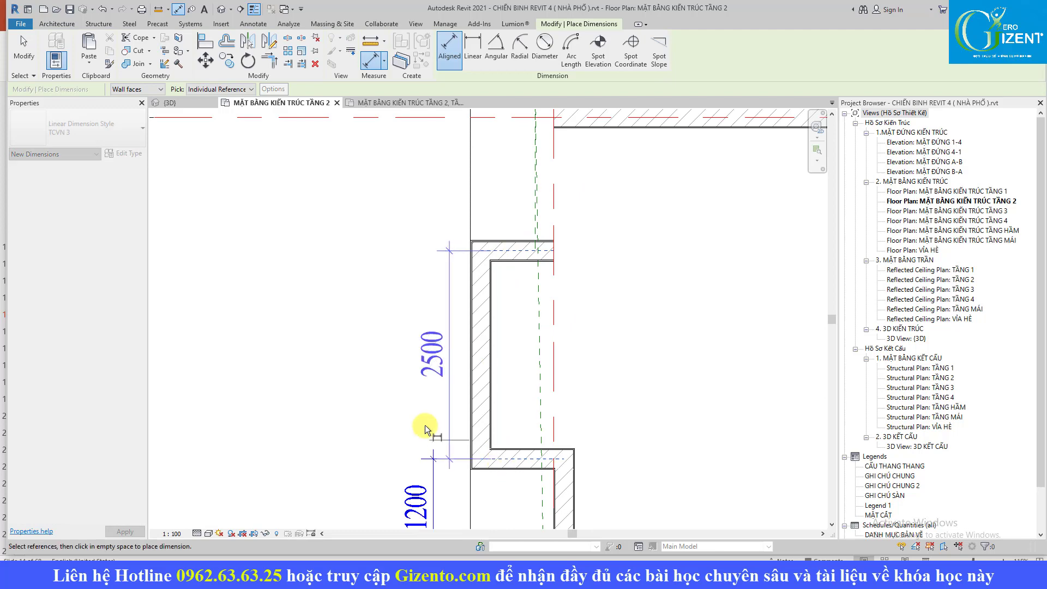
click(437, 411)
key(Escape)
key(Escape)
Draw a TKT-220 wall from the short wall's end up to the top outer wall
middle_drag(461, 328, 439, 392)
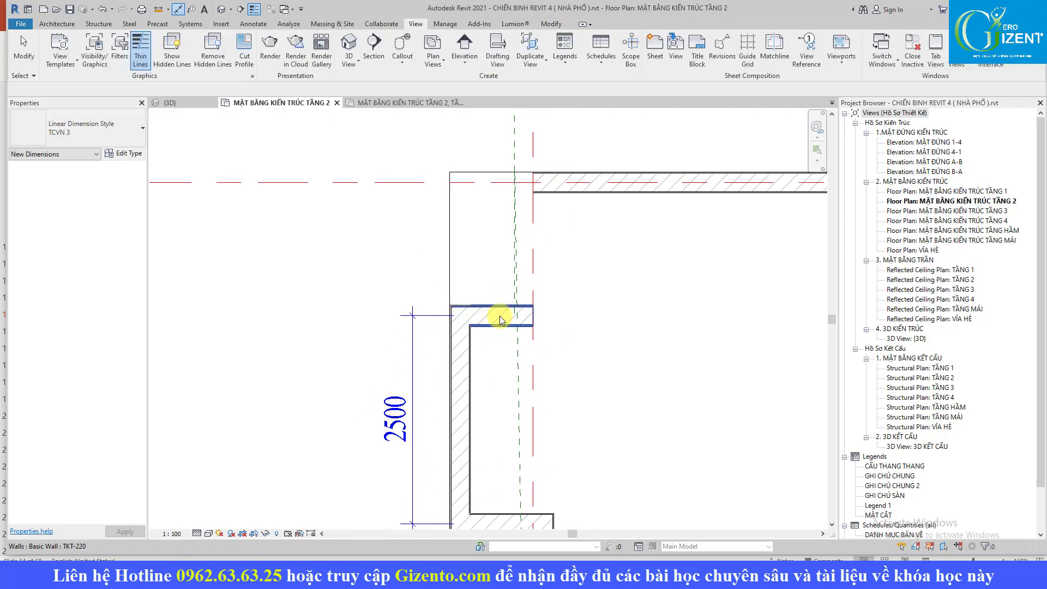
click(529, 315)
key(w)
key(a)
click(533, 316)
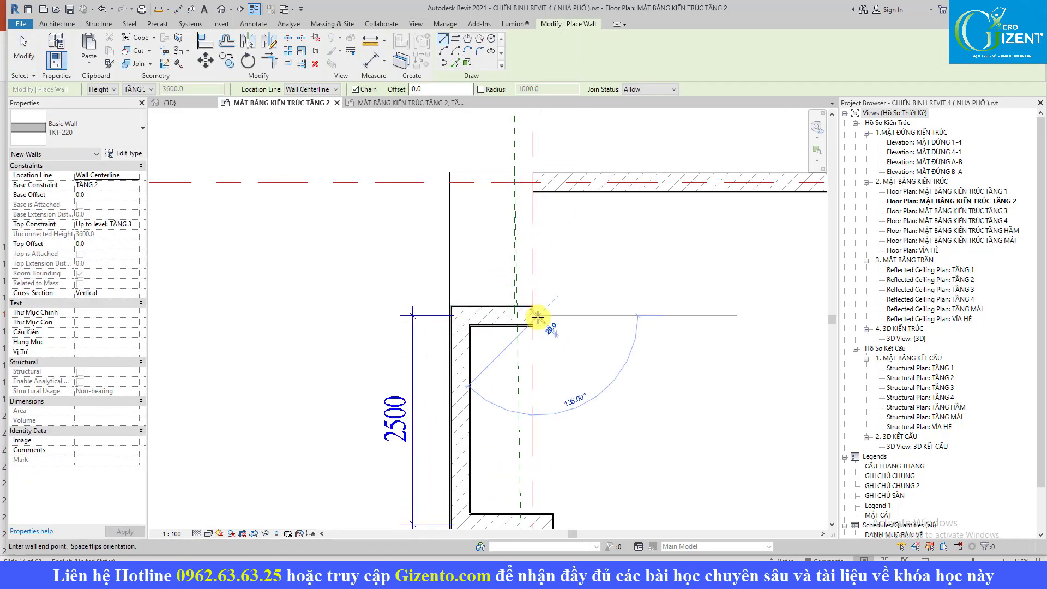
click(540, 213)
key(Escape)
key(Escape)
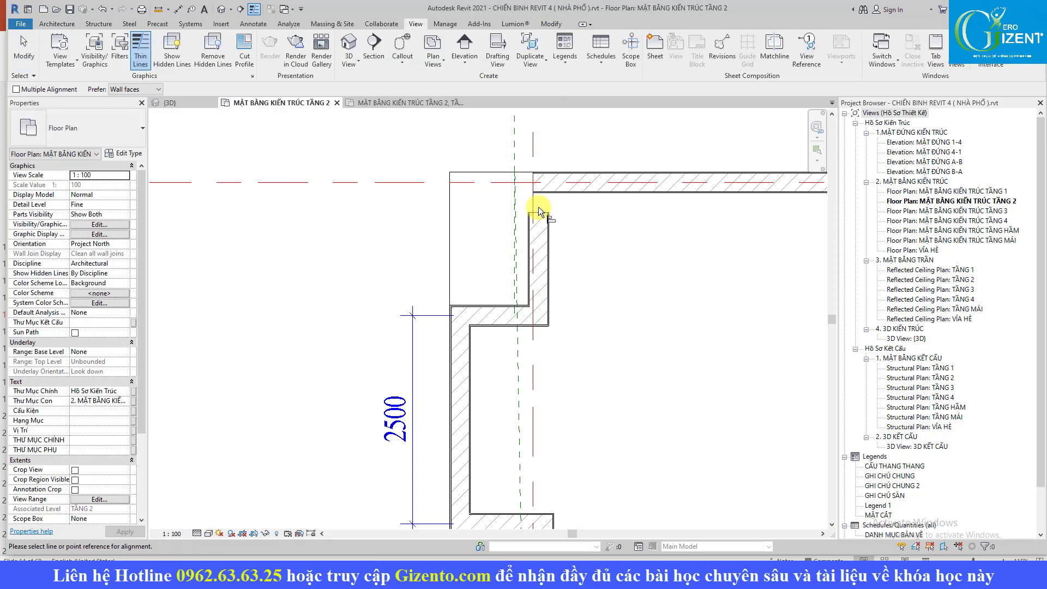
Line the new wall's face up with the red gridline
click(534, 200)
click(526, 221)
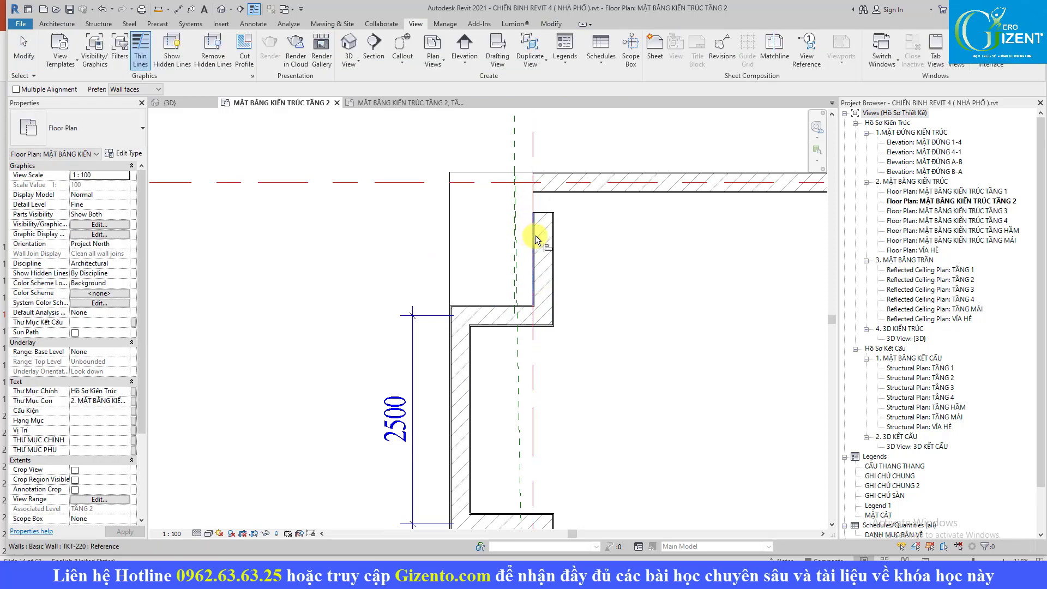
key(Escape)
scroll(573, 234, down, 3)
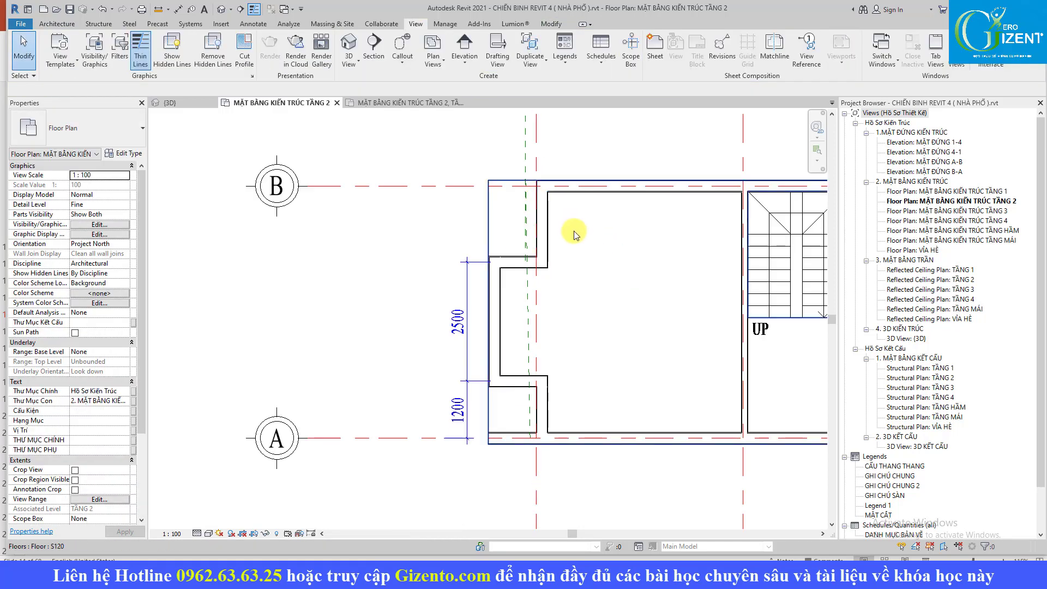
middle_drag(574, 234, 490, 237)
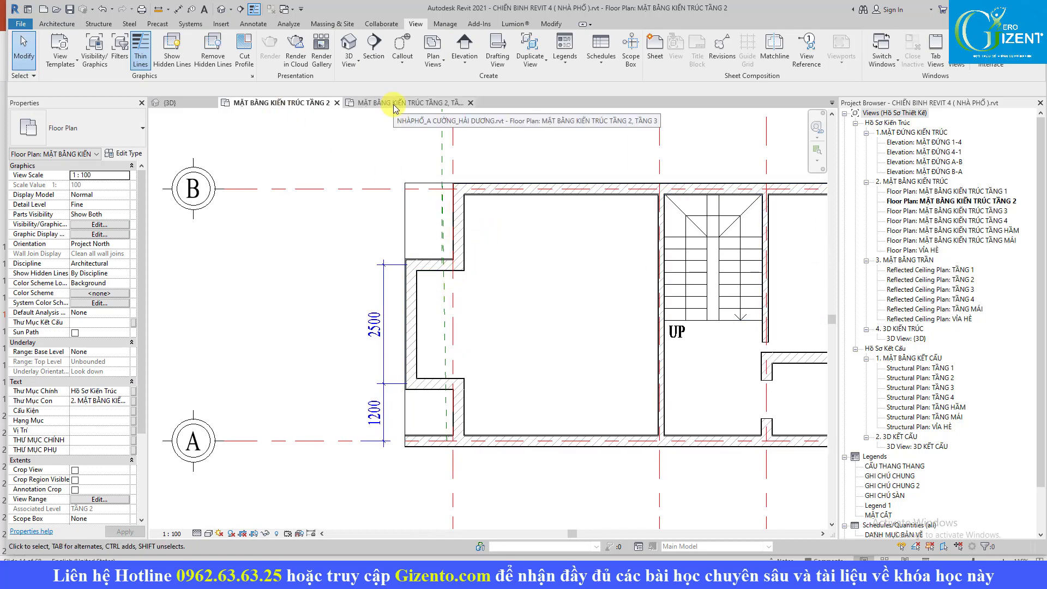
click(487, 198)
key(r)
key(s)
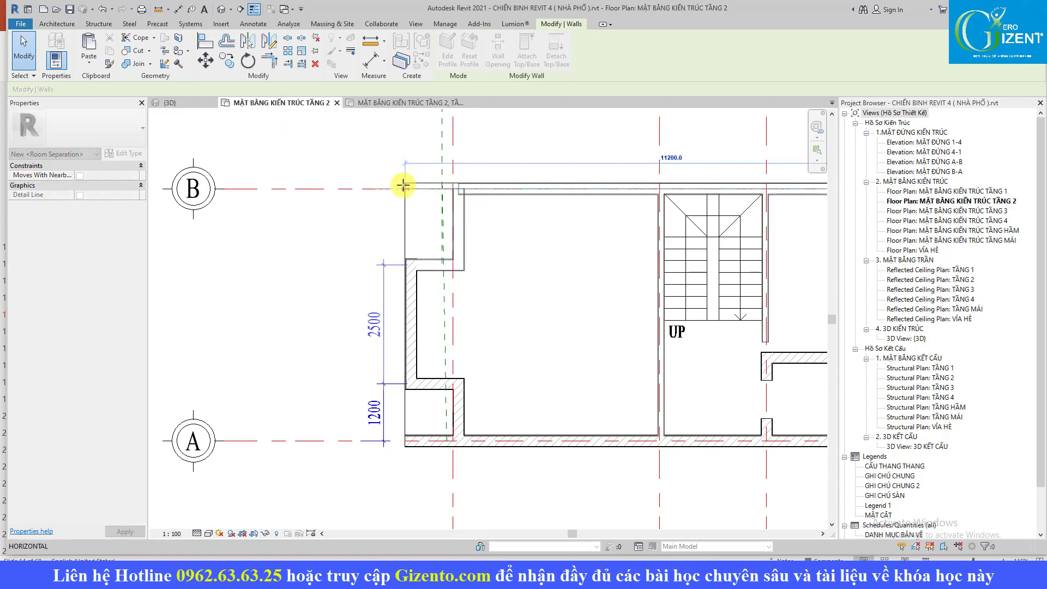
key(Escape)
key(Escape)
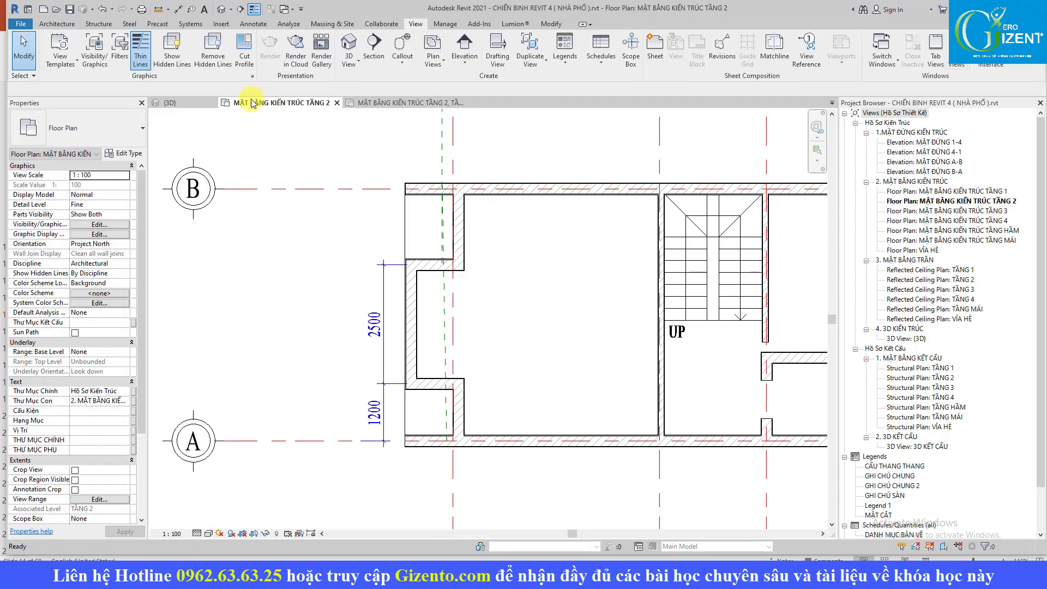
click(387, 106)
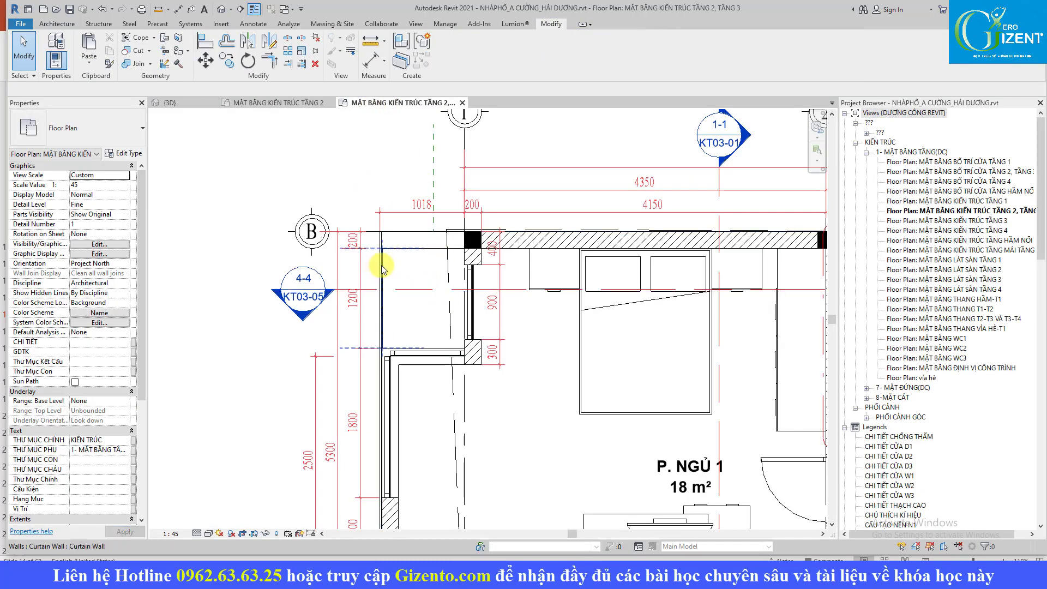
click(425, 240)
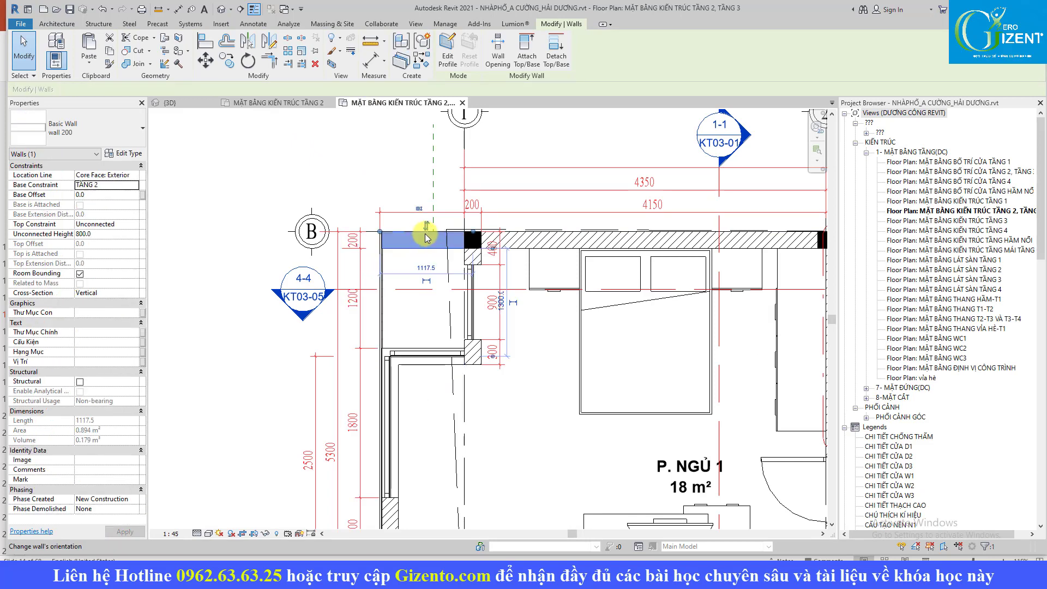
middle_drag(416, 294, 415, 248)
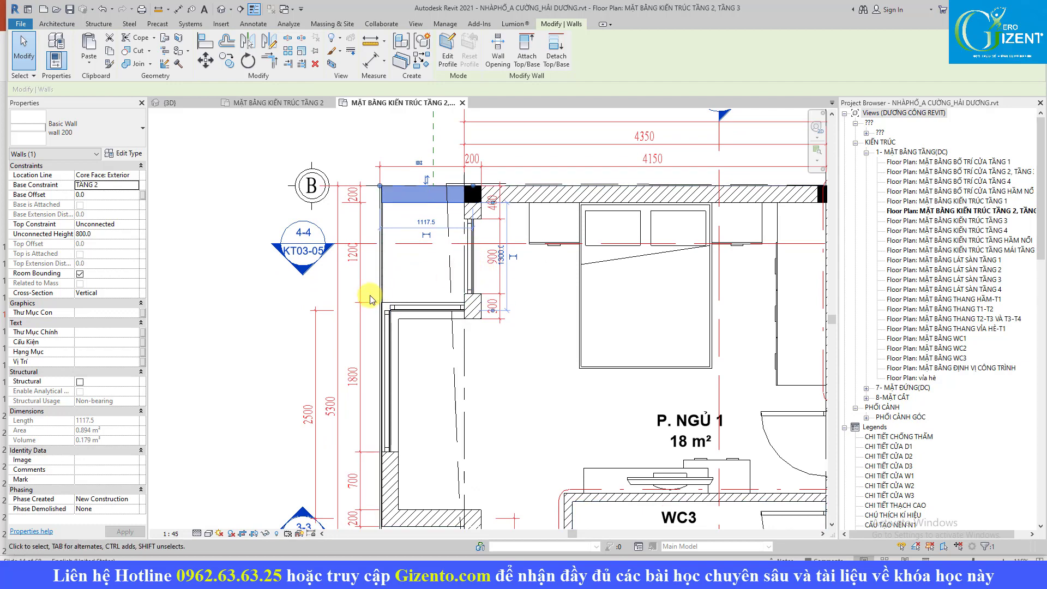
middle_drag(336, 271, 333, 180)
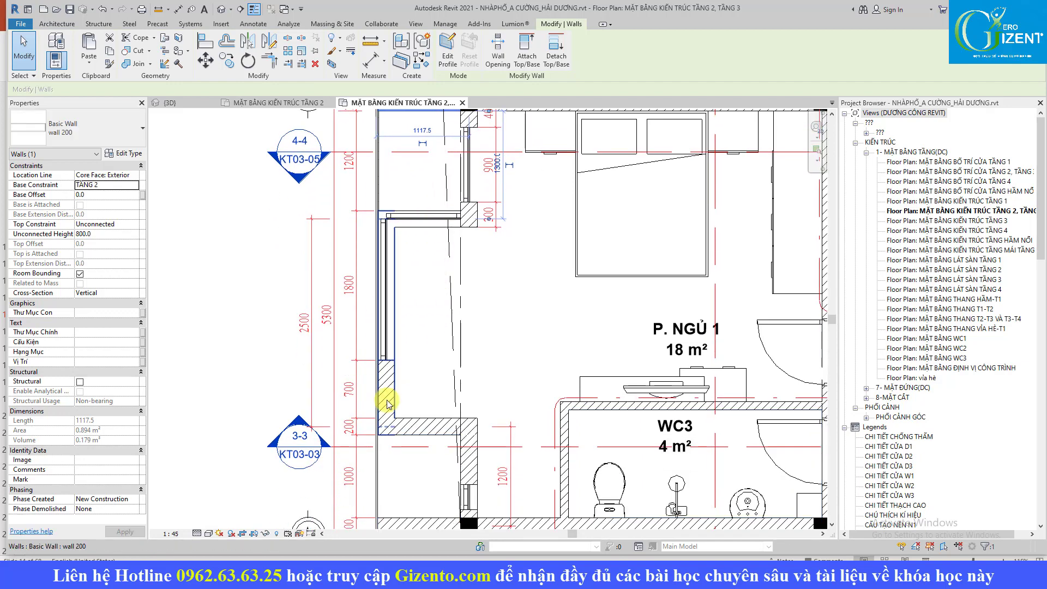
middle_drag(388, 404, 456, 370)
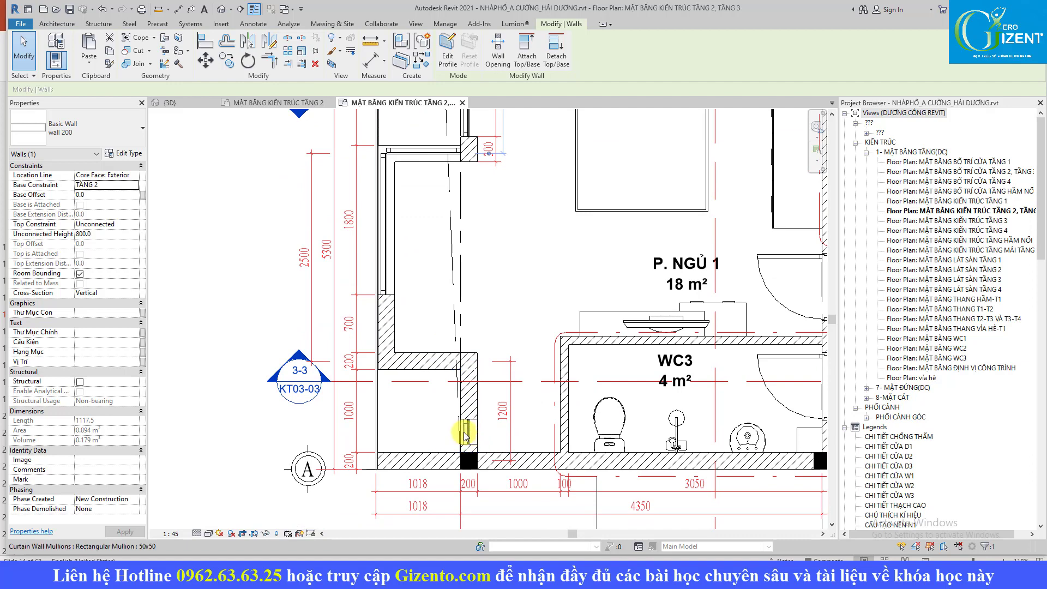
scroll(465, 436, up, 2)
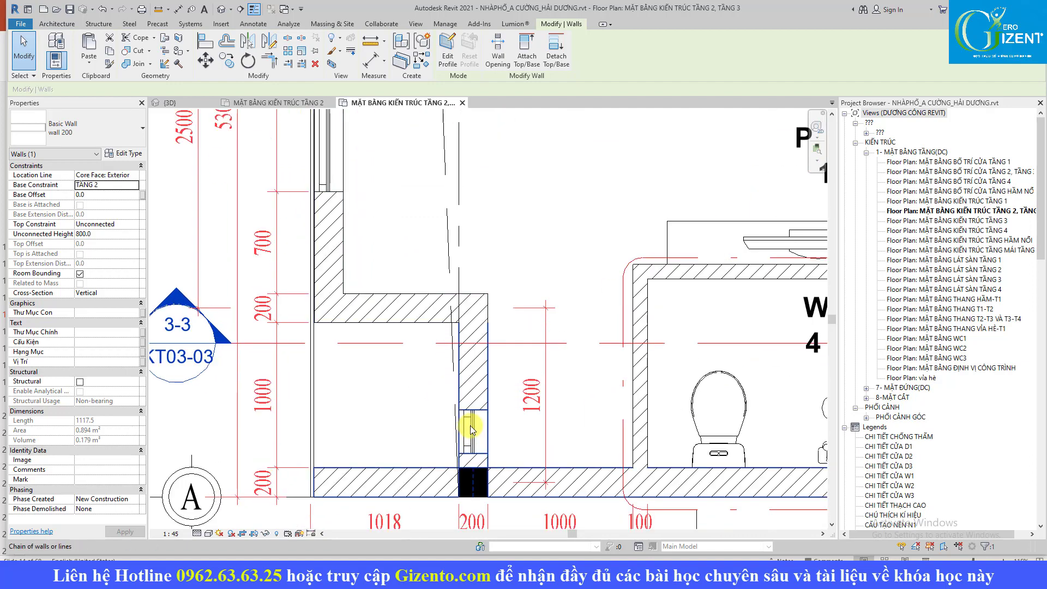
key(Escape)
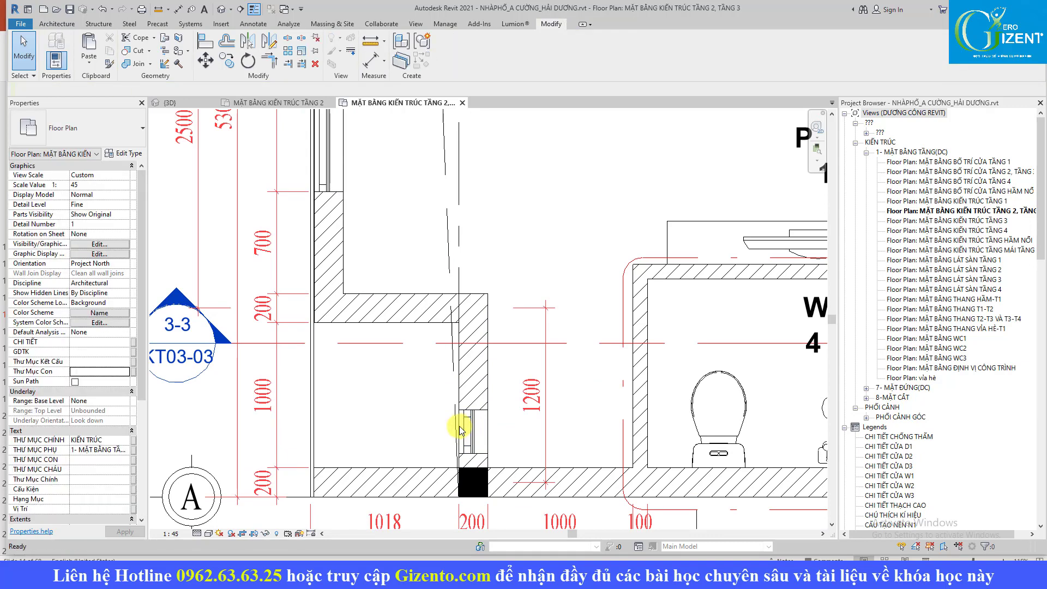
scroll(464, 428, down, 3)
scroll(528, 420, up, 1)
middle_drag(527, 420, 519, 420)
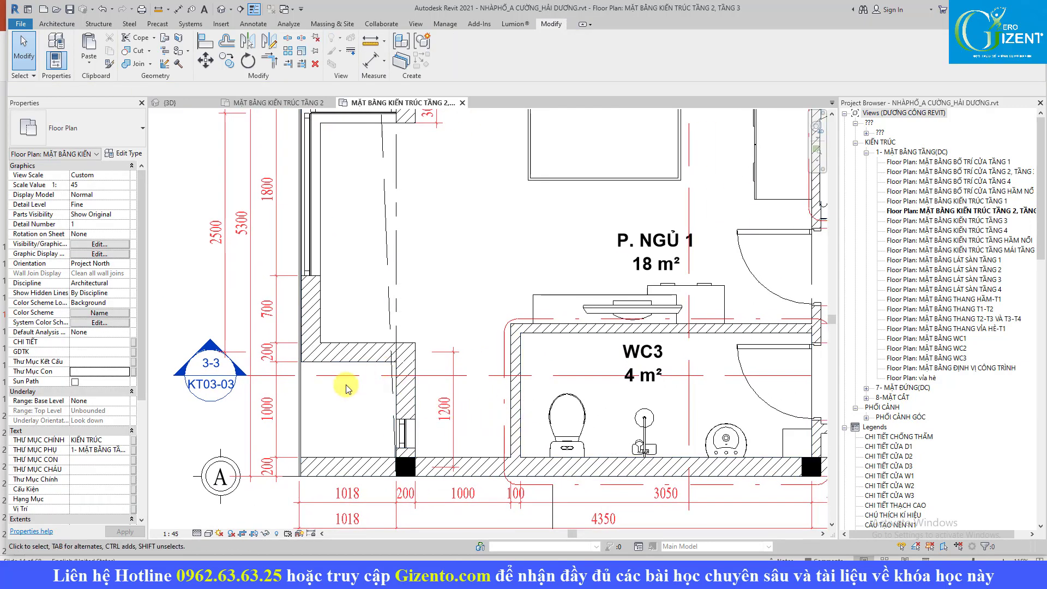
mouse_move(486, 311)
middle_down()
mouse_move(400, 463)
mouse_move(400, 537)
middle_up()
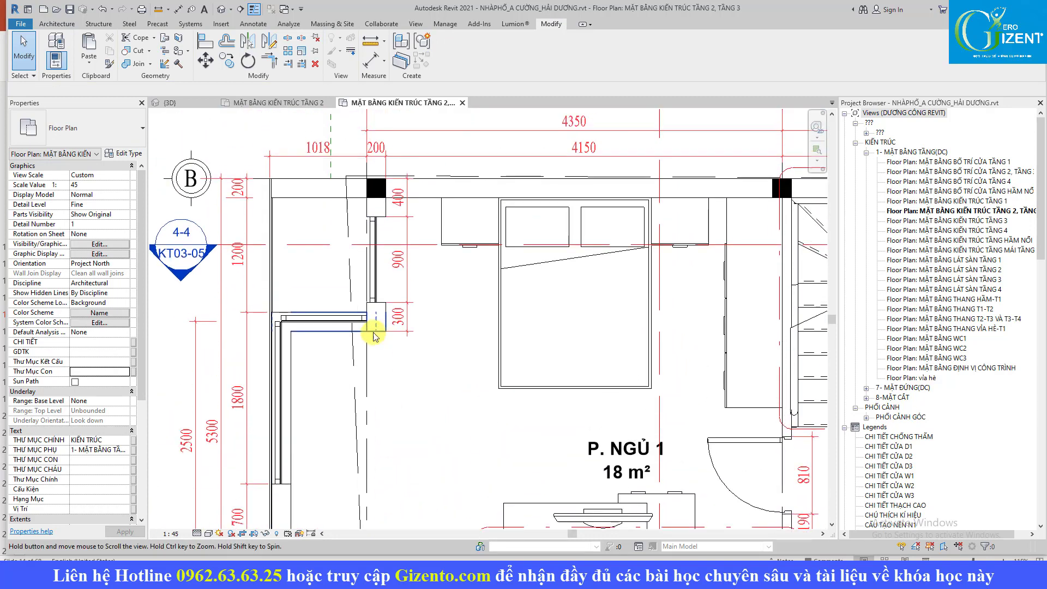
click(299, 104)
Trim the vertical wall and the top outer wall into a clean corner
click(432, 191)
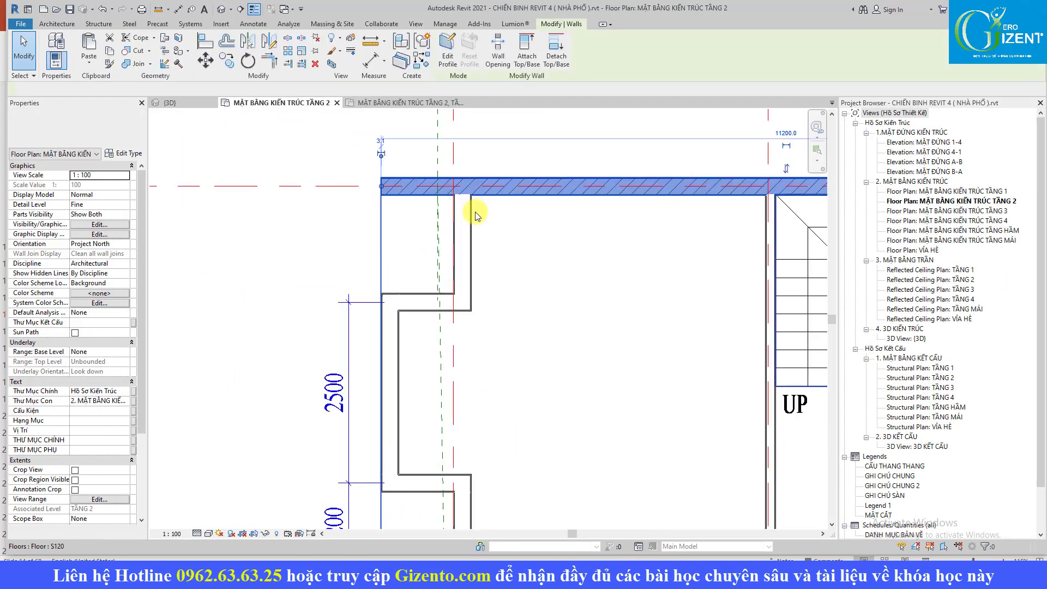
key(t)
key(r)
click(463, 218)
click(484, 188)
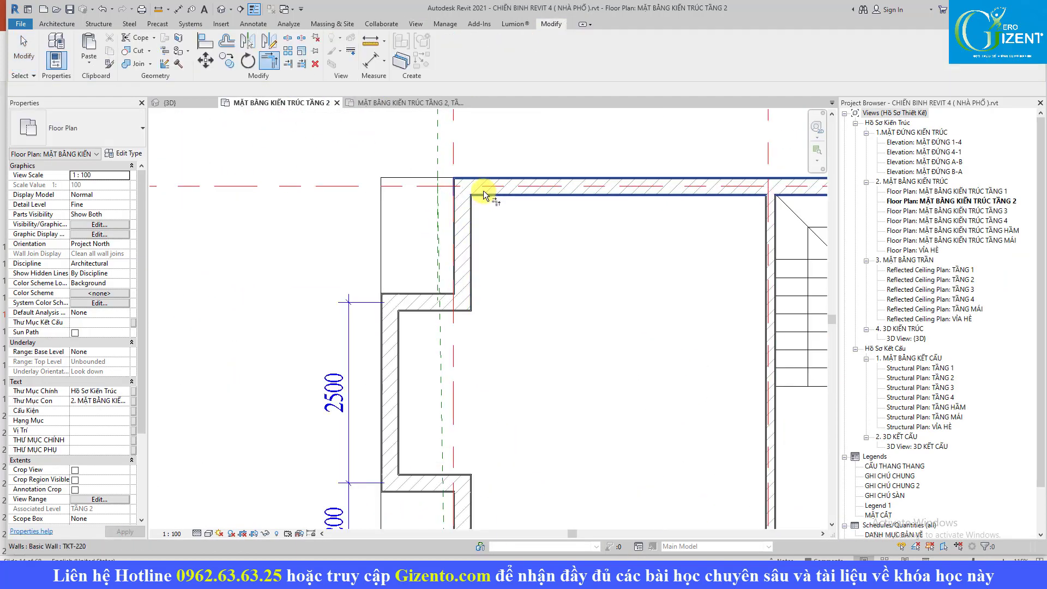
Start a similar TKT-220 wall with Top Constraint Unconnected and 800 height
click(464, 213)
key(c)
key(s)
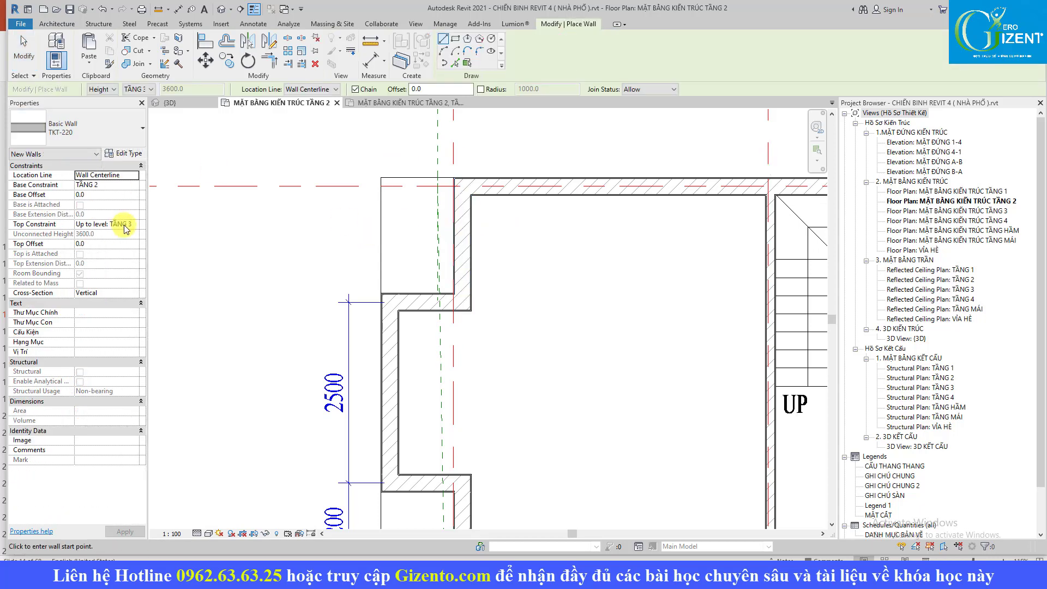
click(133, 225)
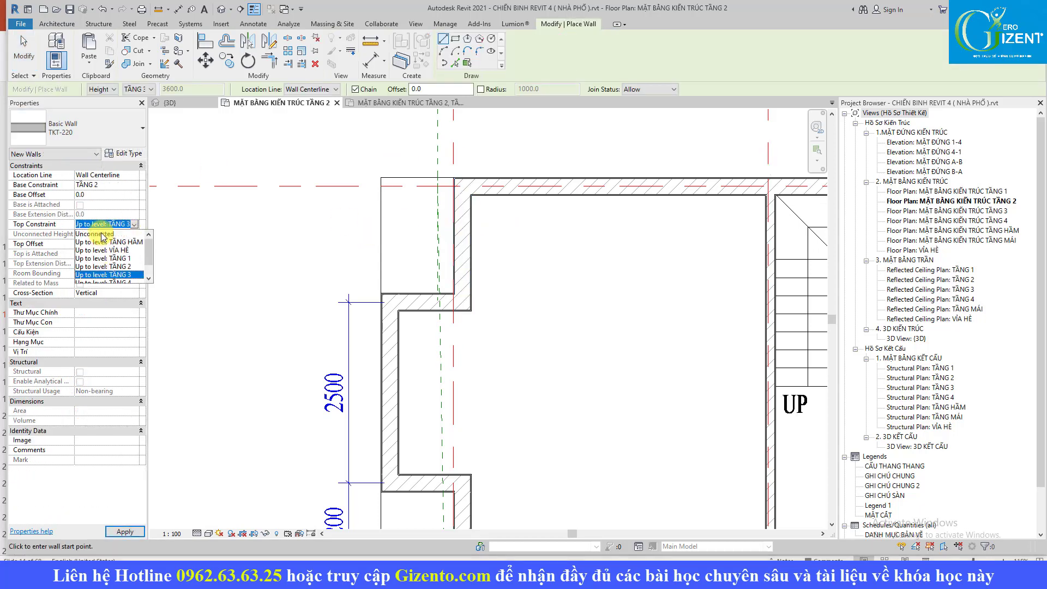
click(102, 234)
text(00)
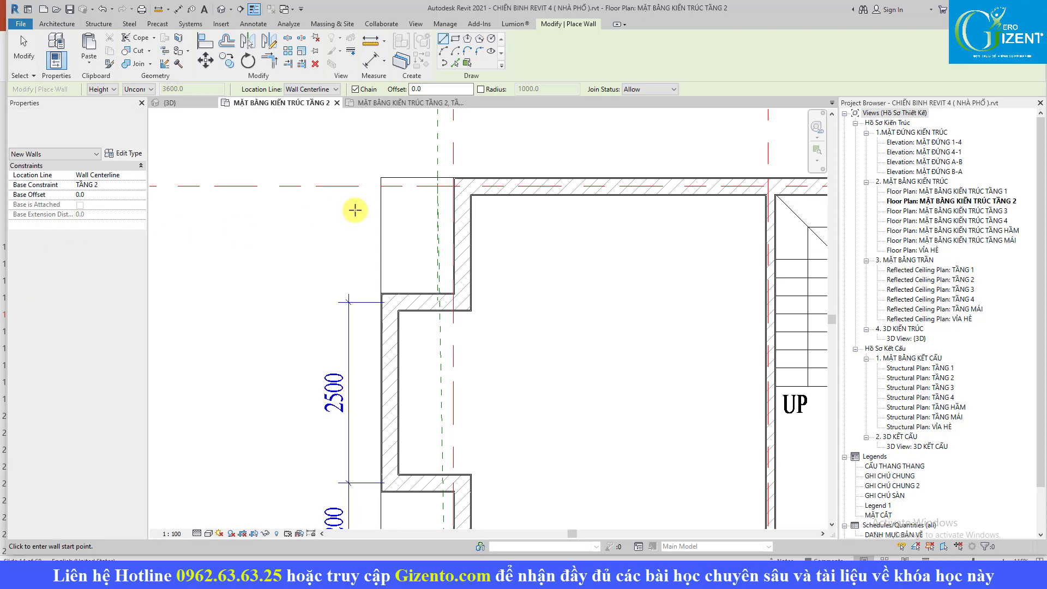
scroll(352, 181, up, 2)
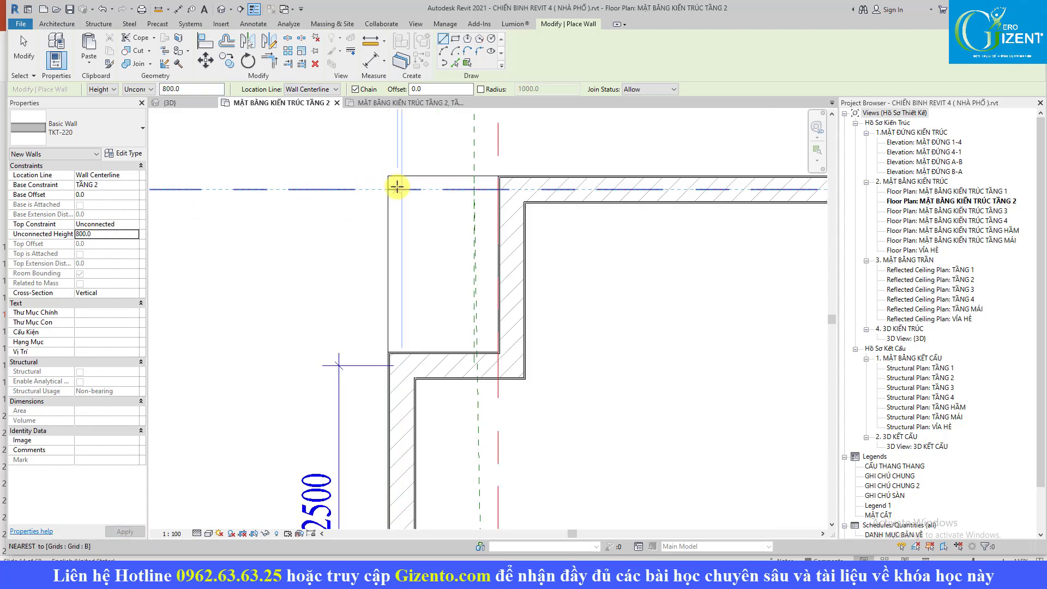
Draw the low wall from the grid intersection and stretch its ends to the adjoining walls
click(398, 188)
key(Escape)
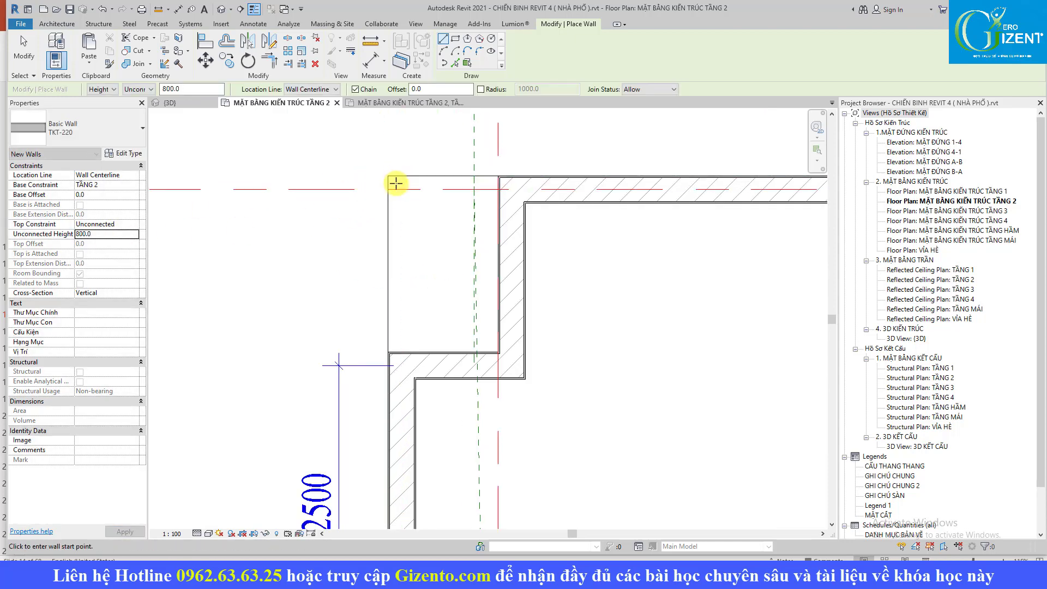
click(396, 188)
click(489, 188)
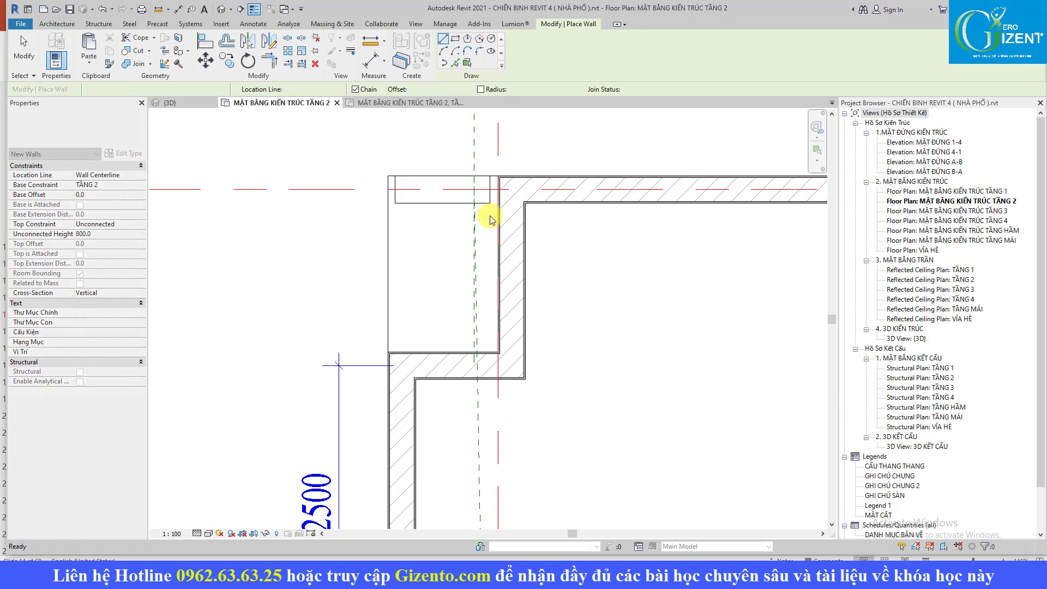
key(Escape)
key(Escape)
scroll(479, 224, up, 2)
click(490, 256)
drag(490, 257, 505, 252)
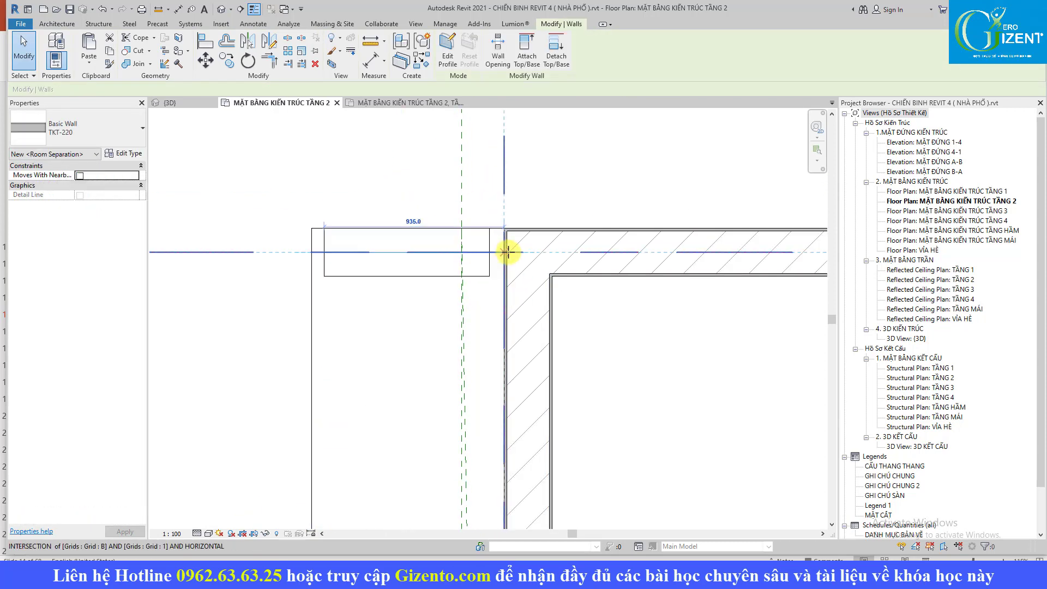
drag(325, 252, 315, 252)
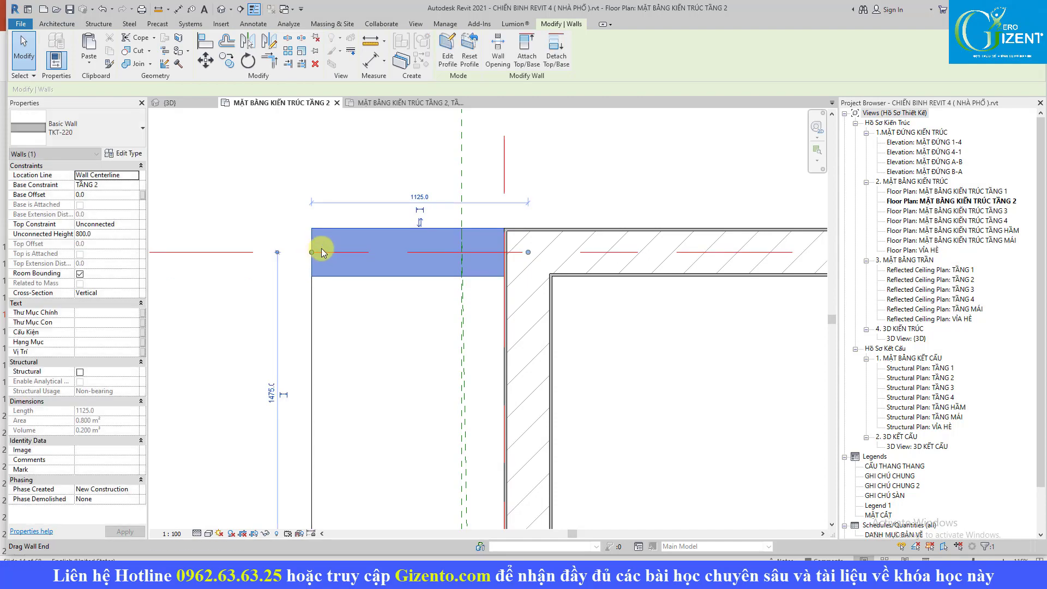
Orbit the {3D} view to inspect the new 800-high wall
key(3)
key(d)
middle_drag(374, 227, 556, 286)
scroll(557, 286, up, 5)
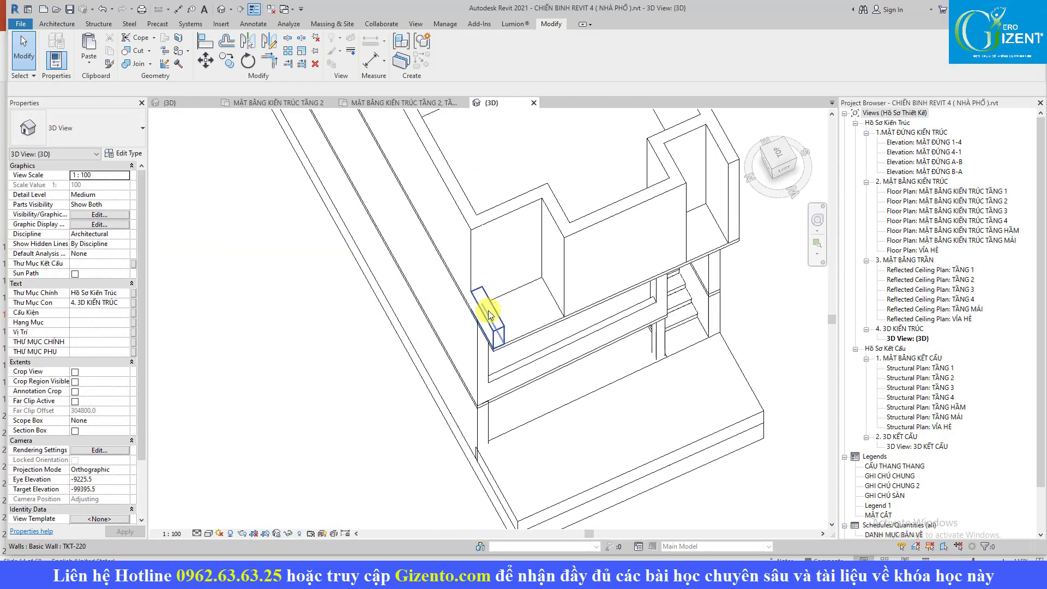
click(437, 286)
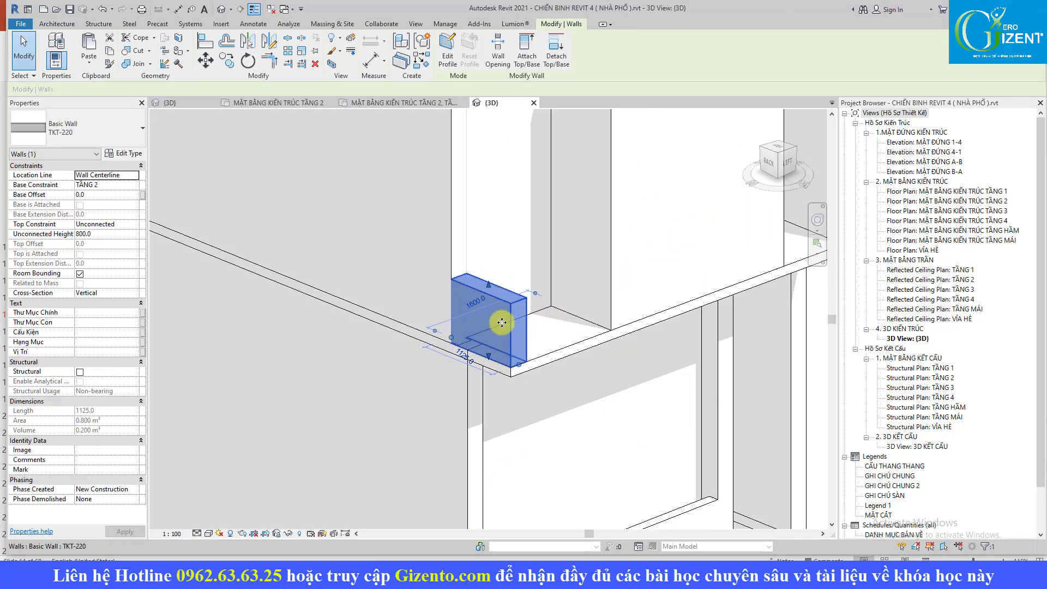
scroll(483, 321, down, 5)
scroll(427, 335, up, 4)
click(537, 320)
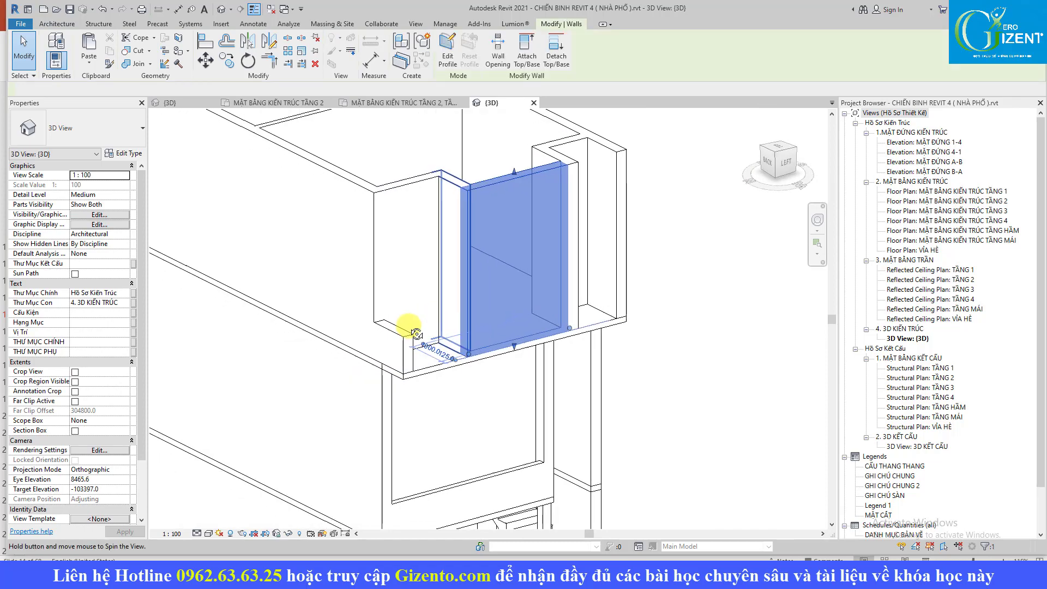
mouse_move(538, 320)
shift+middle_down()
mouse_move(492, 339)
mouse_move(557, 334)
shift+middle_up()
key(Escape)
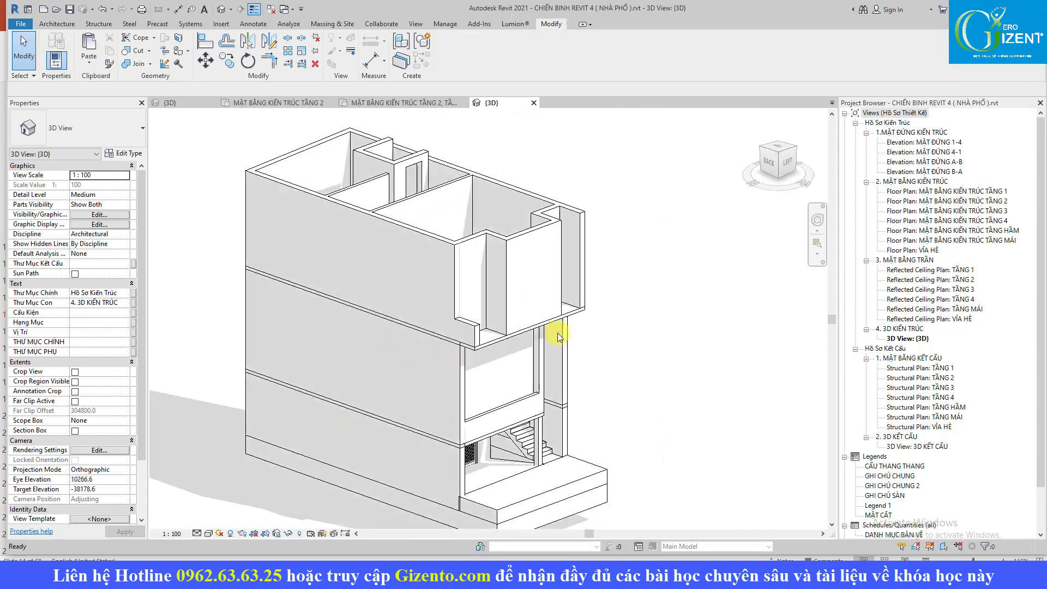
shift+middle_drag(430, 298, 424, 393)
shift+middle_drag(428, 311, 367, 393)
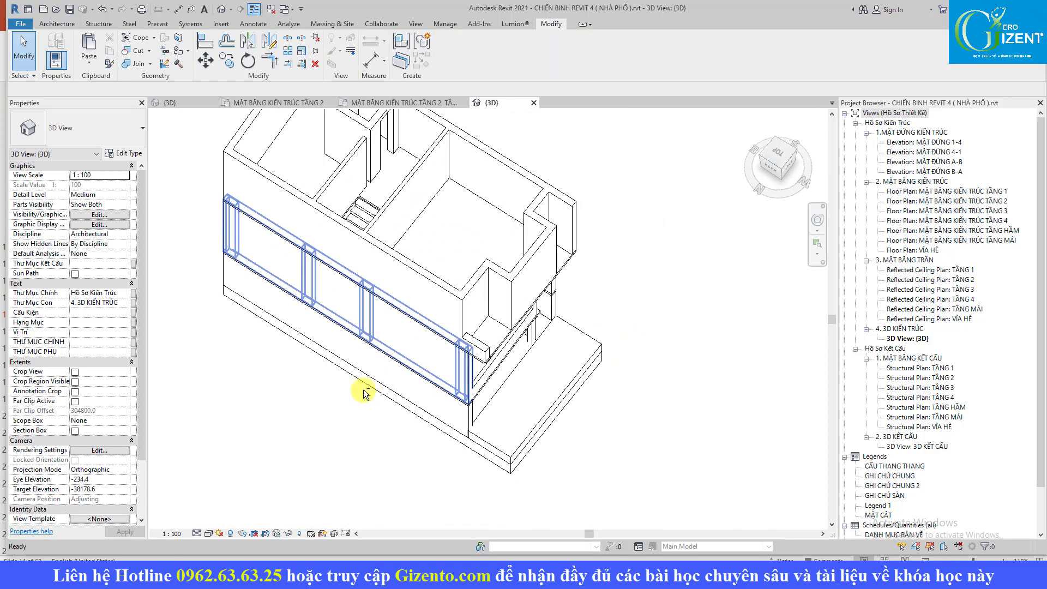
mouse_move(317, 365)
shift+middle_down()
mouse_move(397, 328)
mouse_move(382, 292)
mouse_move(402, 402)
shift+middle_up()
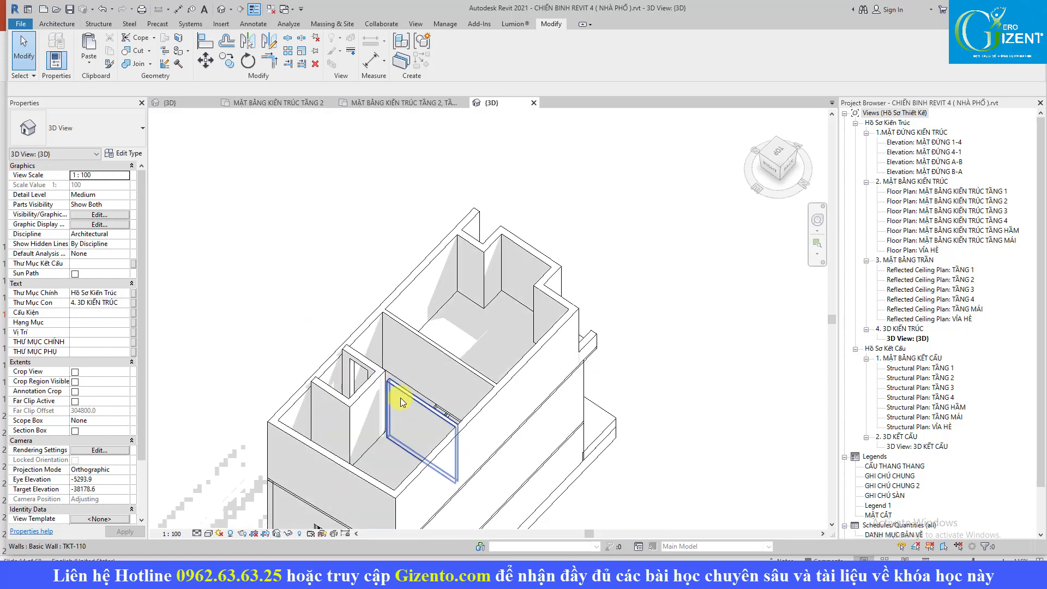
Compare with the reference floor 2–3 plan, then return to the floor 2 plan
click(386, 104)
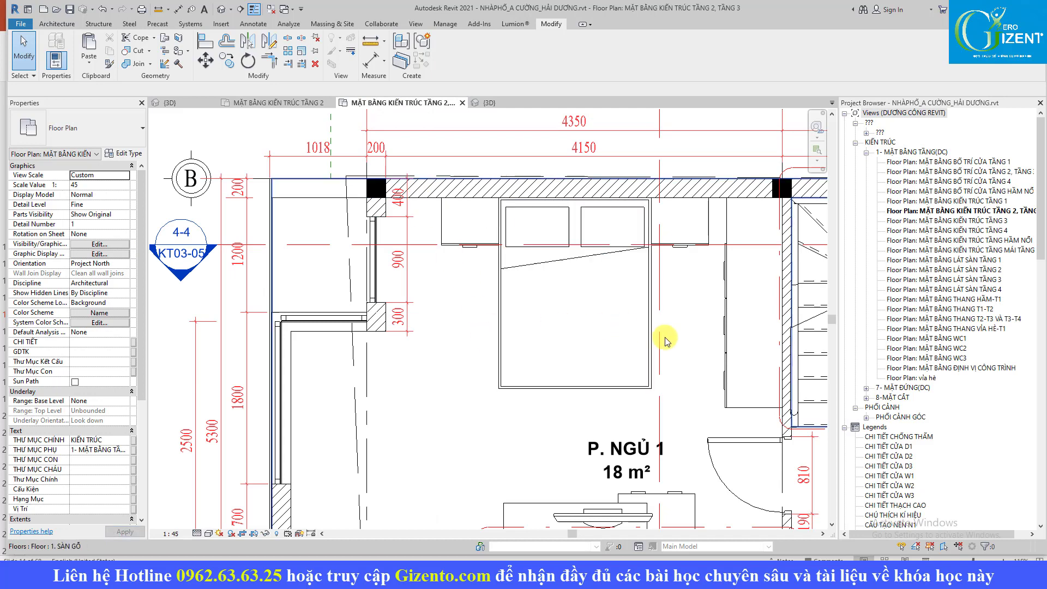
click(297, 103)
scroll(439, 292, up, 2)
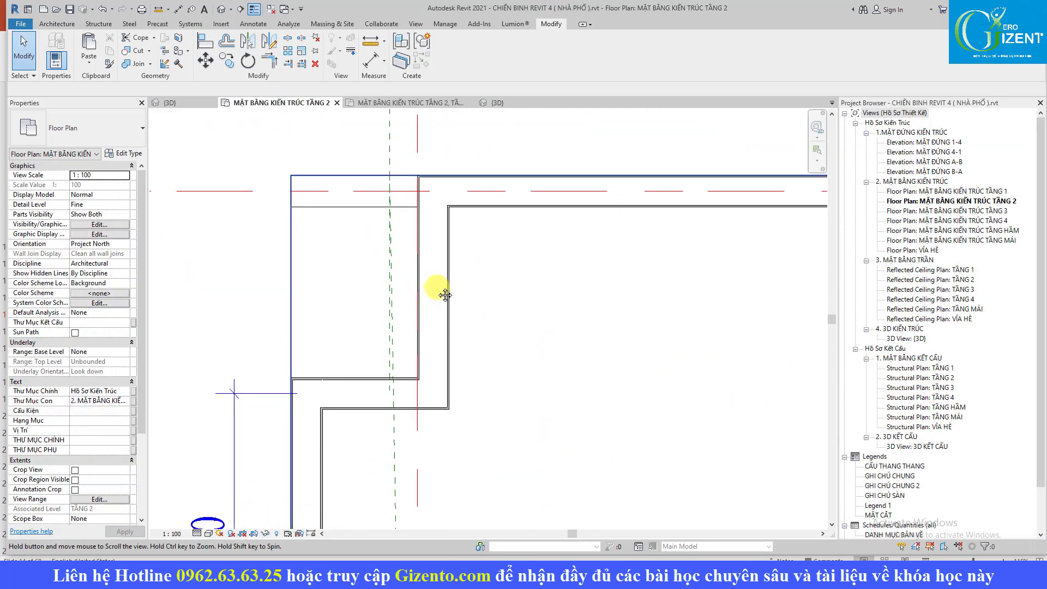
scroll(554, 311, up, 2)
scroll(576, 341, up, 2)
scroll(576, 341, down, 3)
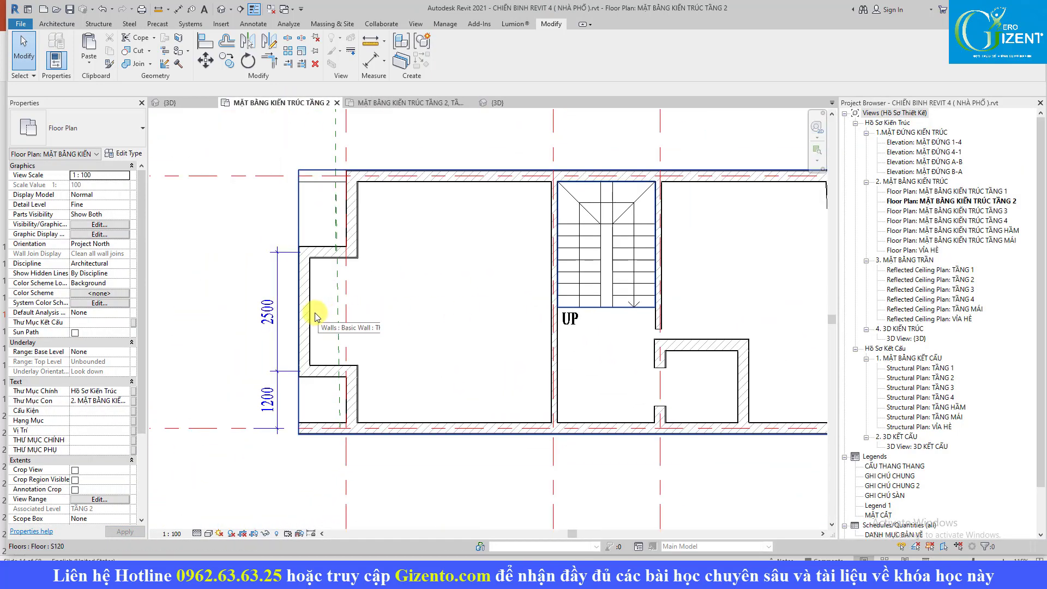
Select the recess walls, then start and cancel the Room Separation tool
click(310, 316)
click(335, 371)
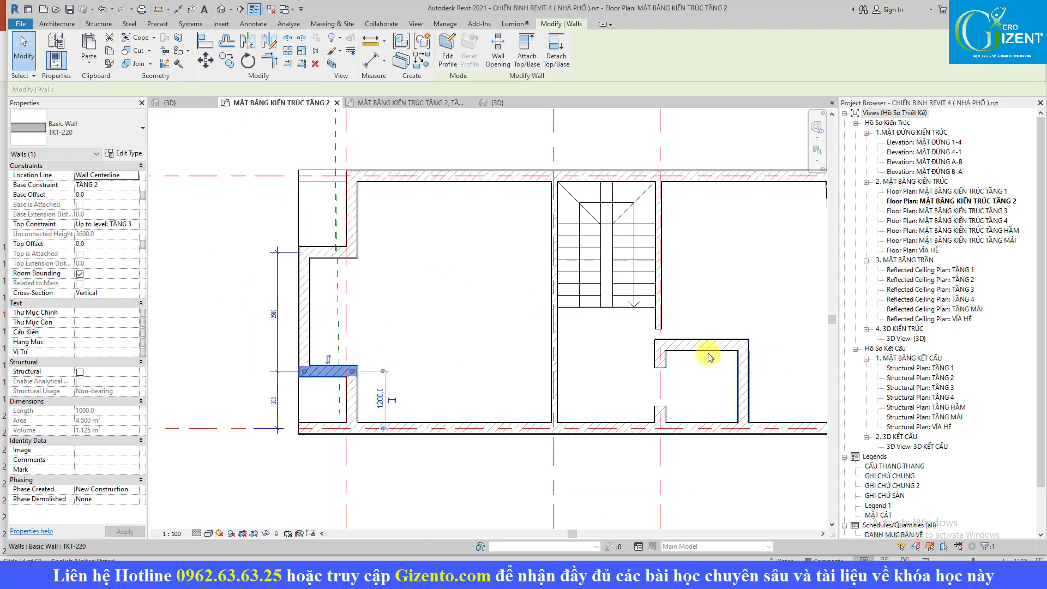
scroll(679, 327, up, 3)
scroll(656, 328, up, 2)
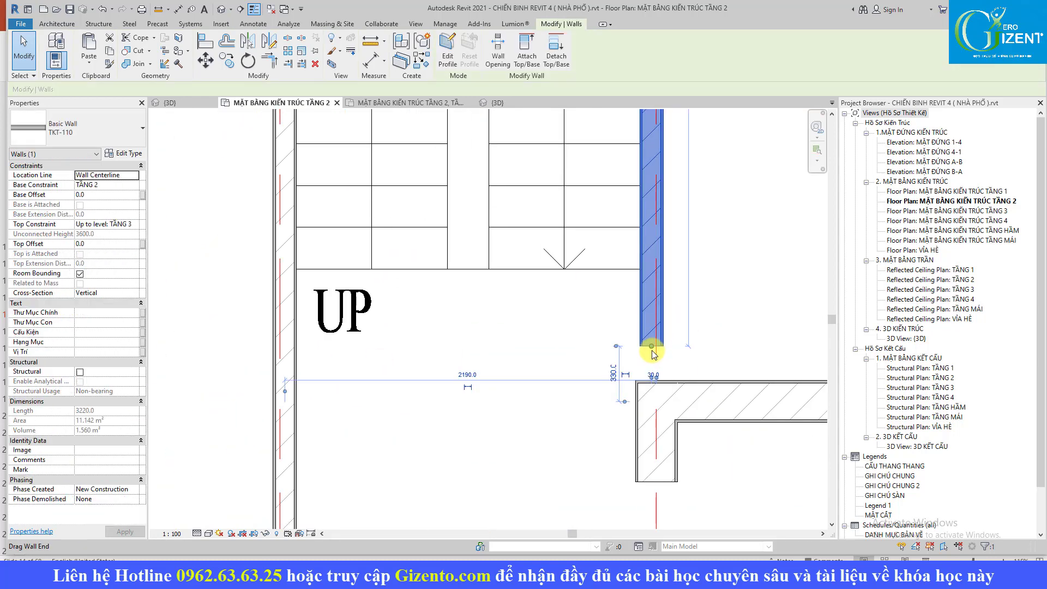
key(r)
key(s)
key(Escape)
key(Escape)
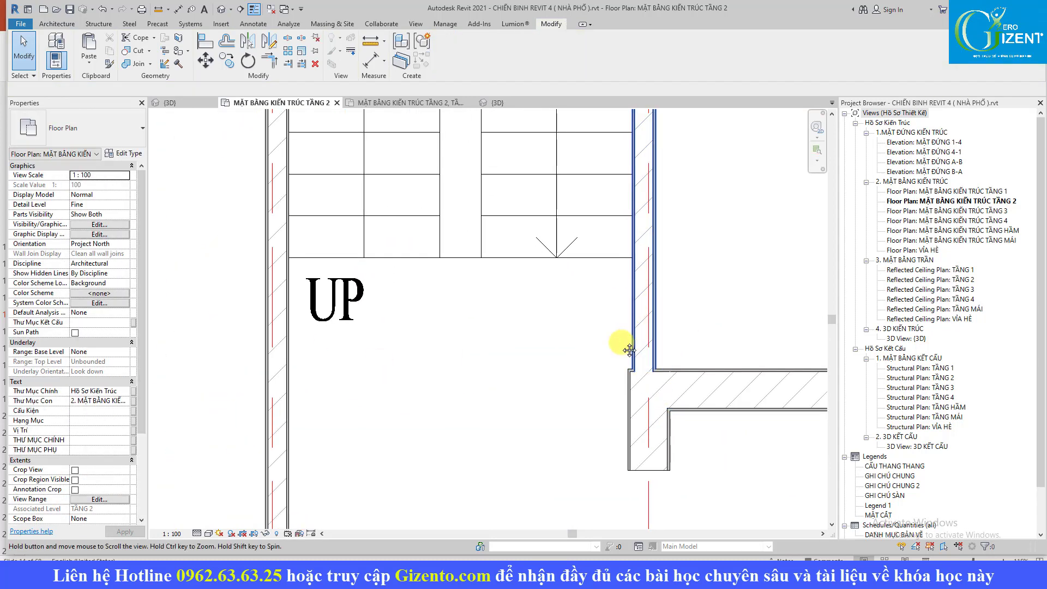
Inspect the wall beside the stair, selecting and then deselecting it
middle_drag(643, 314, 585, 360)
click(585, 360)
scroll(591, 424, down, 1)
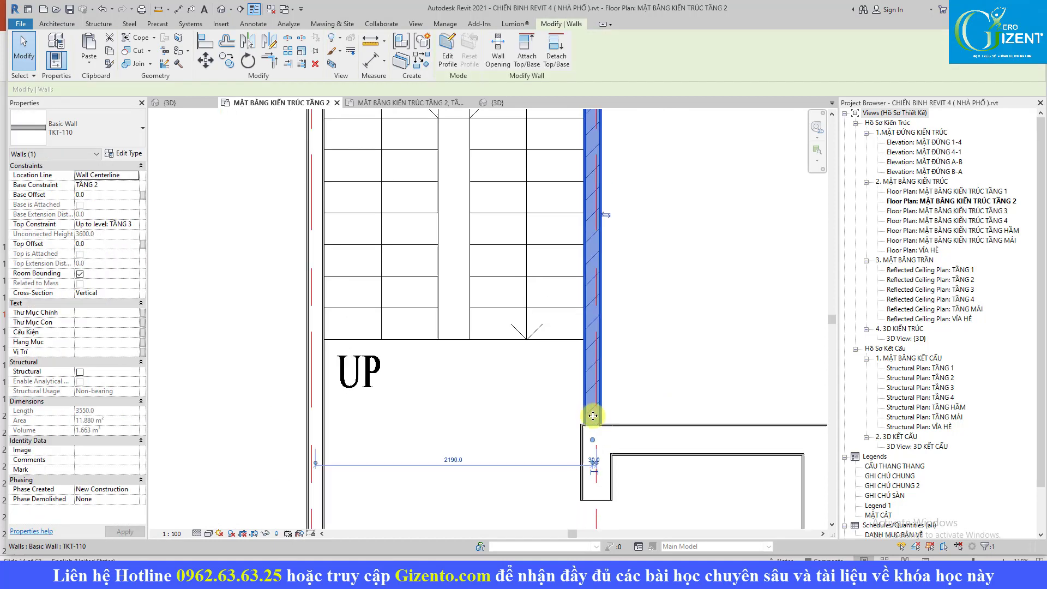
scroll(594, 433, down, 2)
click(587, 472)
scroll(588, 475, up, 1)
scroll(591, 351, up, 1)
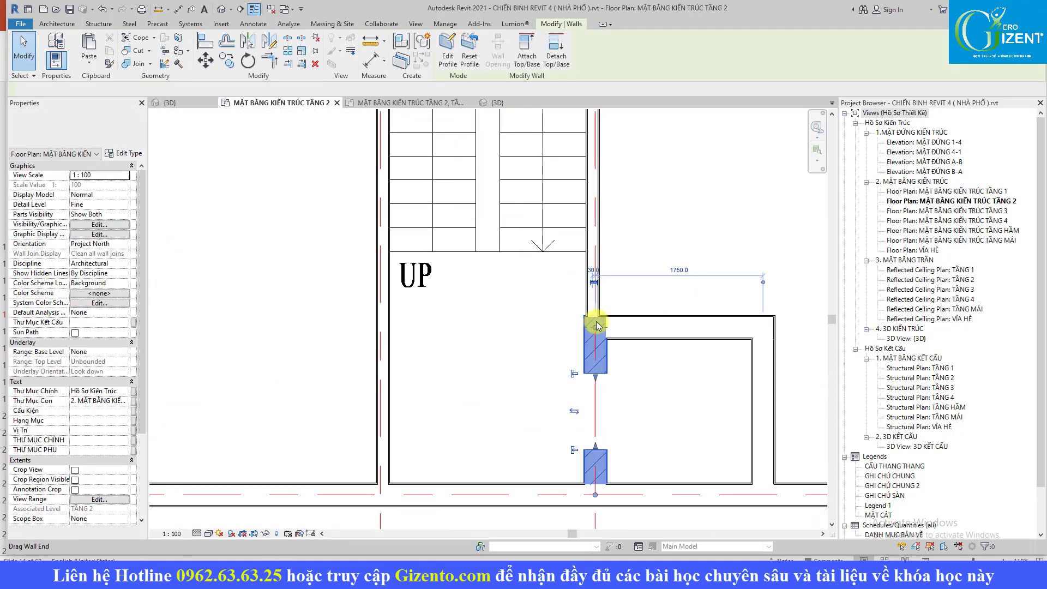
scroll(597, 302, up, 1)
middle_drag(596, 301, 568, 498)
key(Escape)
Select the walls along the stair's side and view the whole stair
middle_drag(568, 323, 549, 387)
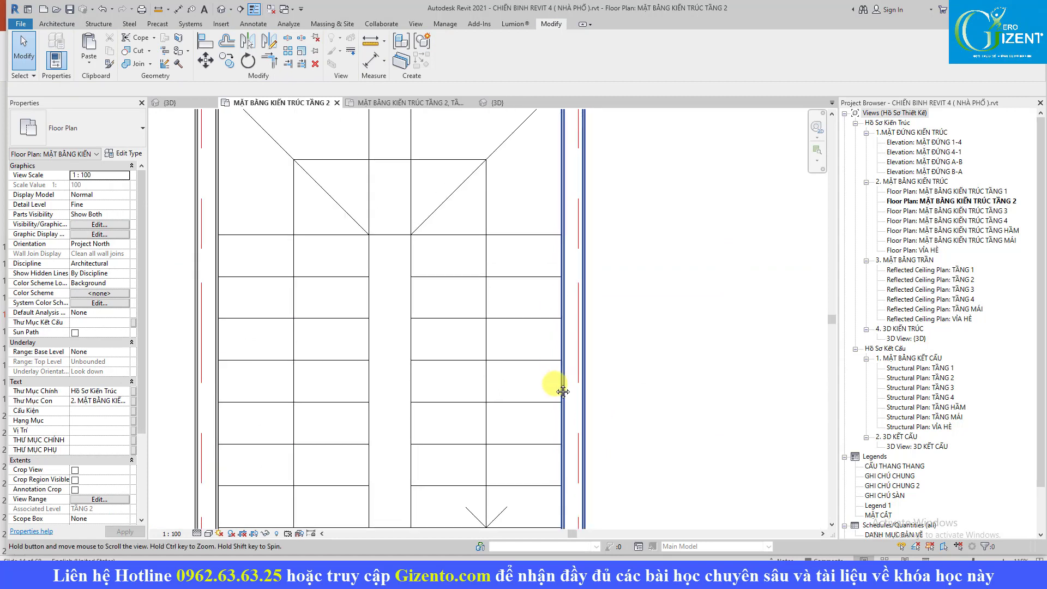
middle_drag(579, 240, 574, 411)
click(568, 306)
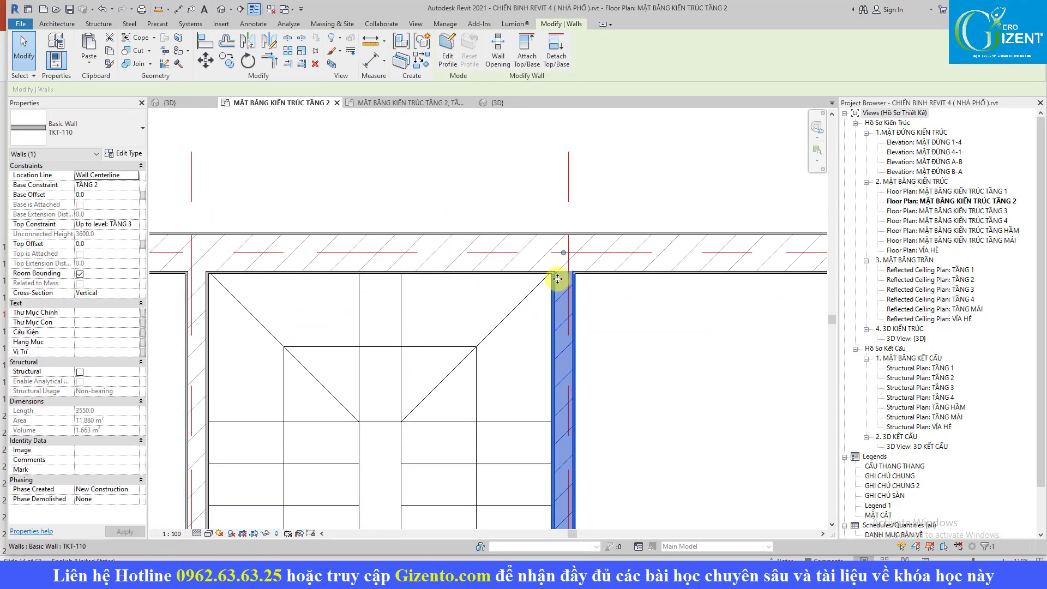
click(517, 308)
middle_drag(540, 349, 536, 253)
scroll(537, 278, down, 2)
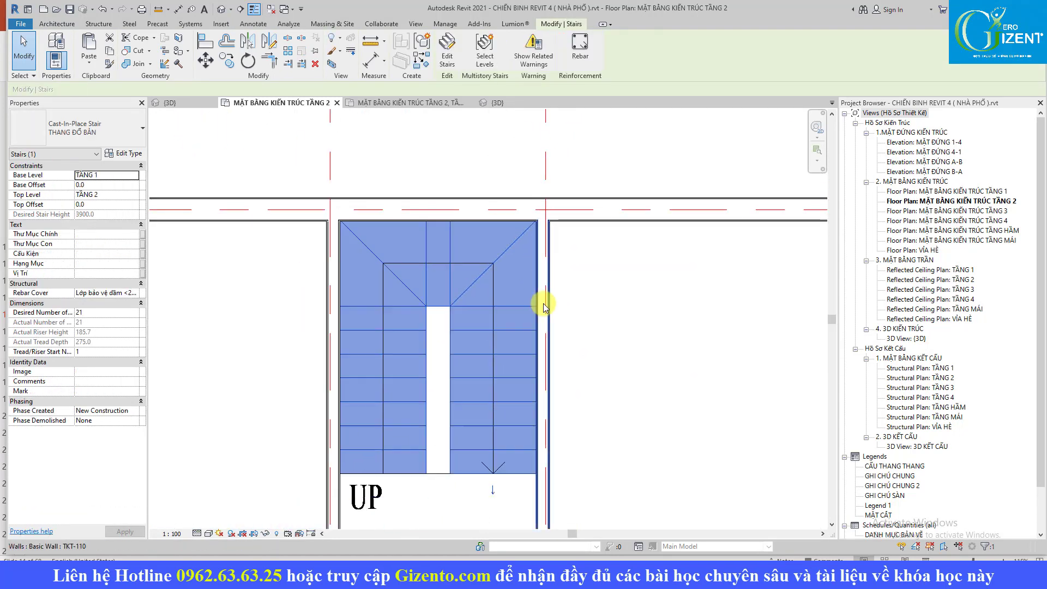
key(Escape)
Shorten the stair-side TKT-110 wall from 3550 to 3360, ending at the horizontal wall
middle_drag(463, 432, 478, 336)
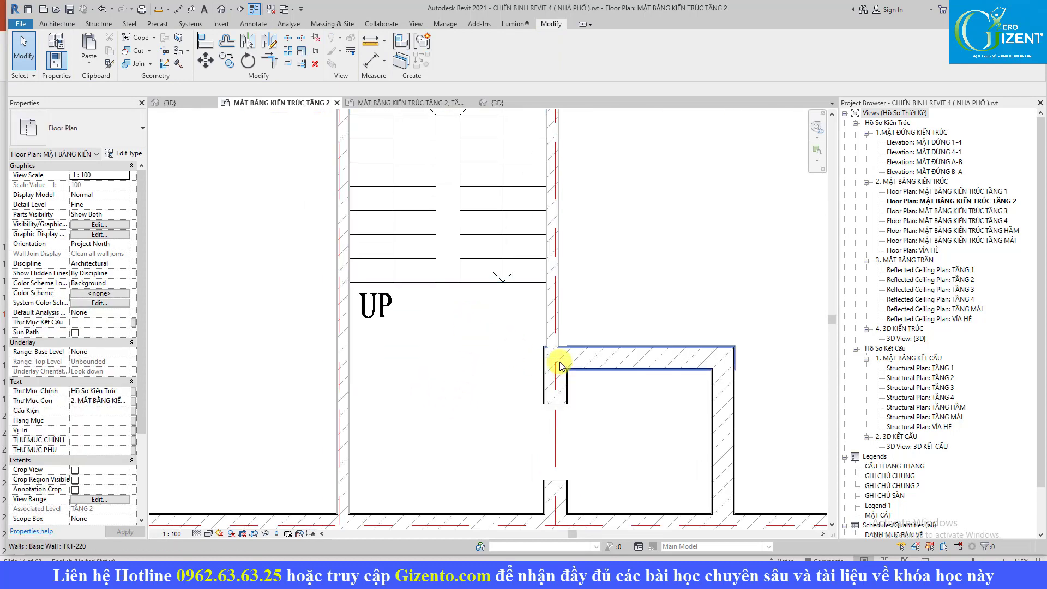
middle_drag(548, 364, 545, 302)
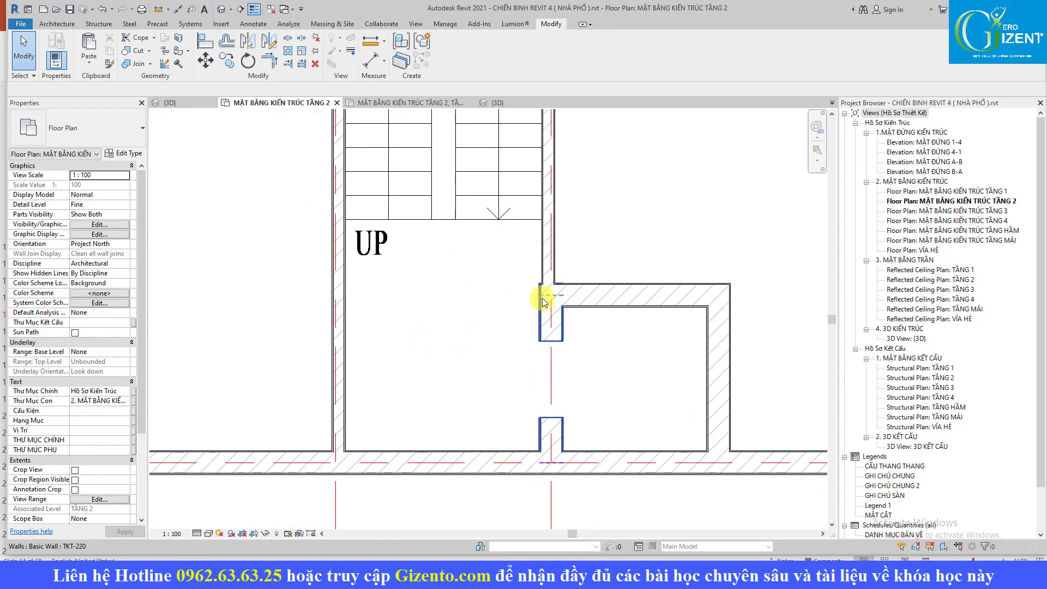
scroll(544, 302, up, 2)
click(546, 300)
scroll(548, 299, up, 2)
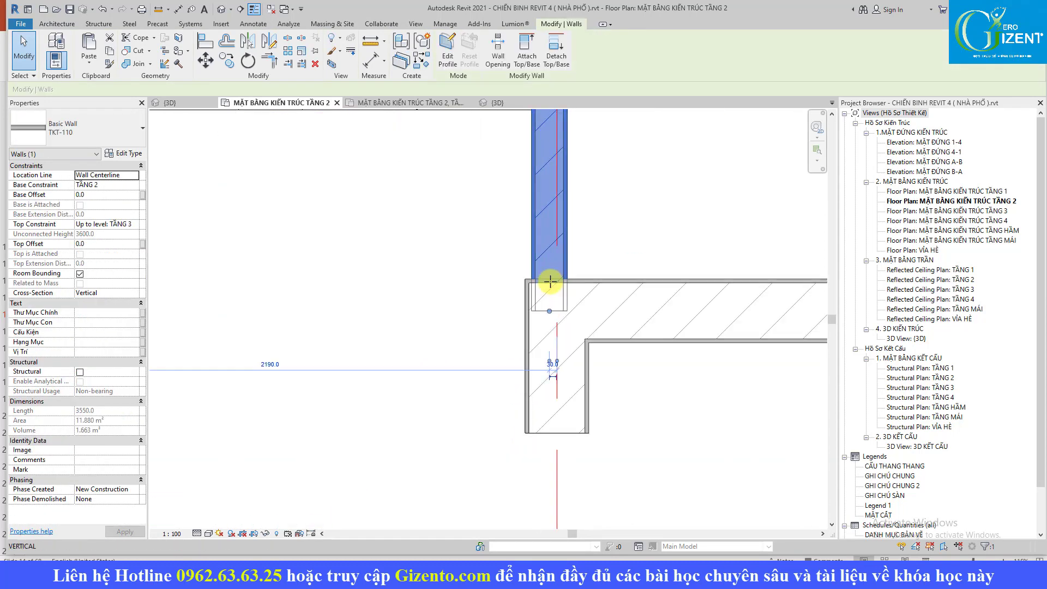
drag(551, 282, 547, 260)
middle_drag(552, 264, 541, 343)
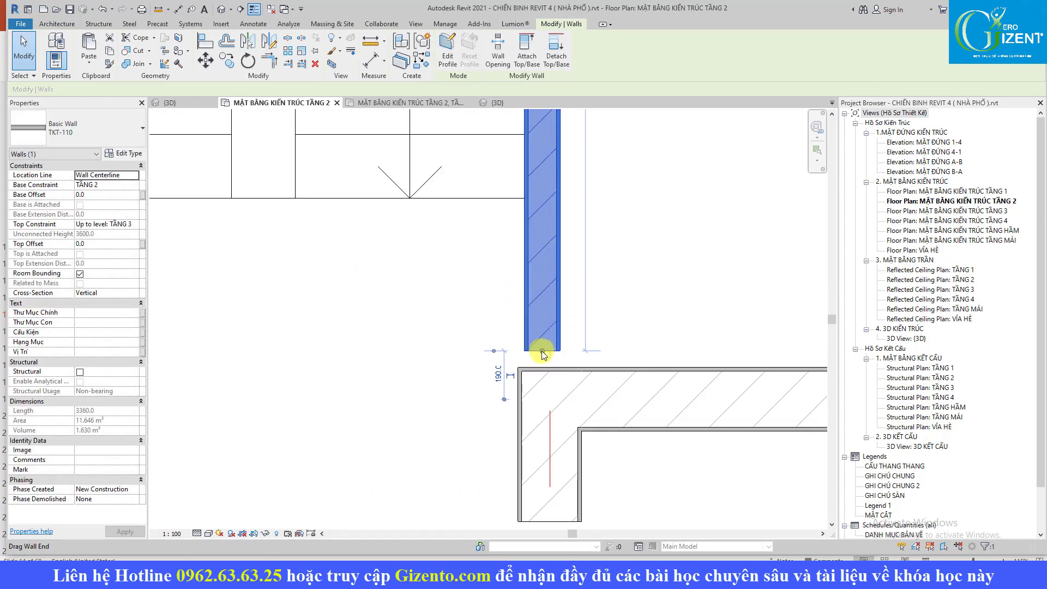
drag(542, 354, 542, 365)
scroll(542, 349, down, 3)
key(Escape)
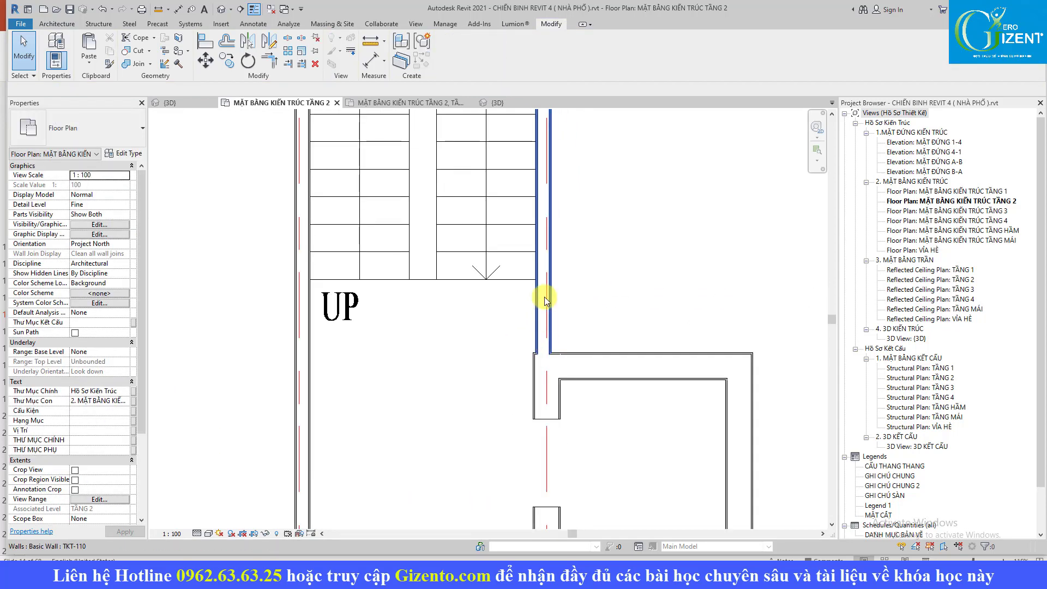
Pan the plan to the grid lines above the stair
middle_drag(542, 295, 547, 439)
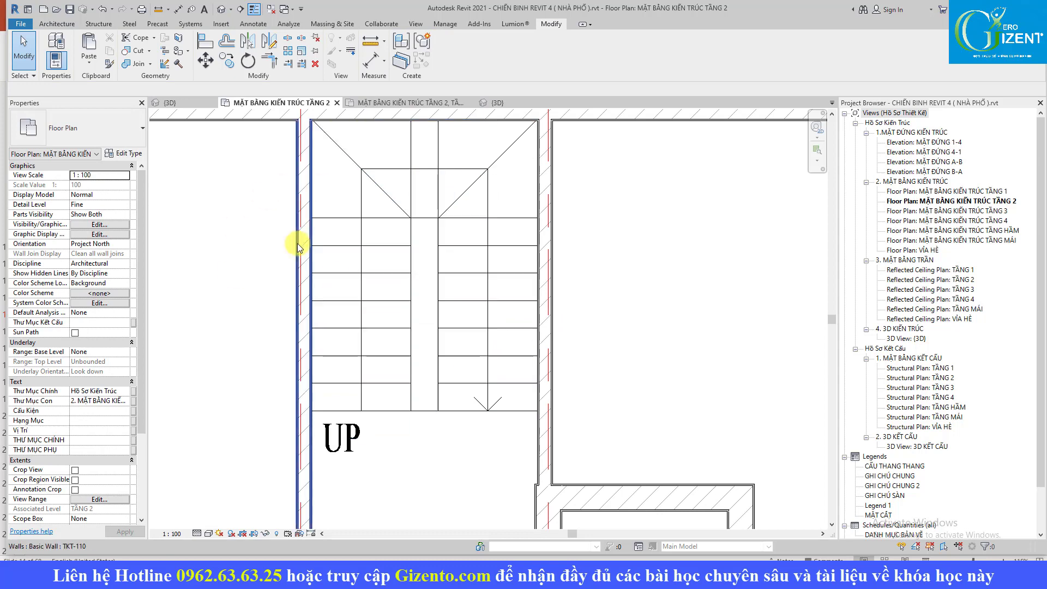
middle_drag(297, 243, 369, 299)
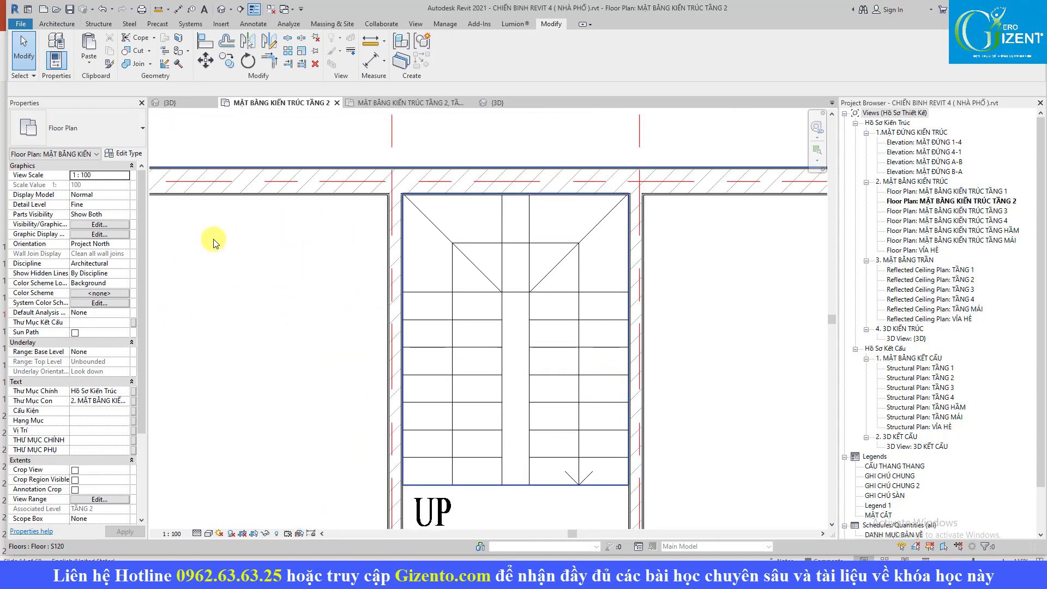
middle_drag(449, 260, 441, 334)
key(d)
key(i)
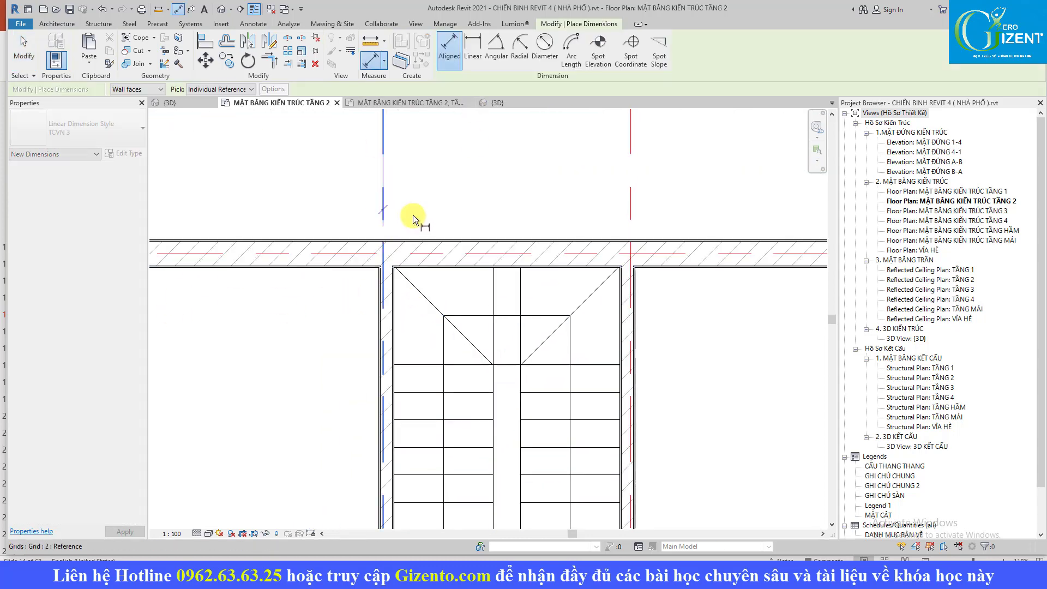
click(630, 207)
click(569, 197)
key(Escape)
key(Escape)
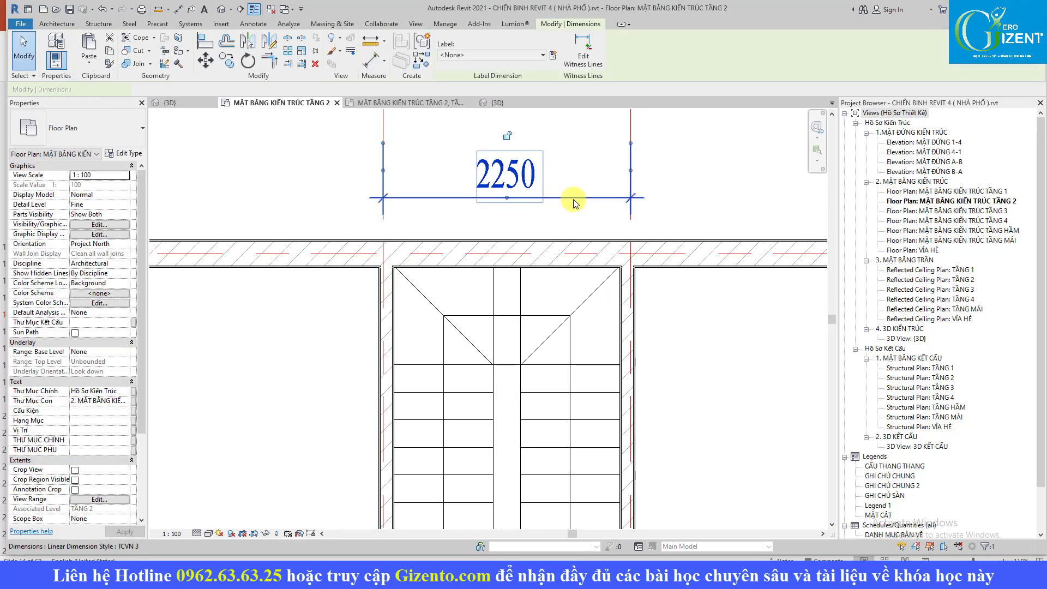
key(Delete)
scroll(571, 203, down, 2)
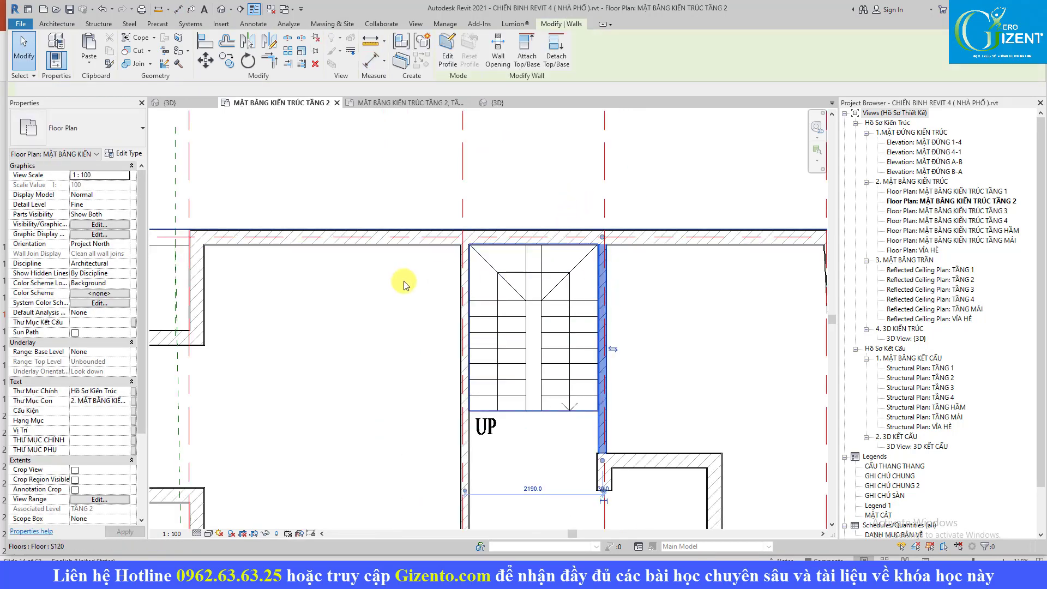
middle_drag(445, 301, 481, 305)
scroll(246, 182, down, 1)
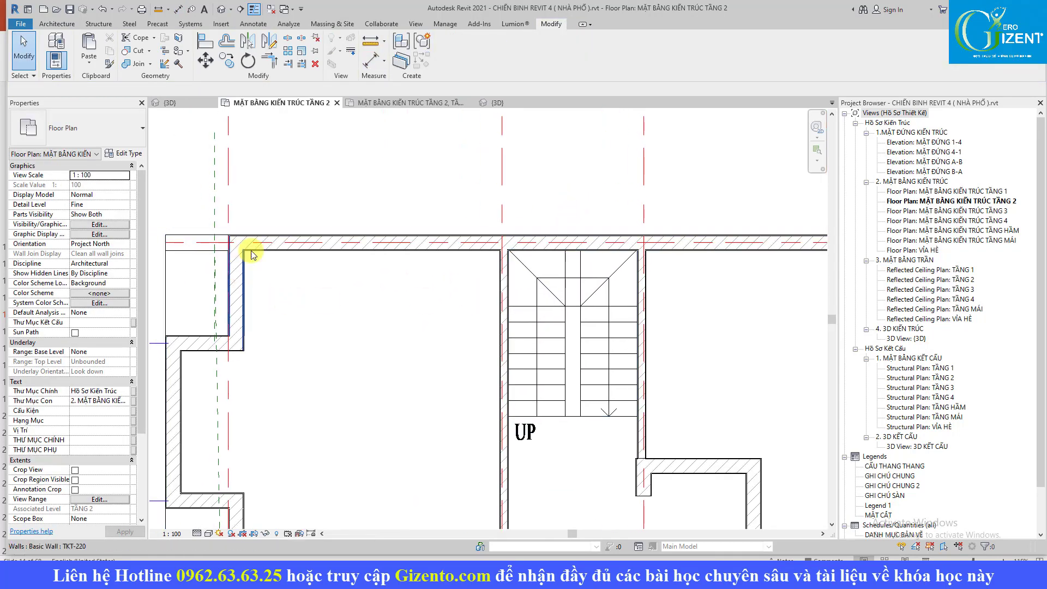
middle_drag(497, 264, 284, 222)
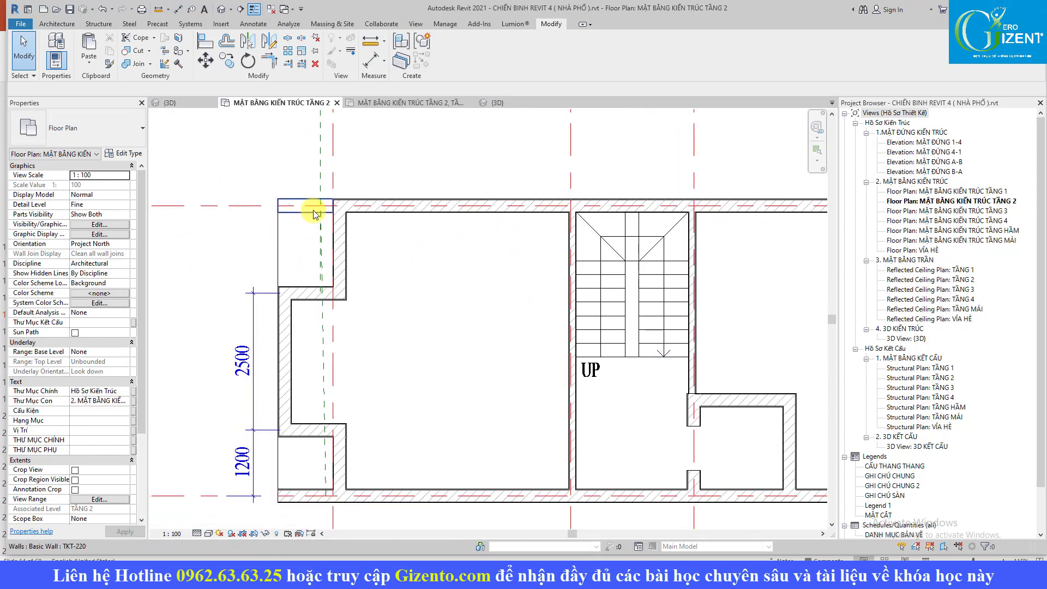
click(691, 385)
scroll(687, 388, up, 2)
scroll(687, 388, up, 2)
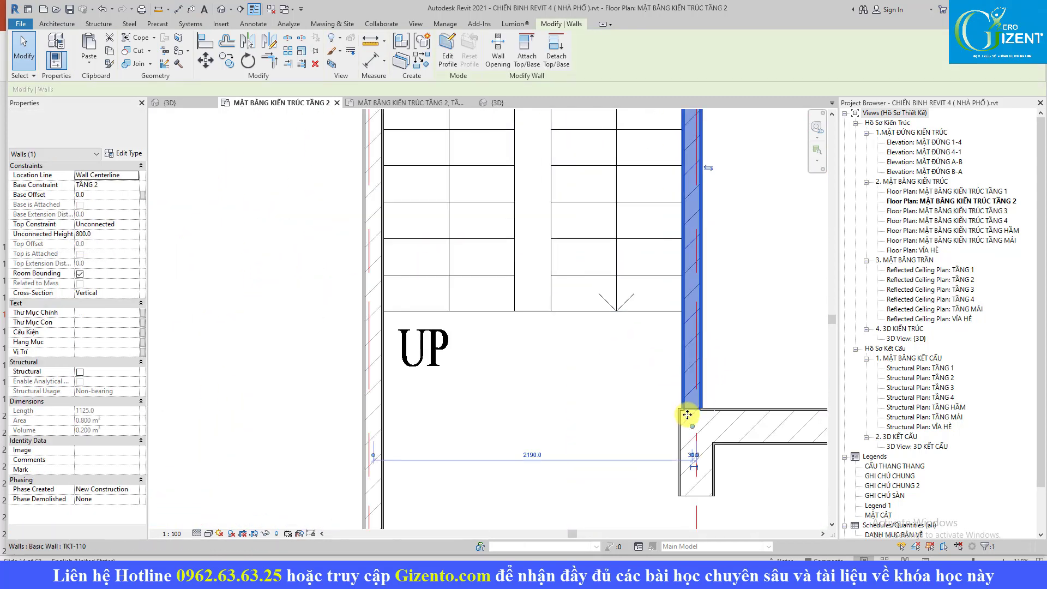
scroll(686, 403, up, 2)
scroll(686, 409, down, 2)
click(669, 418)
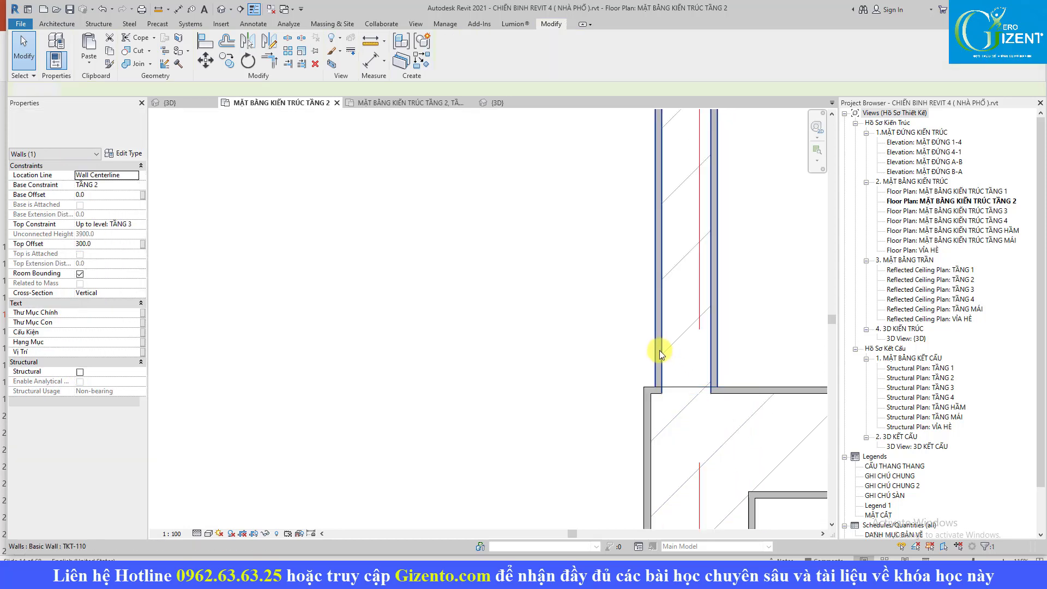
scroll(659, 350, down, 2)
scroll(470, 304, down, 2)
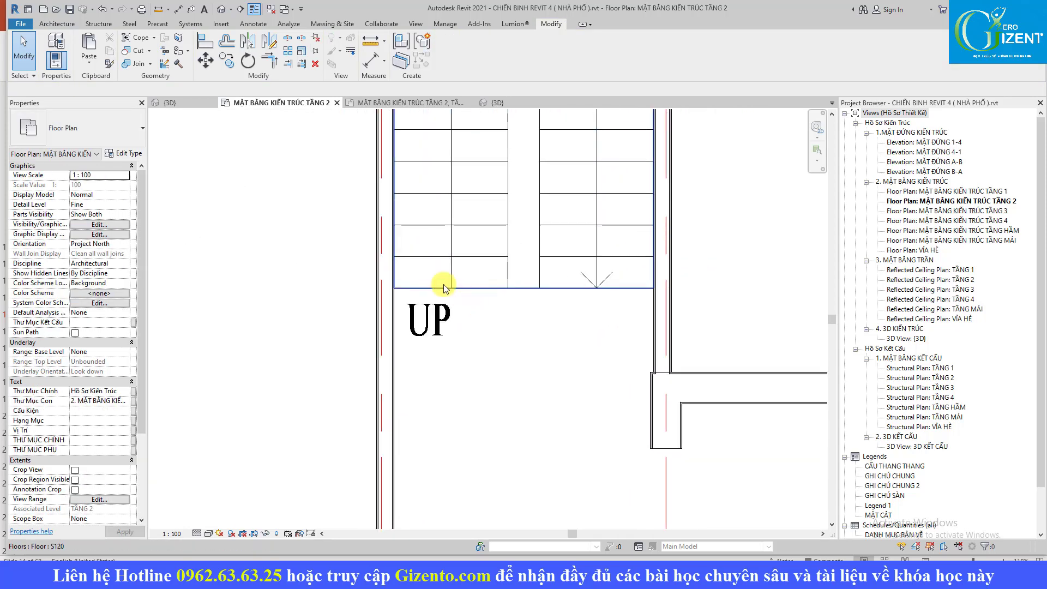
scroll(437, 286, down, 2)
scroll(502, 311, down, 2)
scroll(428, 297, down, 2)
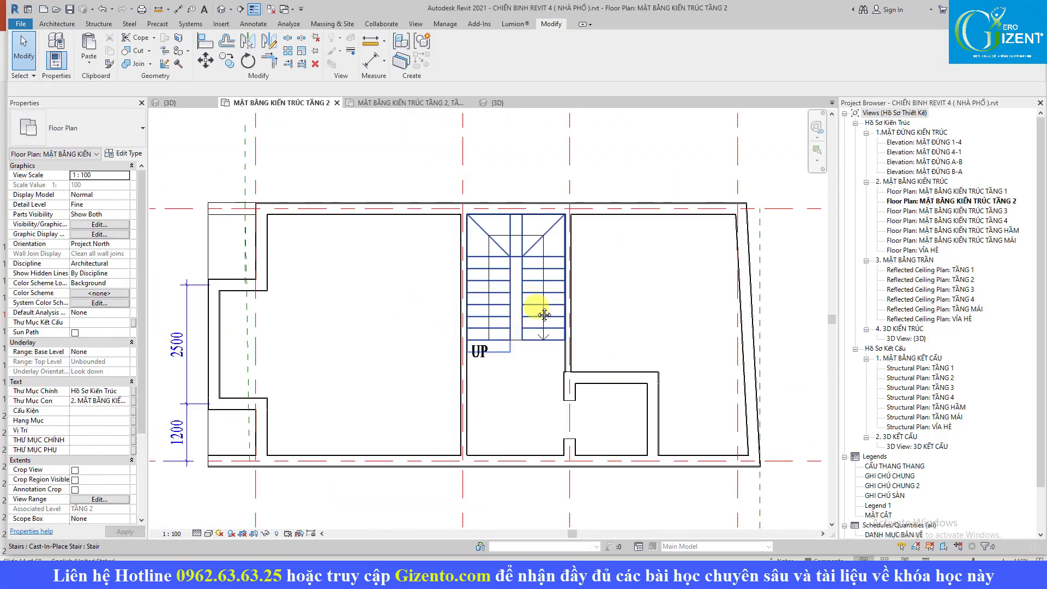
middle_drag(348, 306, 361, 314)
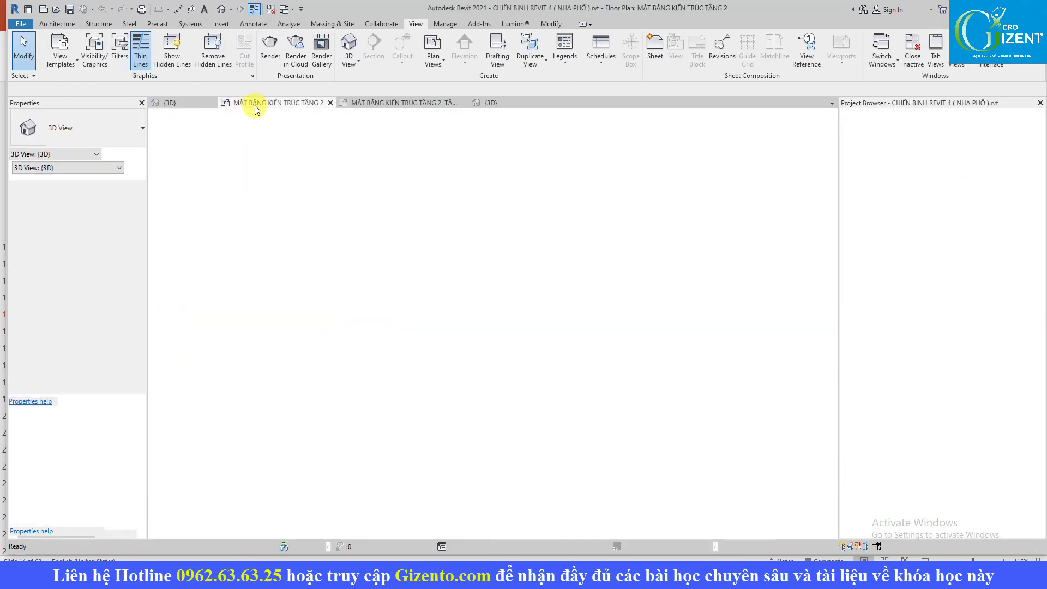
Place a GIUONG A Letto Cassandra double bed in the right-hand bedroom
click(56, 24)
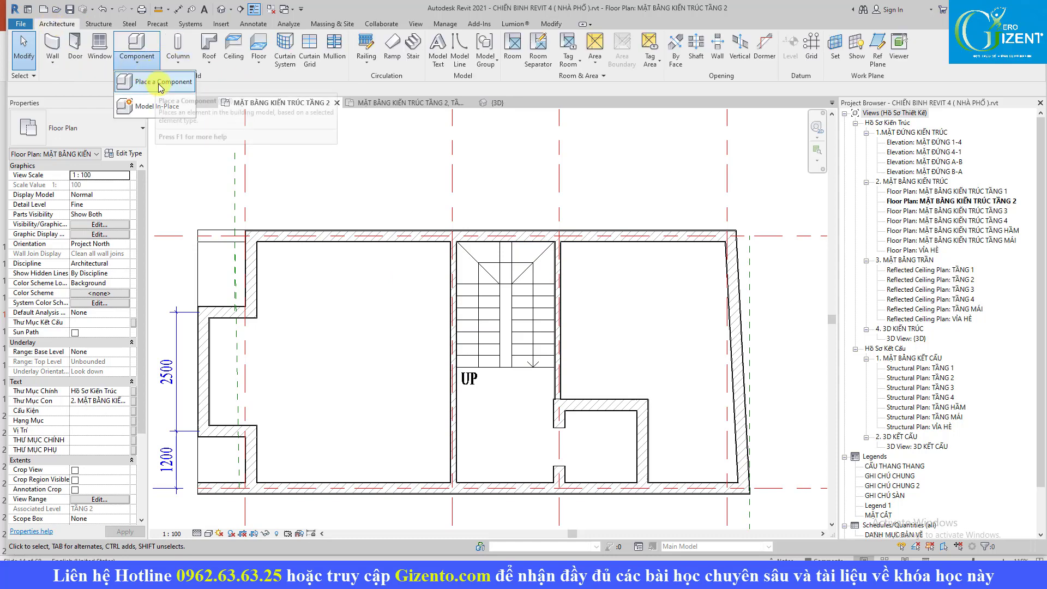
click(161, 86)
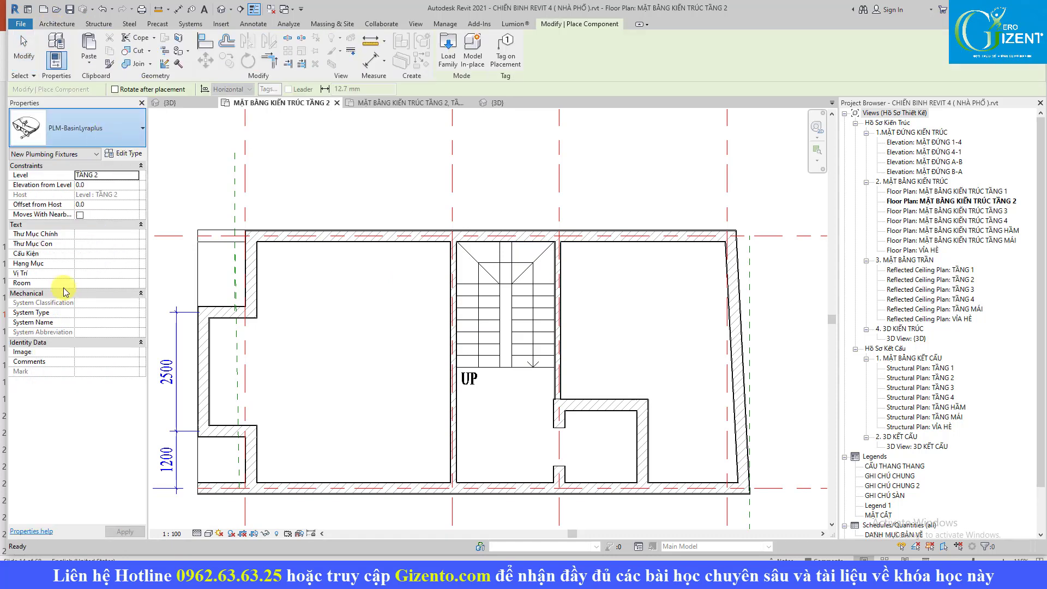
scroll(54, 256, up, 5)
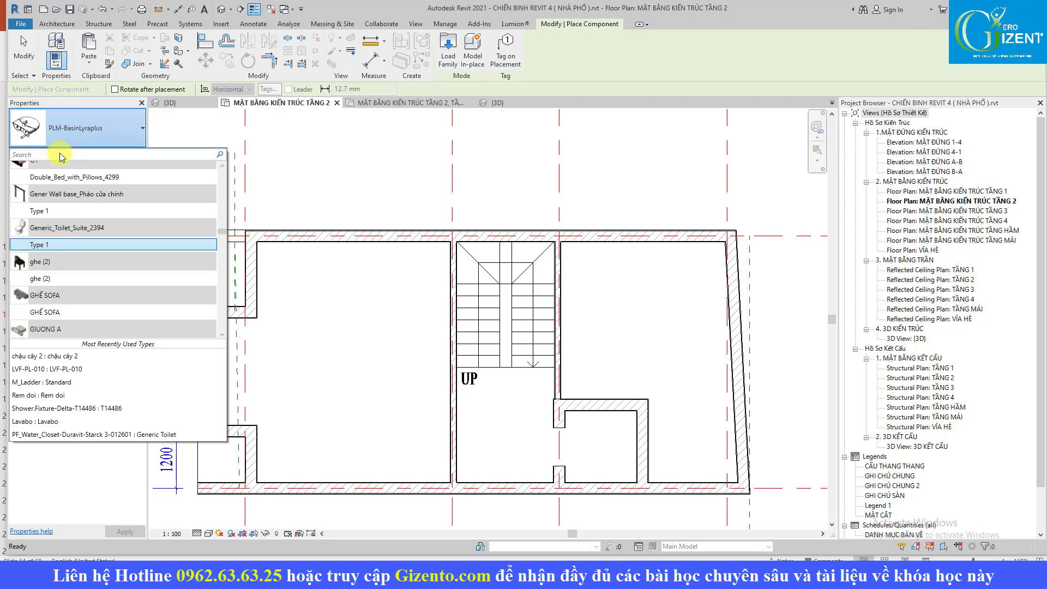
text(GIUON)
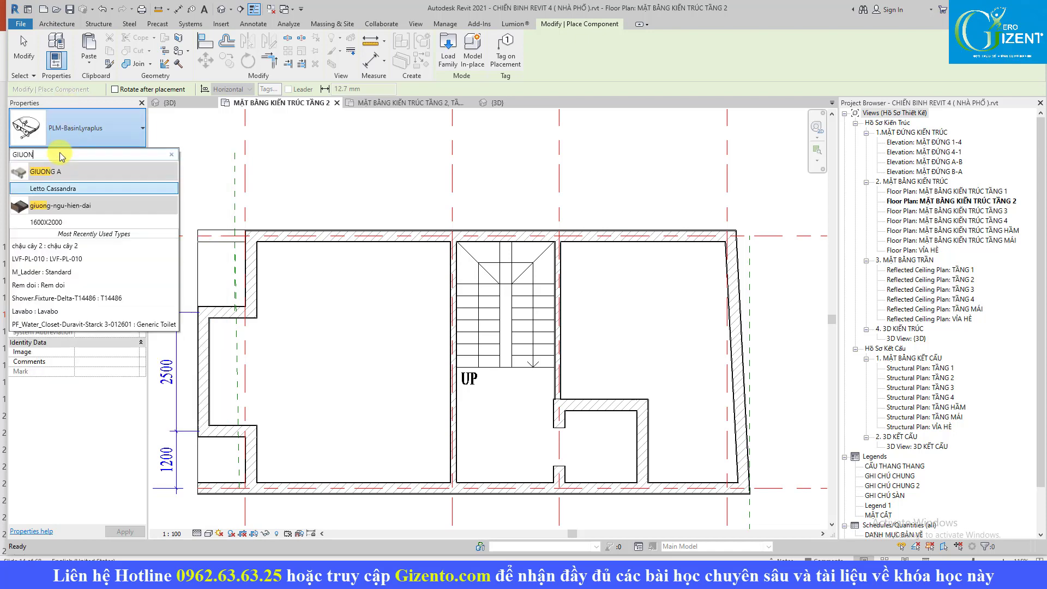
click(40, 188)
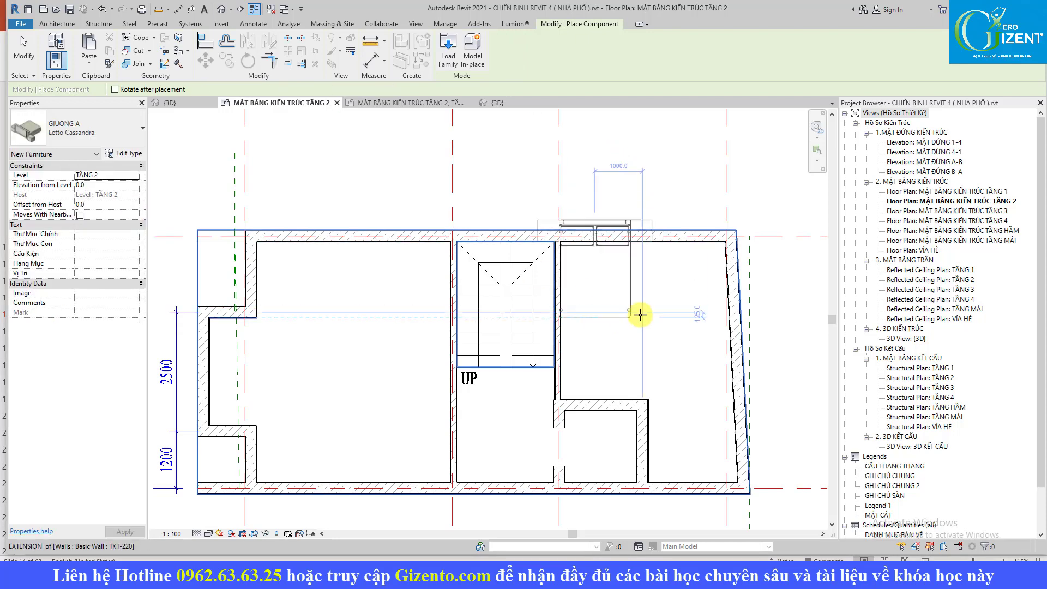
click(644, 339)
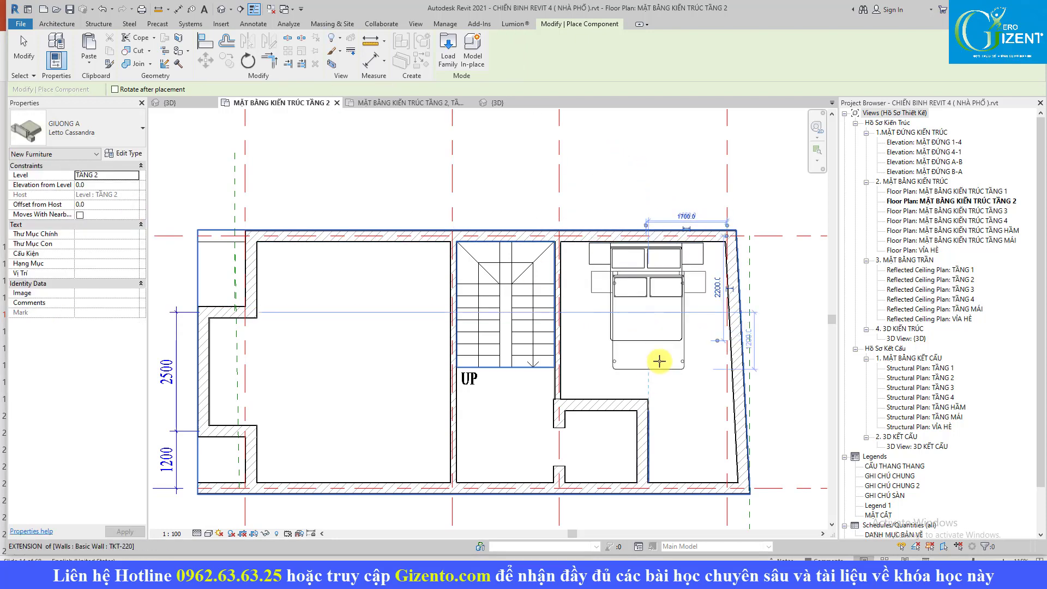
key(Escape)
key(Escape)
Inspect the placed bed in 3D from top-down and oblique angles
click(652, 336)
key(ctrl+Tab)
mouse_move(594, 320)
shift+middle_down()
mouse_move(596, 379)
mouse_move(525, 386)
mouse_move(379, 493)
mouse_move(666, 456)
mouse_move(649, 324)
mouse_move(479, 303)
mouse_move(666, 444)
shift+middle_up()
click(429, 374)
scroll(644, 402, up, 5)
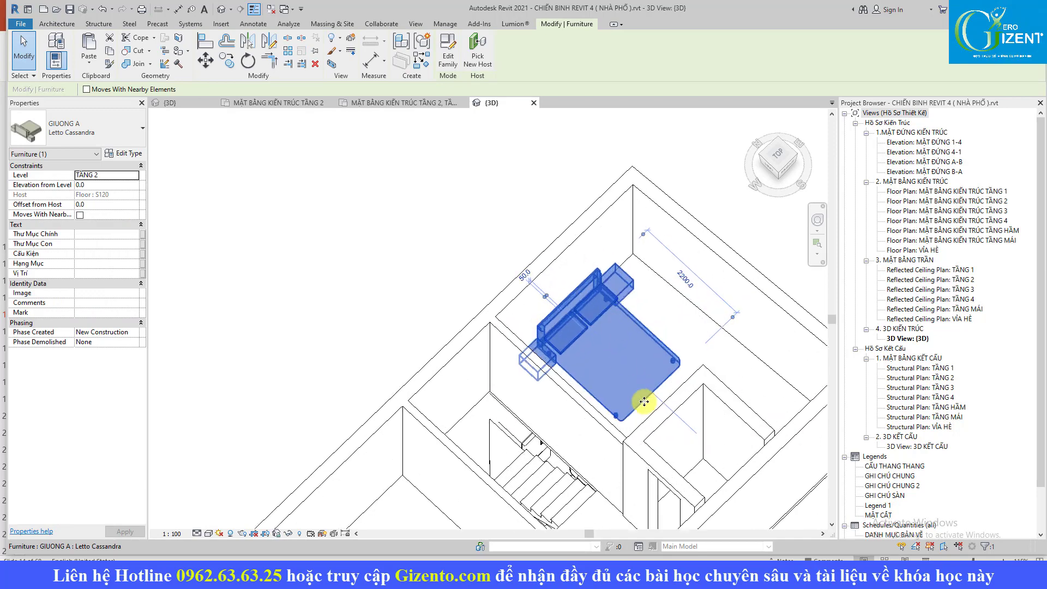
mouse_move(644, 401)
shift+middle_down()
mouse_move(455, 307)
mouse_move(591, 302)
shift+middle_up()
key(Escape)
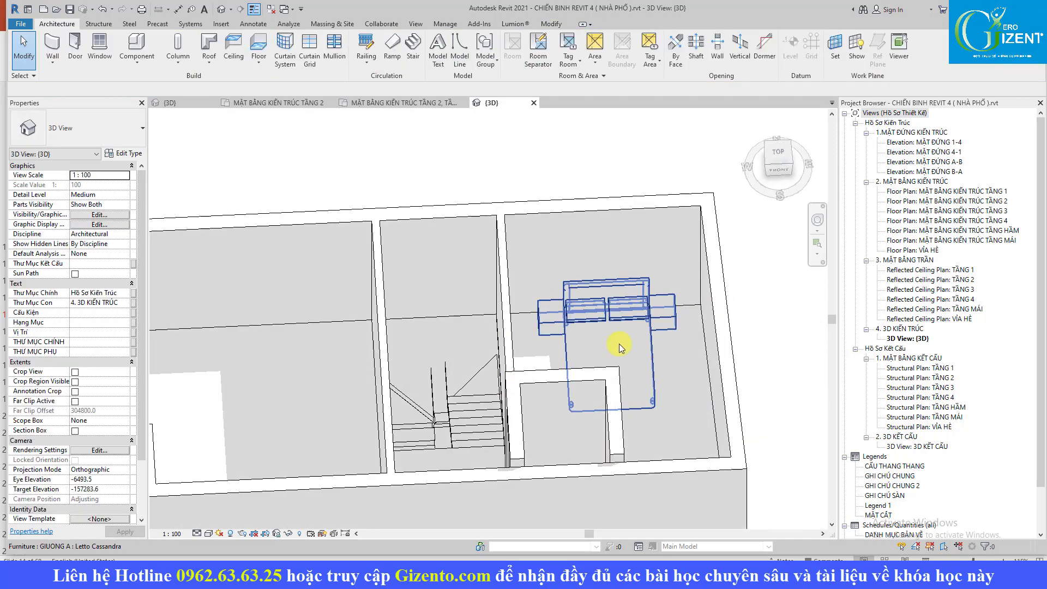
click(619, 346)
mouse_move(619, 346)
shift+middle_down()
mouse_move(533, 397)
mouse_move(553, 390)
shift+middle_up()
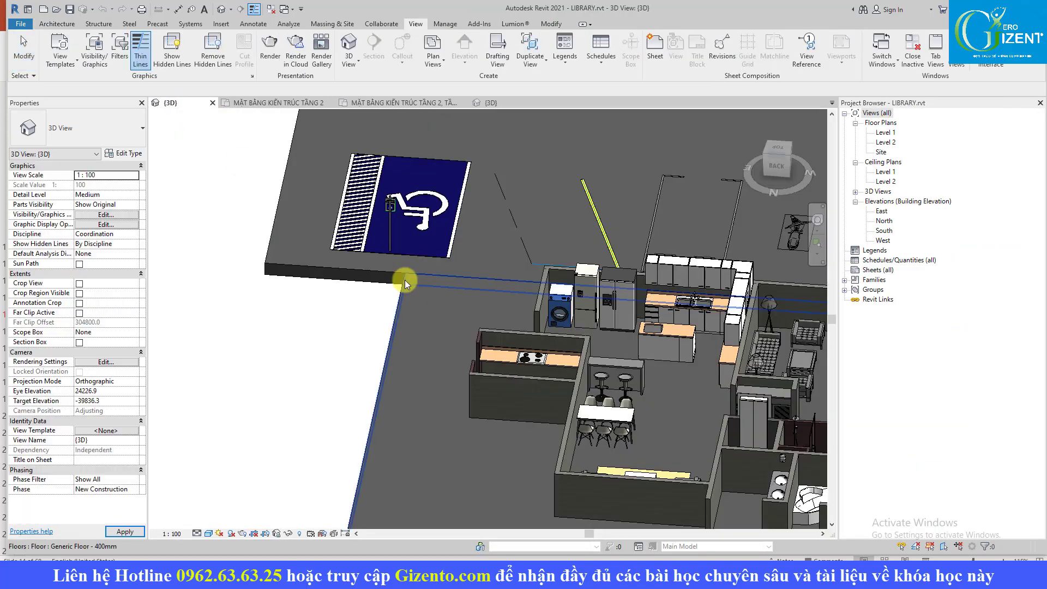
Rotate and zoom the LIBRARY 3D model into the bedroom and select its bed
scroll(404, 279, down, 3)
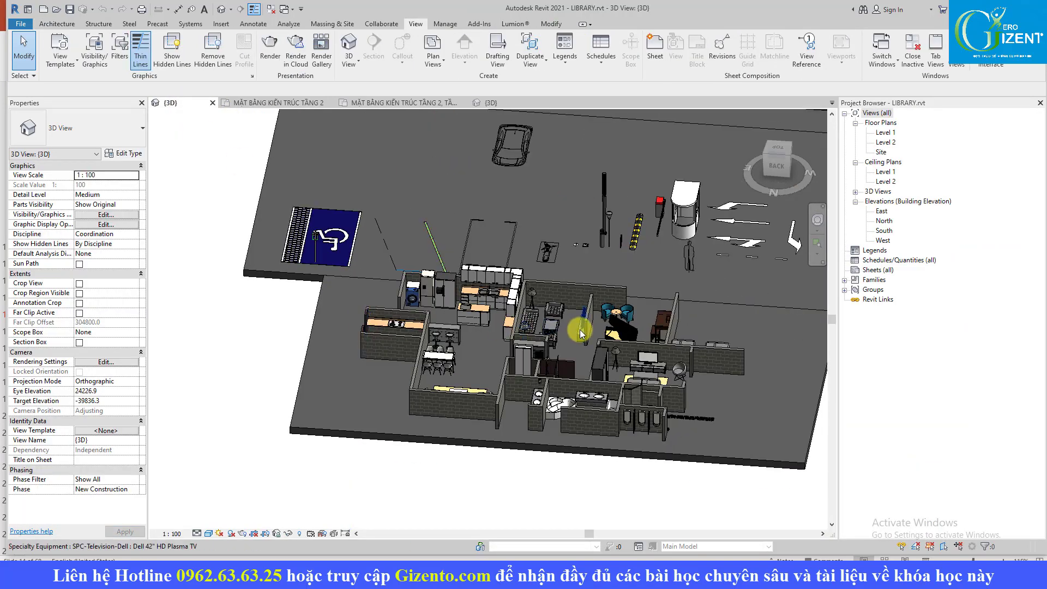
shift+middle_drag(373, 331, 503, 440)
scroll(503, 440, up, 3)
scroll(503, 439, up, 3)
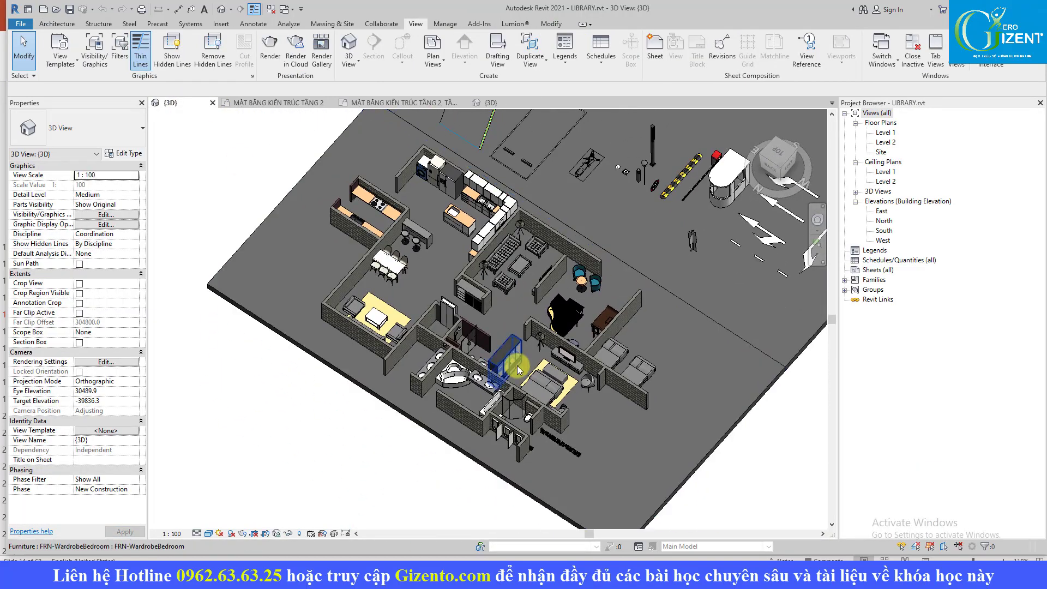
scroll(517, 365, up, 2)
scroll(544, 381, up, 2)
click(507, 508)
mouse_move(507, 508)
shift+middle_down()
mouse_move(408, 439)
mouse_move(554, 374)
shift+middle_up()
Add the nightstand, desk, chair and wardrobe to the bed selection
ctrl+click(404, 423)
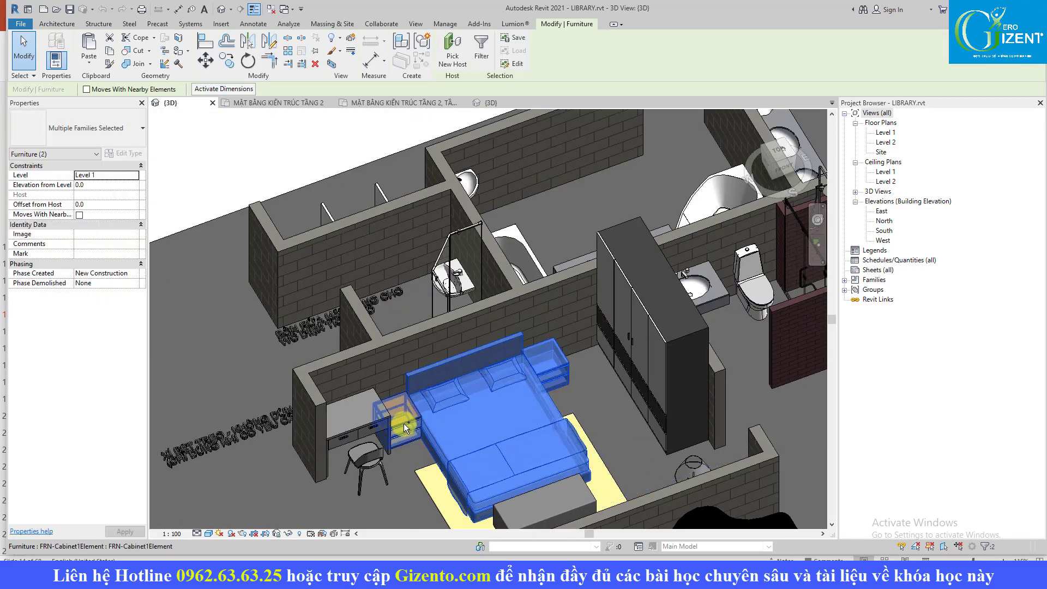
ctrl+click(368, 421)
ctrl+click(364, 463)
ctrl+click(662, 381)
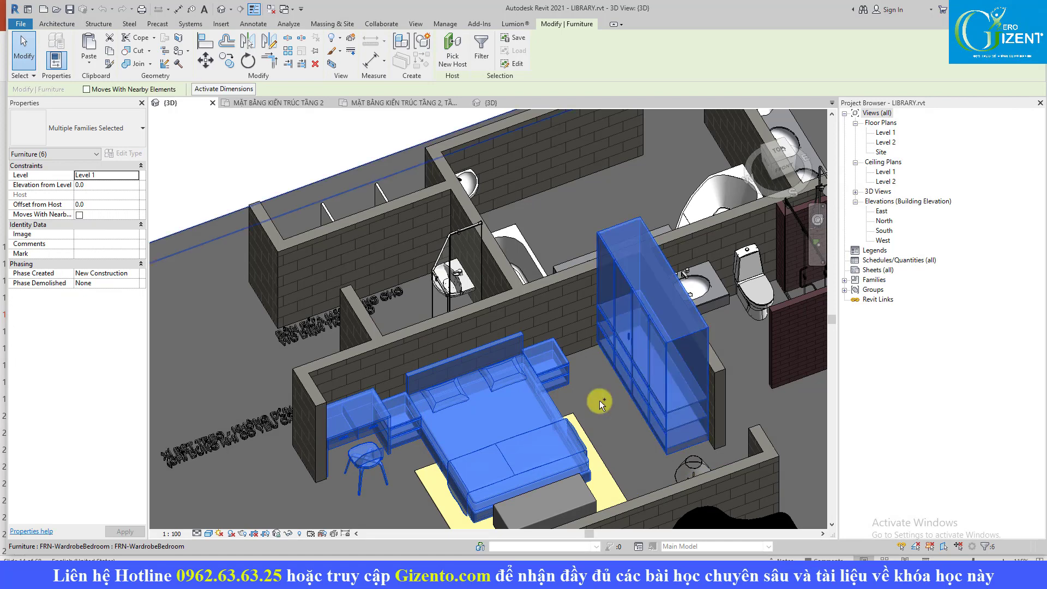
mouse_move(599, 401)
shift+middle_down()
mouse_move(482, 447)
mouse_move(603, 375)
shift+middle_up()
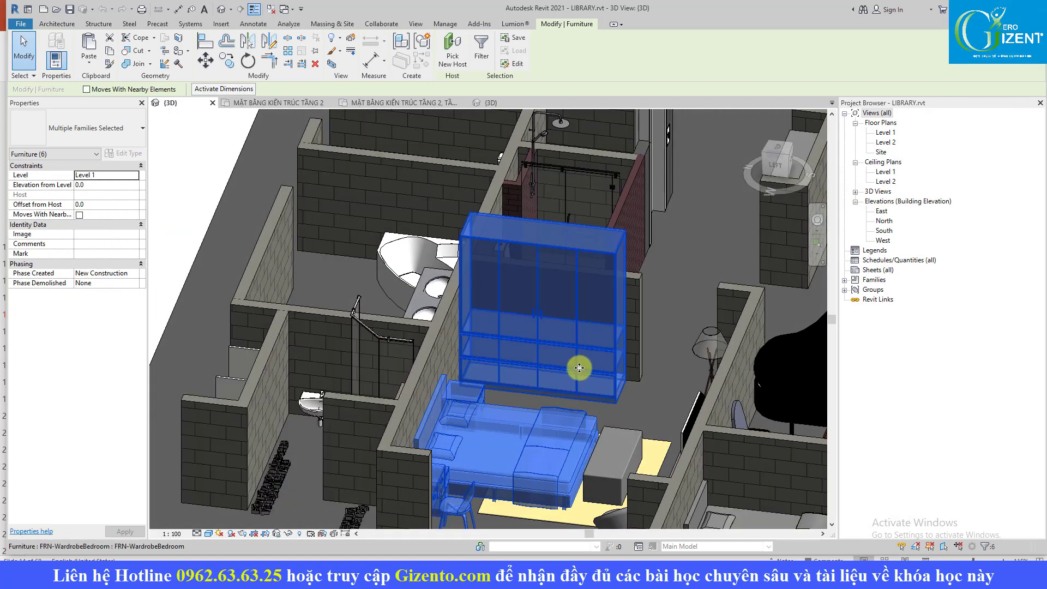
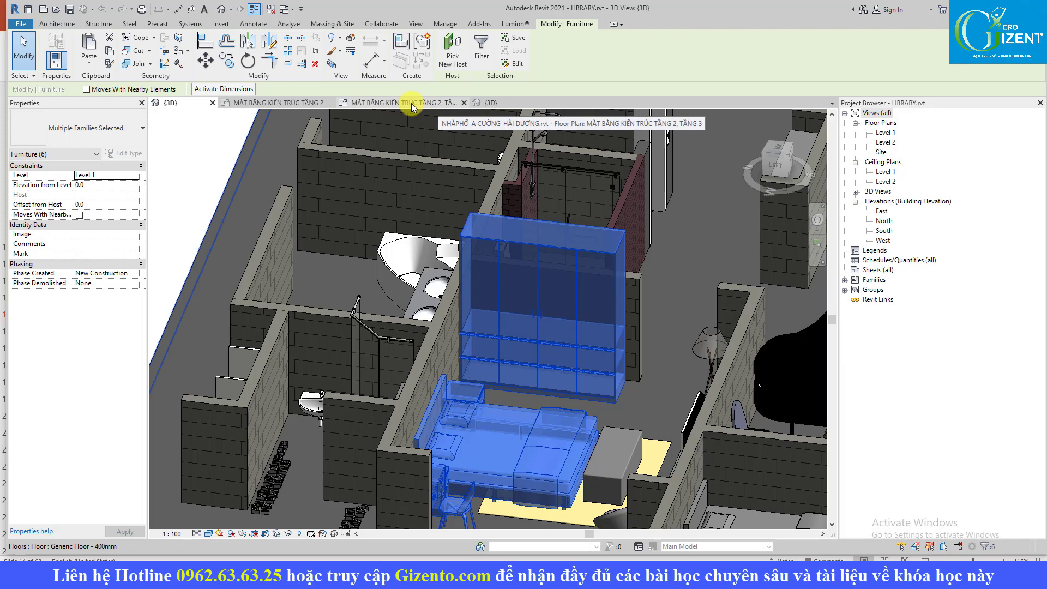
Paste the copied bedroom furniture into the TẦNG 2 plan, keeping the project's existing types
click(271, 103)
key(ctrl+v)
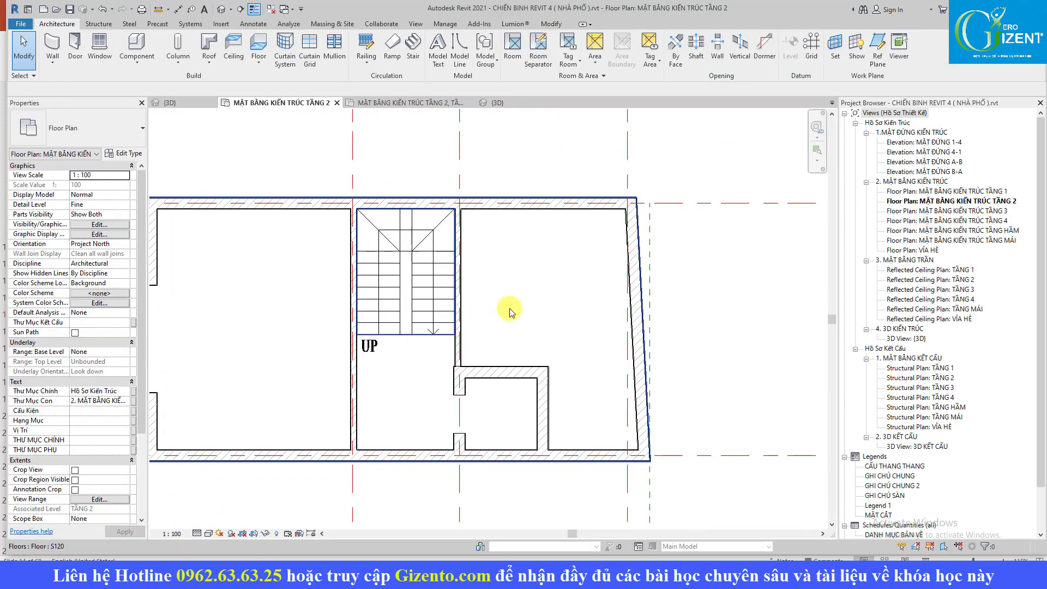
click(561, 280)
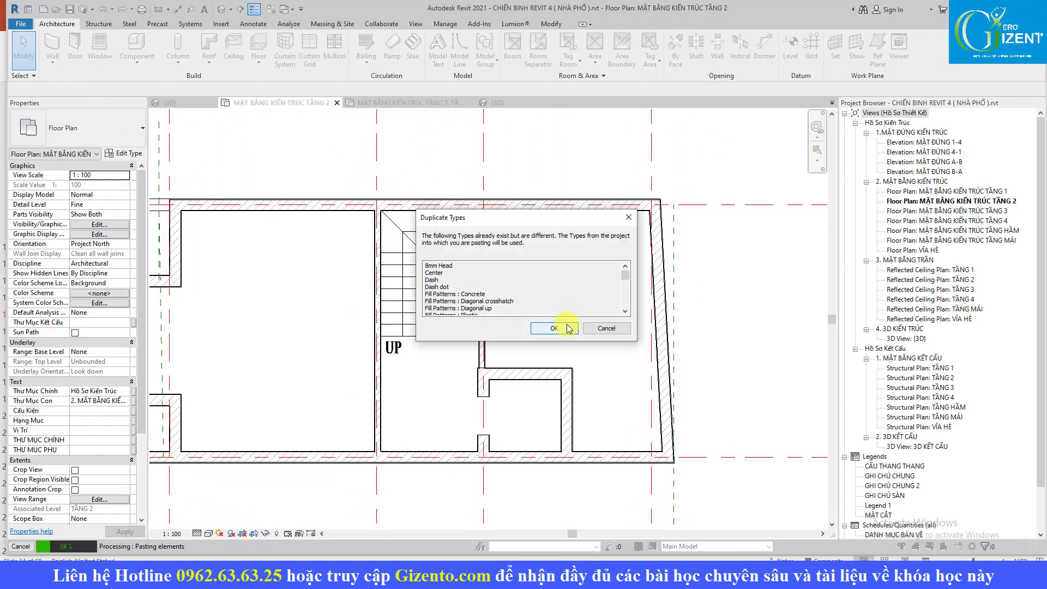
click(561, 328)
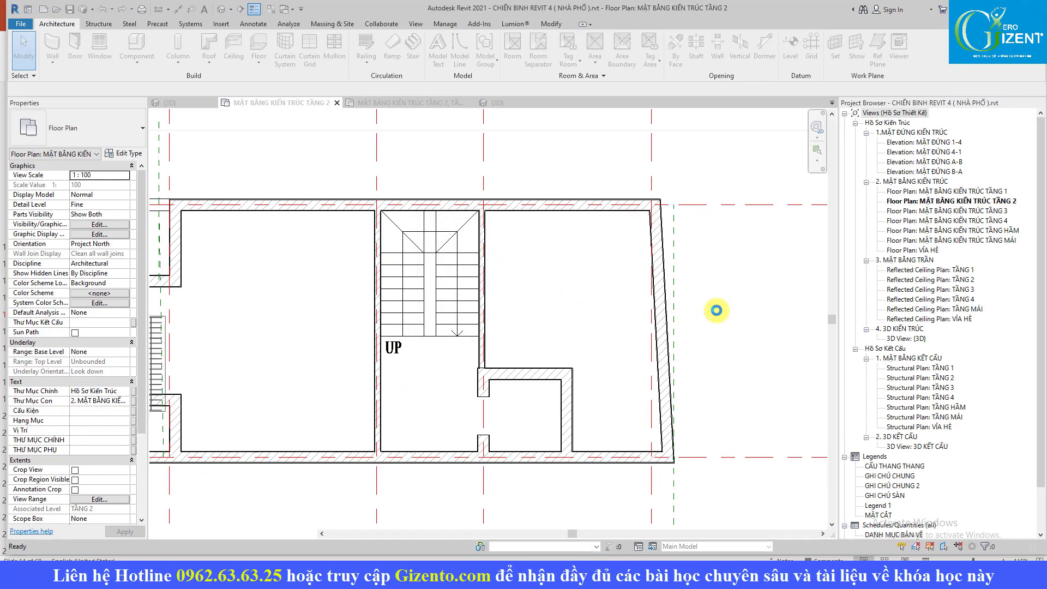
middle_drag(716, 310, 550, 305)
click(557, 309)
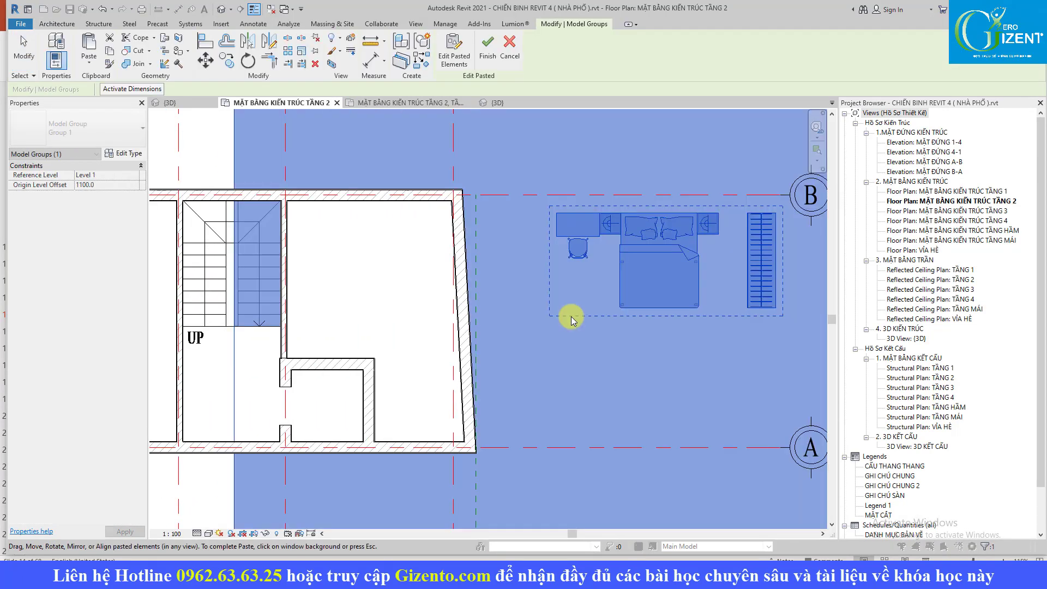
click(577, 159)
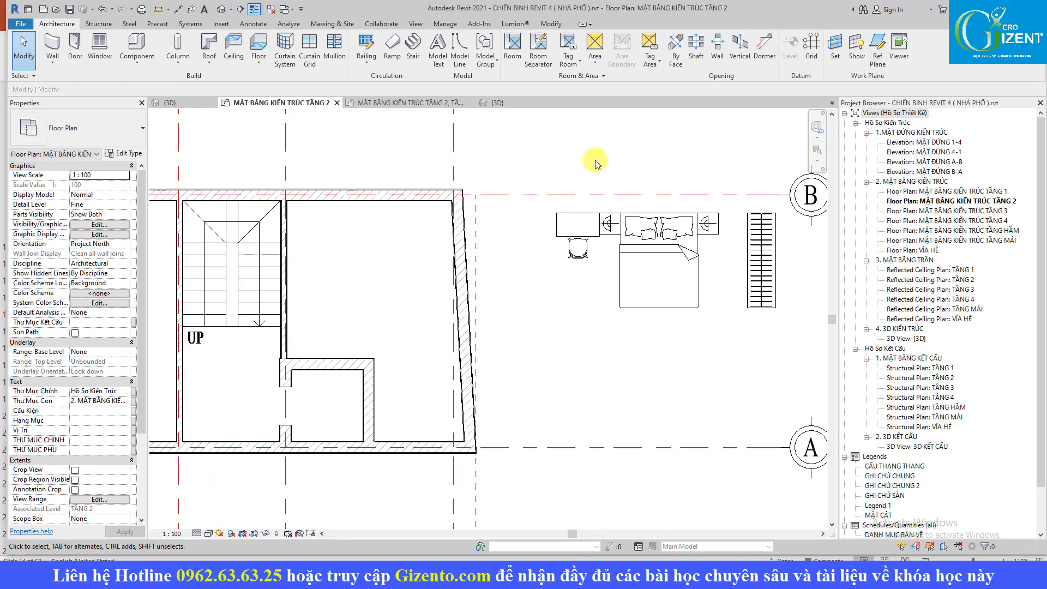
Move the bed and both nightstands with MV against the bedroom's top wall
click(660, 273)
ctrl+click(708, 225)
ctrl+click(609, 225)
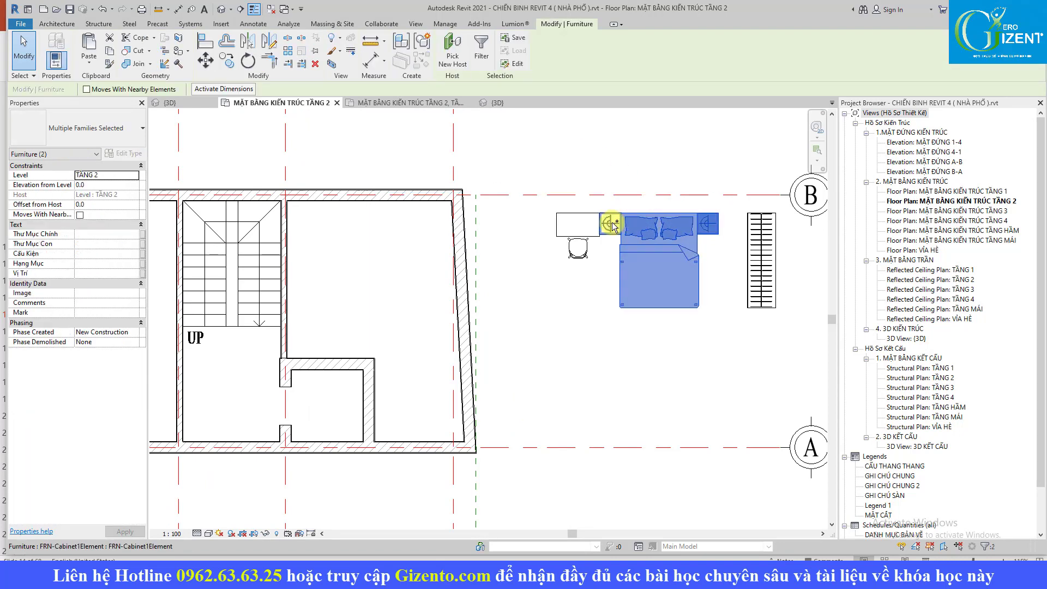
key(m)
key(v)
click(645, 227)
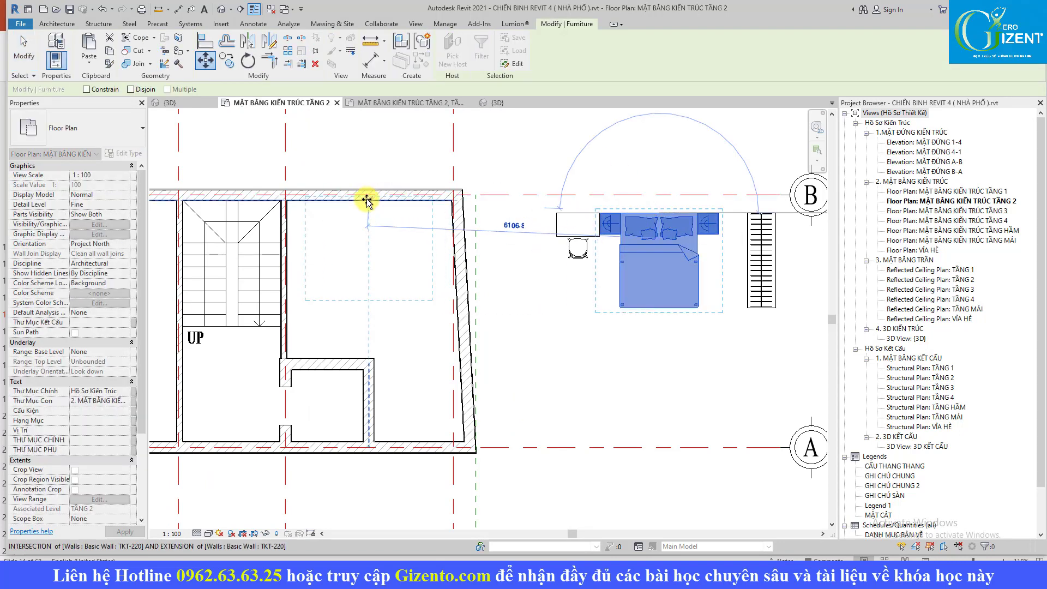
click(373, 204)
drag(433, 224, 443, 225)
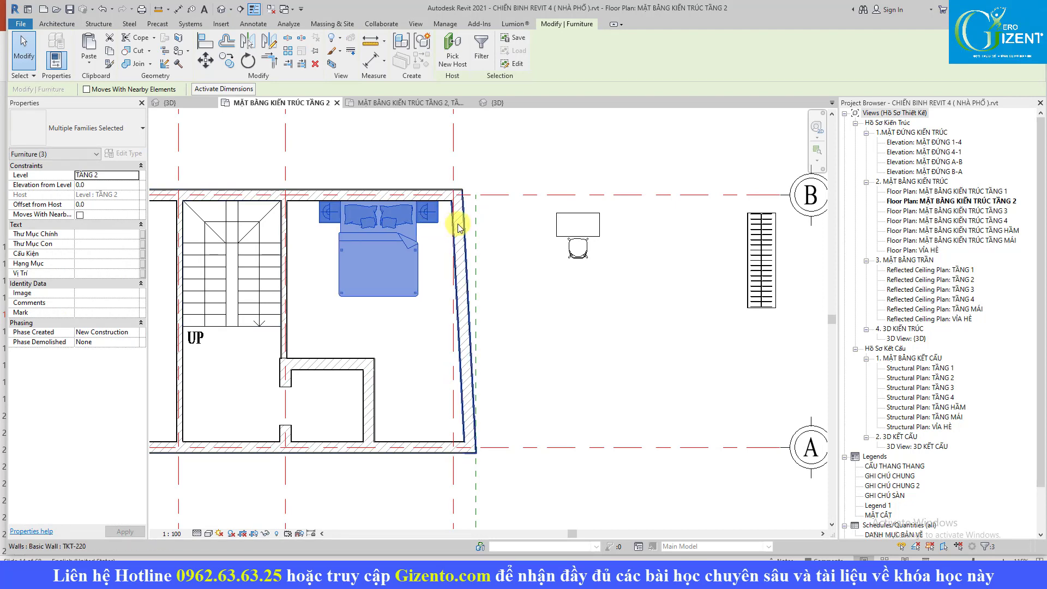
click(765, 273)
Create a matching wardrobe and place it along the stair-side wall
key(c)
key(s)
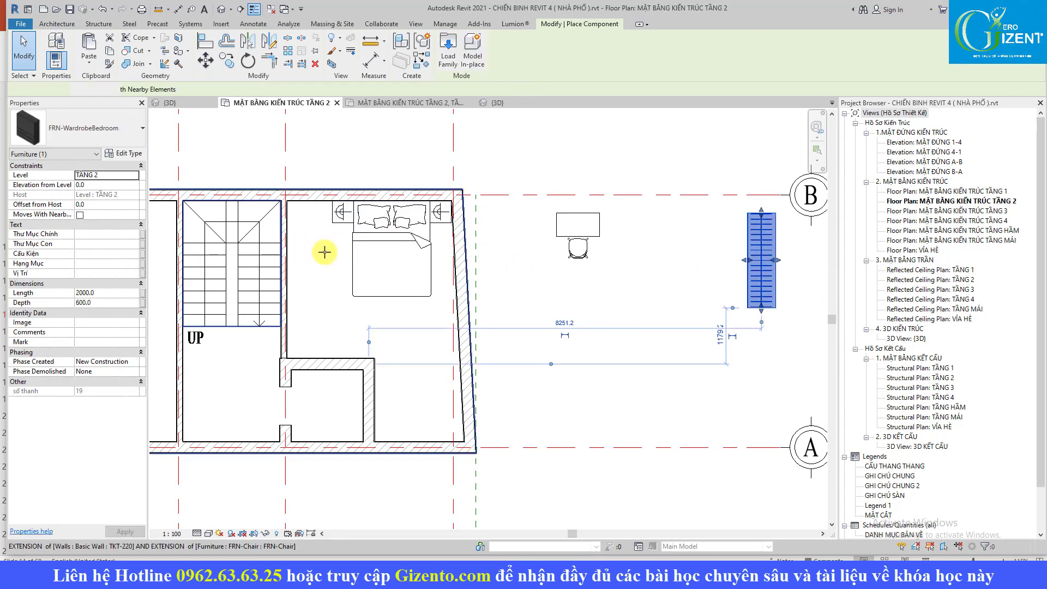
key(Escape)
click(753, 266)
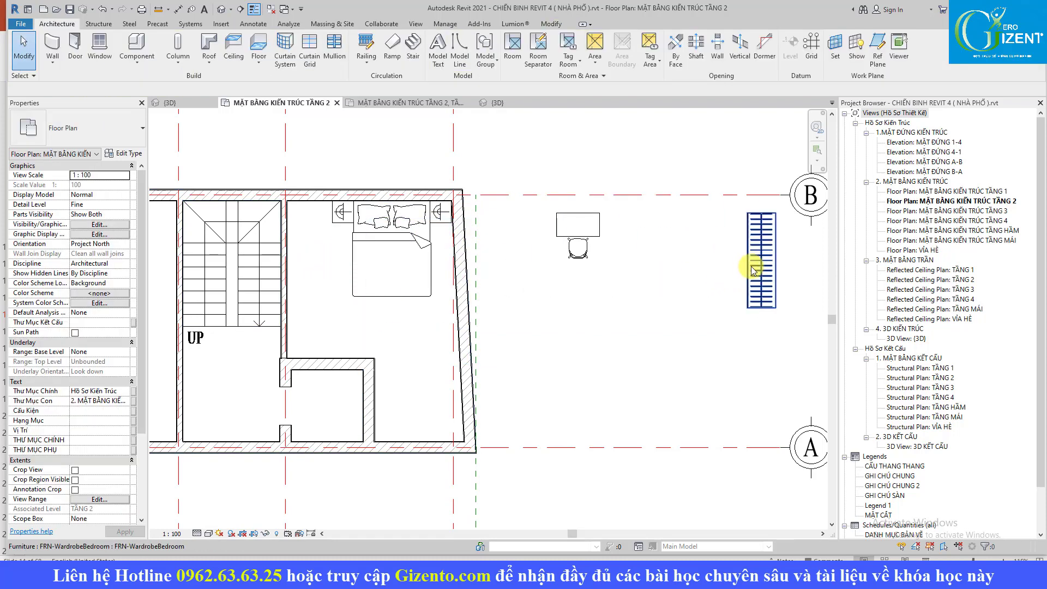
right_click(752, 265)
click(788, 351)
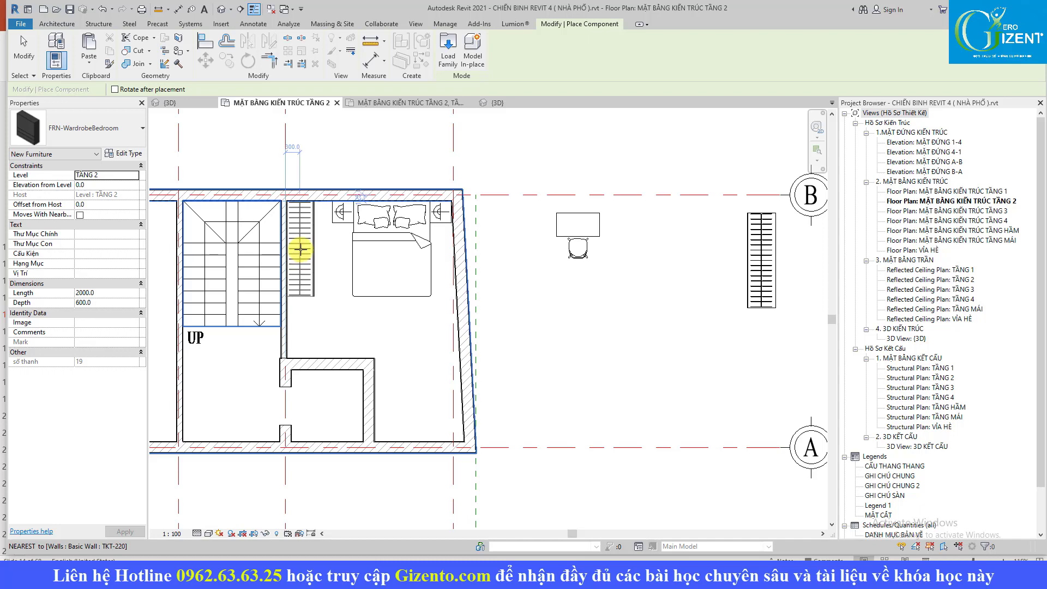
key(Escape)
click(301, 283)
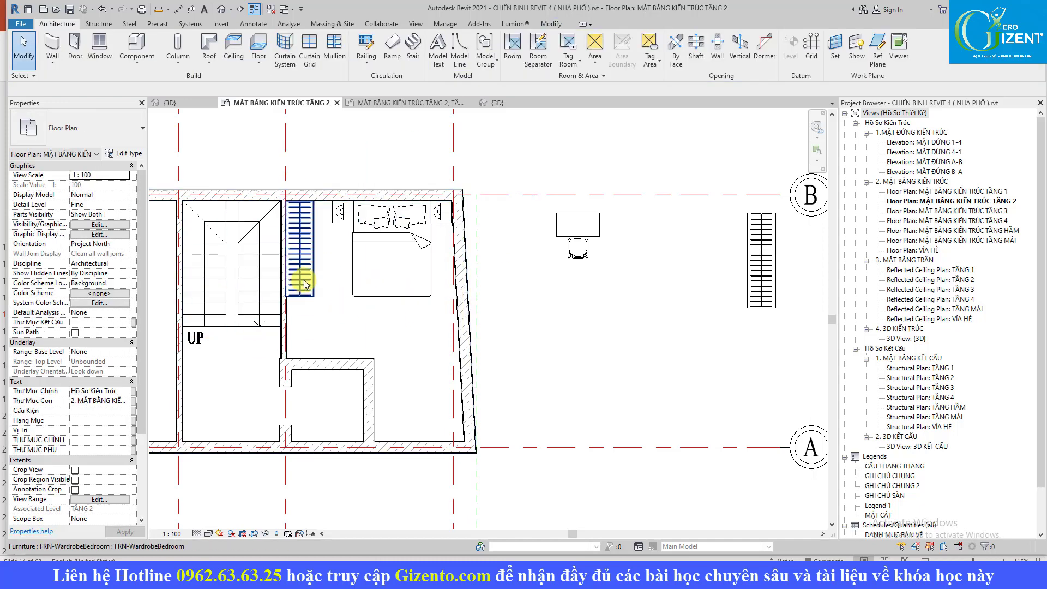
middle_drag(335, 340, 374, 341)
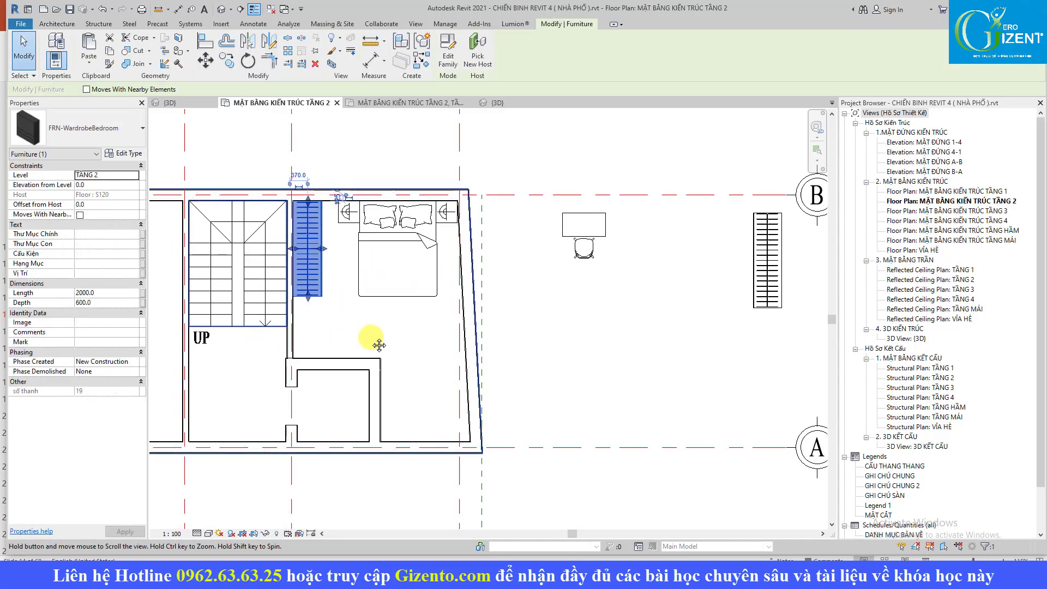
click(398, 329)
Check the stair-side wall spacing, then place a desk of the same type
click(323, 343)
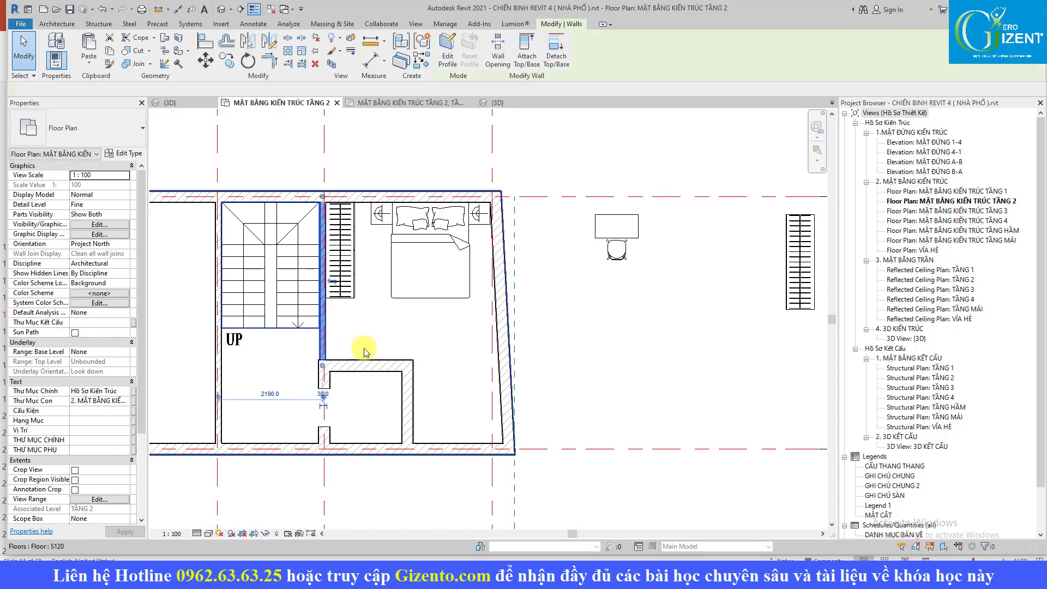
click(475, 367)
middle_drag(504, 271, 479, 264)
click(592, 242)
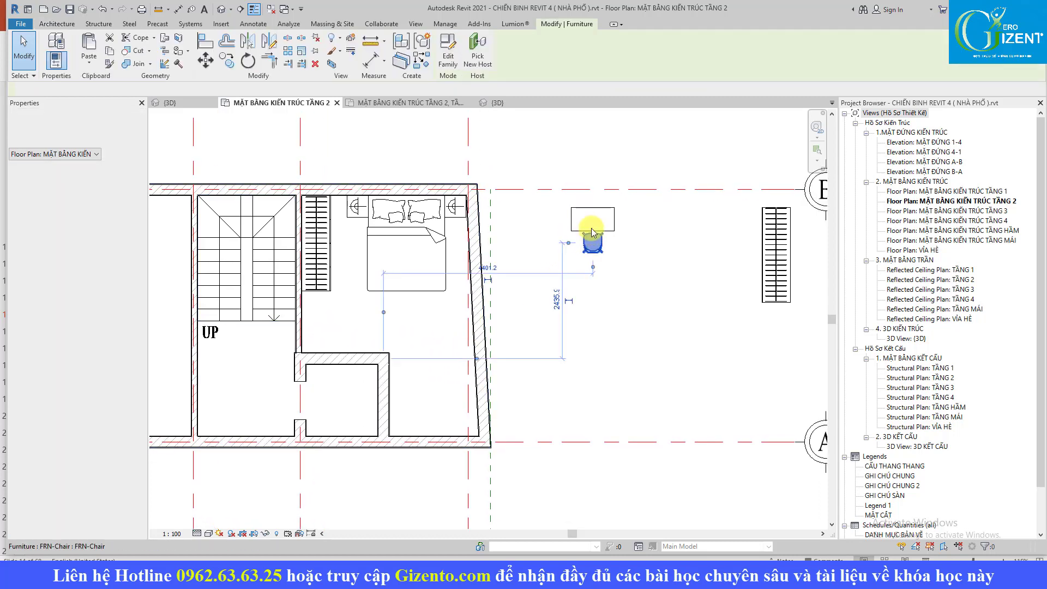
key(c)
key(s)
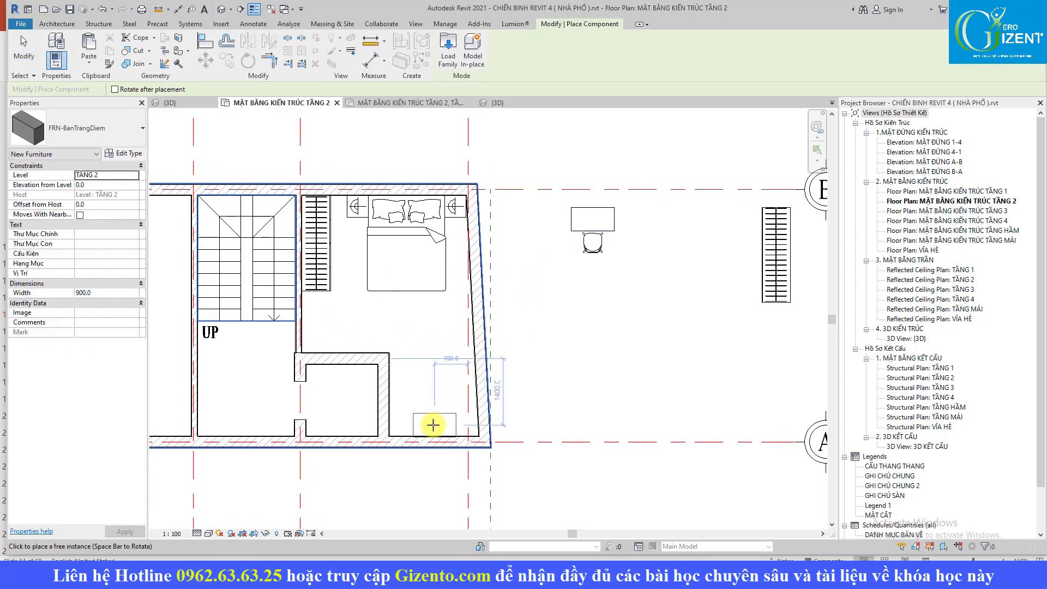
key(Escape)
Replace the trial desk and chair with a Ctrl-dragged copy at the bedroom's bottom wall
click(592, 242)
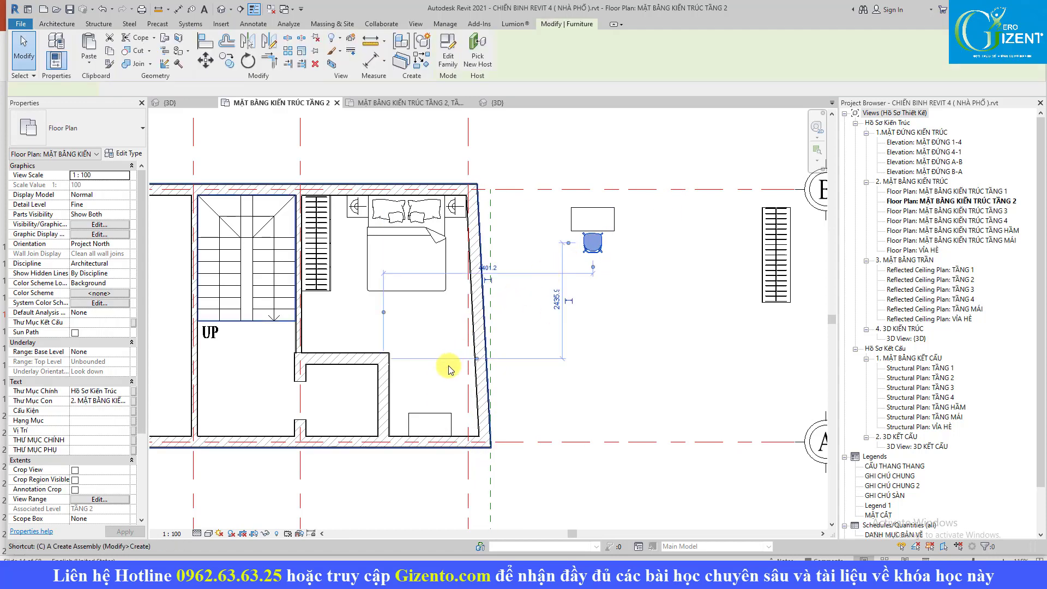
key(c)
key(s)
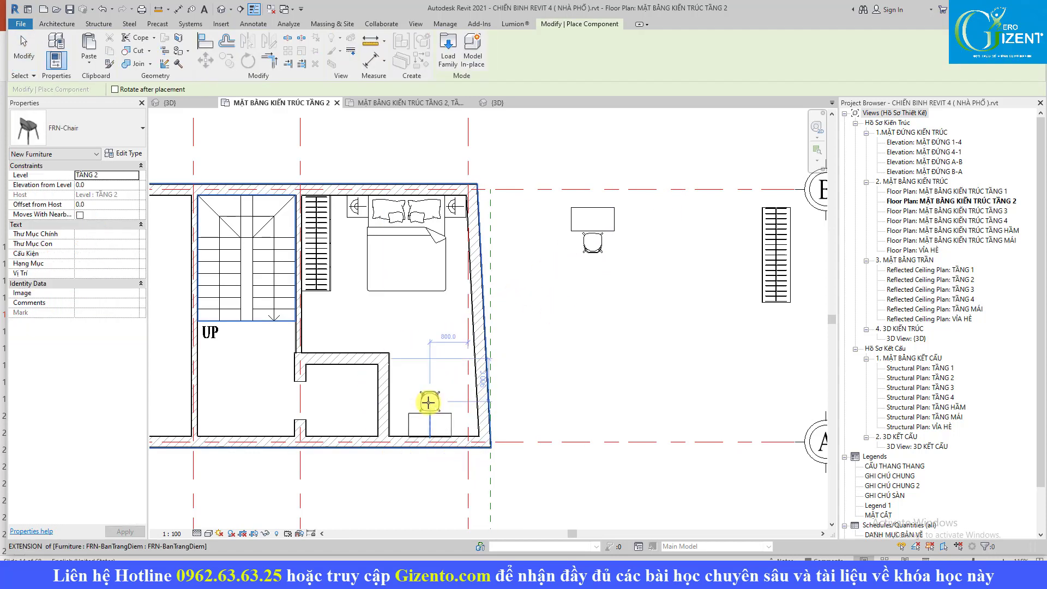
click(428, 406)
key(Escape)
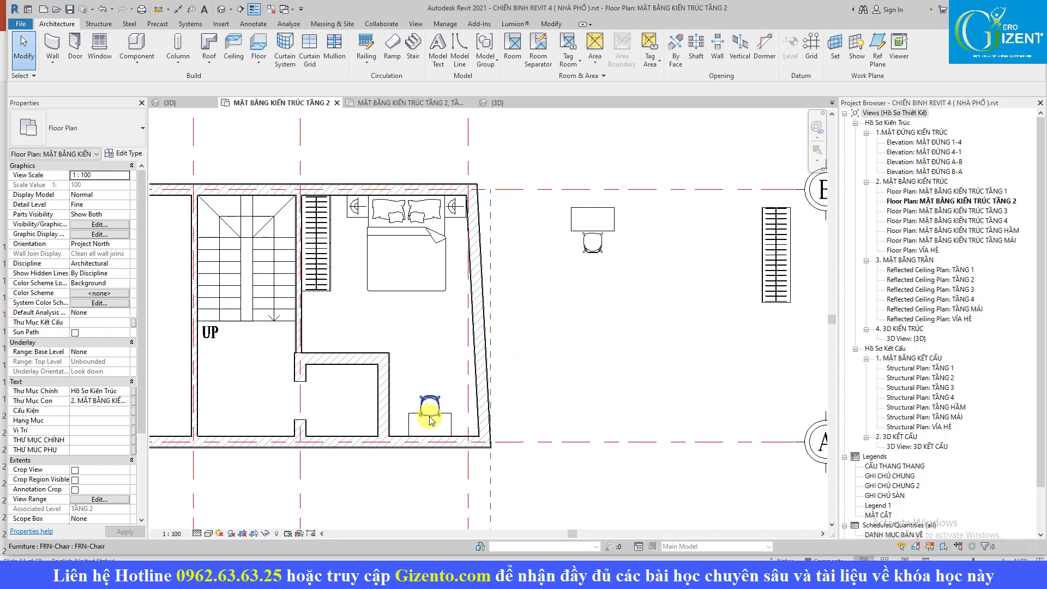
click(430, 407)
ctrl+click(427, 432)
key(Delete)
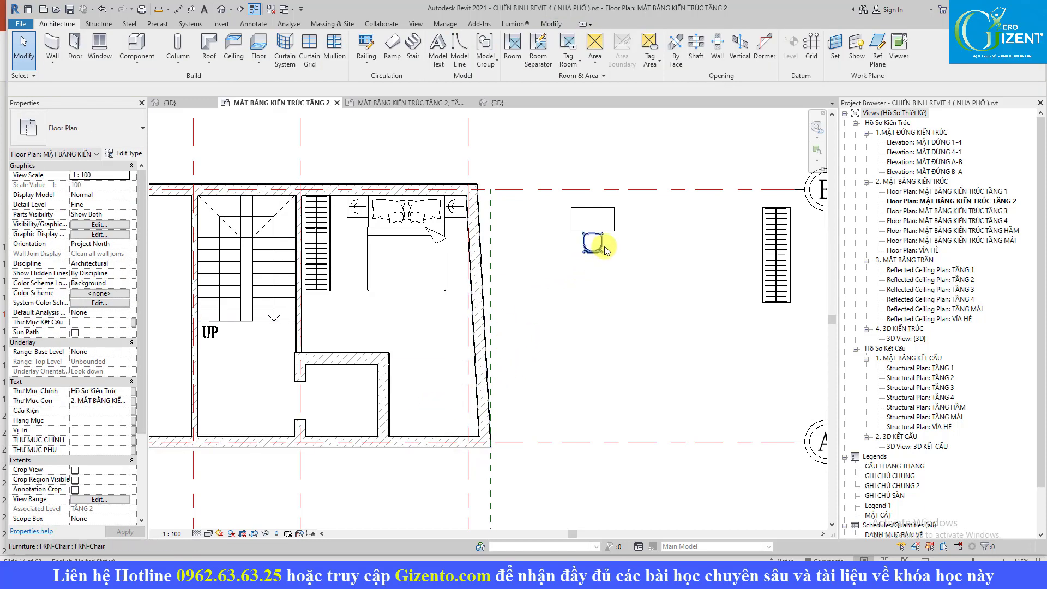
drag(604, 175, 568, 256)
ctrl+drag(587, 220, 430, 396)
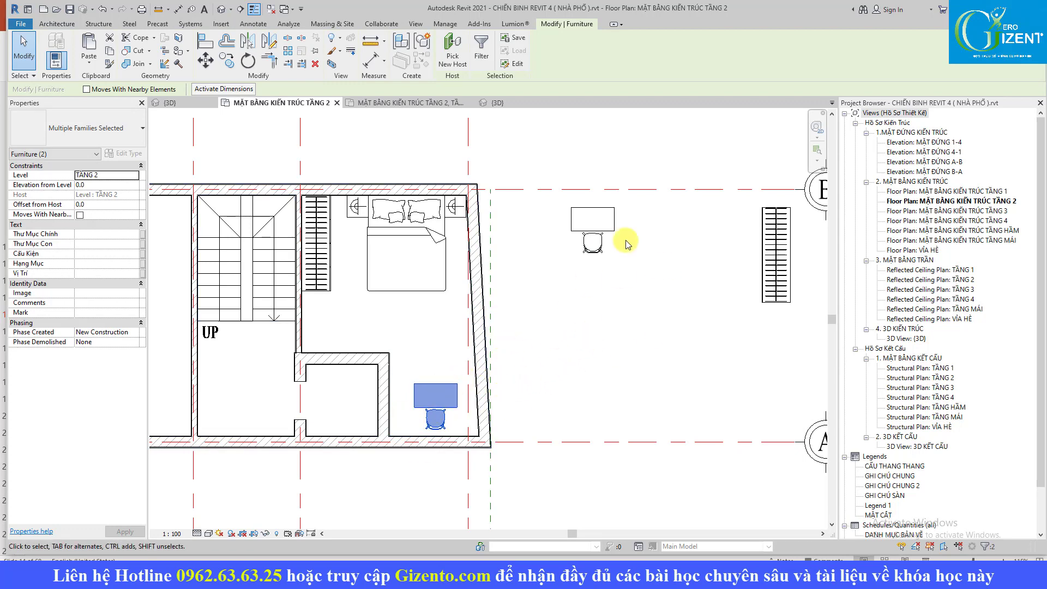
Copy the desk and chair lower down, then delete the extra copy
click(598, 241)
ctrl+click(595, 218)
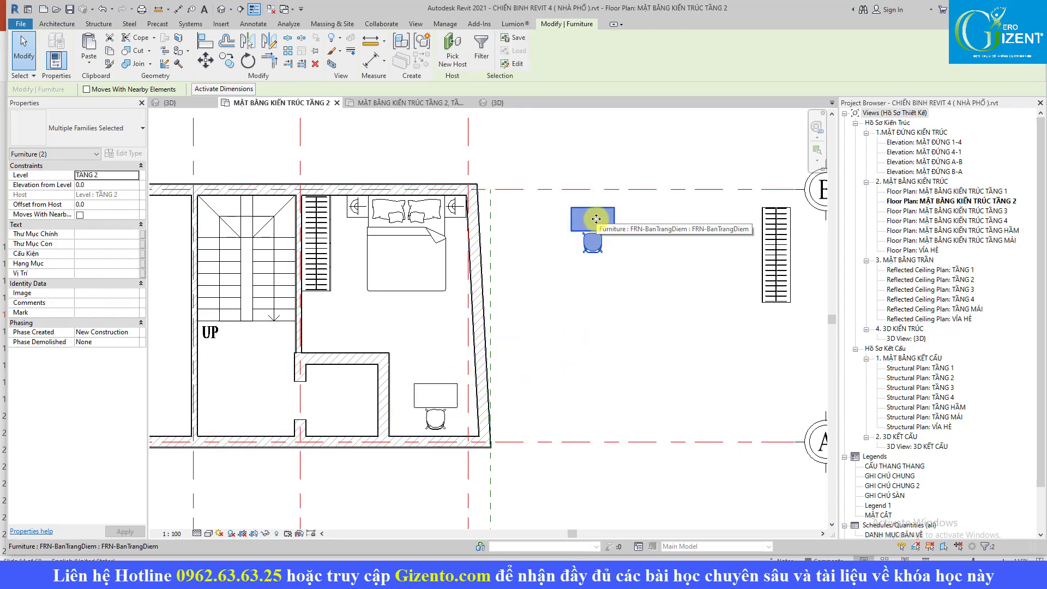
ctrl+drag(596, 219, 484, 327)
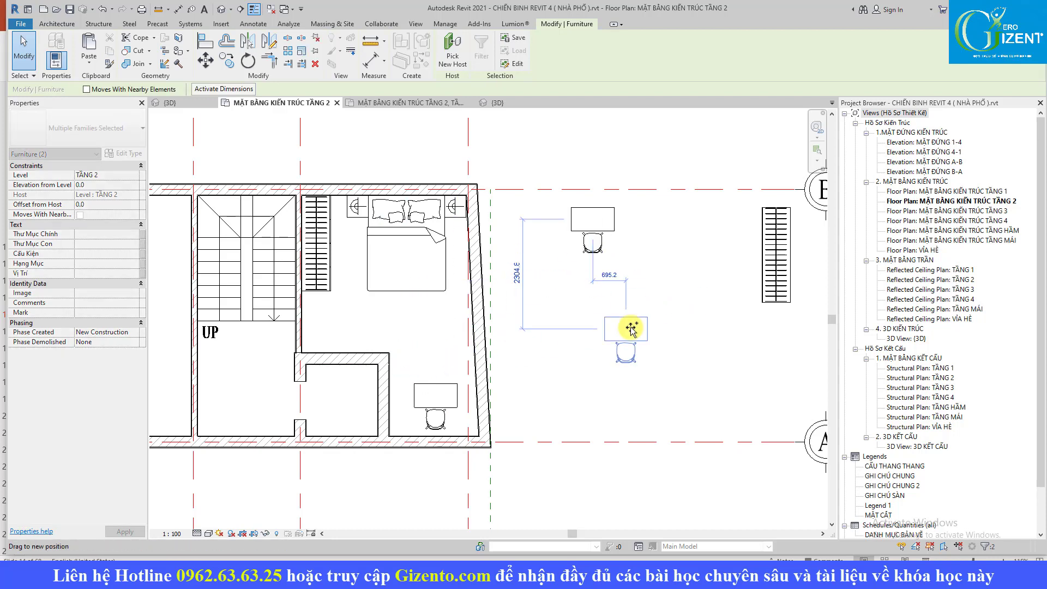
ctrl+drag(631, 329, 631, 329)
click(672, 306)
click(630, 318)
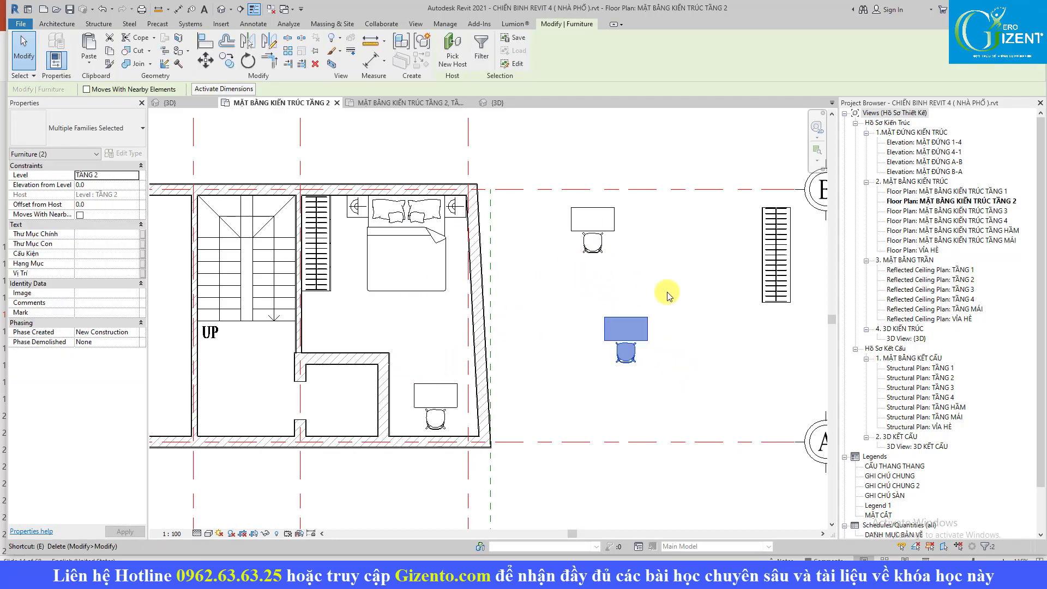
key(Delete)
Rotate the bedroom's desk and chair 180° to sit against the bottom wall
middle_drag(491, 382, 517, 352)
click(461, 365)
ctrl+click(461, 389)
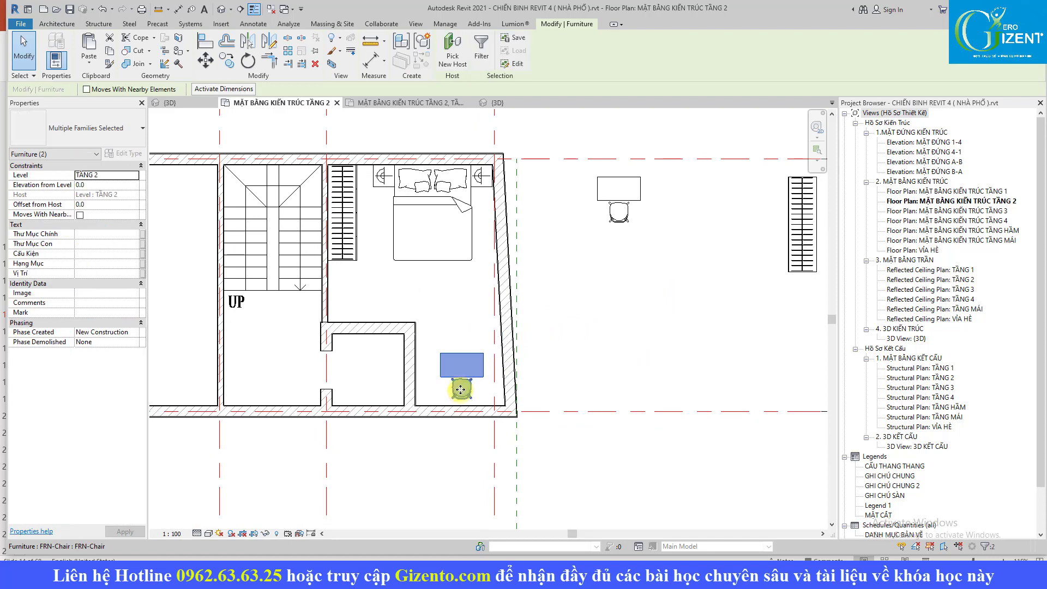
key(r)
key(o)
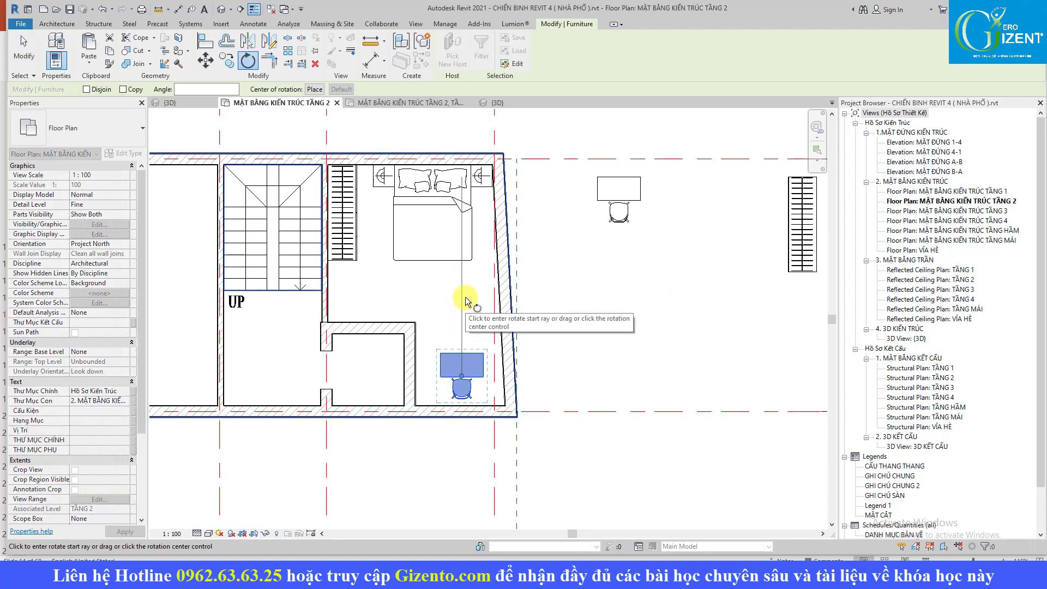
click(464, 297)
click(459, 482)
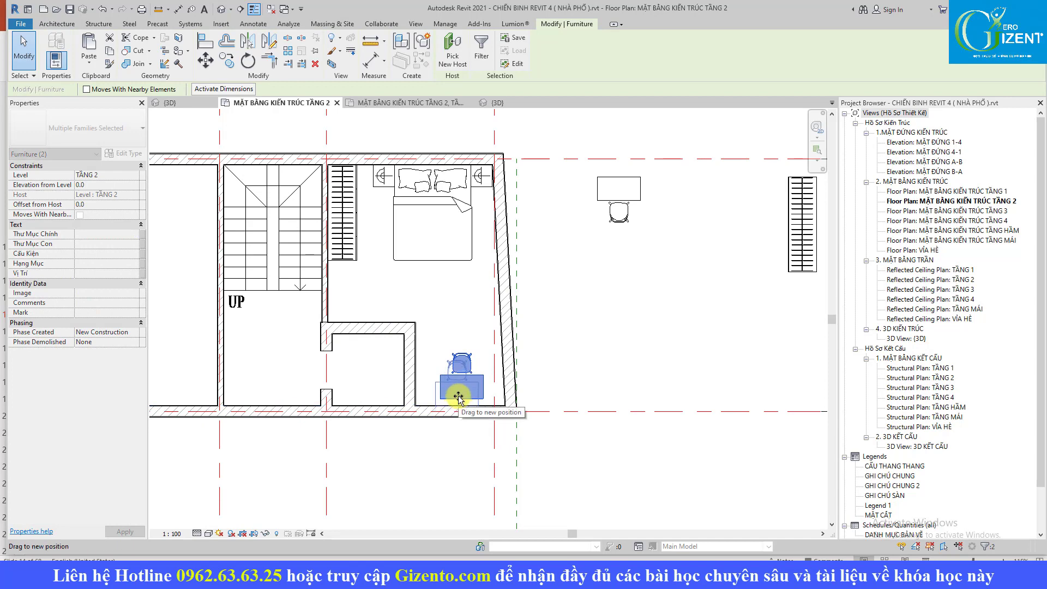
Move the chair within the right bedroom and select the bed
scroll(458, 398, down, 2)
click(611, 359)
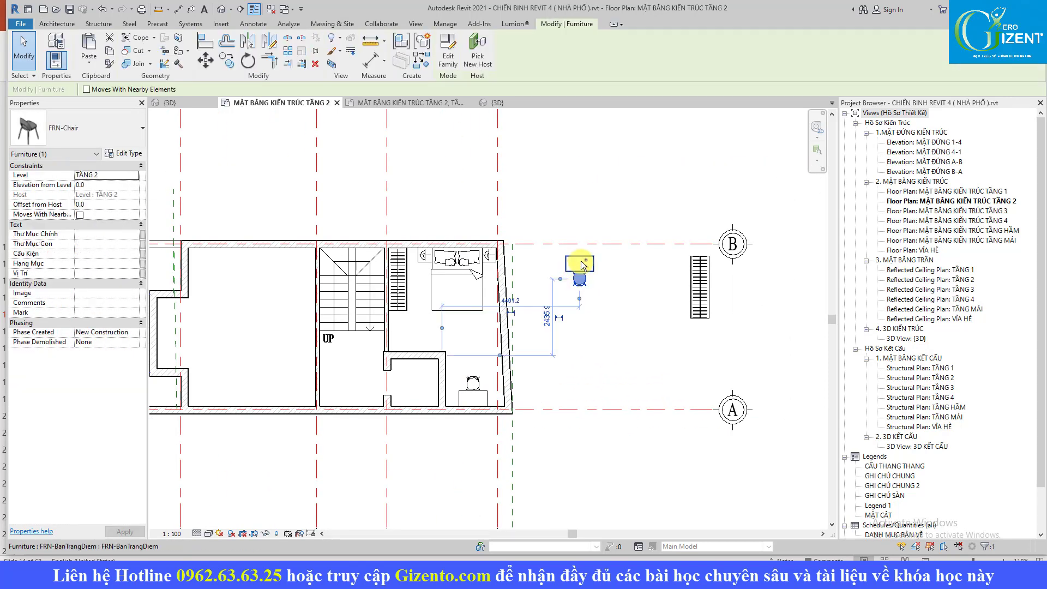
drag(577, 274, 700, 286)
click(612, 289)
scroll(655, 305, up, 2)
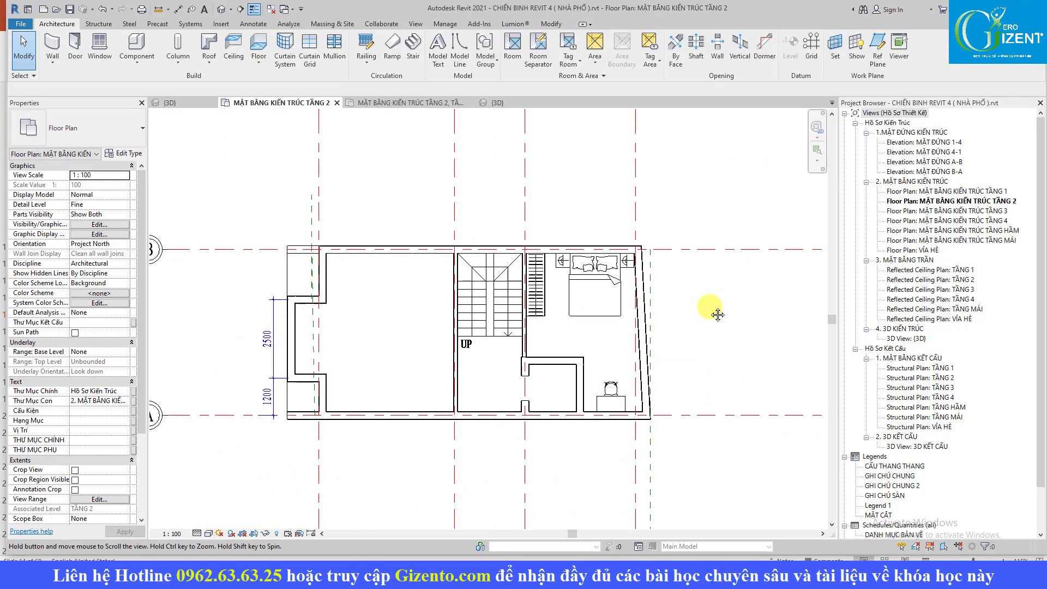
click(662, 257)
Copy the bed and both bedside tables into the left bedroom
ctrl+click(677, 256)
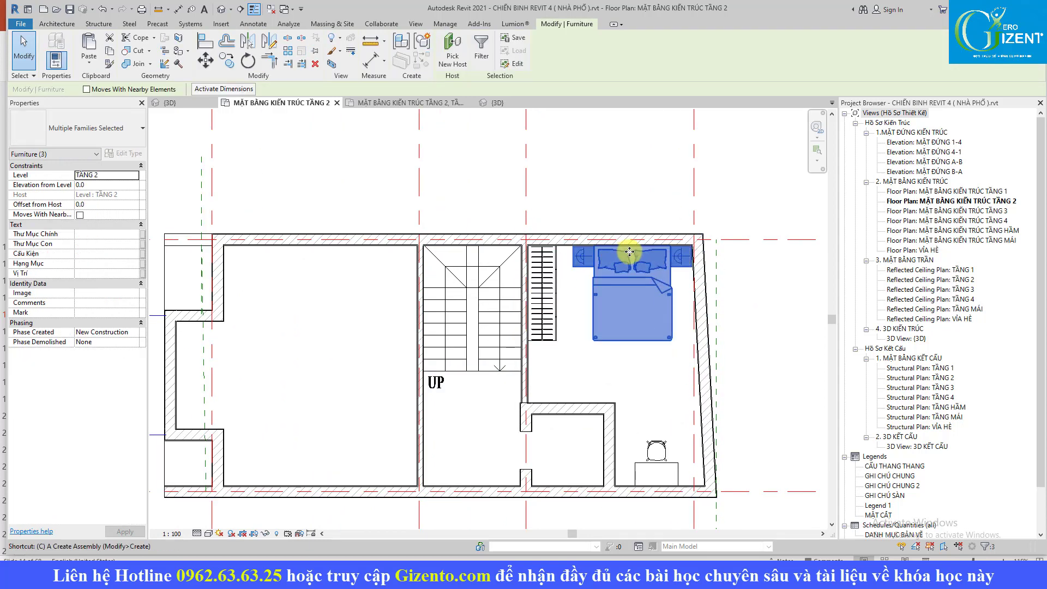
key(o)
key(Escape)
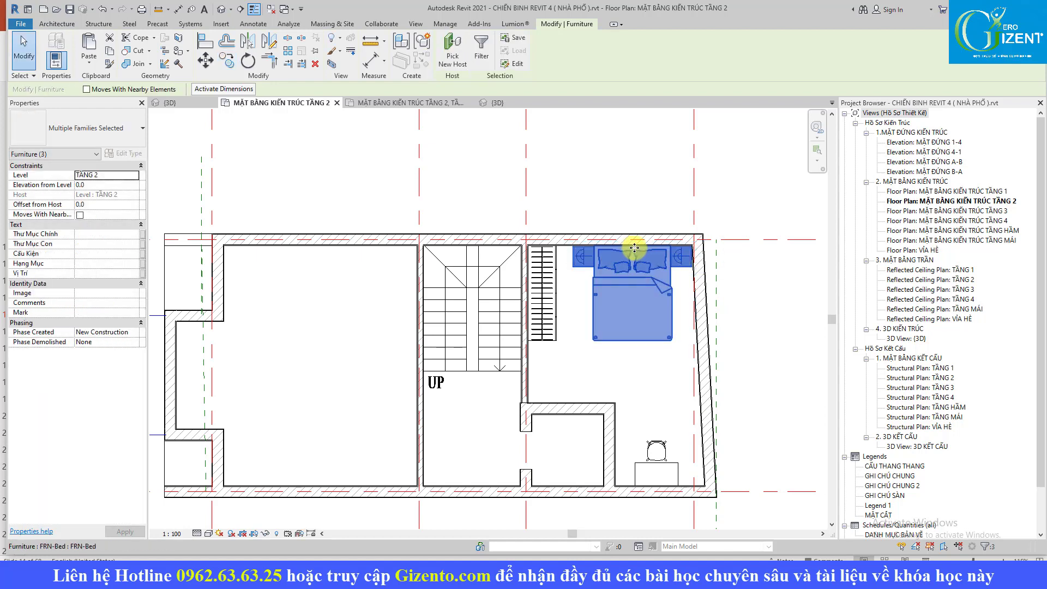
ctrl+drag(634, 248, 327, 252)
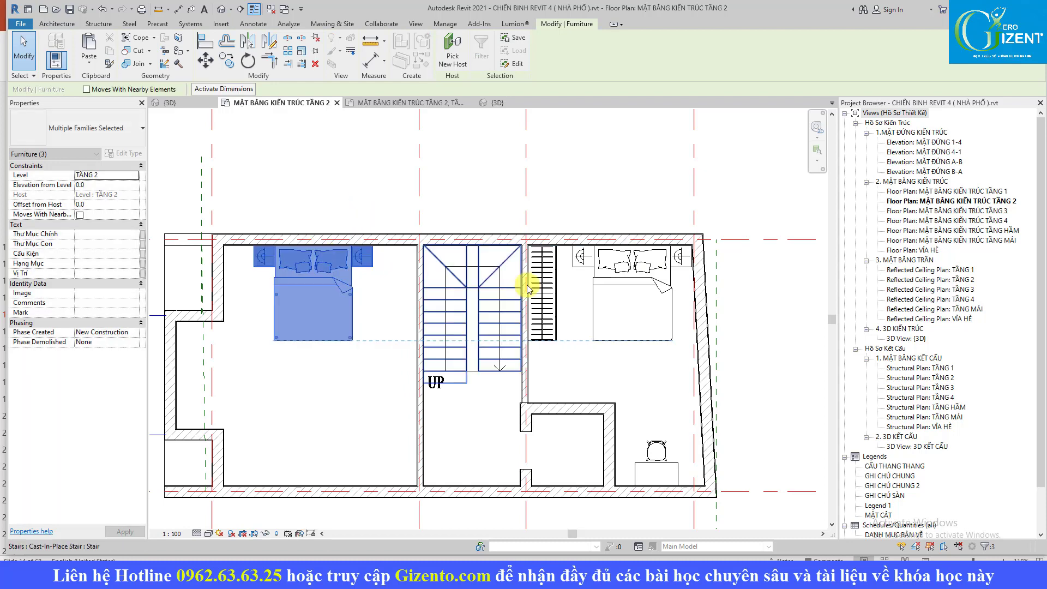
Mirror a copy of the wardrobe across the stair centre into the left bedroom
click(542, 295)
middle_drag(494, 294, 544, 305)
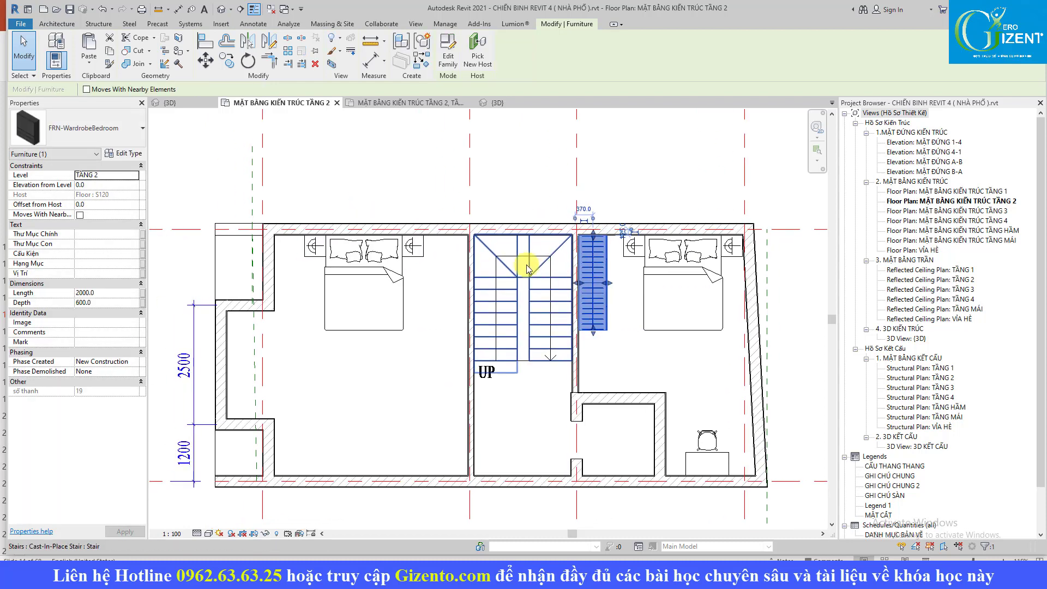
click(267, 44)
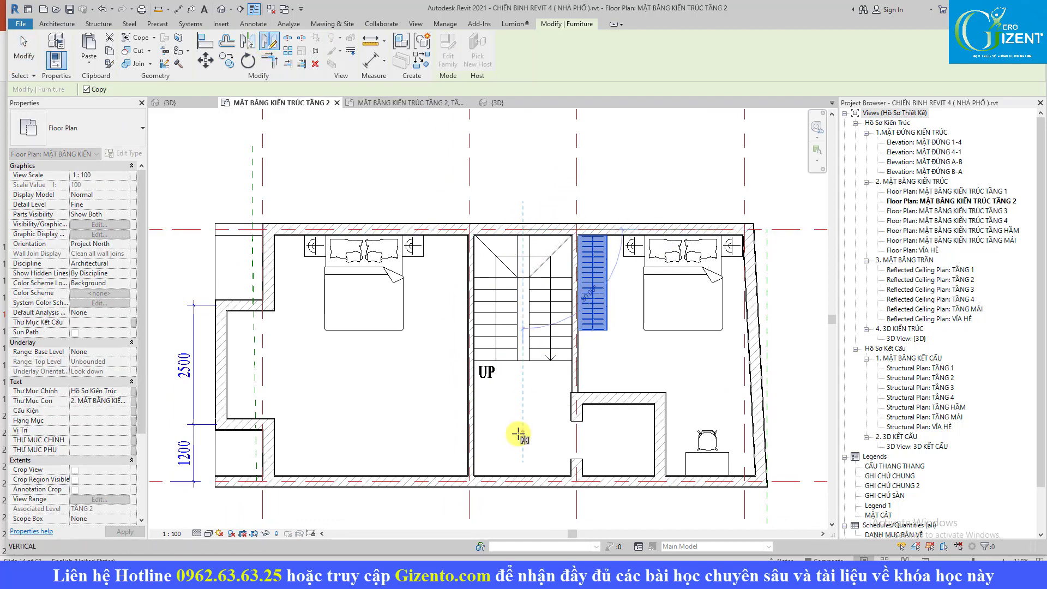
click(537, 338)
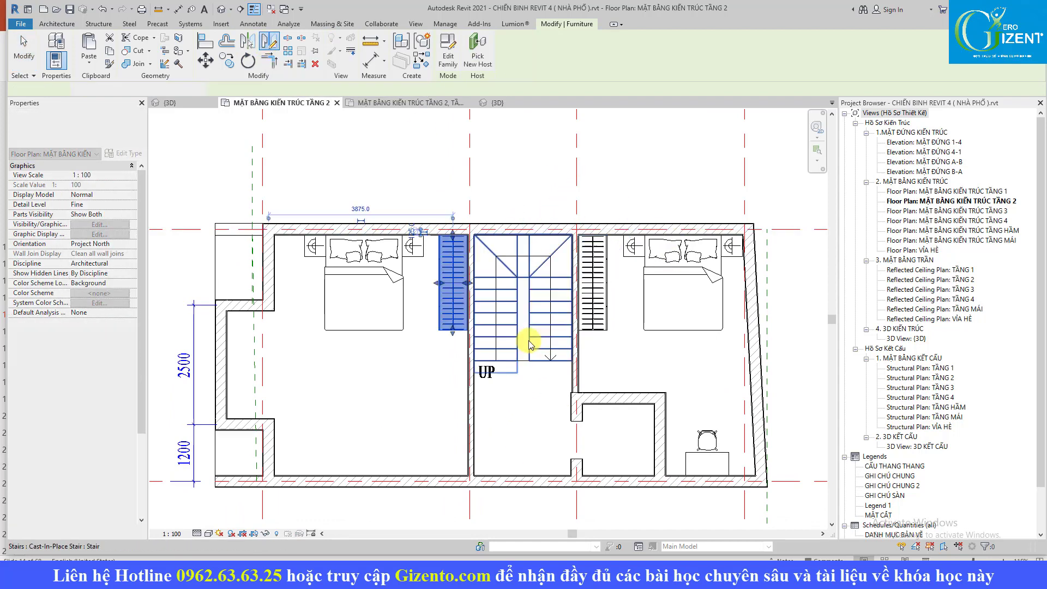
click(463, 298)
key(Escape)
middle_drag(546, 396, 541, 363)
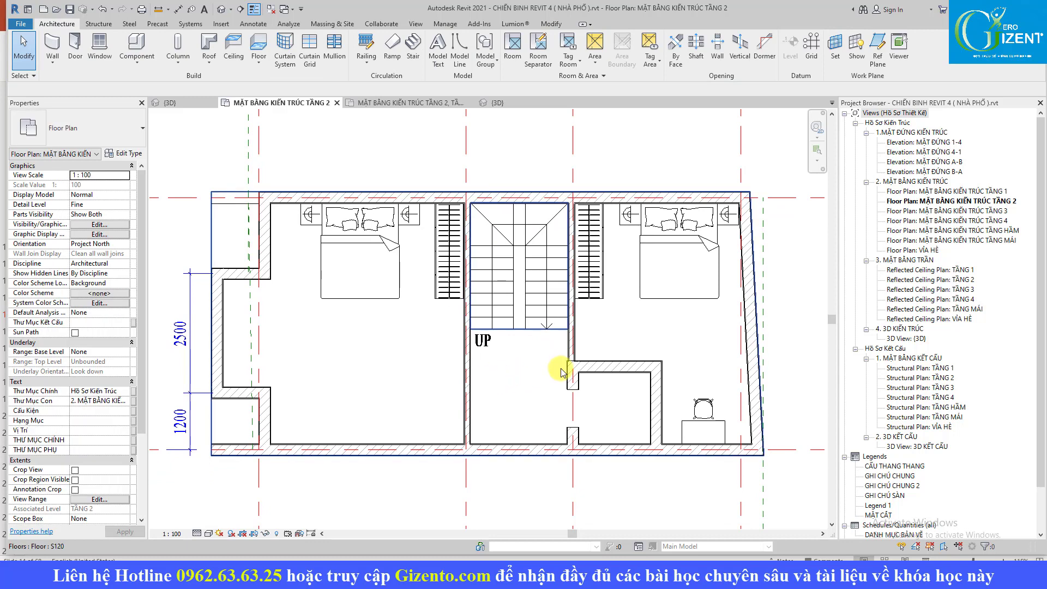
scroll(463, 365, up, 3)
scroll(409, 374, down, 1)
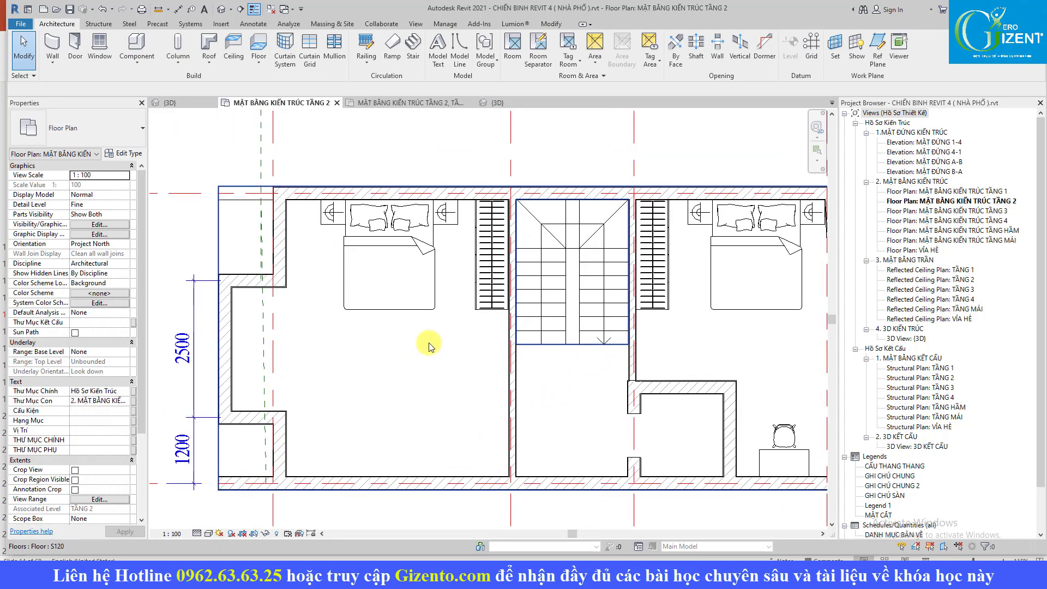
click(178, 103)
Compare the reference plan and house views, then orbit the LIBRARY 3D view to its bedroom
scroll(514, 304, down, 3)
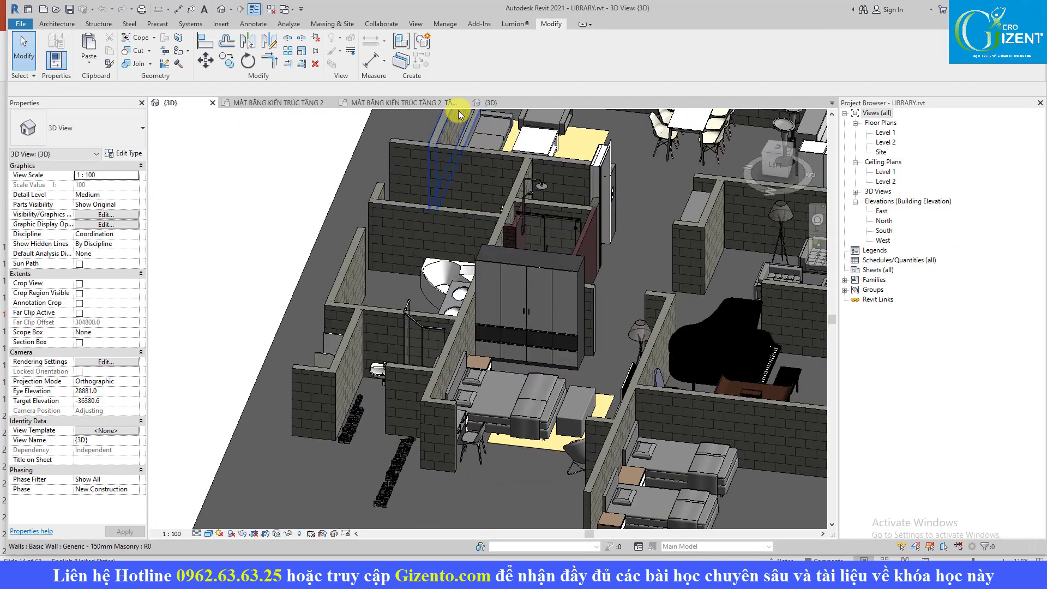
click(430, 104)
middle_drag(536, 273, 440, 212)
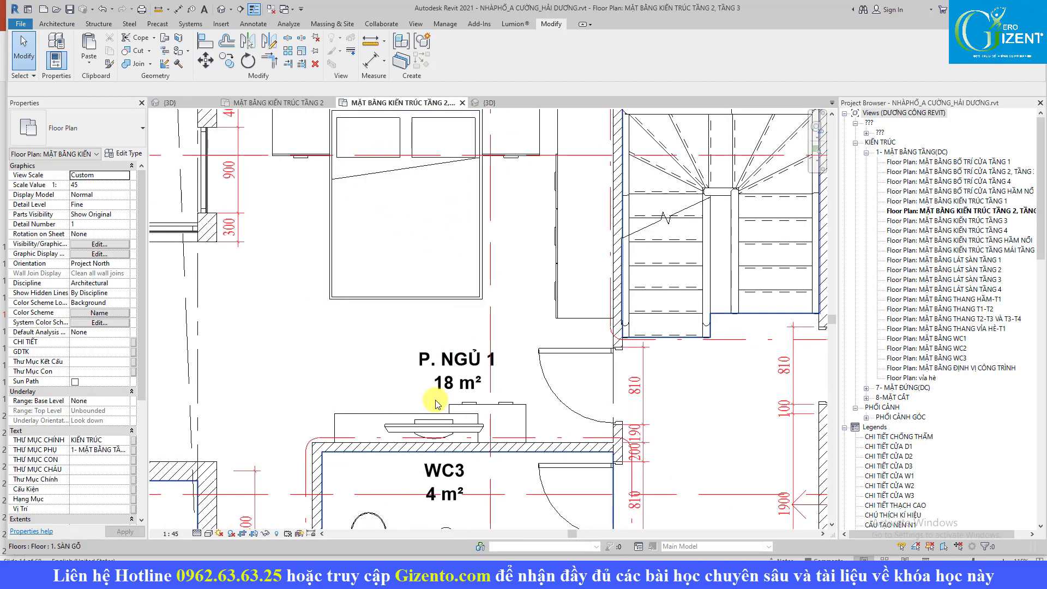
click(283, 105)
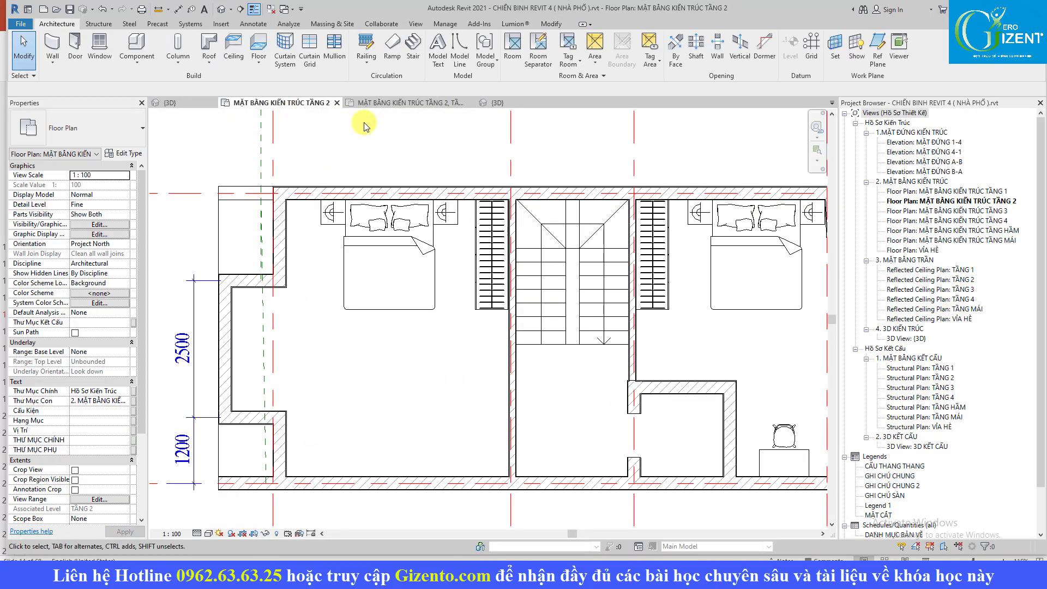
click(481, 103)
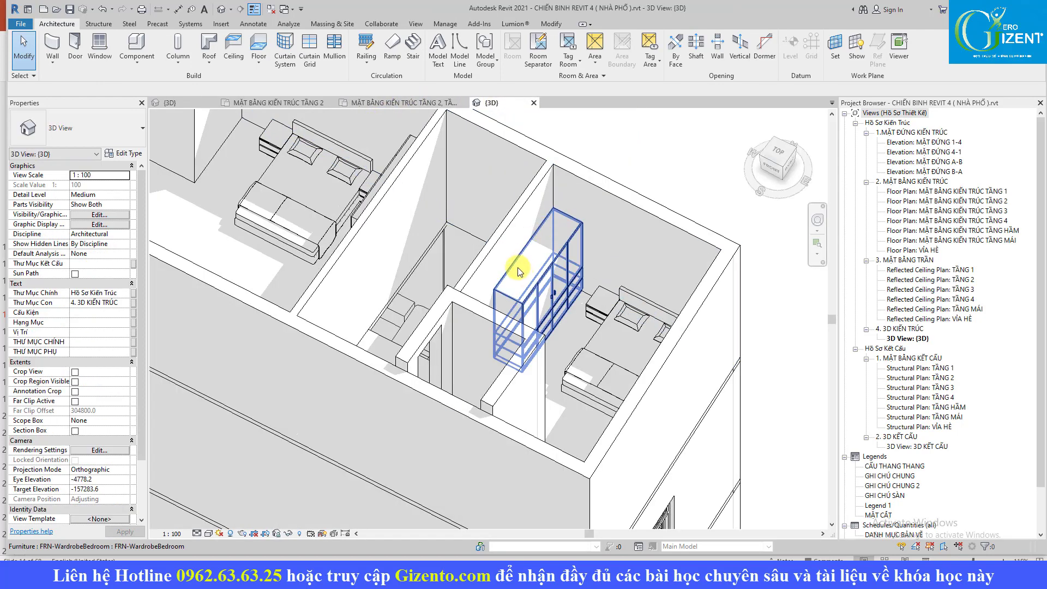
click(192, 103)
shift+middle_drag(552, 283, 610, 321)
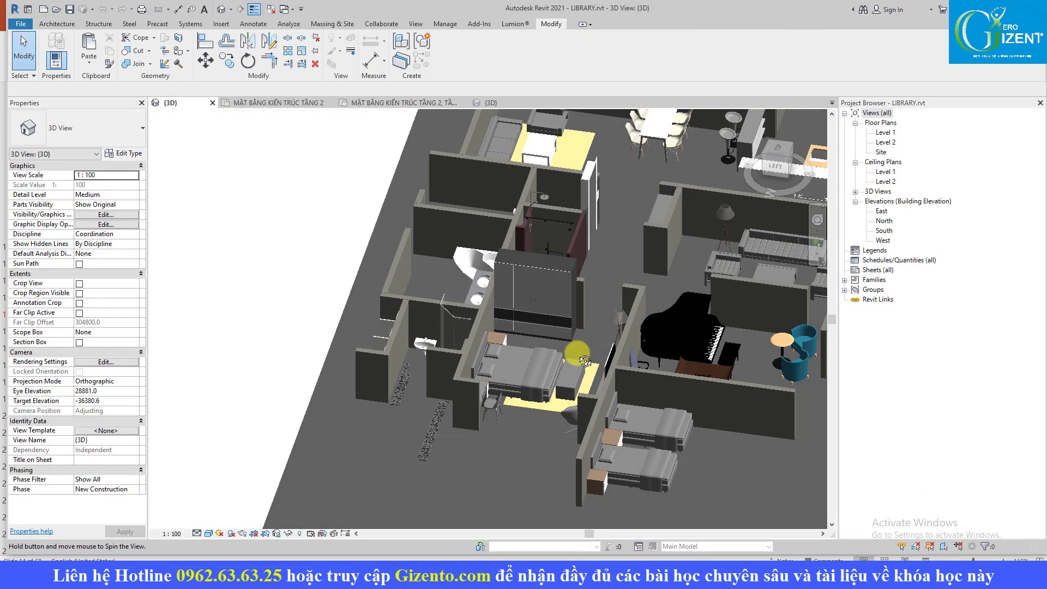
Inspect the library bedroom's TV, stand, carpet, ottoman and lounge chair
click(610, 321)
ctrl+click(600, 352)
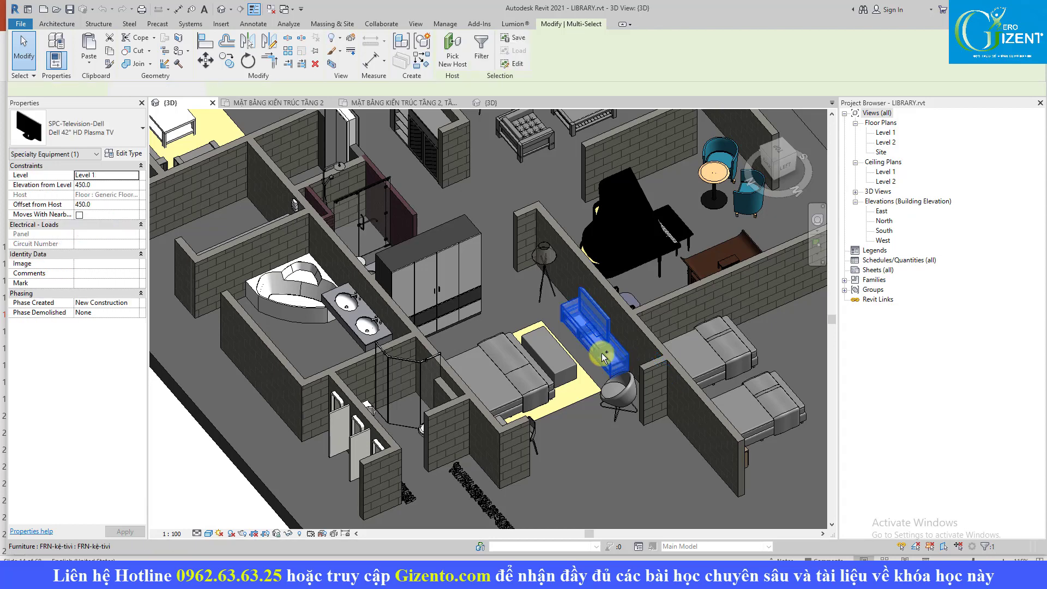
scroll(560, 353, up, 4)
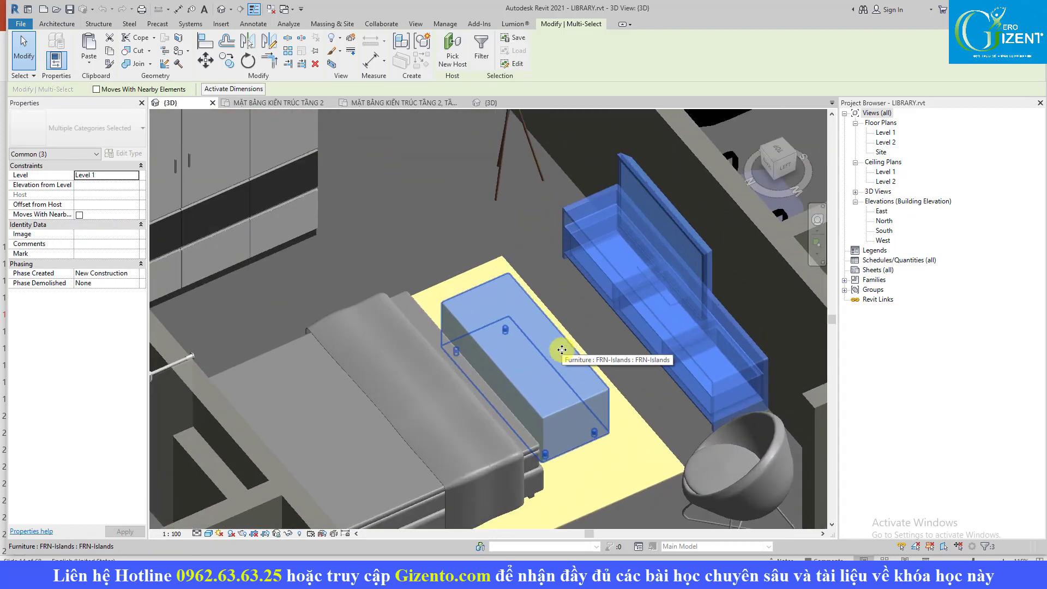
click(638, 476)
scroll(590, 440, down, 2)
ctrl+click(580, 421)
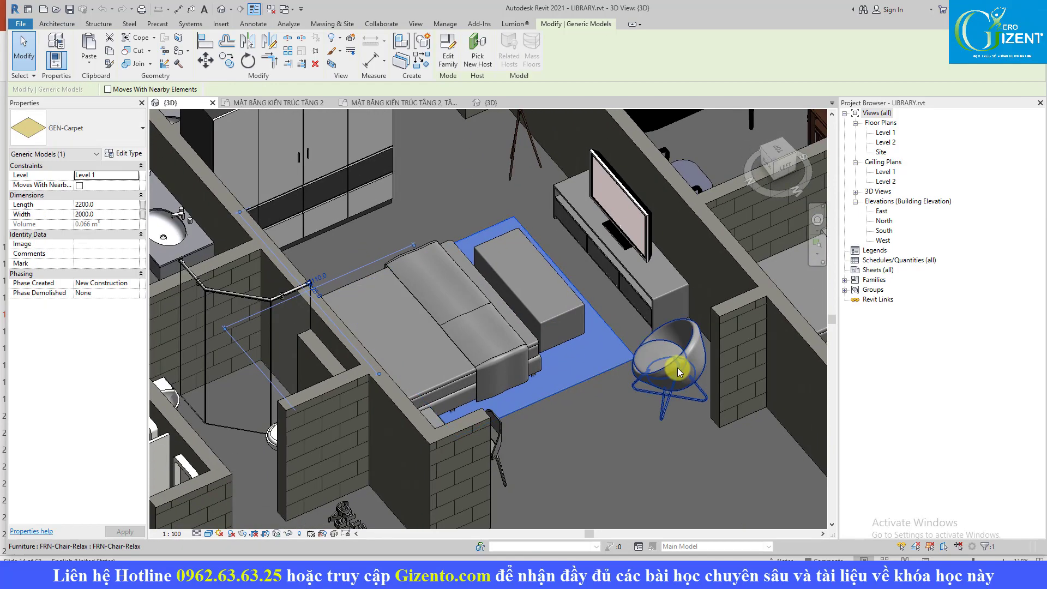
click(678, 421)
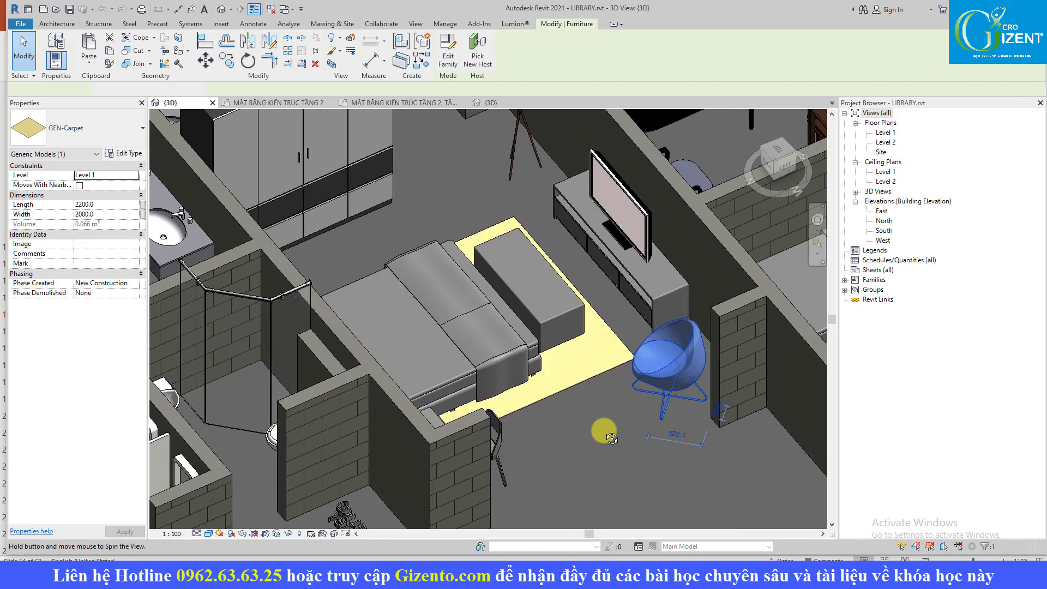
Orbit to a top-down bedroom view and select the TV cabinet with the TV
shift+middle_drag(603, 428, 480, 482)
scroll(479, 482, up, 3)
click(442, 325)
mouse_move(442, 325)
shift+middle_down()
mouse_move(400, 429)
mouse_move(444, 427)
mouse_move(311, 427)
mouse_move(544, 398)
mouse_move(589, 372)
mouse_move(483, 436)
shift+middle_up()
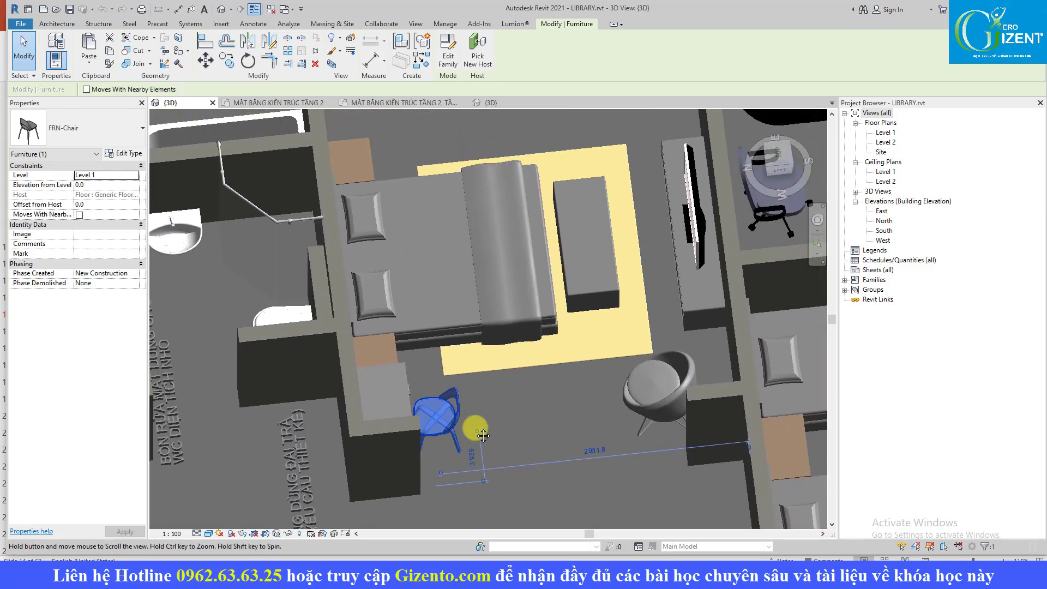
click(567, 305)
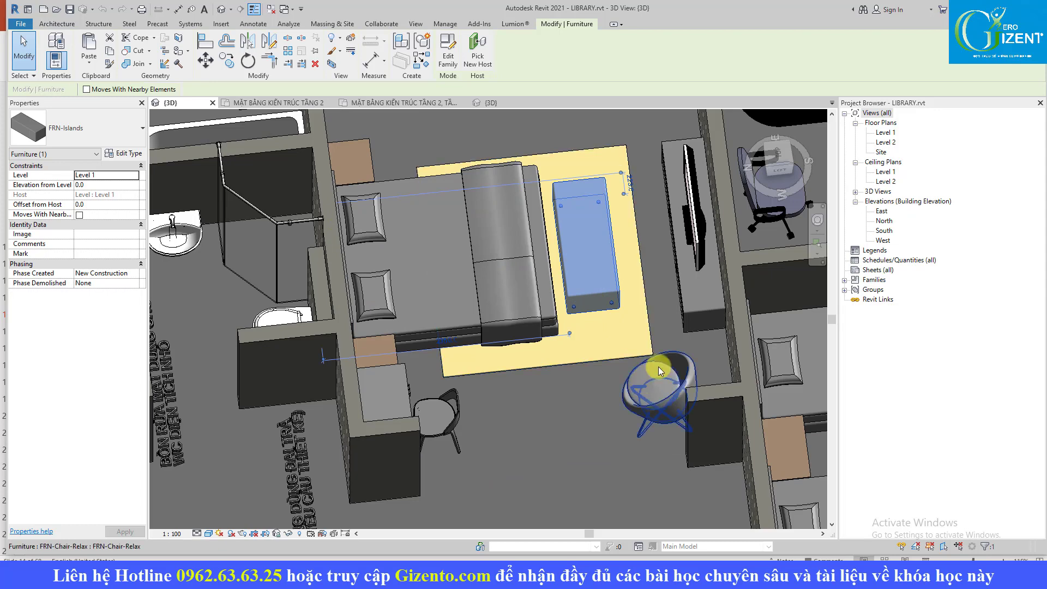
click(692, 292)
ctrl+click(698, 242)
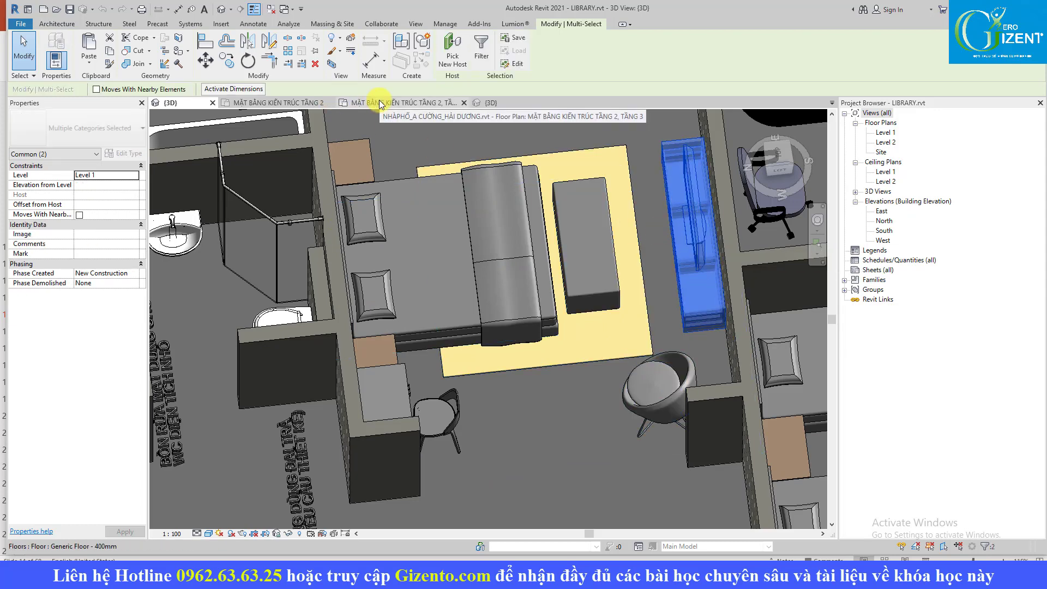
Paste the TV unit into the TẦNG 2 left bedroom using the existing types
click(293, 104)
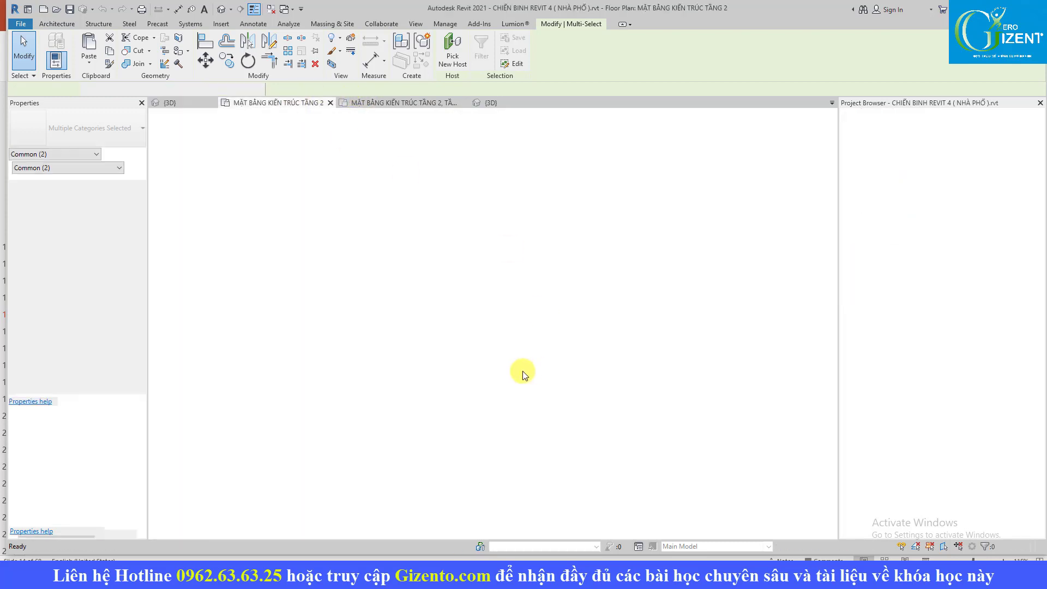
key(ctrl+v)
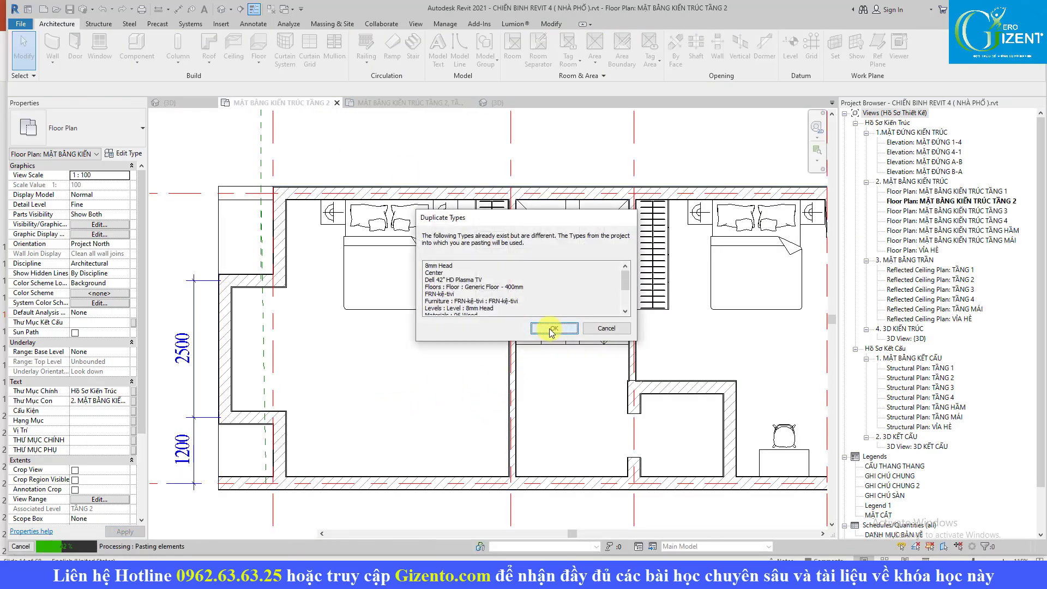
click(552, 329)
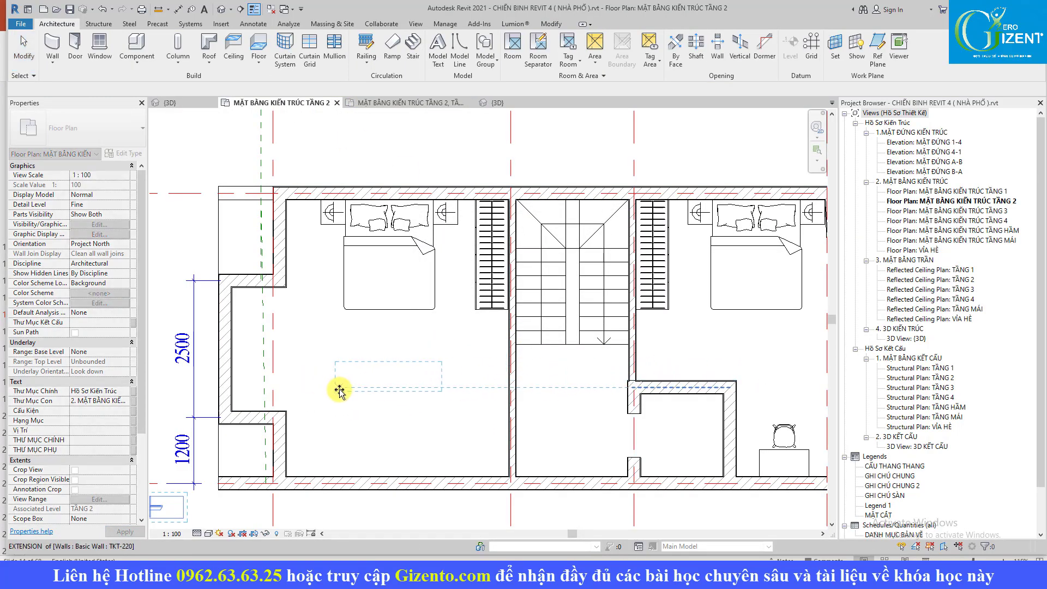
click(339, 390)
key(Escape)
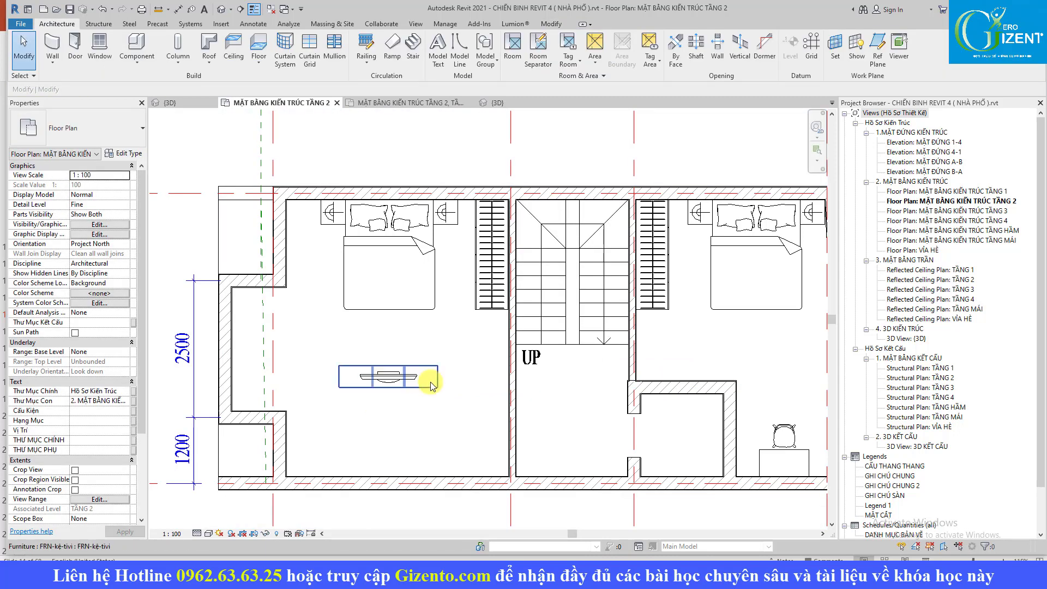
Draw a horizontal partition from the stair-side wall and a vertical one down to the bottom wall
key(w)
key(a)
scroll(502, 385, up, 2)
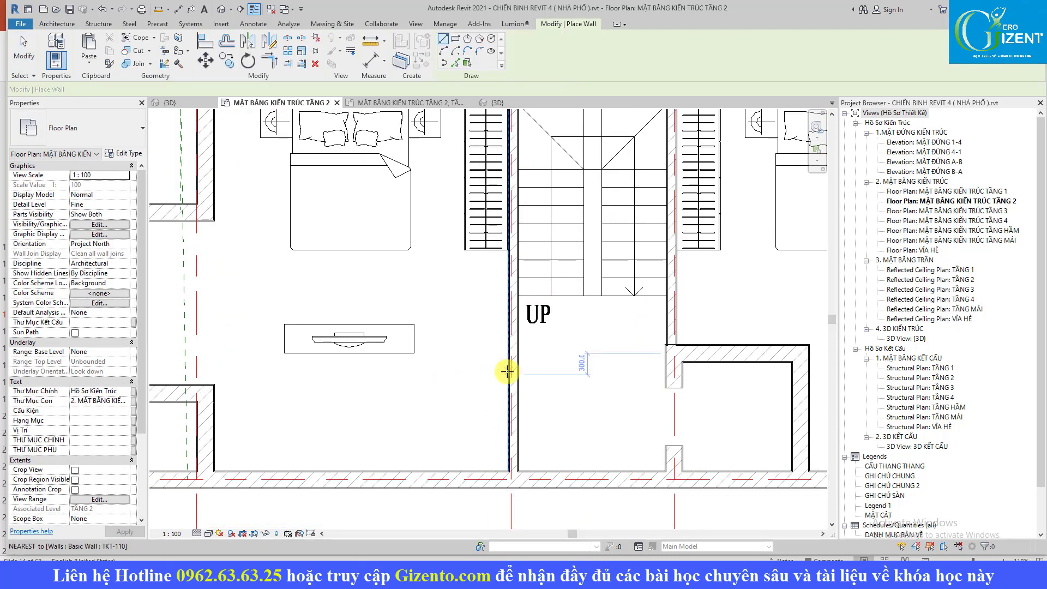
click(507, 372)
click(312, 371)
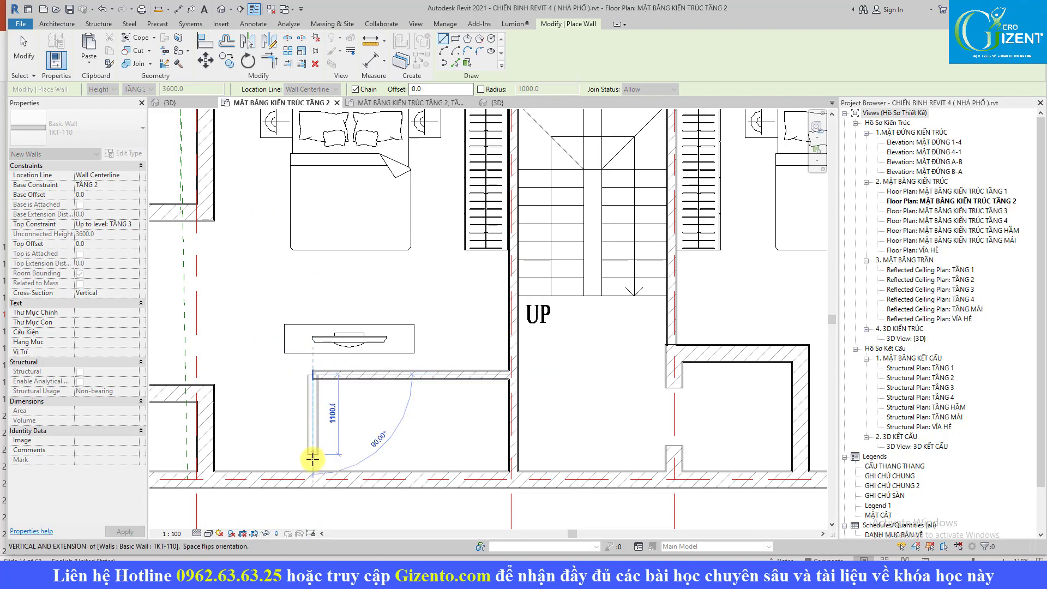
click(311, 470)
key(Escape)
key(Escape)
middle_drag(412, 386, 419, 364)
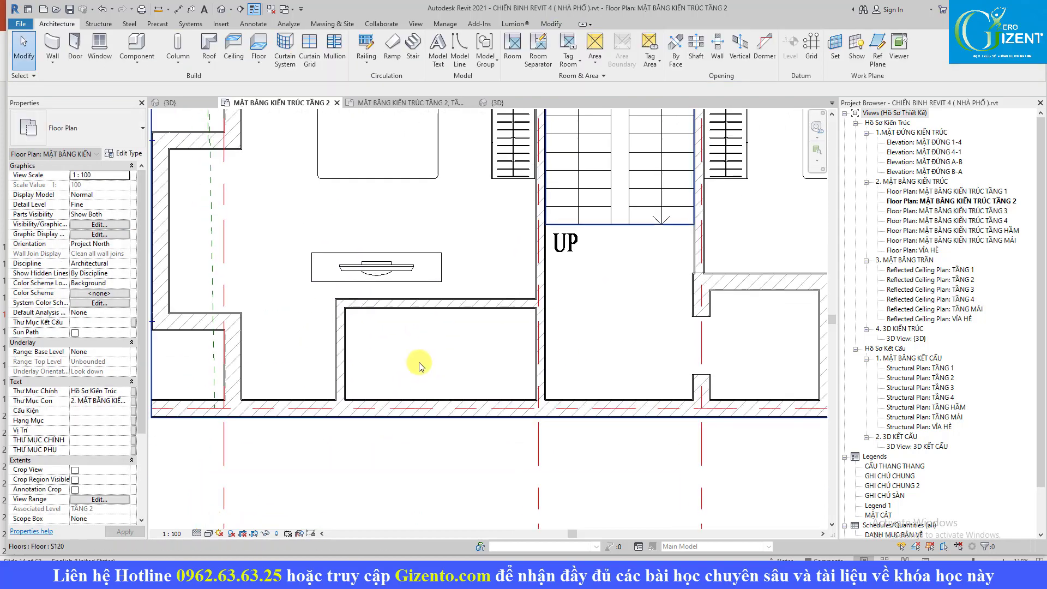
Check the reference plan's WC3 dimensions without placing any, then view the house in 3D
click(415, 97)
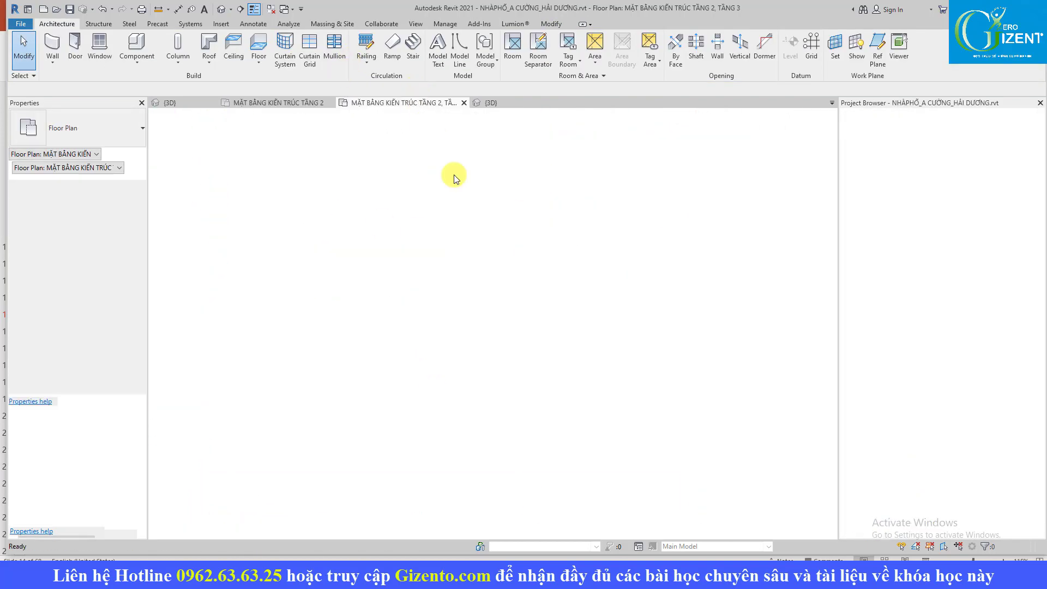
scroll(437, 299, up, 3)
scroll(420, 267, up, 2)
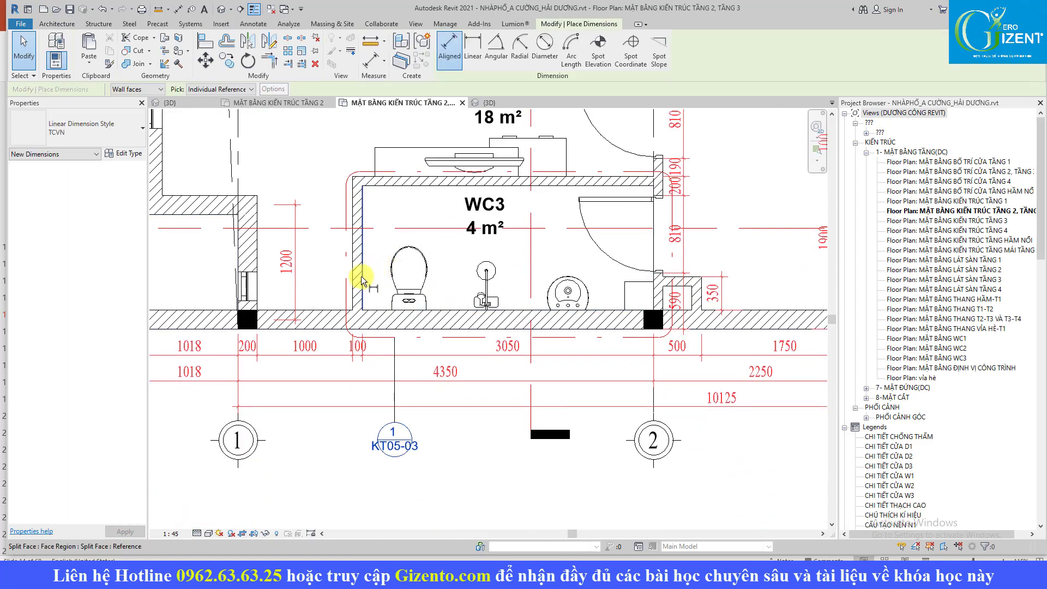
key(d)
key(i)
scroll(358, 288, up, 2)
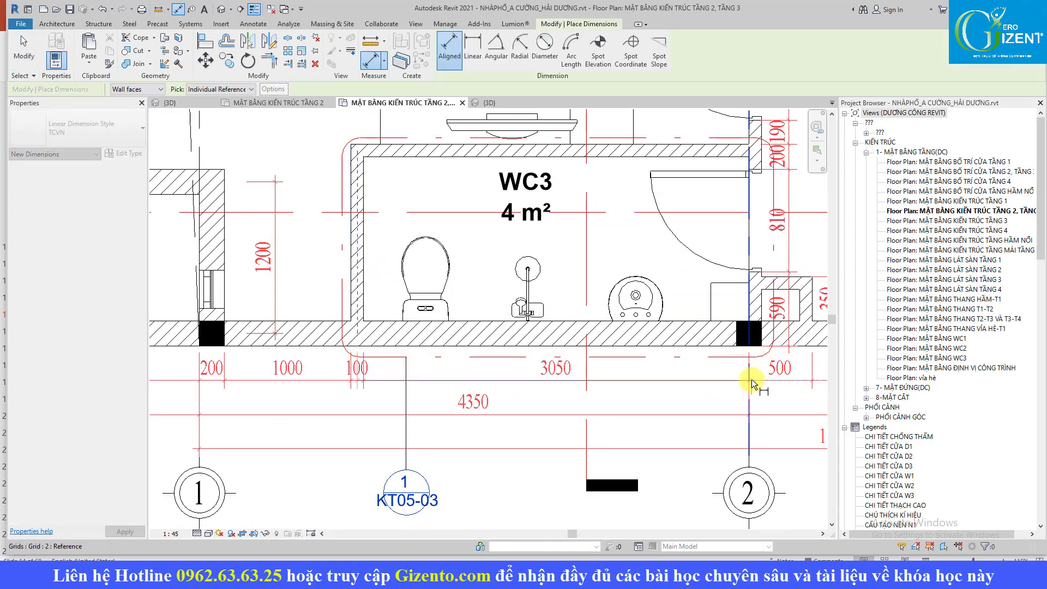
key(Escape)
key(Escape)
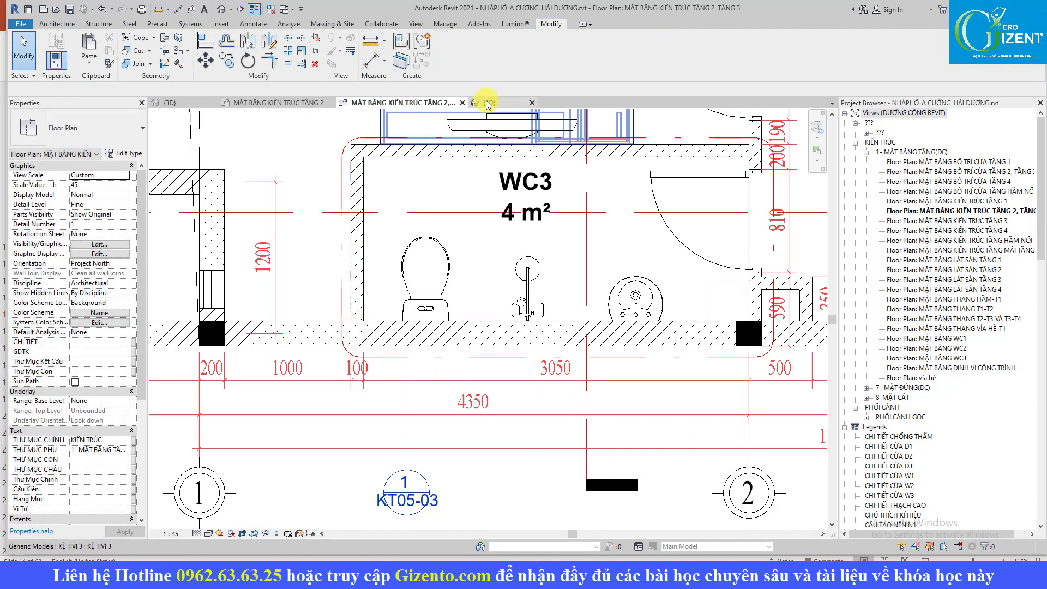
click(488, 104)
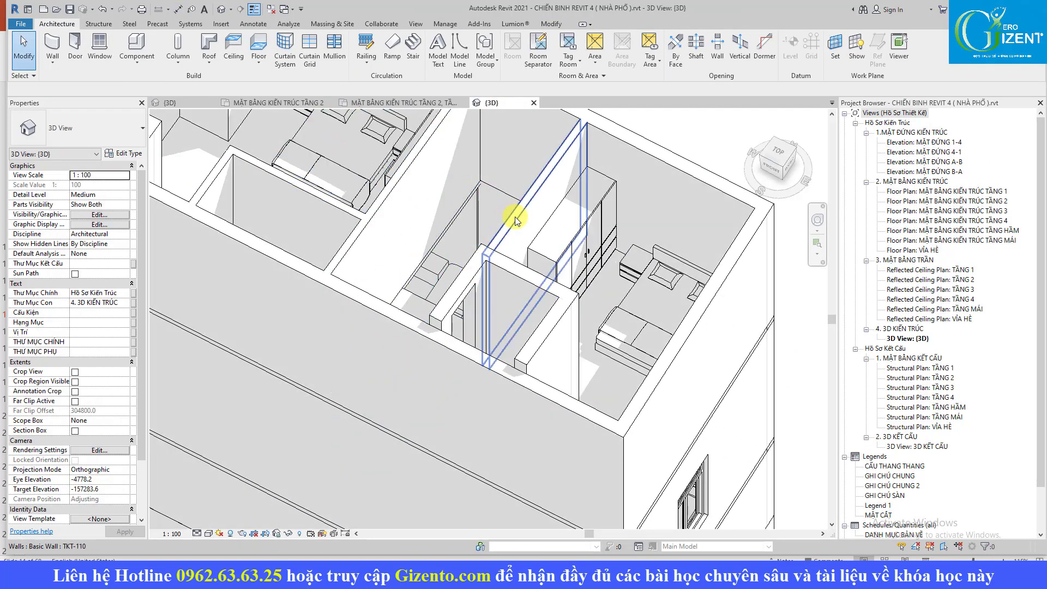
click(532, 294)
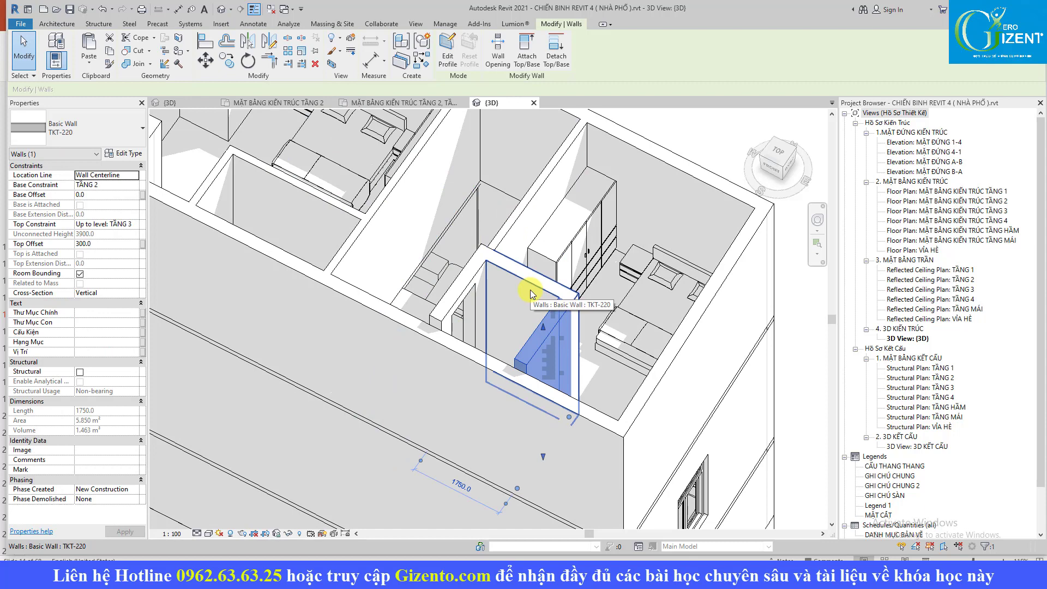
ctrl+click(445, 298)
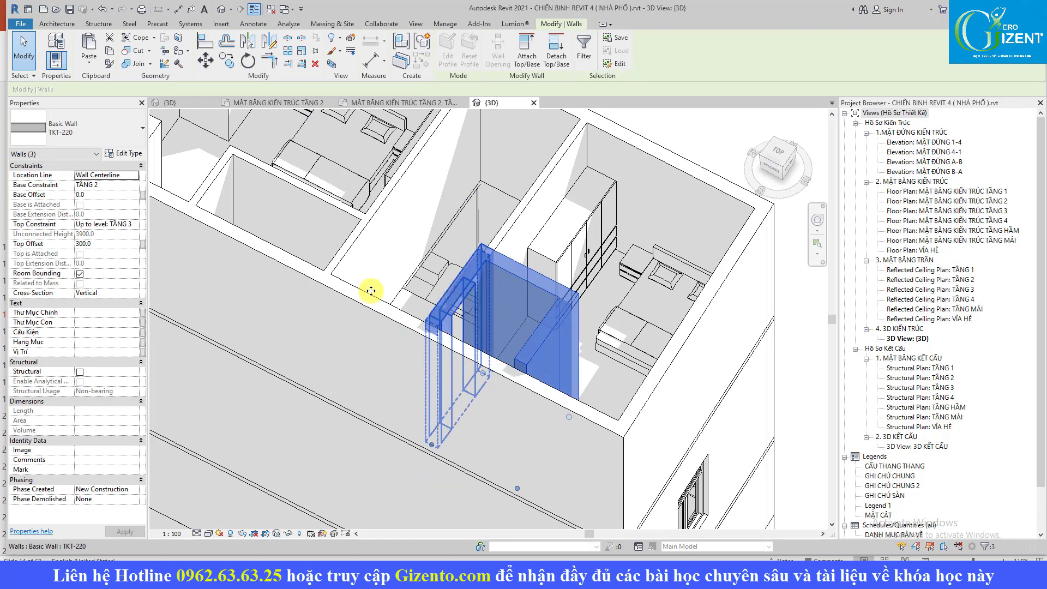
ctrl+click(374, 292)
click(114, 246)
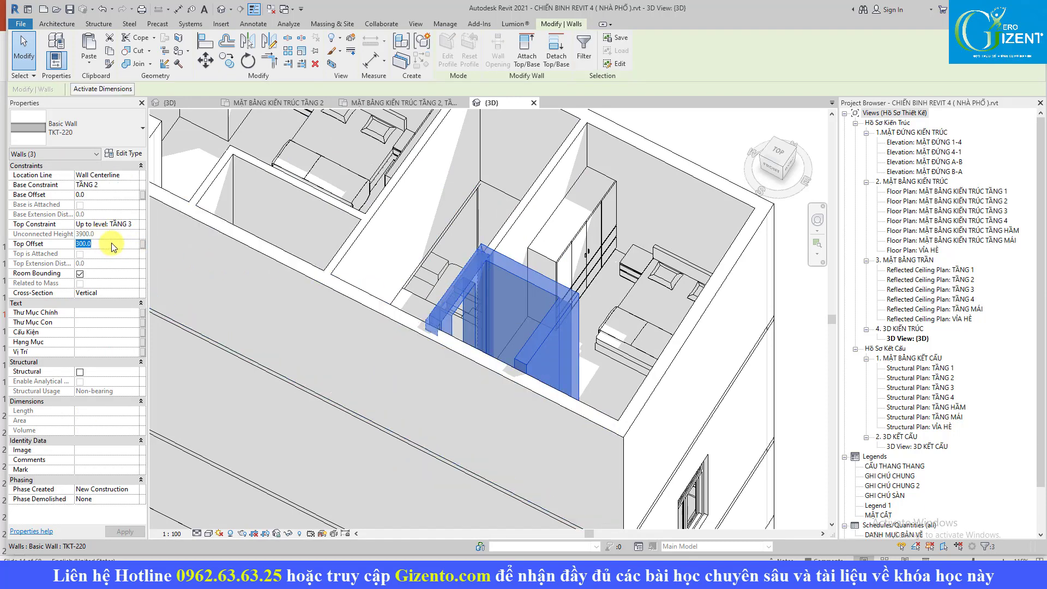
key(Return)
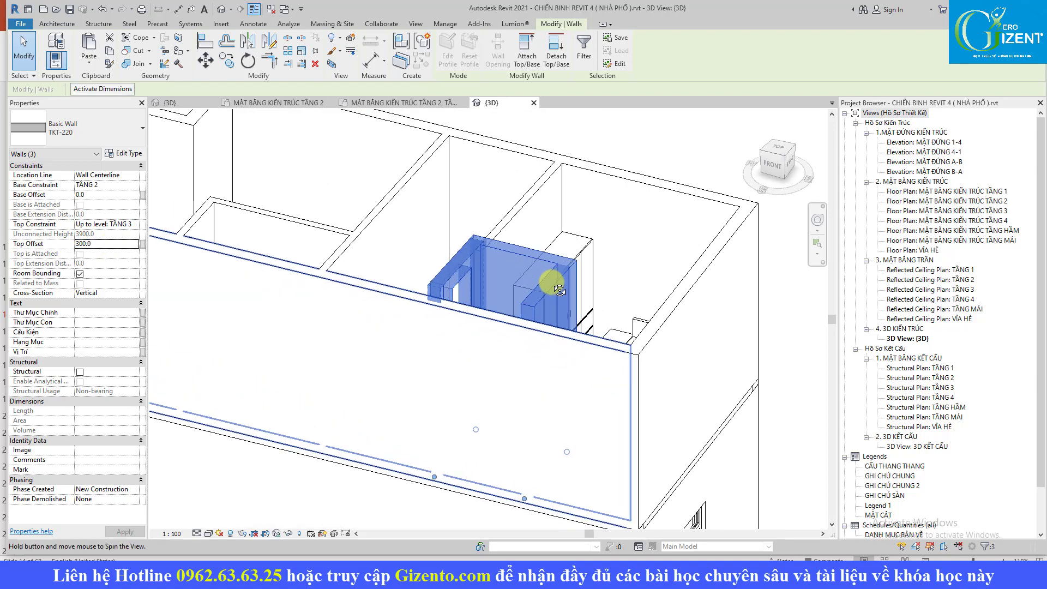
shift+middle_drag(685, 276, 515, 267)
key(Escape)
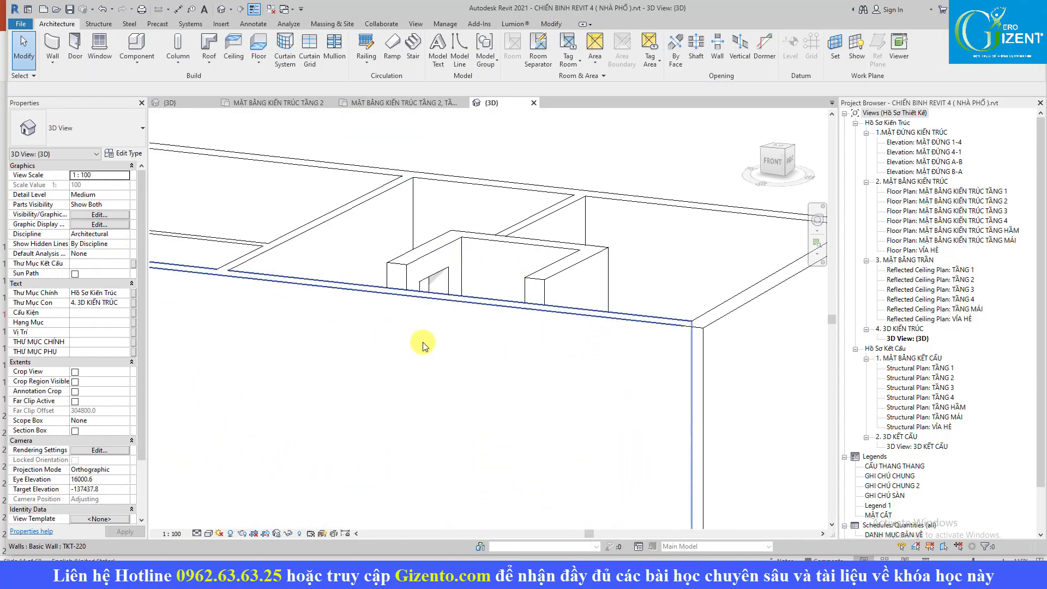
click(493, 390)
mouse_move(493, 390)
shift+middle_down()
mouse_move(467, 431)
mouse_move(433, 292)
shift+middle_up()
click(419, 292)
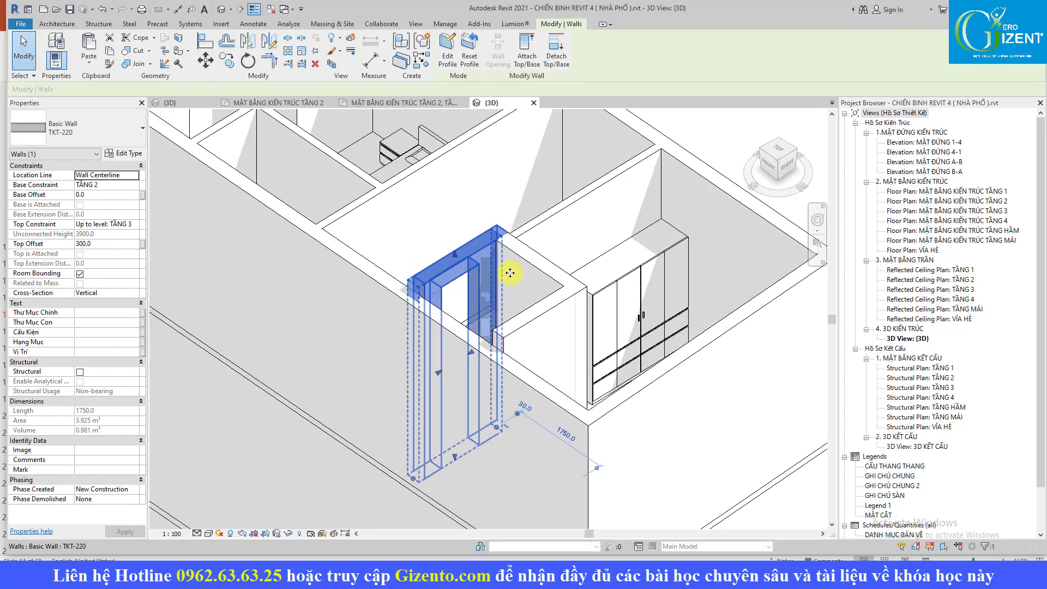
click(537, 349)
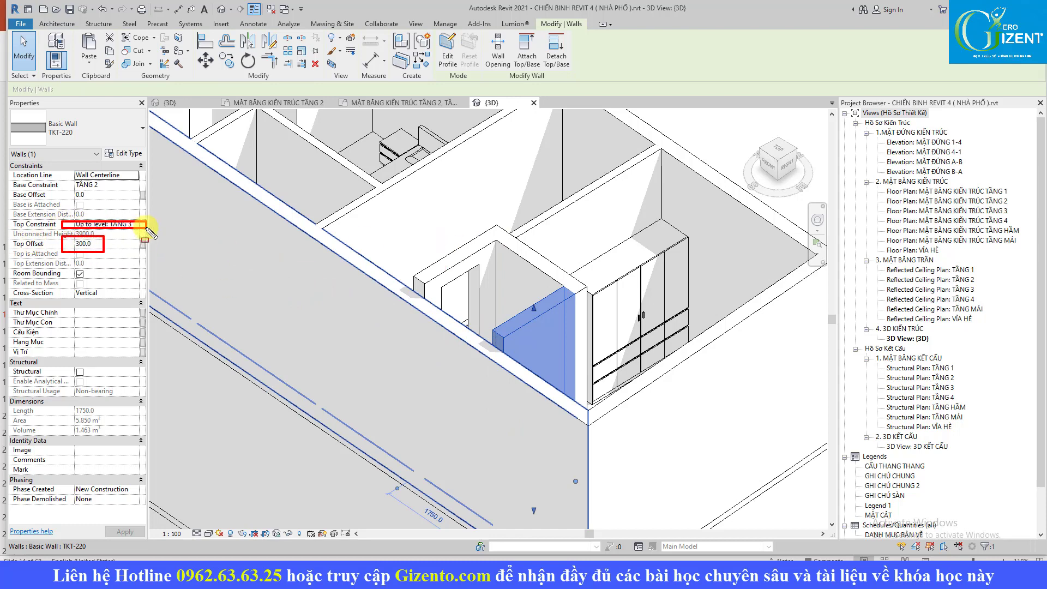
key(Escape)
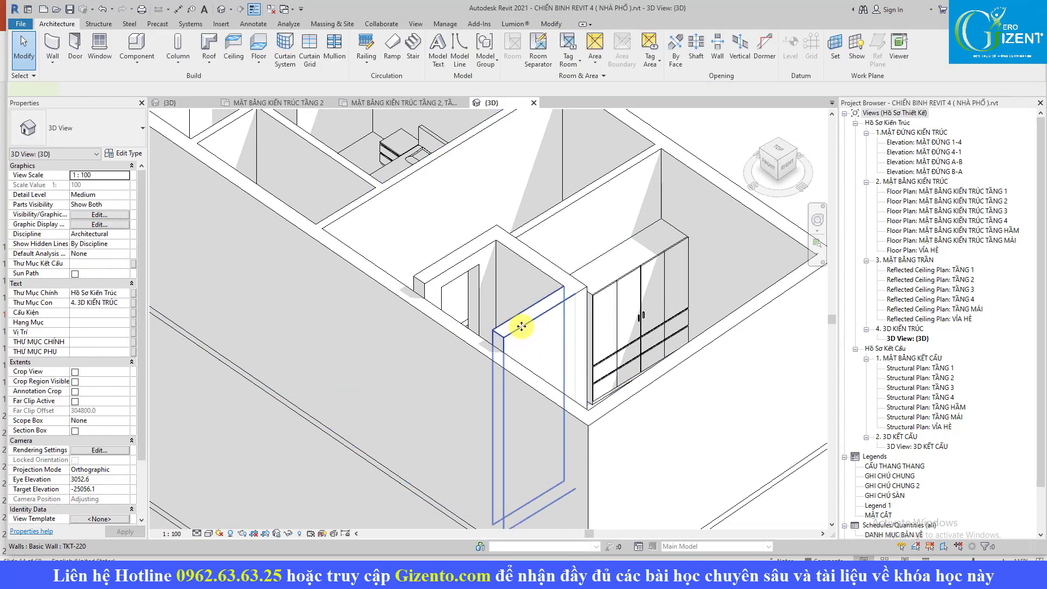
Edit the two partition walls' top offset and try aligning the wall beside the wardrobe
click(521, 327)
ctrl+click(439, 278)
click(111, 245)
text(0)
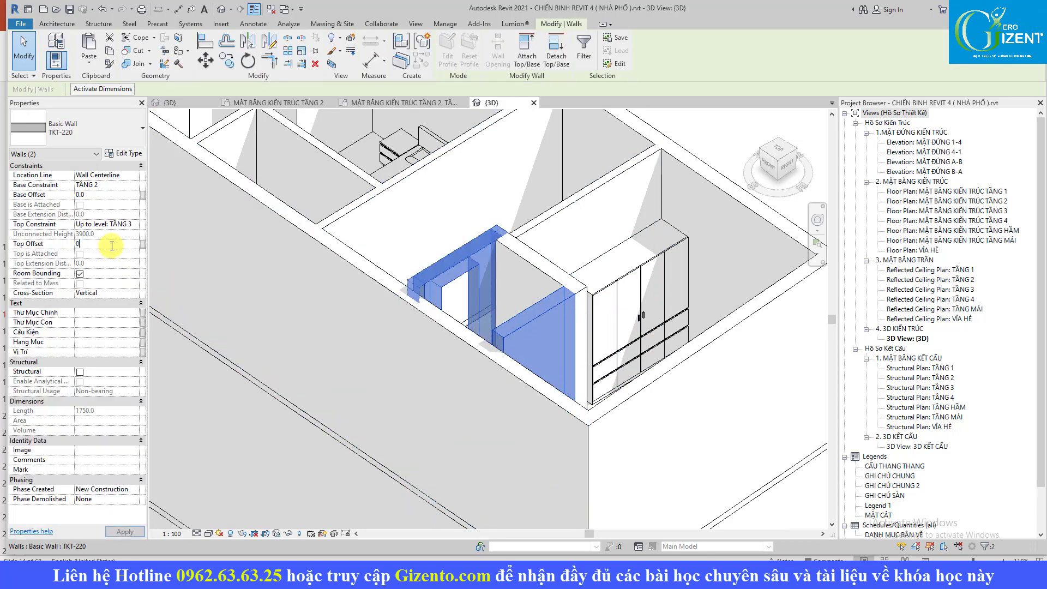
key(Escape)
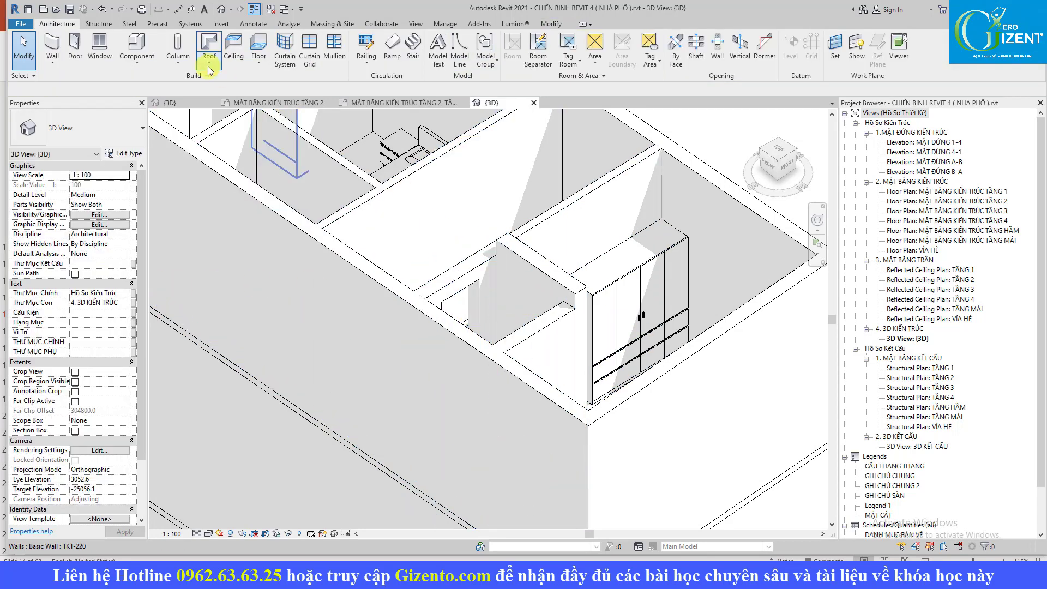
click(535, 277)
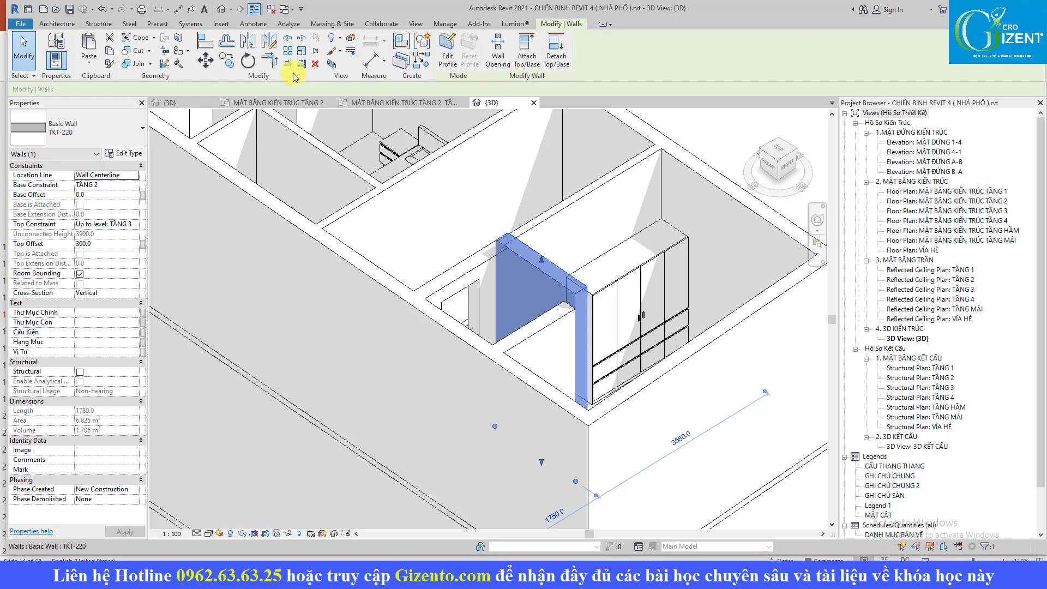
click(199, 43)
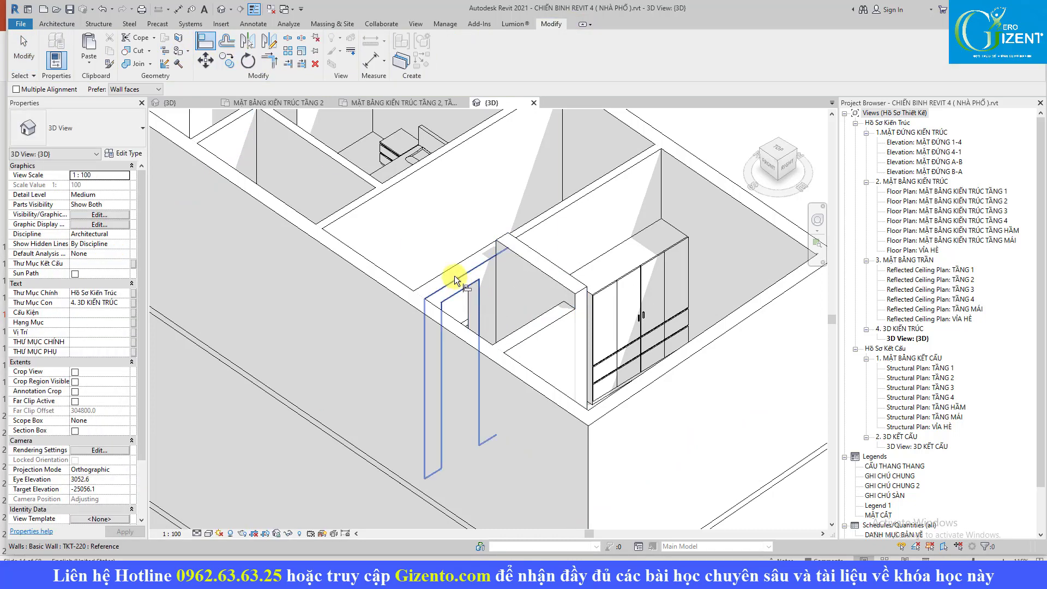
key(Escape)
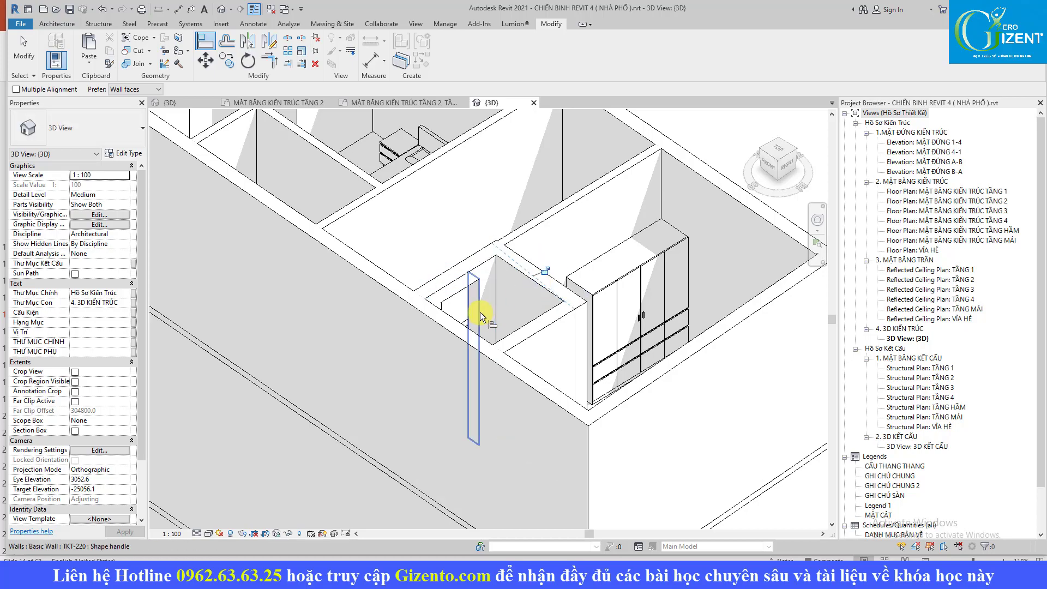
Orbit around the stair area to review the wall beside the stair from above
scroll(480, 312, down, 5)
shift+middle_drag(428, 234, 576, 410)
scroll(440, 254, up, 3)
scroll(433, 242, up, 3)
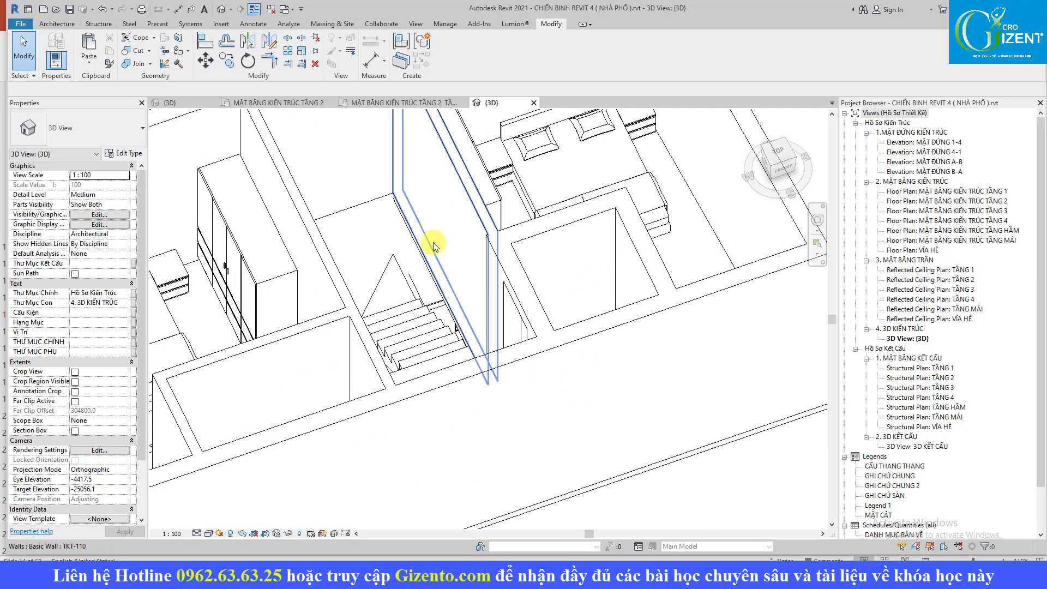
click(433, 242)
mouse_move(271, 348)
shift+middle_down()
mouse_move(479, 460)
mouse_move(542, 280)
mouse_move(593, 324)
mouse_move(561, 210)
mouse_move(533, 227)
mouse_move(525, 249)
mouse_move(567, 343)
mouse_move(525, 338)
shift+middle_up()
key(Escape)
Check the stair-side wall from the upper floor, then open the MẶT BẰNG KIẾN TRÚC TẦNG 2 plan
click(525, 250)
scroll(524, 250, down, 5)
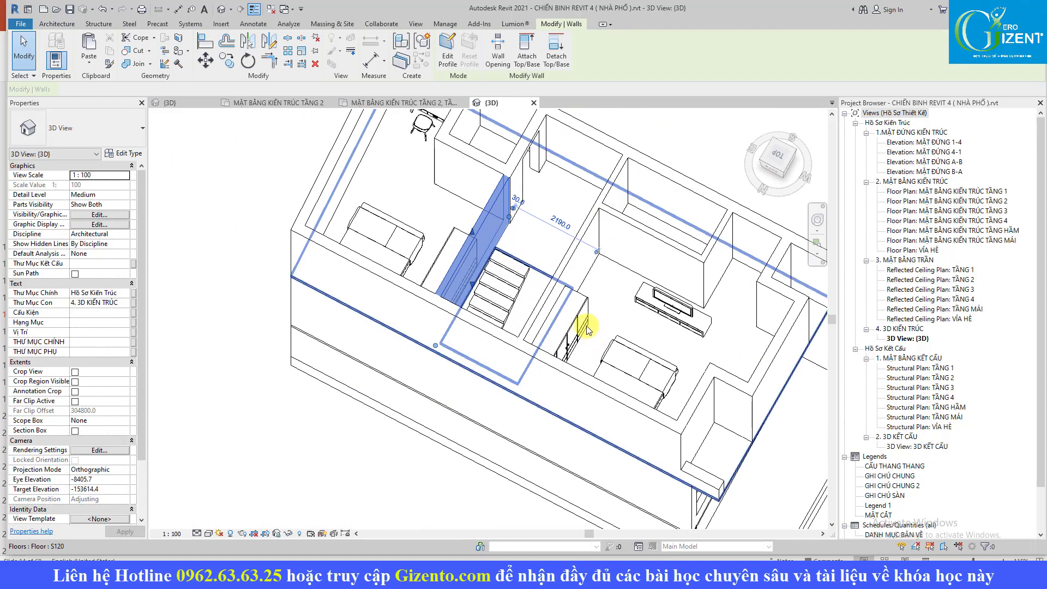
key(Escape)
scroll(540, 303, up, 3)
mouse_move(510, 168)
shift+middle_down()
mouse_move(540, 303)
mouse_move(626, 276)
mouse_move(996, 221)
shift+middle_up()
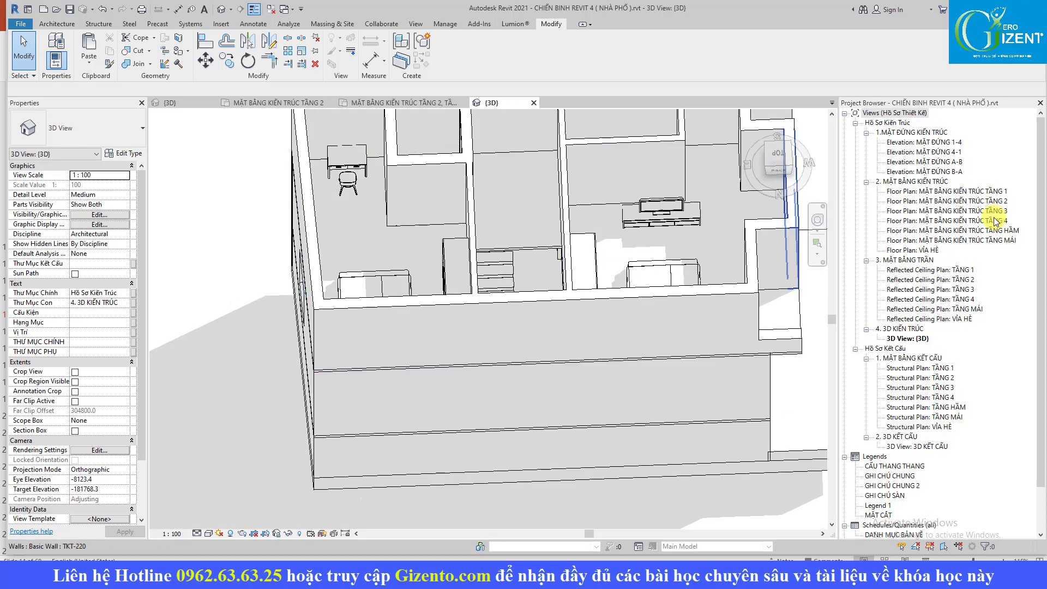
double_click(979, 203)
Align the stair-side vertical wall to the reference edge and extend it to the horizontal wall
scroll(613, 276, down, 2)
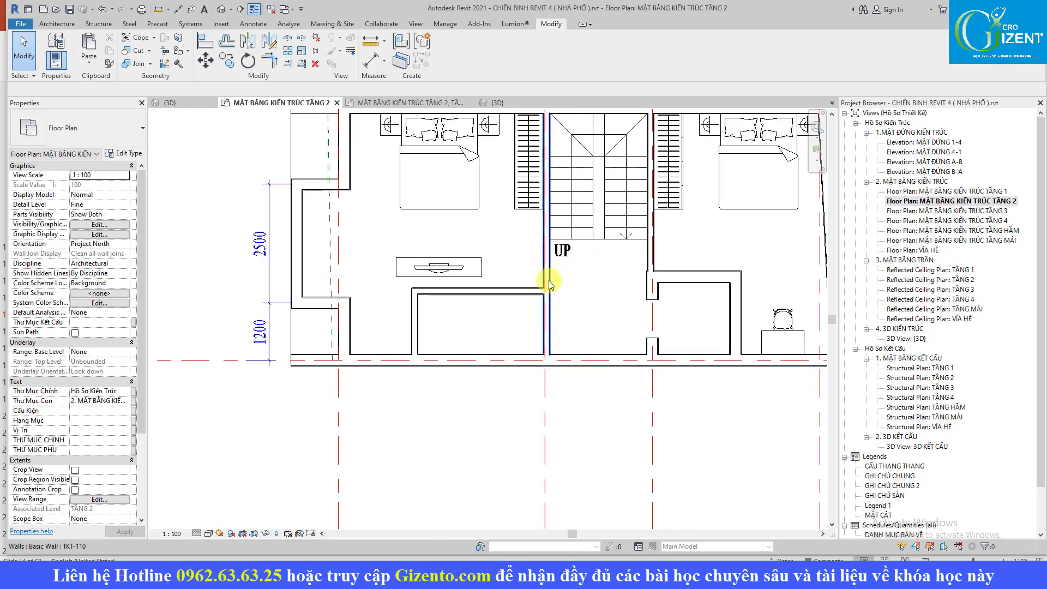
scroll(593, 311, up, 2)
scroll(600, 312, up, 2)
scroll(600, 312, up, 2)
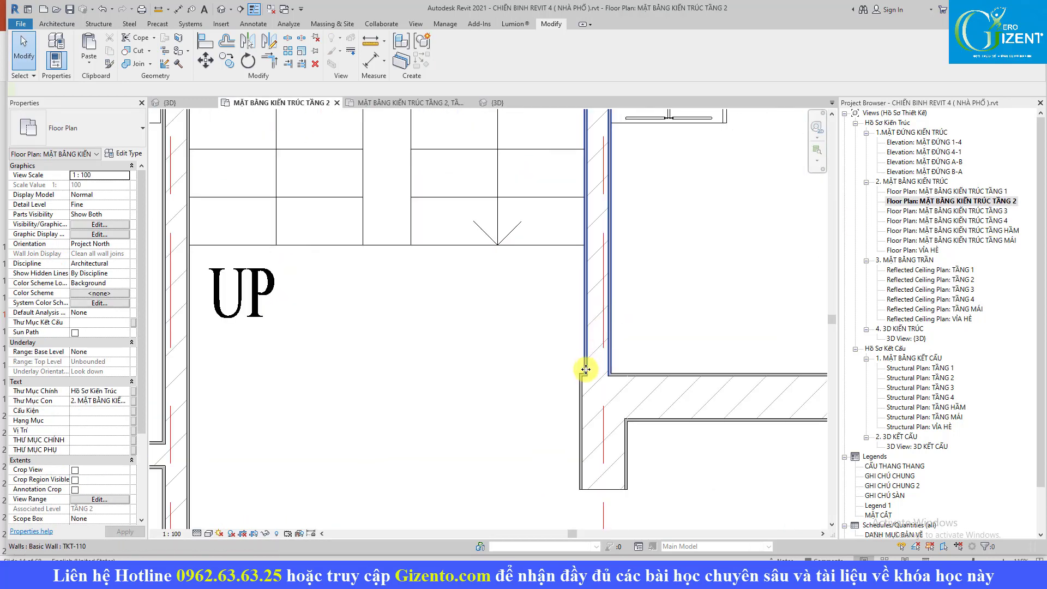
click(588, 360)
drag(597, 374, 597, 362)
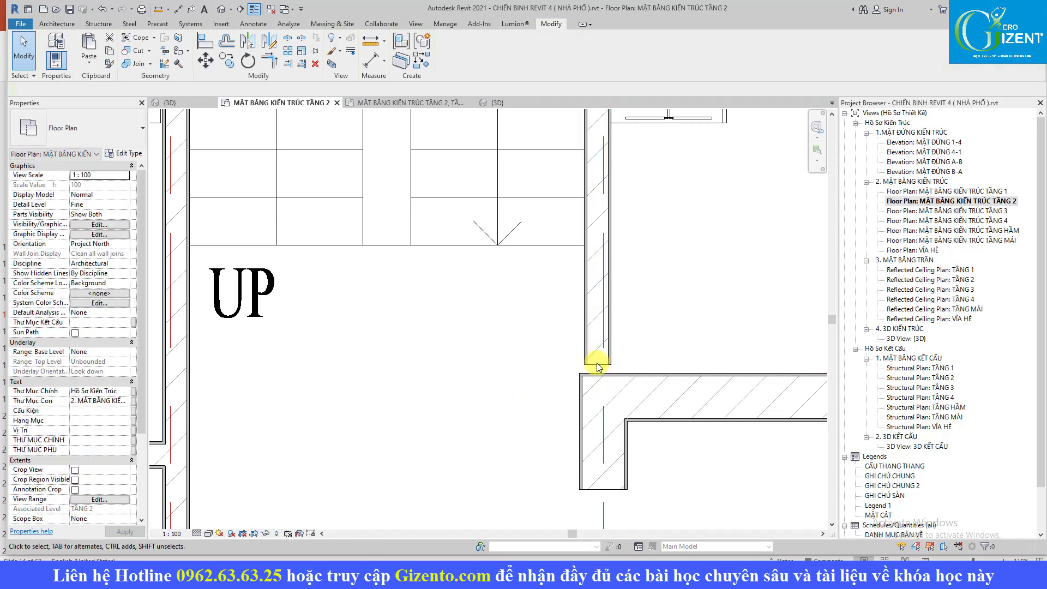
key(l)
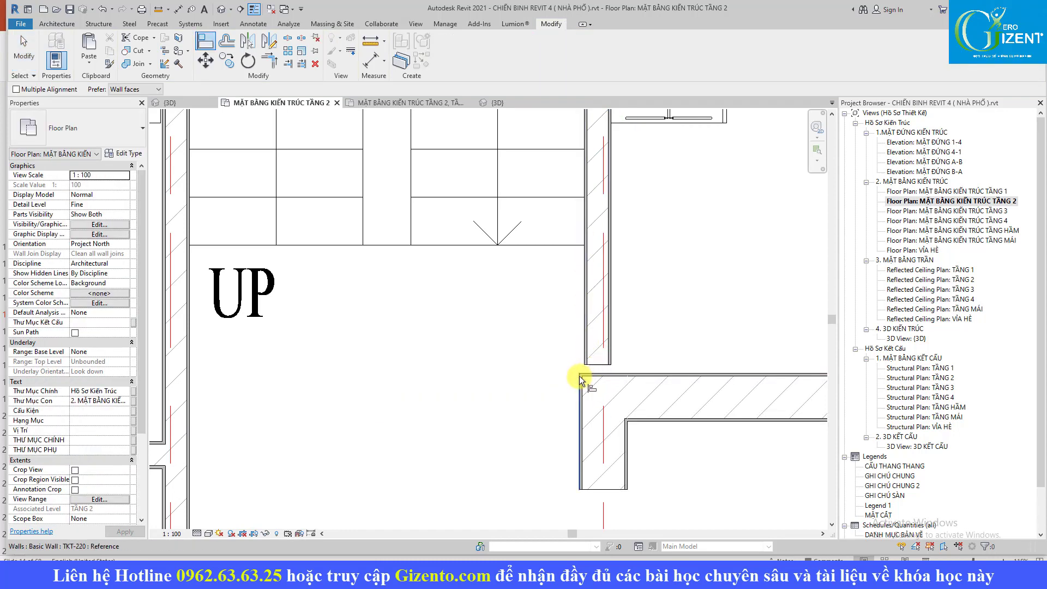
click(583, 353)
key(Escape)
key(Escape)
scroll(562, 365, down, 2)
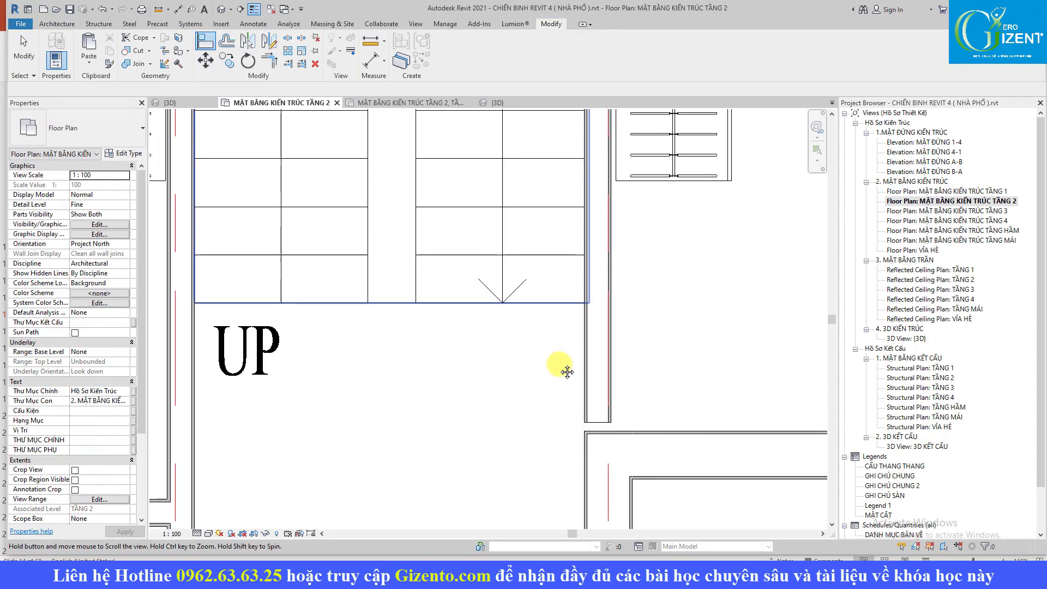
drag(595, 413, 596, 420)
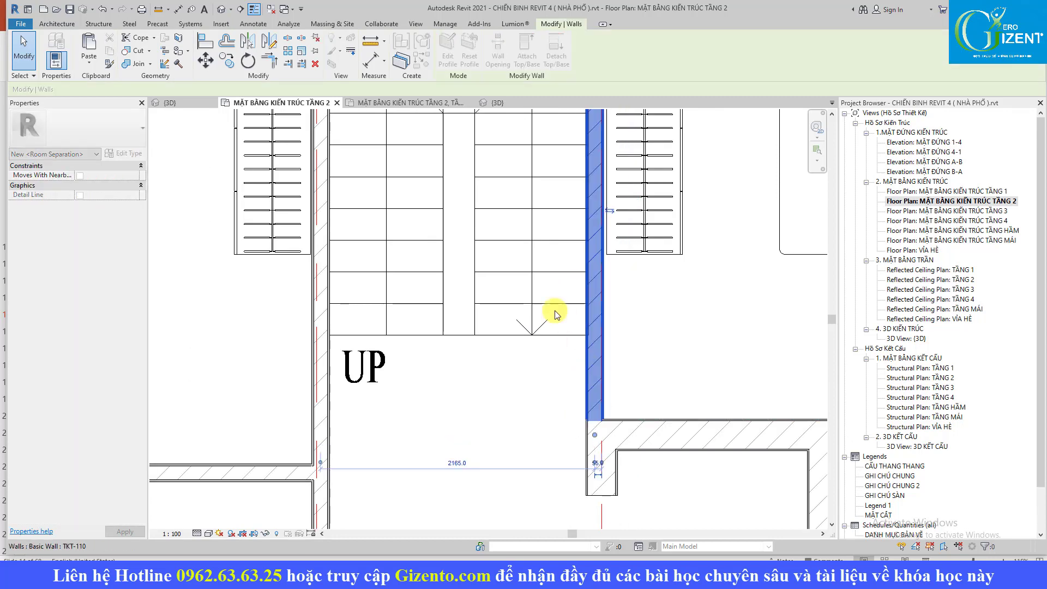
key(Escape)
Edit the TẦNG 2 floor boundary sketch beside the stair and finish it, dismissing the warning
click(544, 294)
key(Escape)
scroll(580, 319, down, 2)
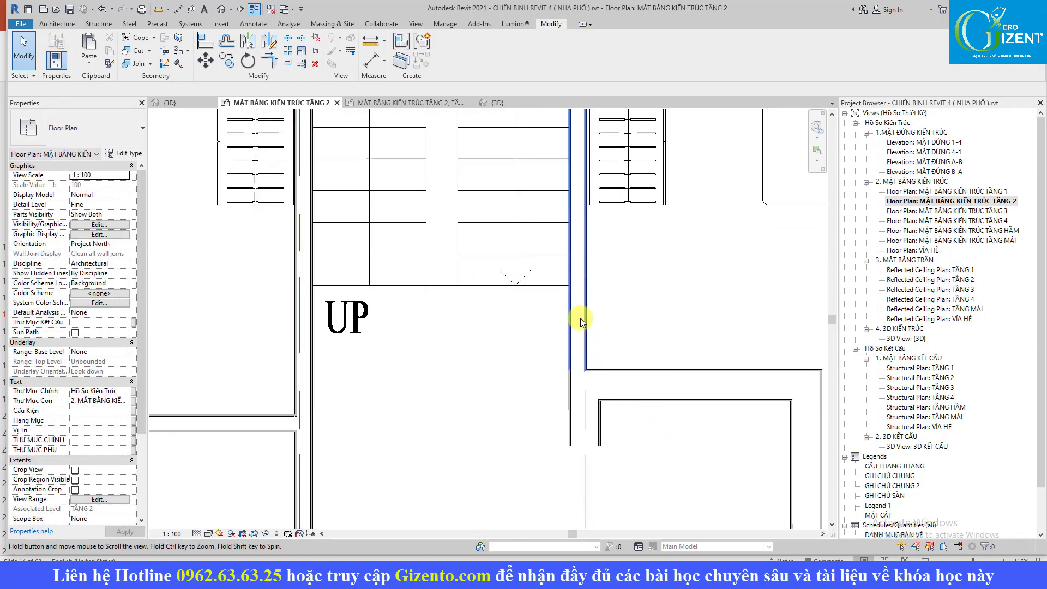
middle_drag(581, 312, 511, 326)
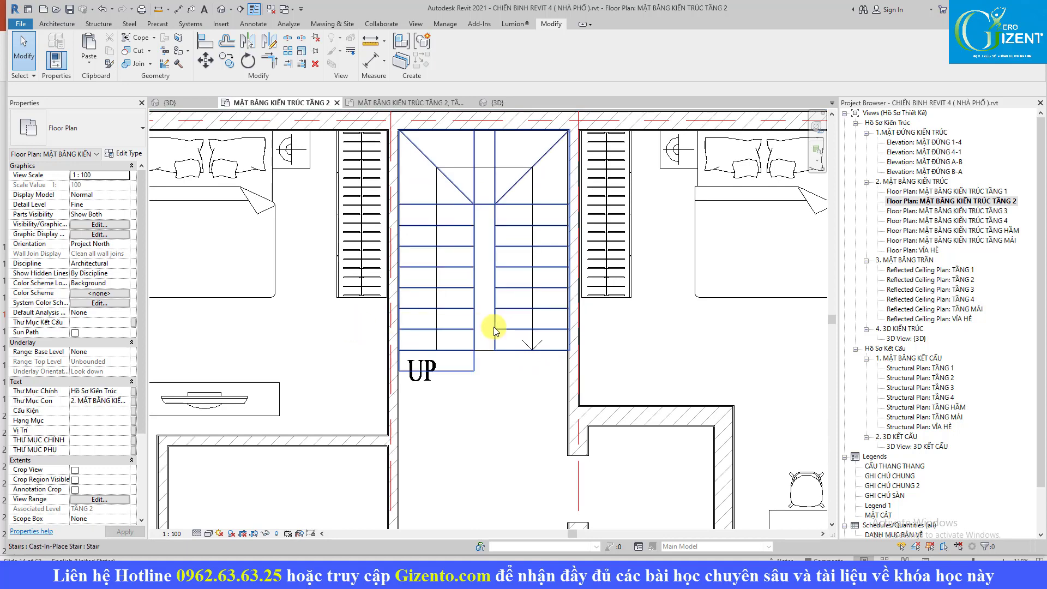
click(535, 303)
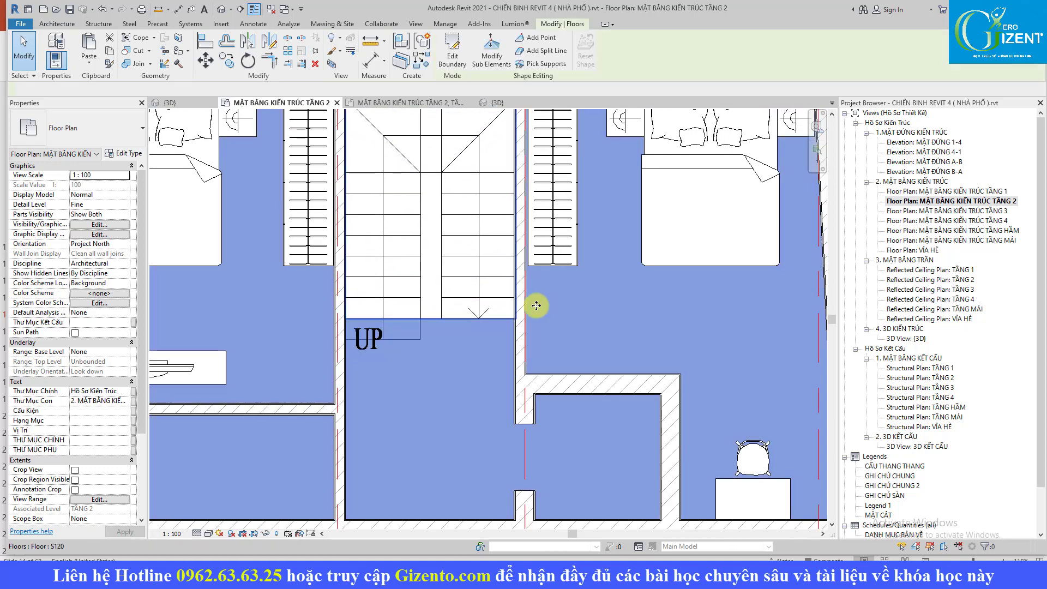
scroll(536, 303, up, 2)
double_click(536, 303)
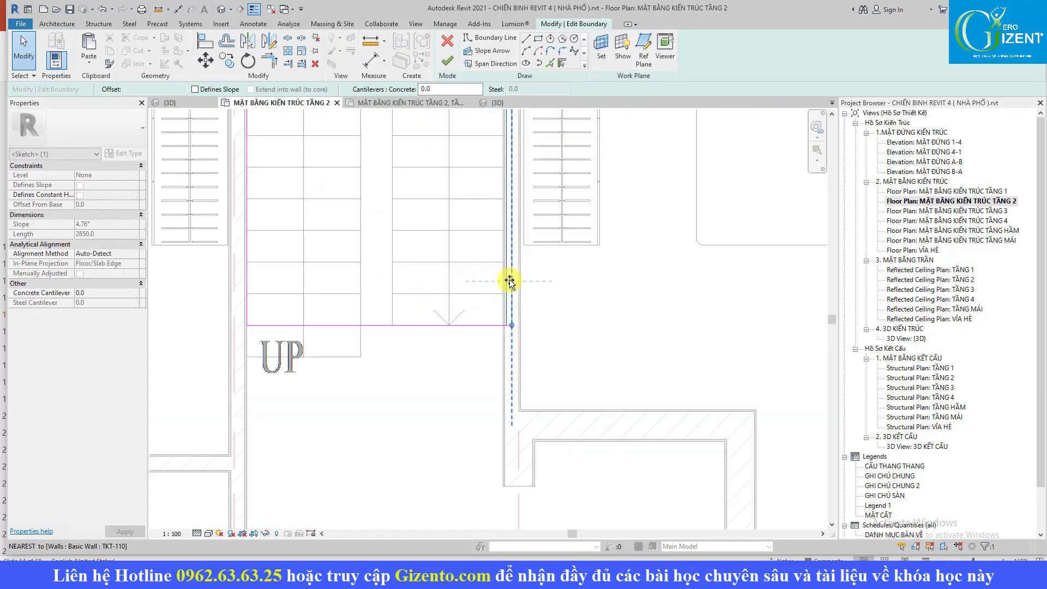
click(501, 280)
click(447, 61)
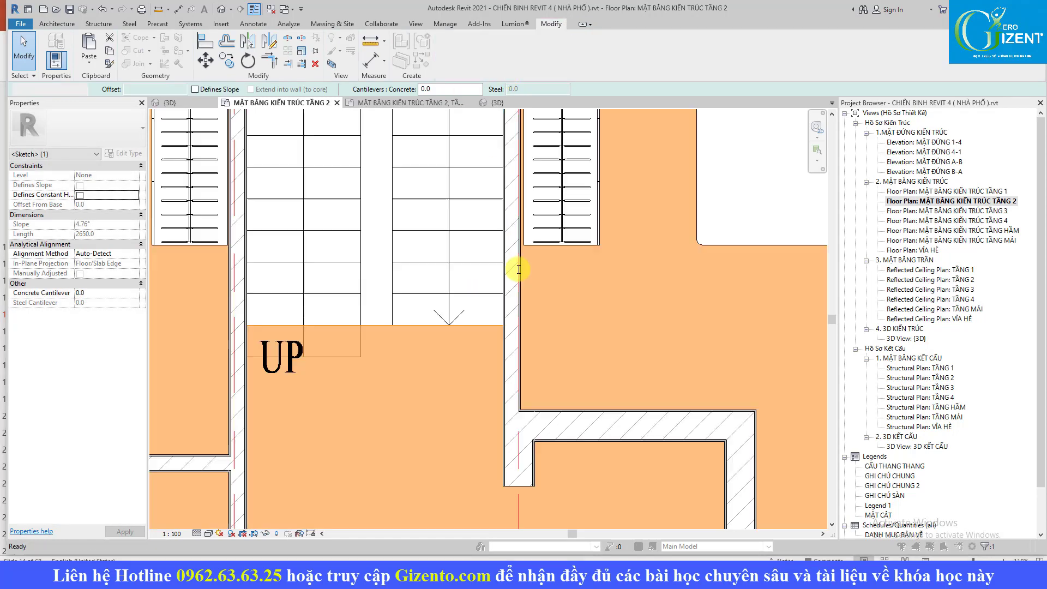
click(603, 306)
Re-edit and finish the floor boundary again, then zoom back out to the bedrooms
double_click(569, 309)
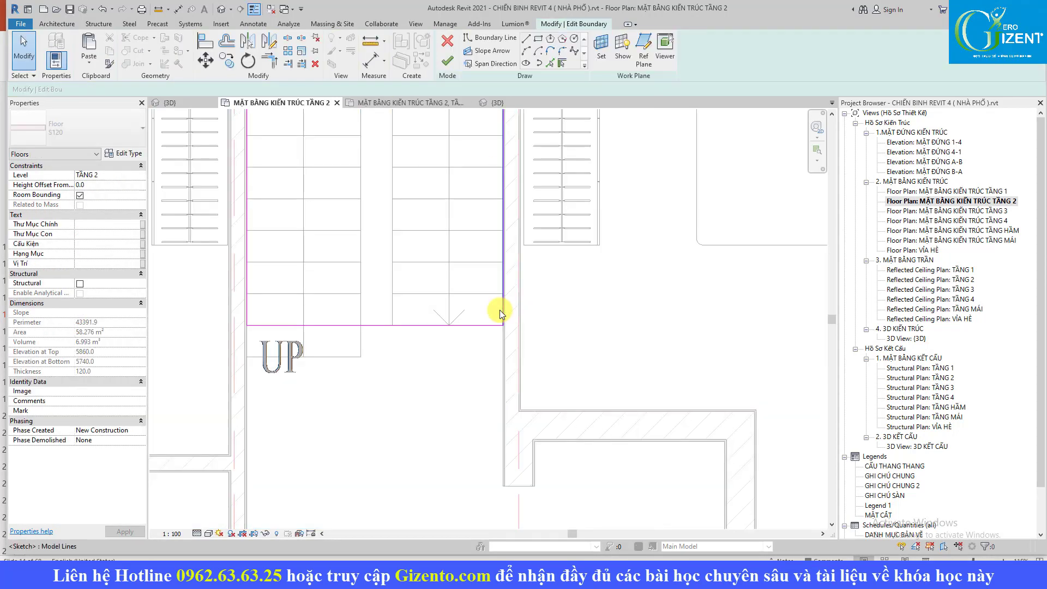
click(447, 61)
click(586, 302)
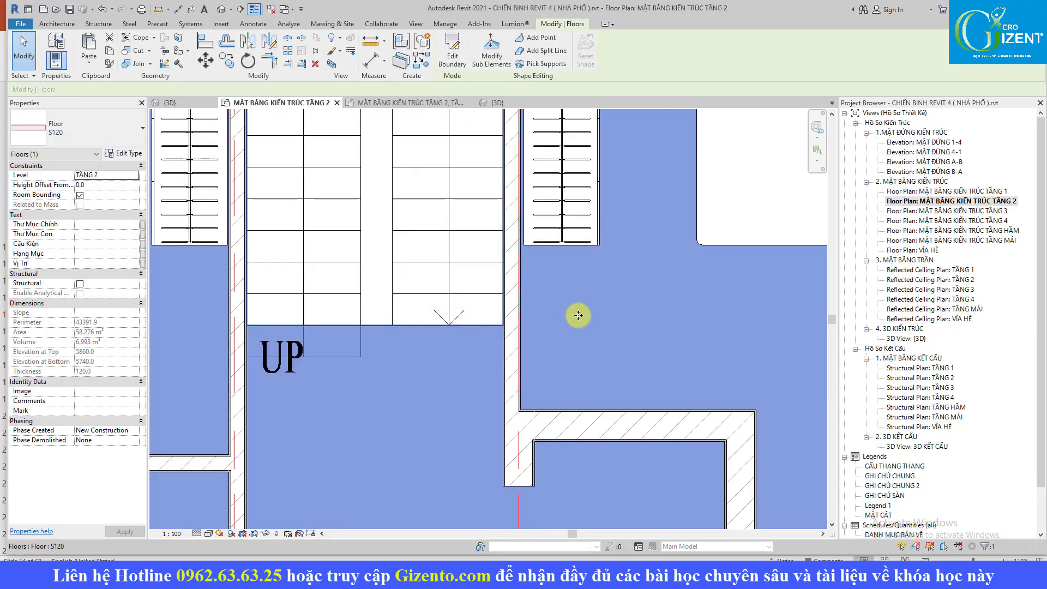
scroll(574, 316, down, 2)
key(Escape)
scroll(536, 362, down, 1)
Dimension the small room's width (1290) and change it to 1000 by moving the right partition
scroll(374, 297, up, 2)
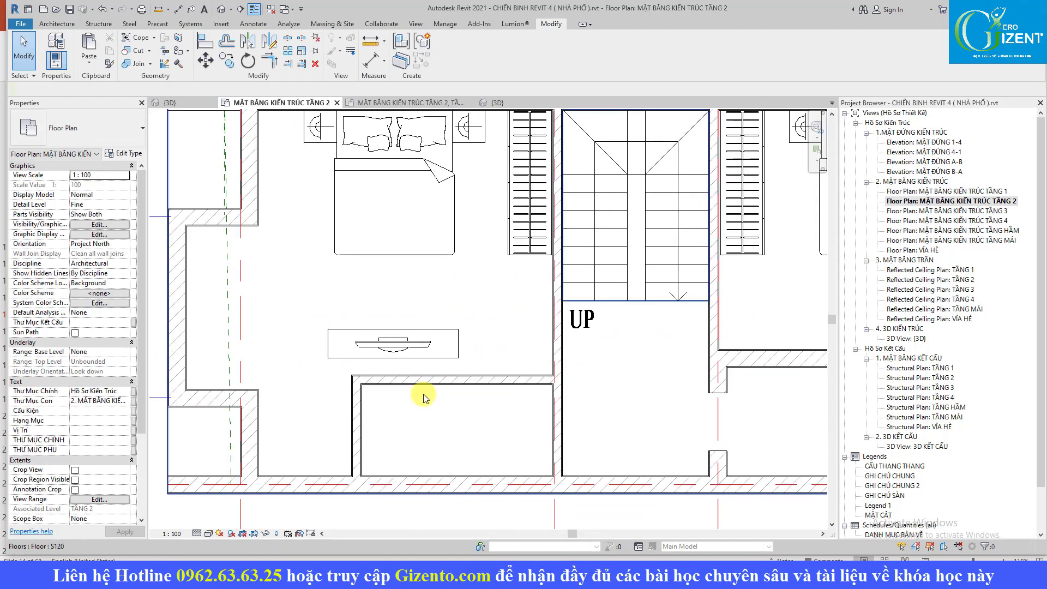
scroll(425, 397, up, 2)
key(d)
key(i)
click(457, 366)
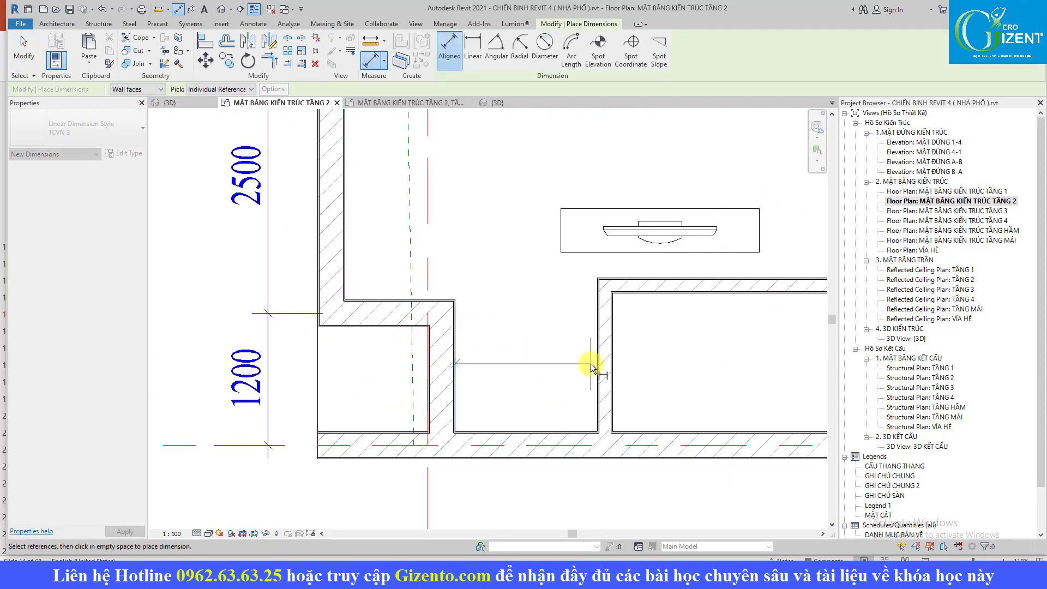
click(597, 363)
click(531, 368)
key(Escape)
key(Escape)
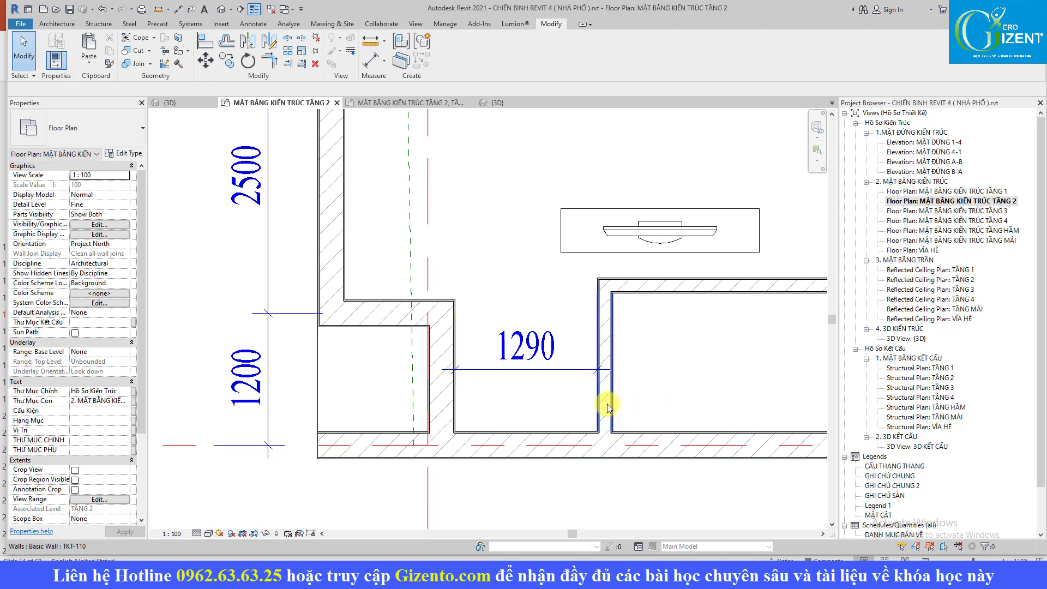
click(605, 402)
click(526, 360)
text(1000)
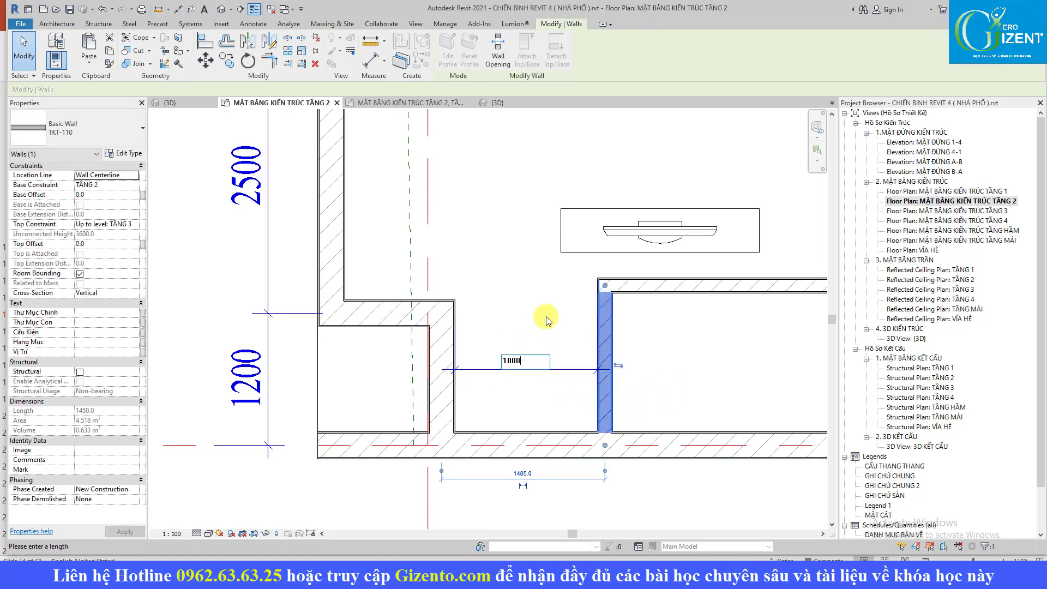
key(Return)
key(Escape)
Align the right partition's top face with the lower wall face using AL
key(a)
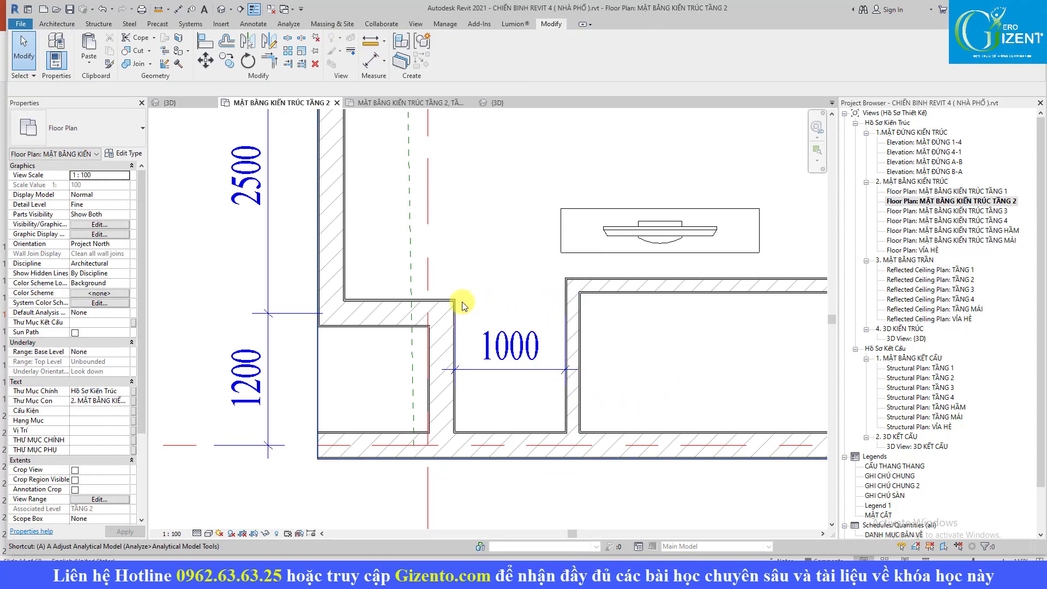
key(l)
click(422, 299)
click(614, 278)
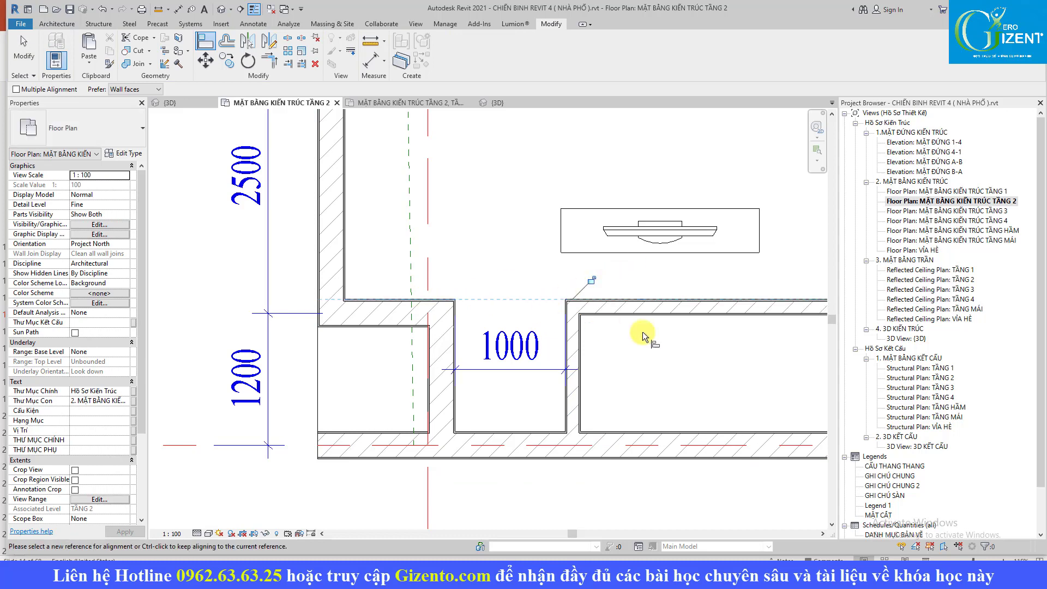
middle_drag(643, 331, 558, 318)
key(Escape)
Start another aligned dimension from the top wall face, cancel it, and select the small room's upper wall
key(d)
key(i)
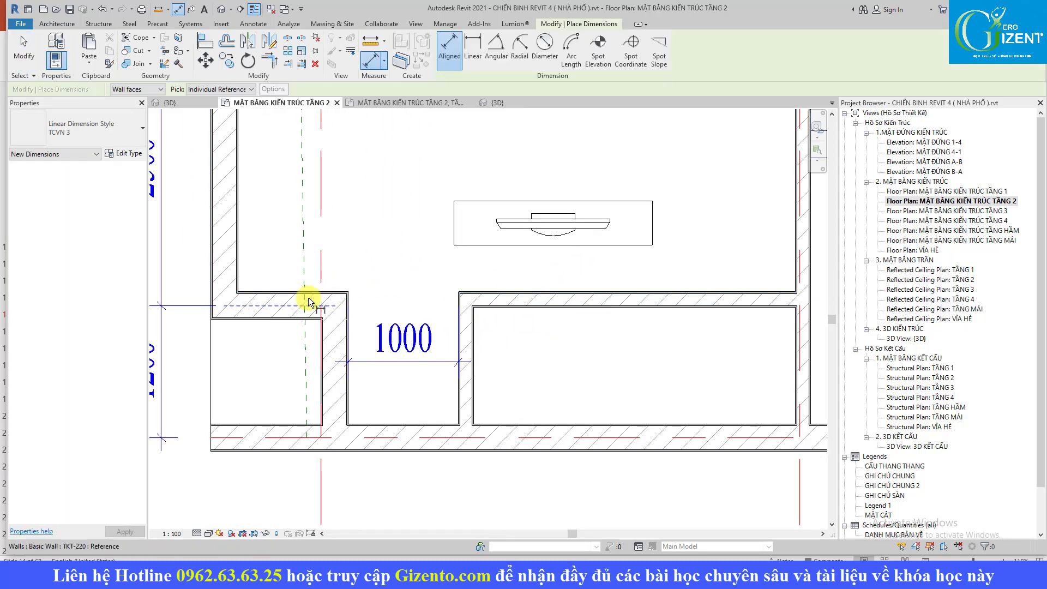
click(336, 292)
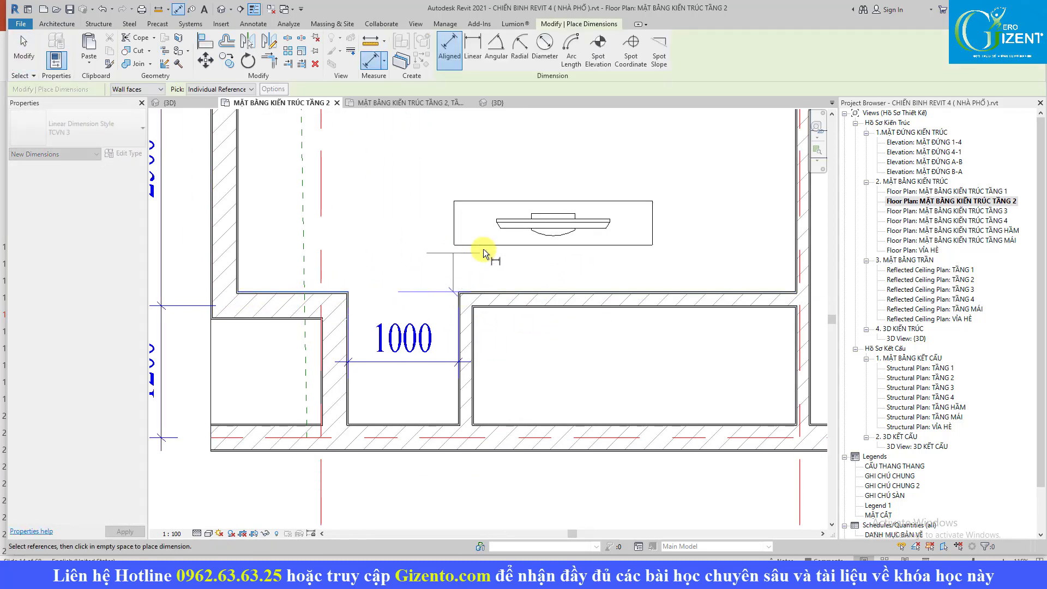
key(Escape)
key(Escape)
click(544, 296)
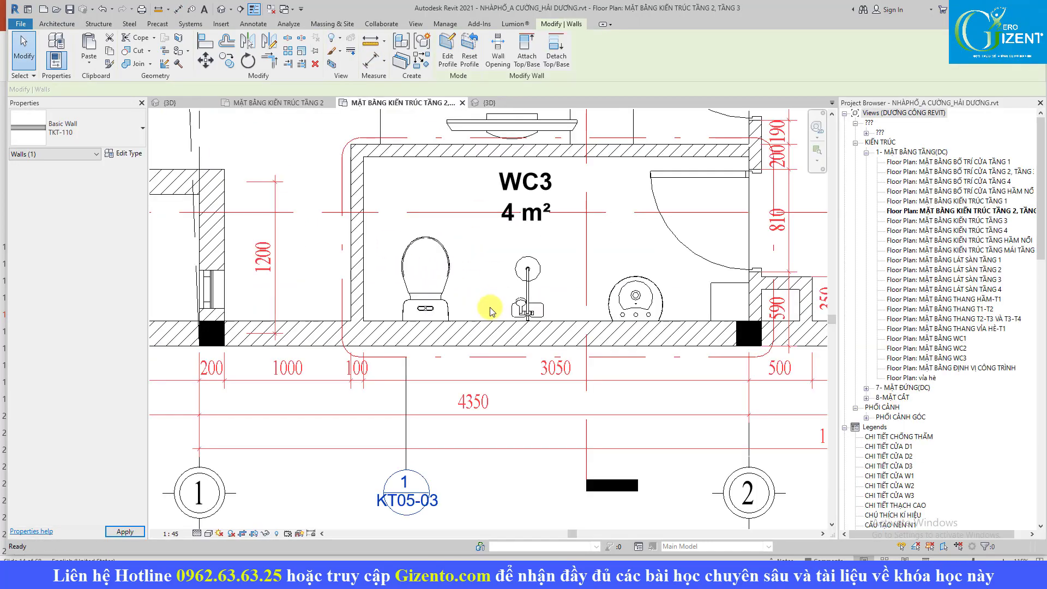
Pan around the reference plan to inspect room WC3 and the bedroom and stair above it
scroll(456, 264, up, 1)
scroll(433, 292, up, 1)
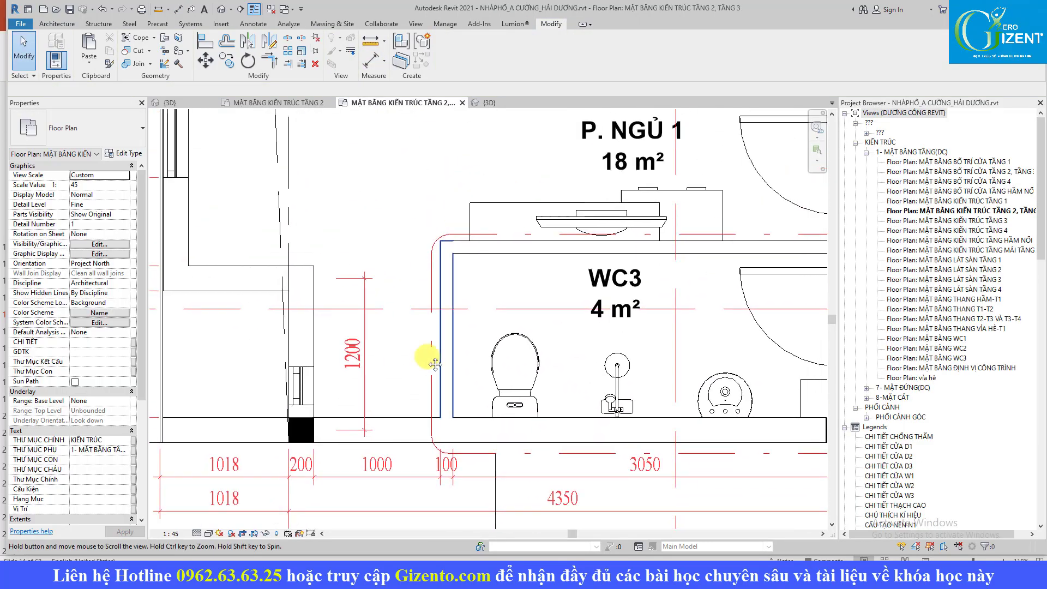
scroll(505, 309, up, 1)
key(d)
key(i)
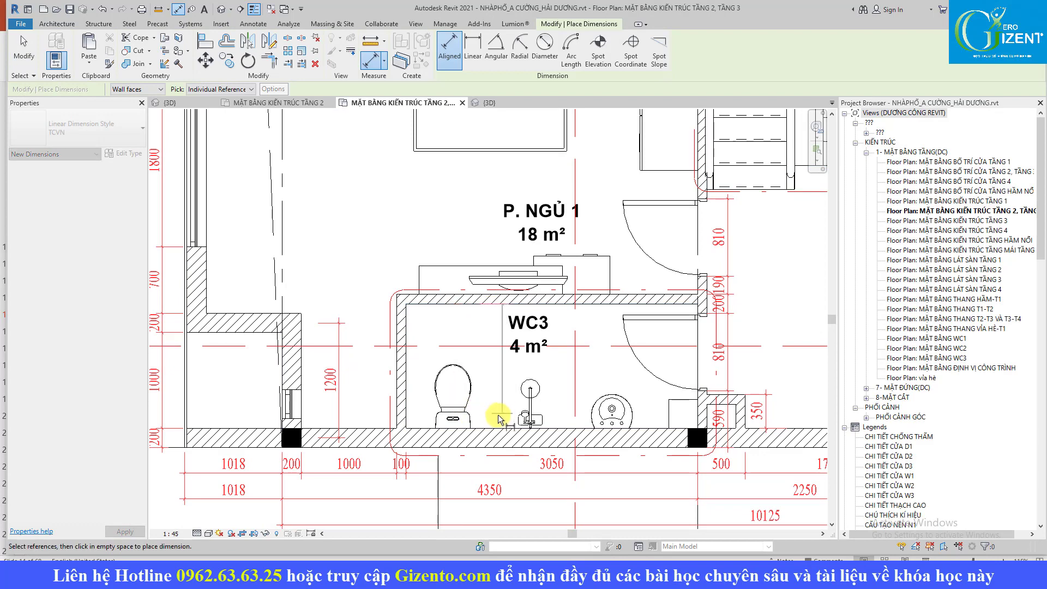
mouse_move(439, 318)
middle_down()
mouse_move(497, 346)
mouse_move(432, 384)
middle_up()
key(Escape)
key(Escape)
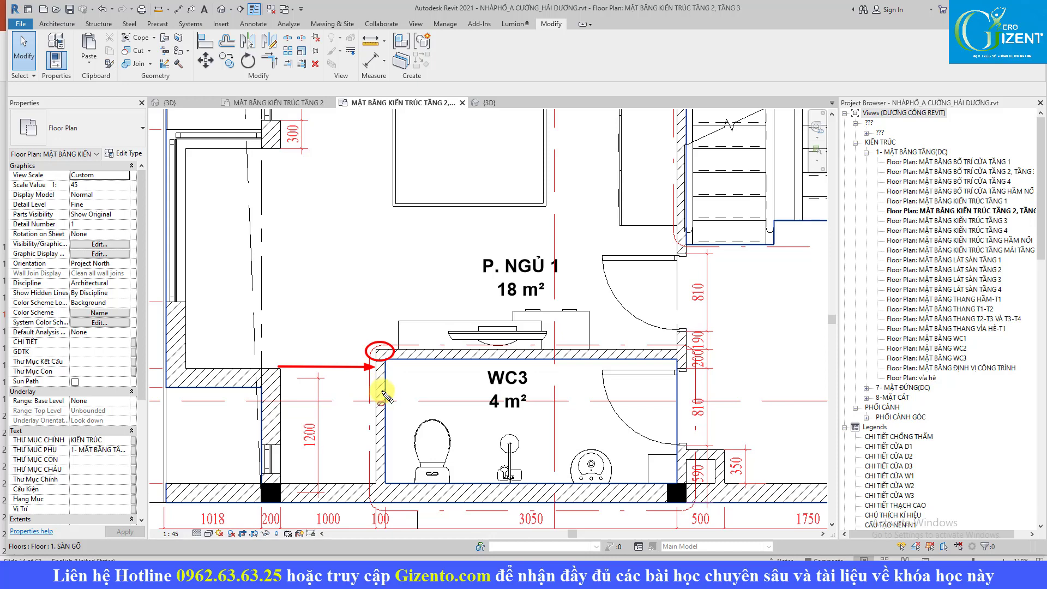
middle_drag(390, 270, 354, 371)
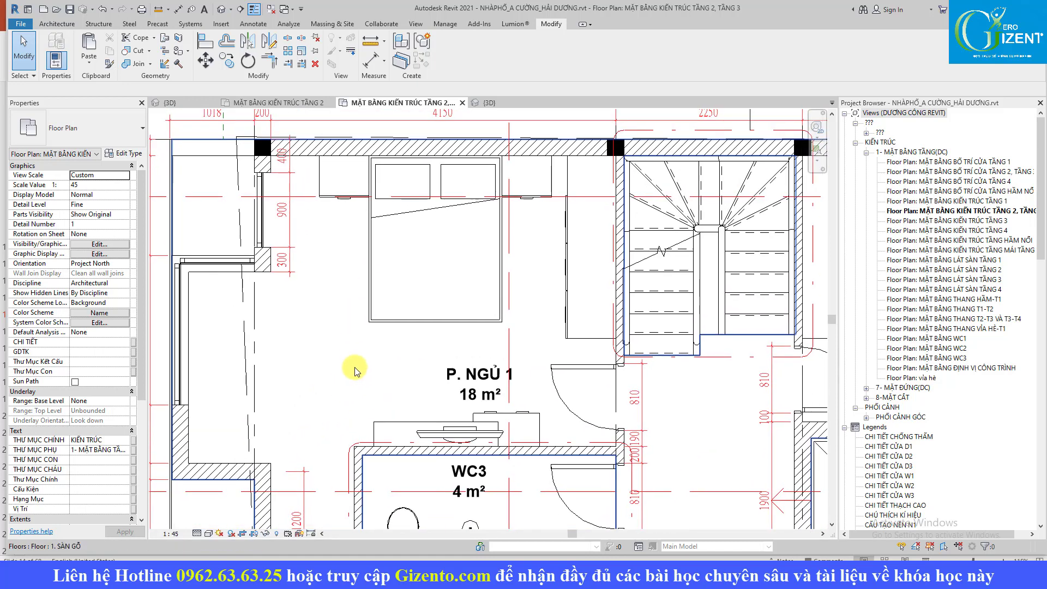
mouse_move(412, 338)
middle_down()
mouse_move(364, 186)
mouse_move(391, 179)
middle_up()
Dimension WC3's depth as 1300, then return to the MẶT BẰNG KIẾN TRÚC TẦNG 2 view
key(d)
key(i)
click(493, 296)
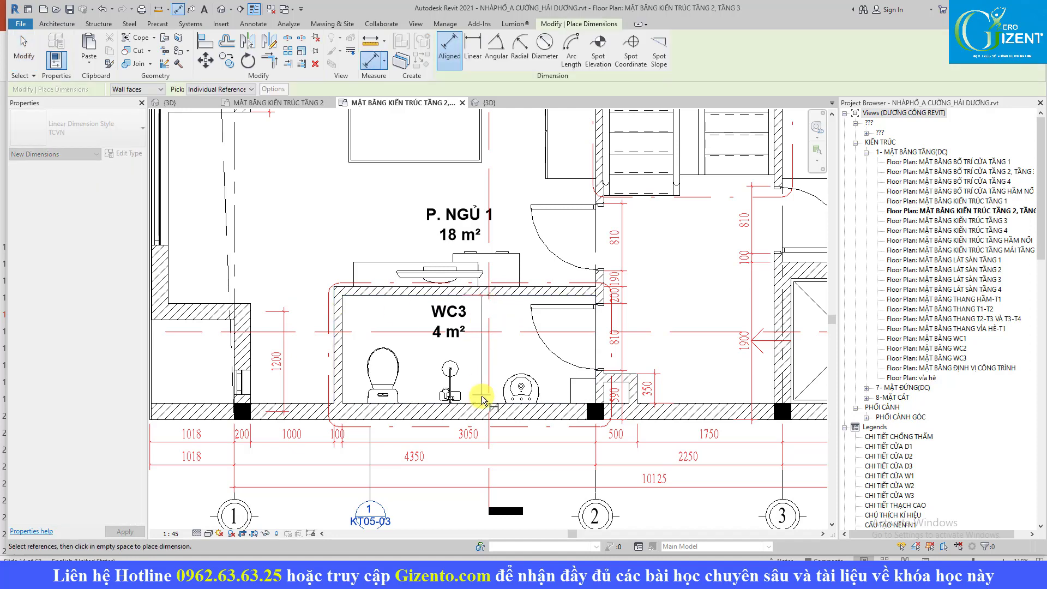
click(487, 371)
key(Escape)
key(Escape)
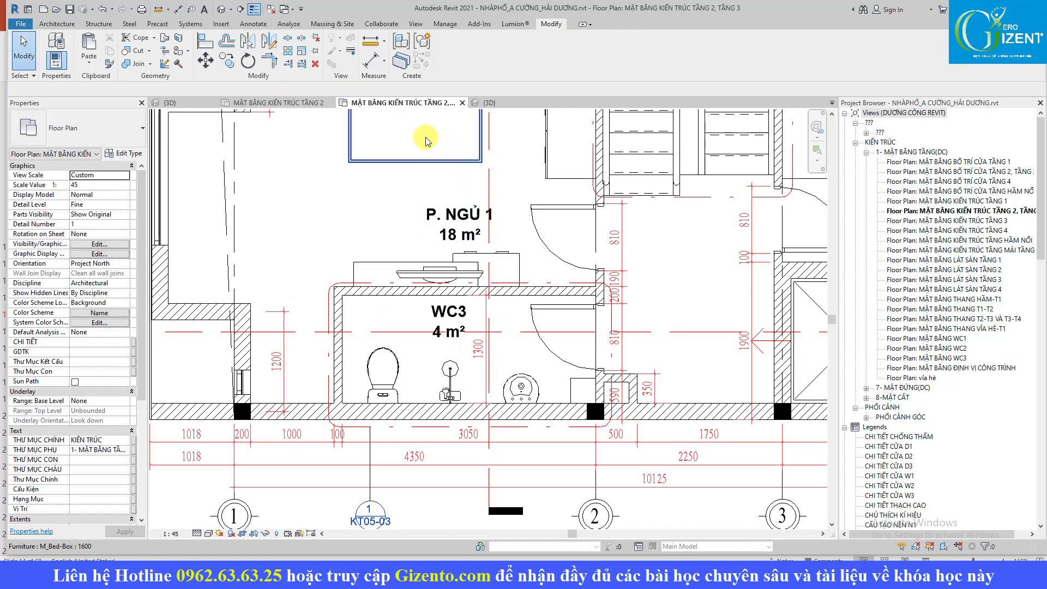
click(319, 103)
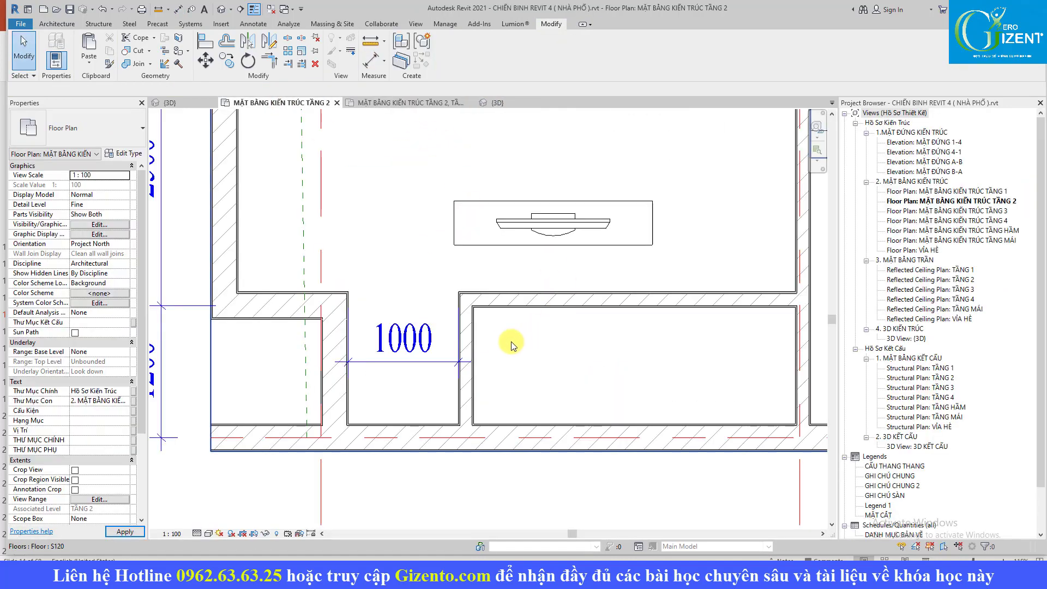
Place an aligned dimension showing the small room's current 1060 depth
key(d)
key(i)
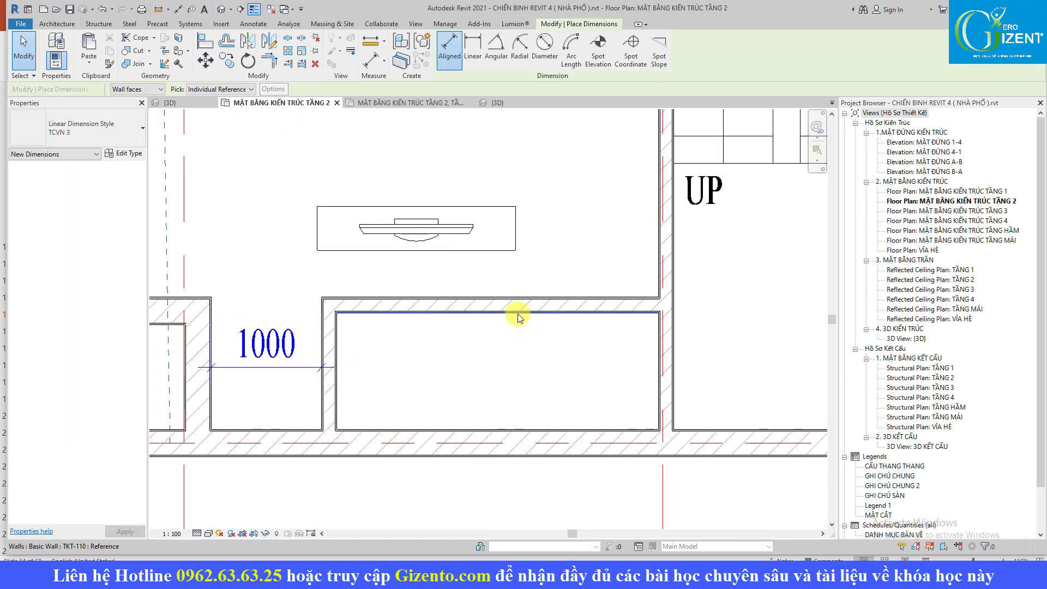
click(457, 313)
click(482, 424)
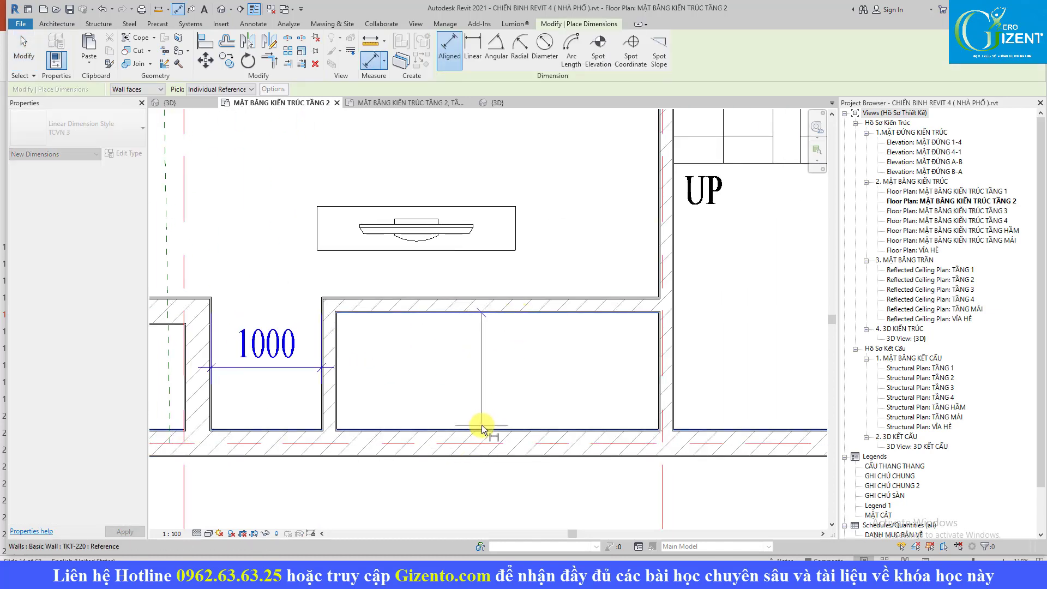
click(549, 385)
key(Escape)
key(Escape)
middle_drag(471, 414, 470, 443)
scroll(471, 443, down, 3)
middle_drag(474, 390, 463, 413)
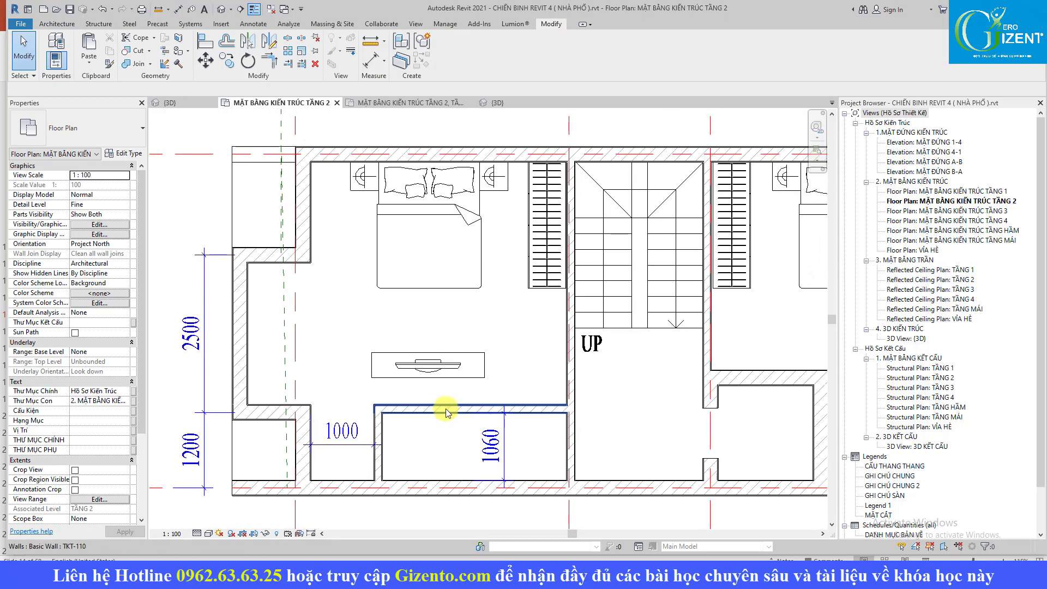
Select the wall above the small room and change its depth dimension to 1300
click(475, 409)
middle_drag(497, 445, 467, 400)
scroll(458, 393, up, 2)
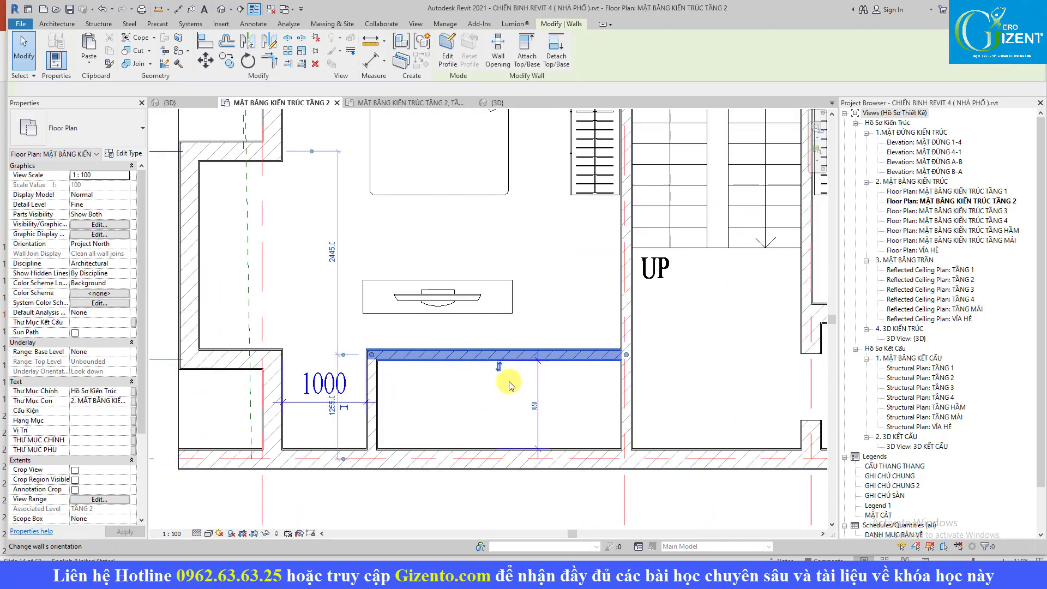
middle_drag(502, 444, 524, 424)
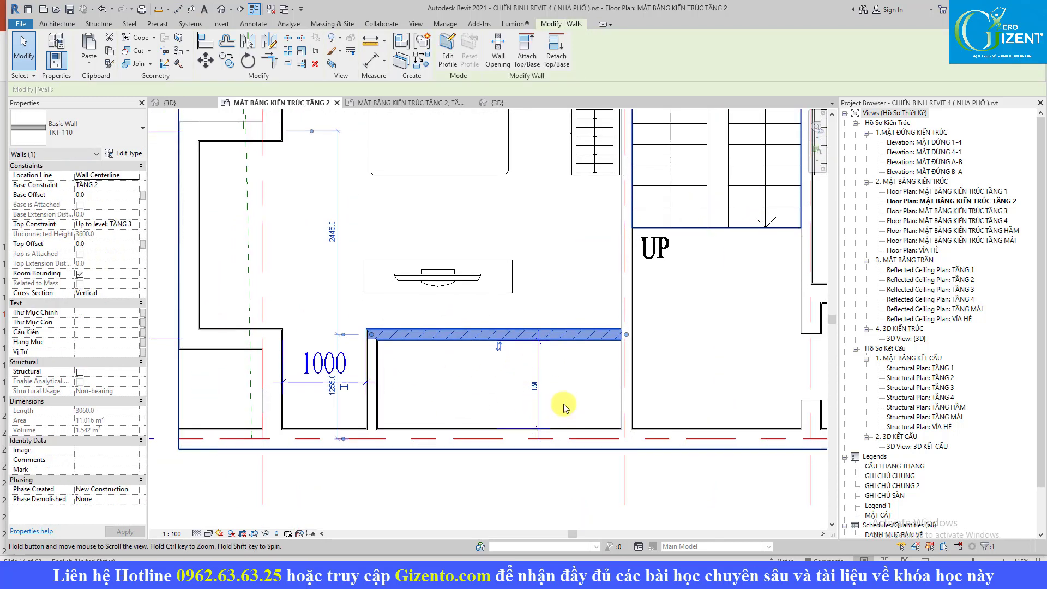
click(532, 386)
text(1300)
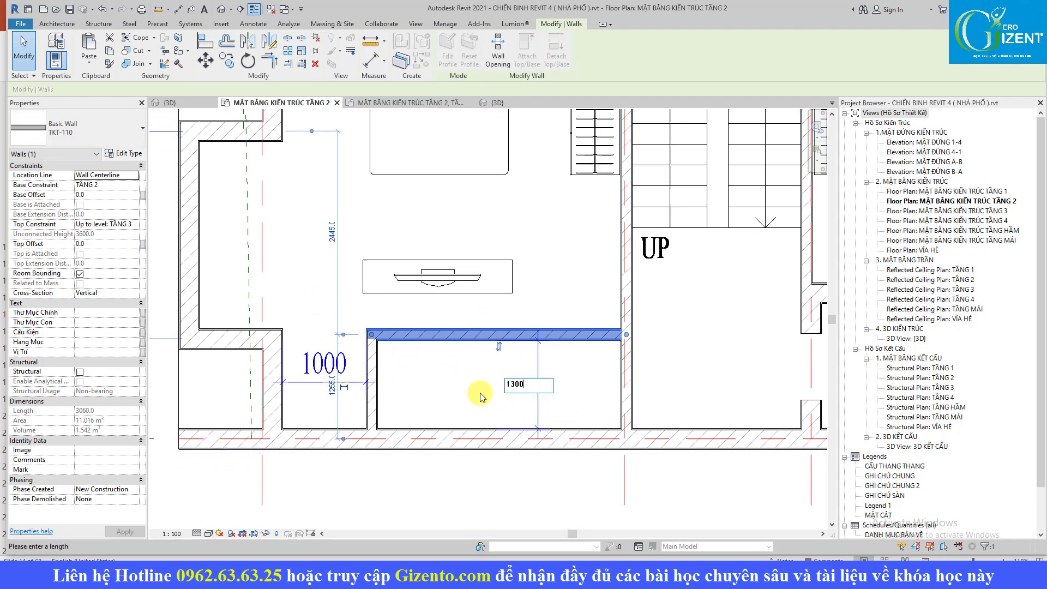
key(Return)
Move the TV and its cabinet down toward the relocated wall
click(443, 281)
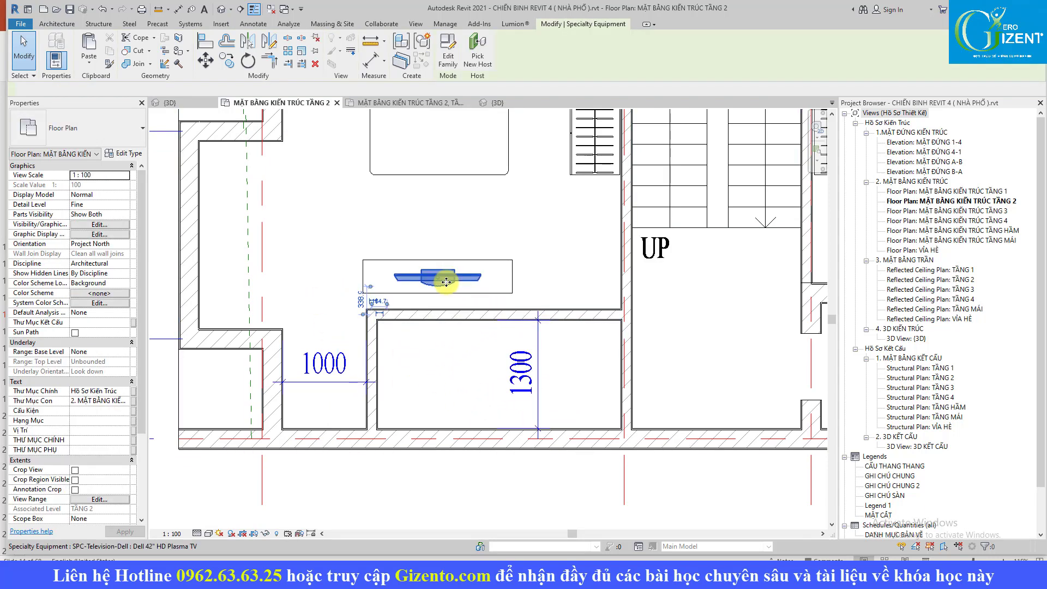
ctrl+click(423, 294)
drag(423, 294, 428, 307)
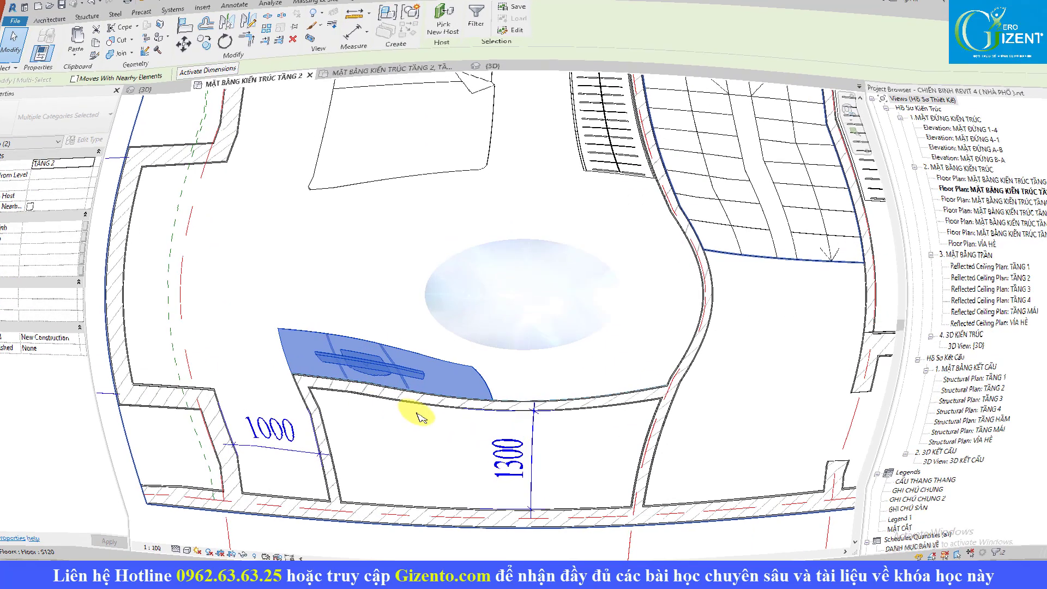